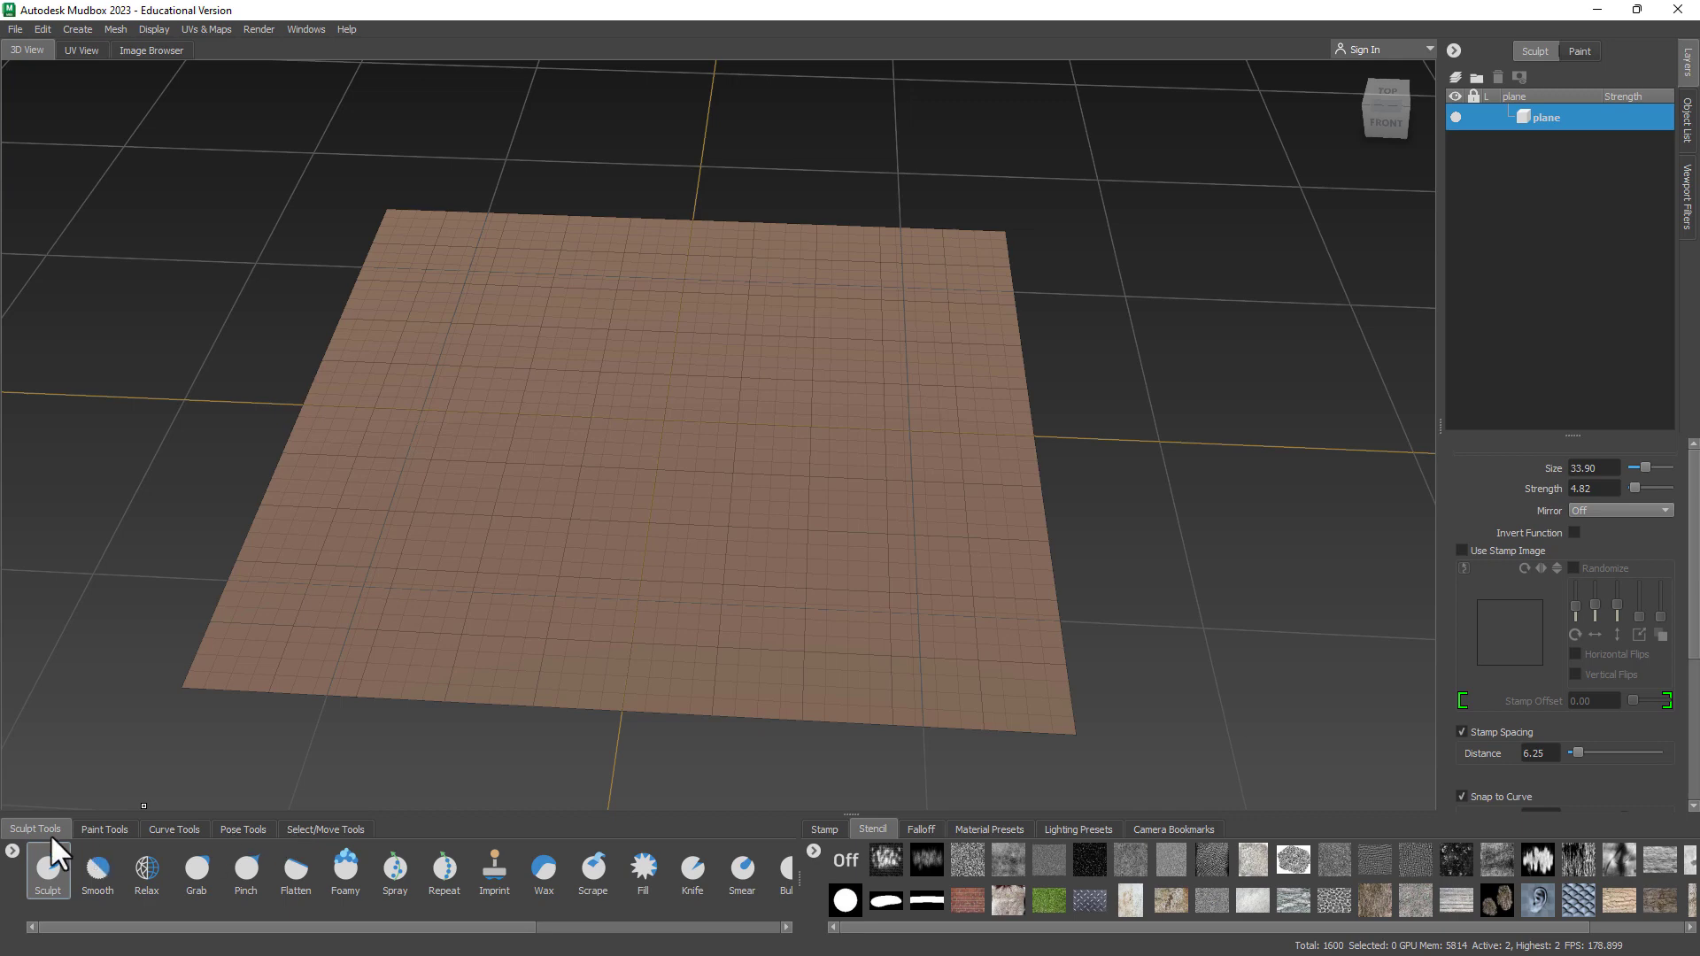
Try a stroke across the plane with the Sculpt tool, inspect it from several angles and undo it
{"action": "left_click", "coordinate": [108, 828]}
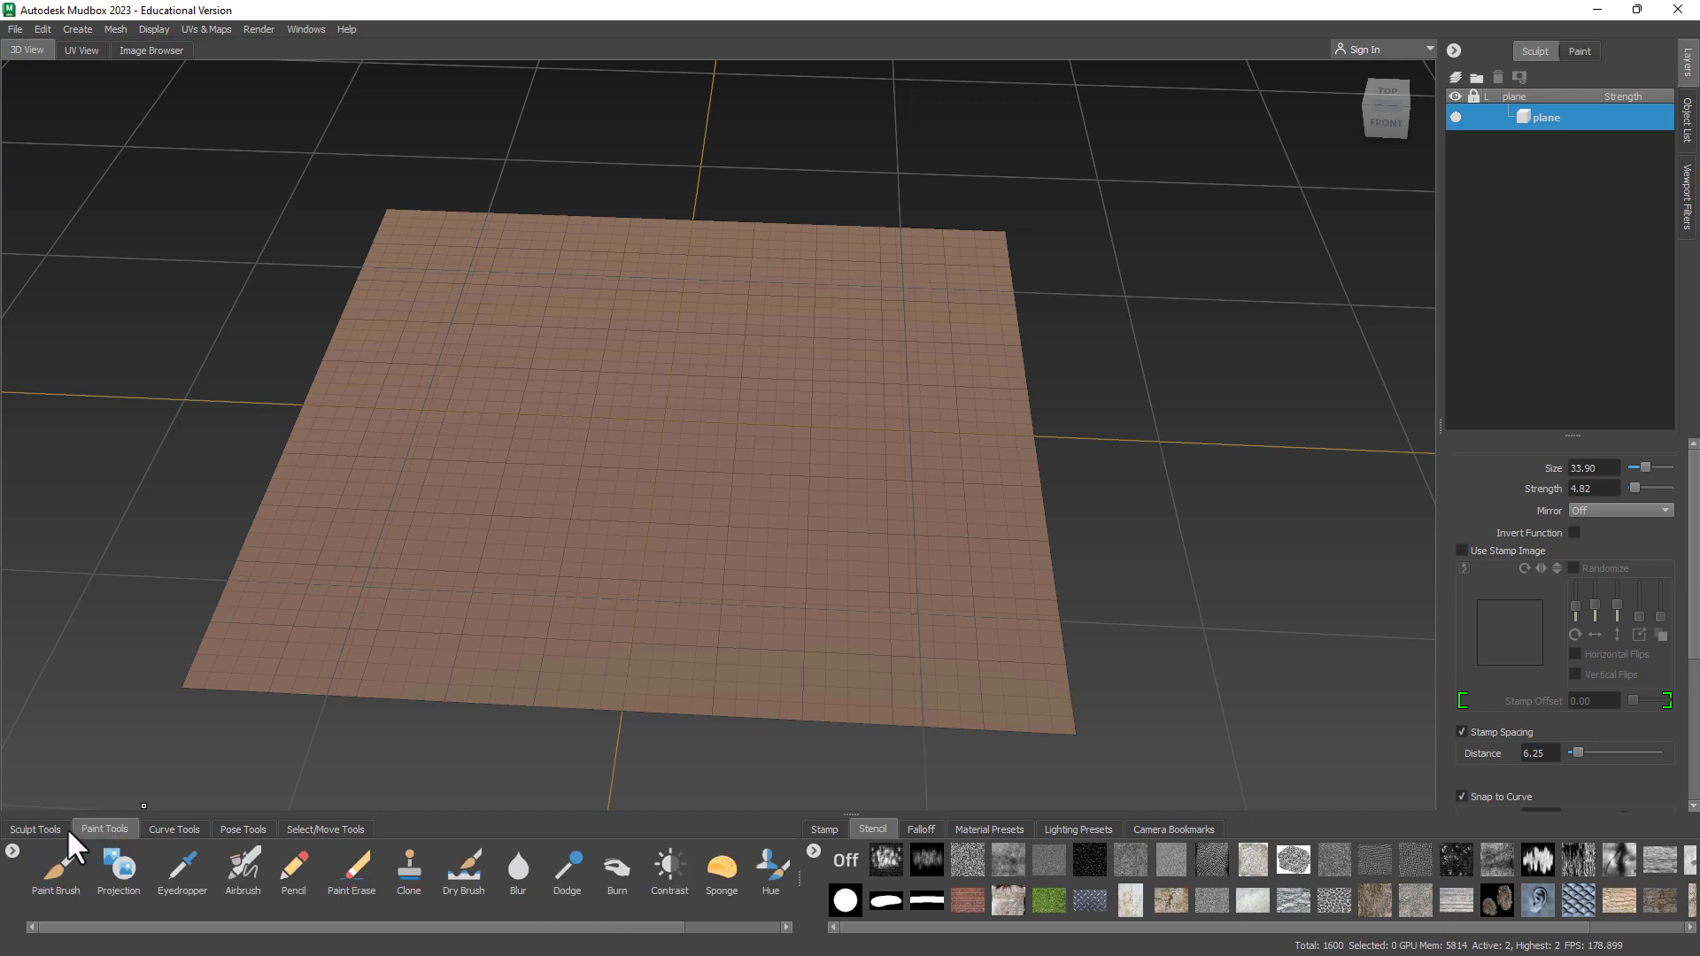
{"action": "left_click", "coordinate": [53, 828]}
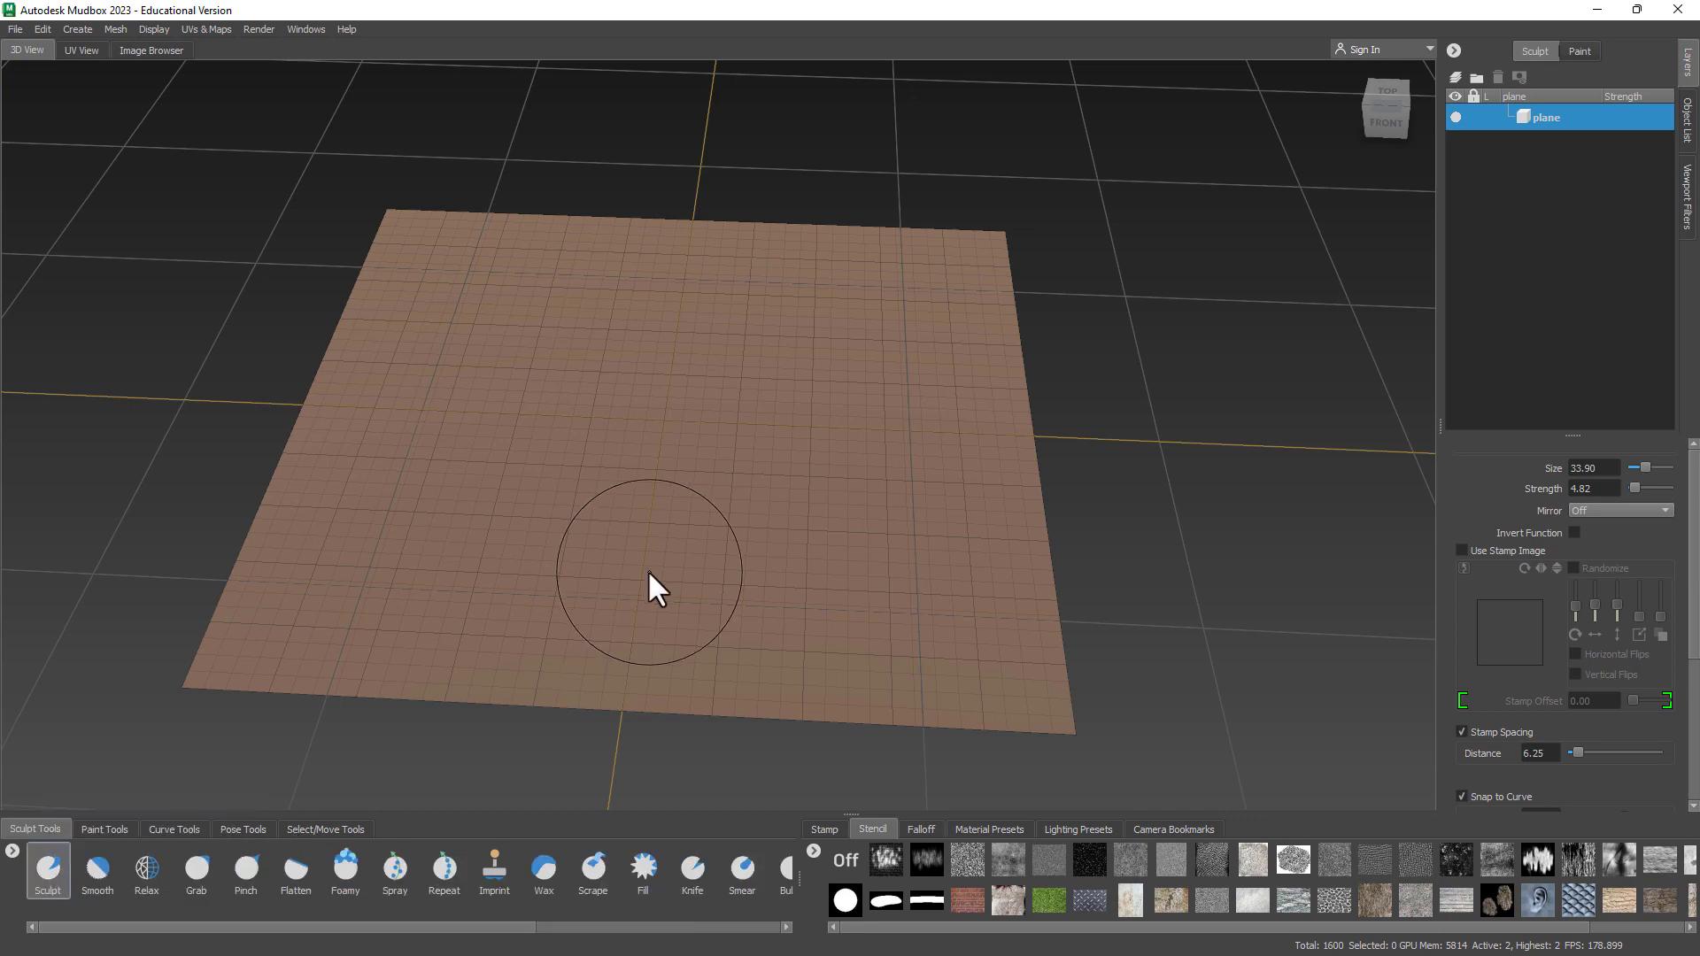
{"action": "mouse_move", "coordinate": [648, 573]}
{"action": "left_mouse_down", "text": "alt"}
{"action": "mouse_move", "coordinate": [642, 586]}
{"action": "mouse_move", "coordinate": [657, 511]}
{"action": "left_mouse_up", "text": "alt"}
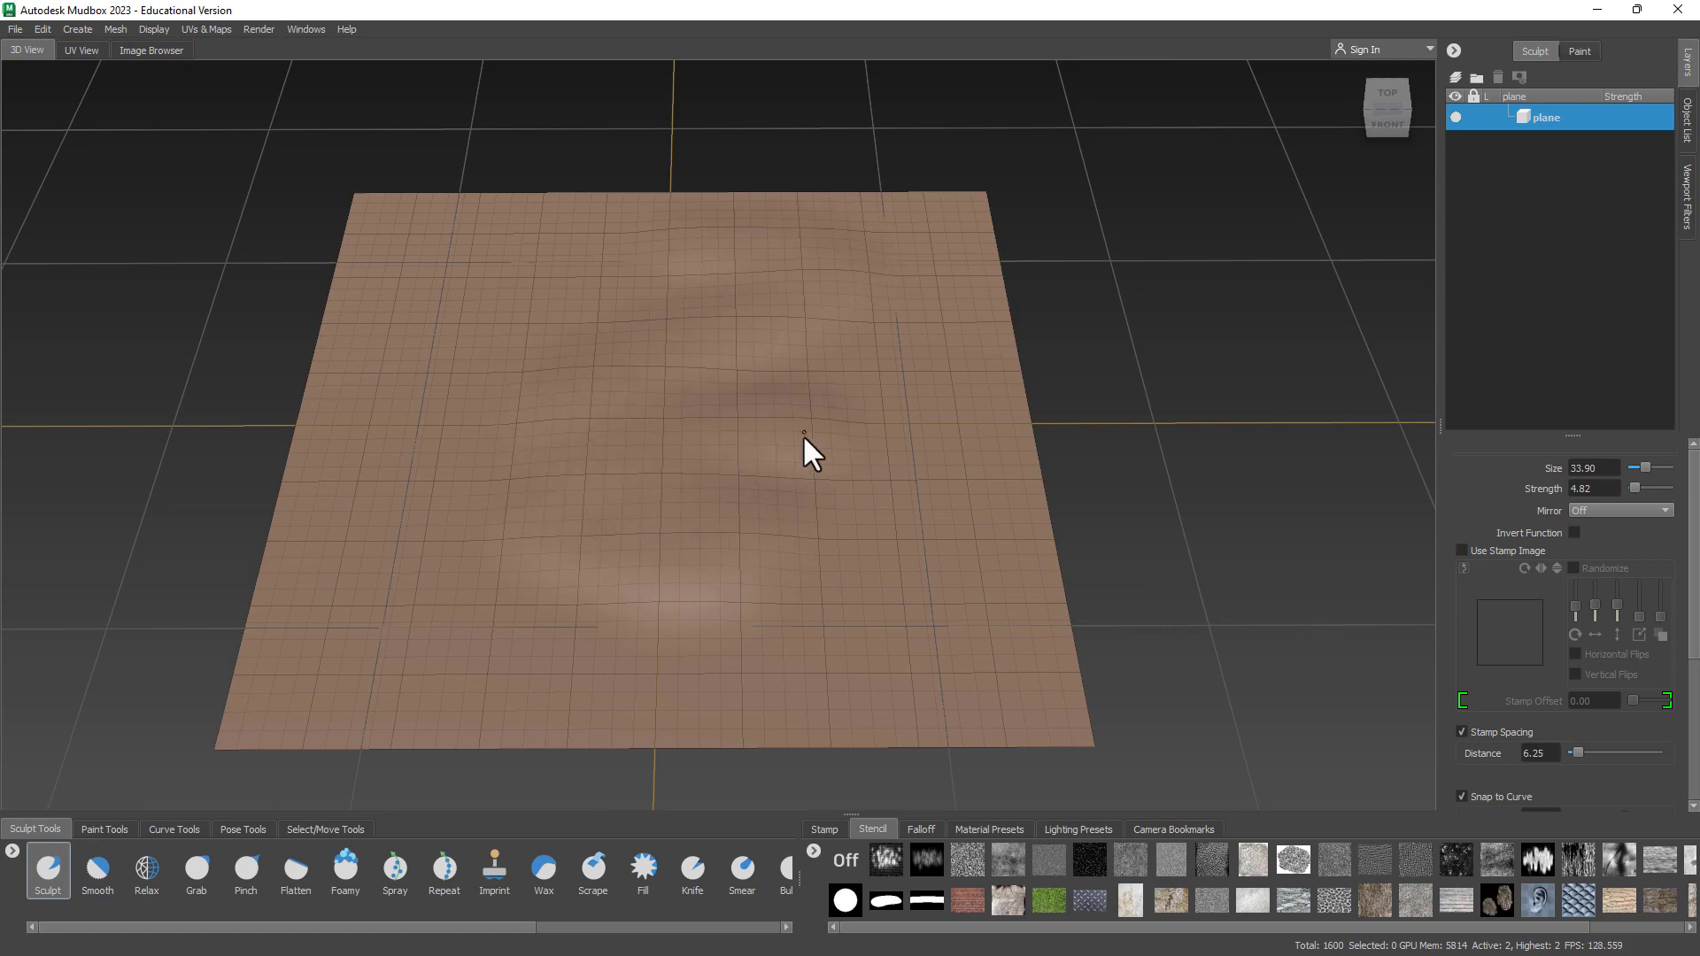
{"action": "left_click_drag", "start_coordinate": [803, 434], "coordinate": [967, 444], "text": "alt"}
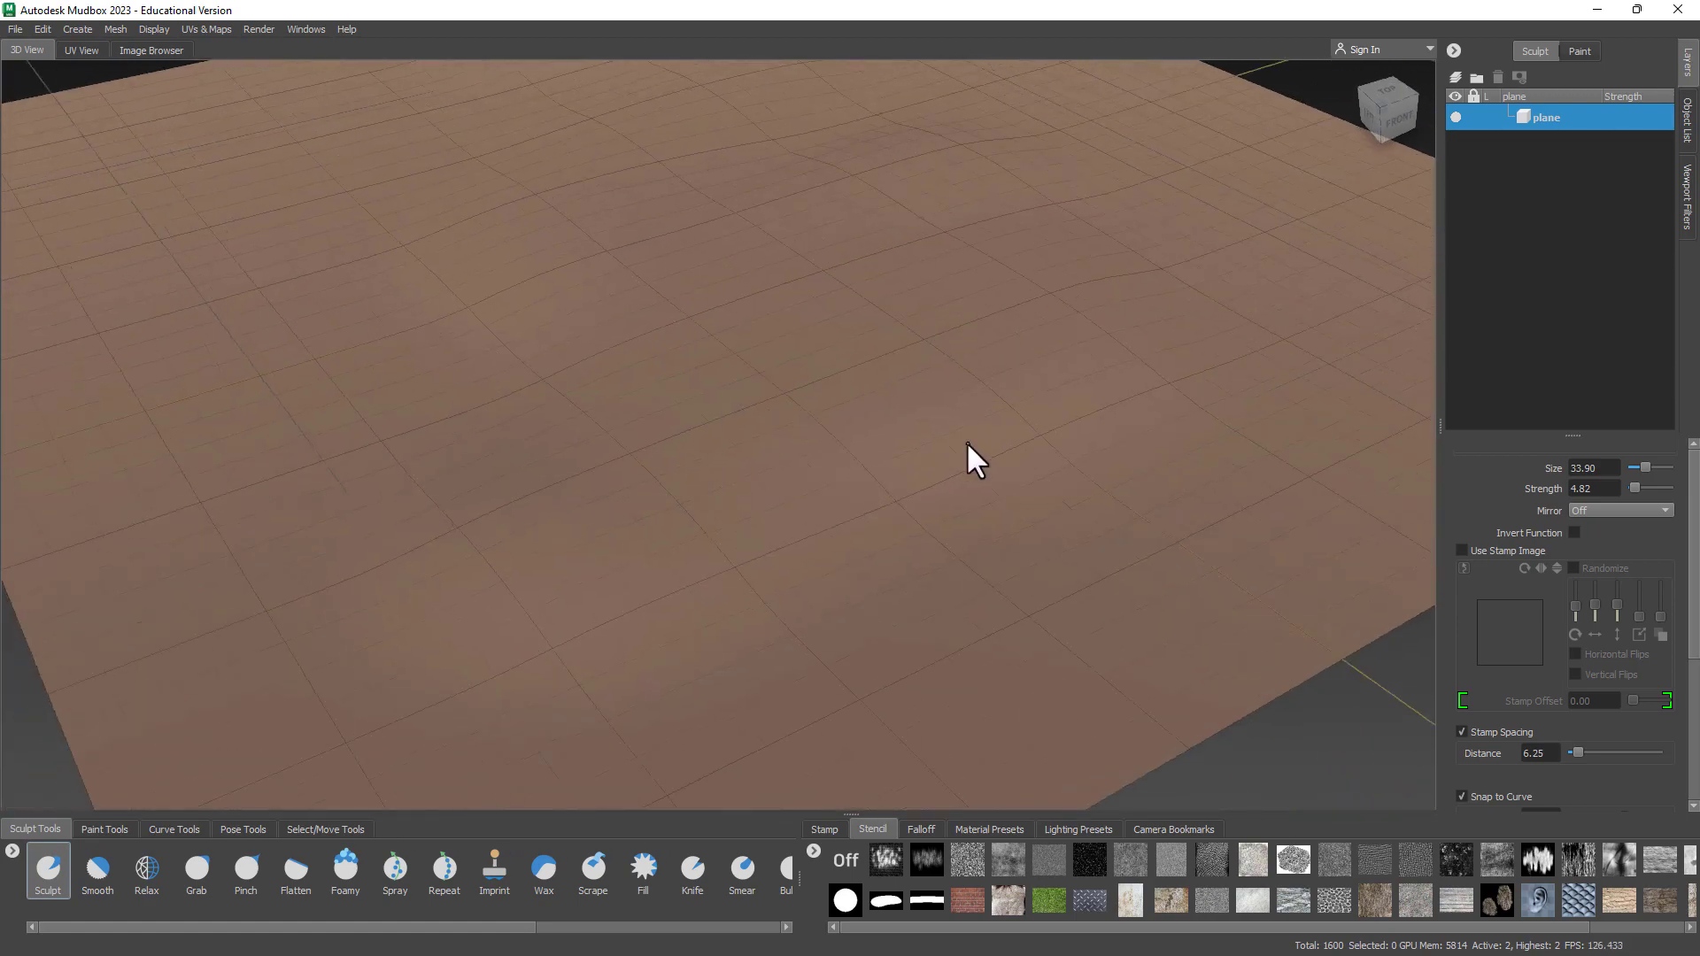
{"action": "right_click_drag", "start_coordinate": [966, 445], "coordinate": [721, 456], "text": "alt"}
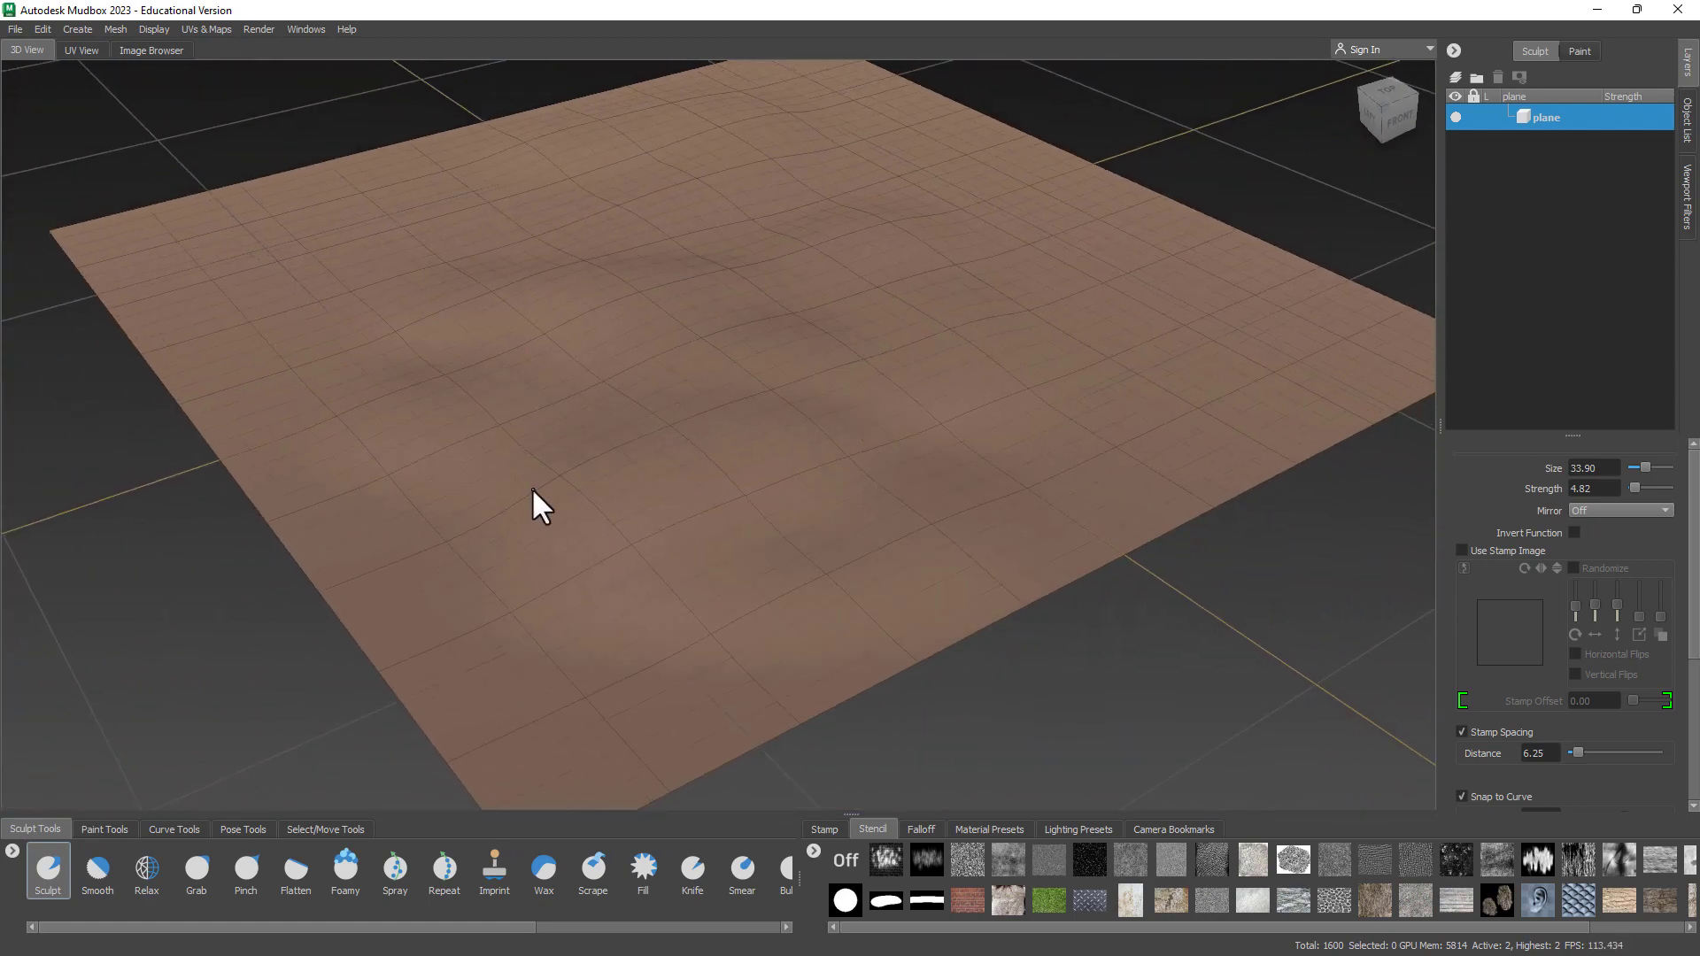
{"action": "key", "text": "ctrl+z"}
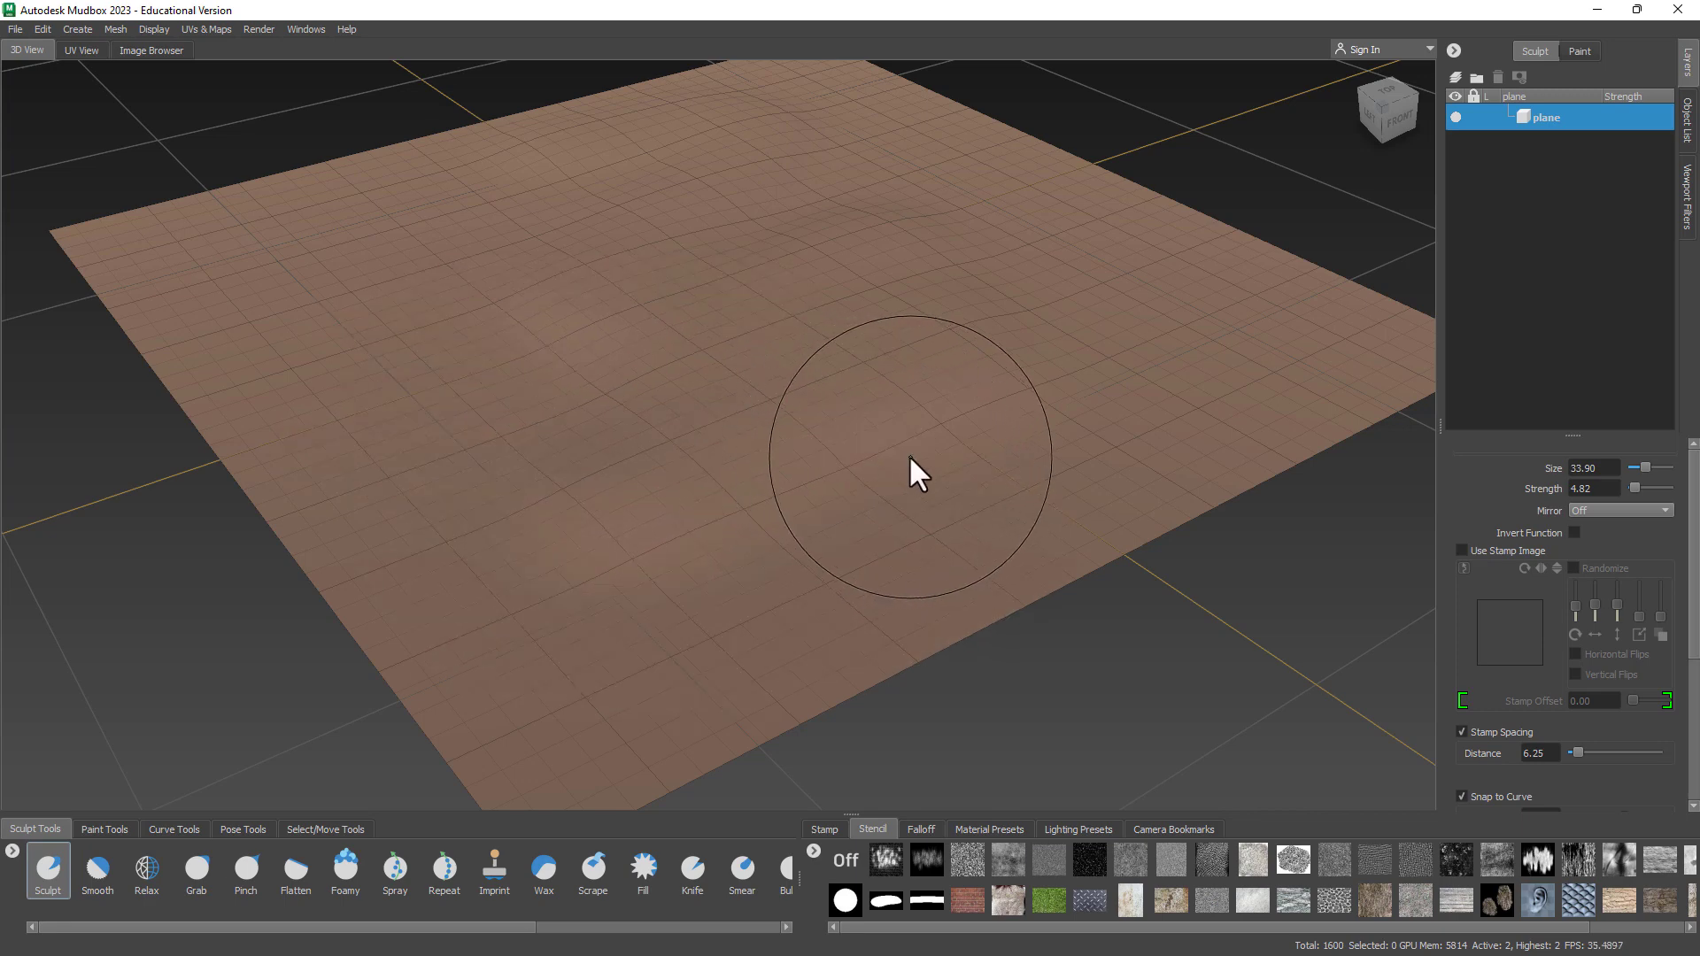
Set the Sculpt brush size to 47.83 and its strength to 24.39
{"action": "scroll", "coordinate": [1602, 641], "scroll_direction": "down", "scroll_amount": 3}
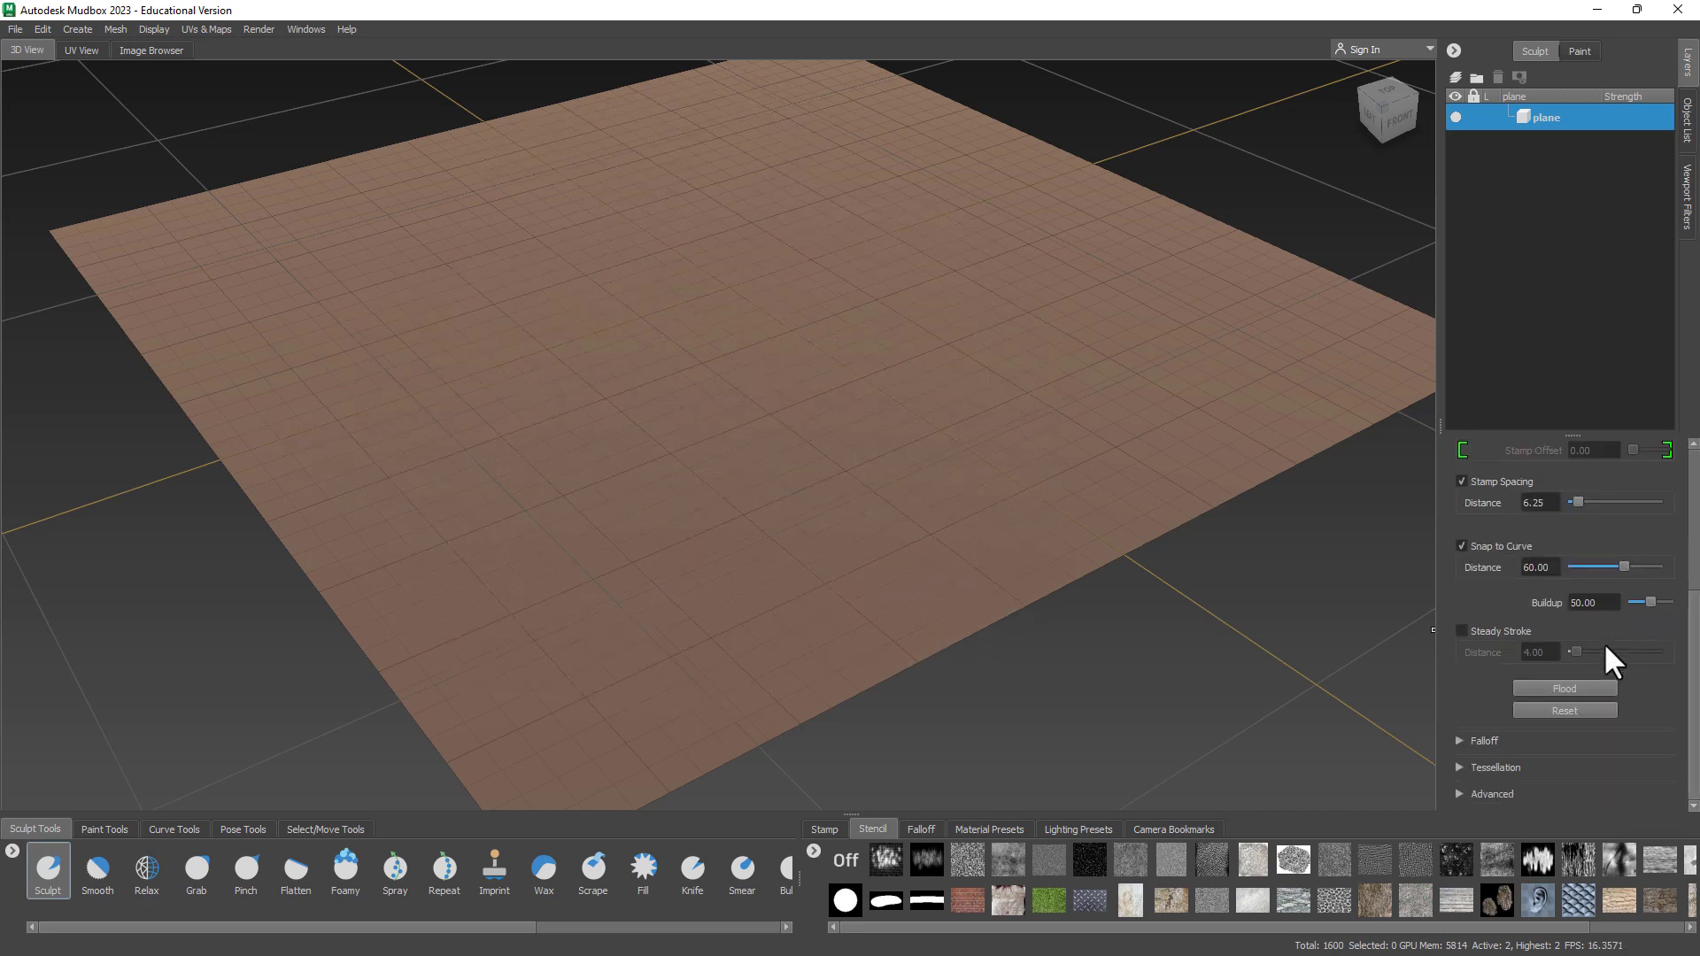
{"action": "scroll", "coordinate": [1606, 641], "scroll_direction": "up", "scroll_amount": 3}
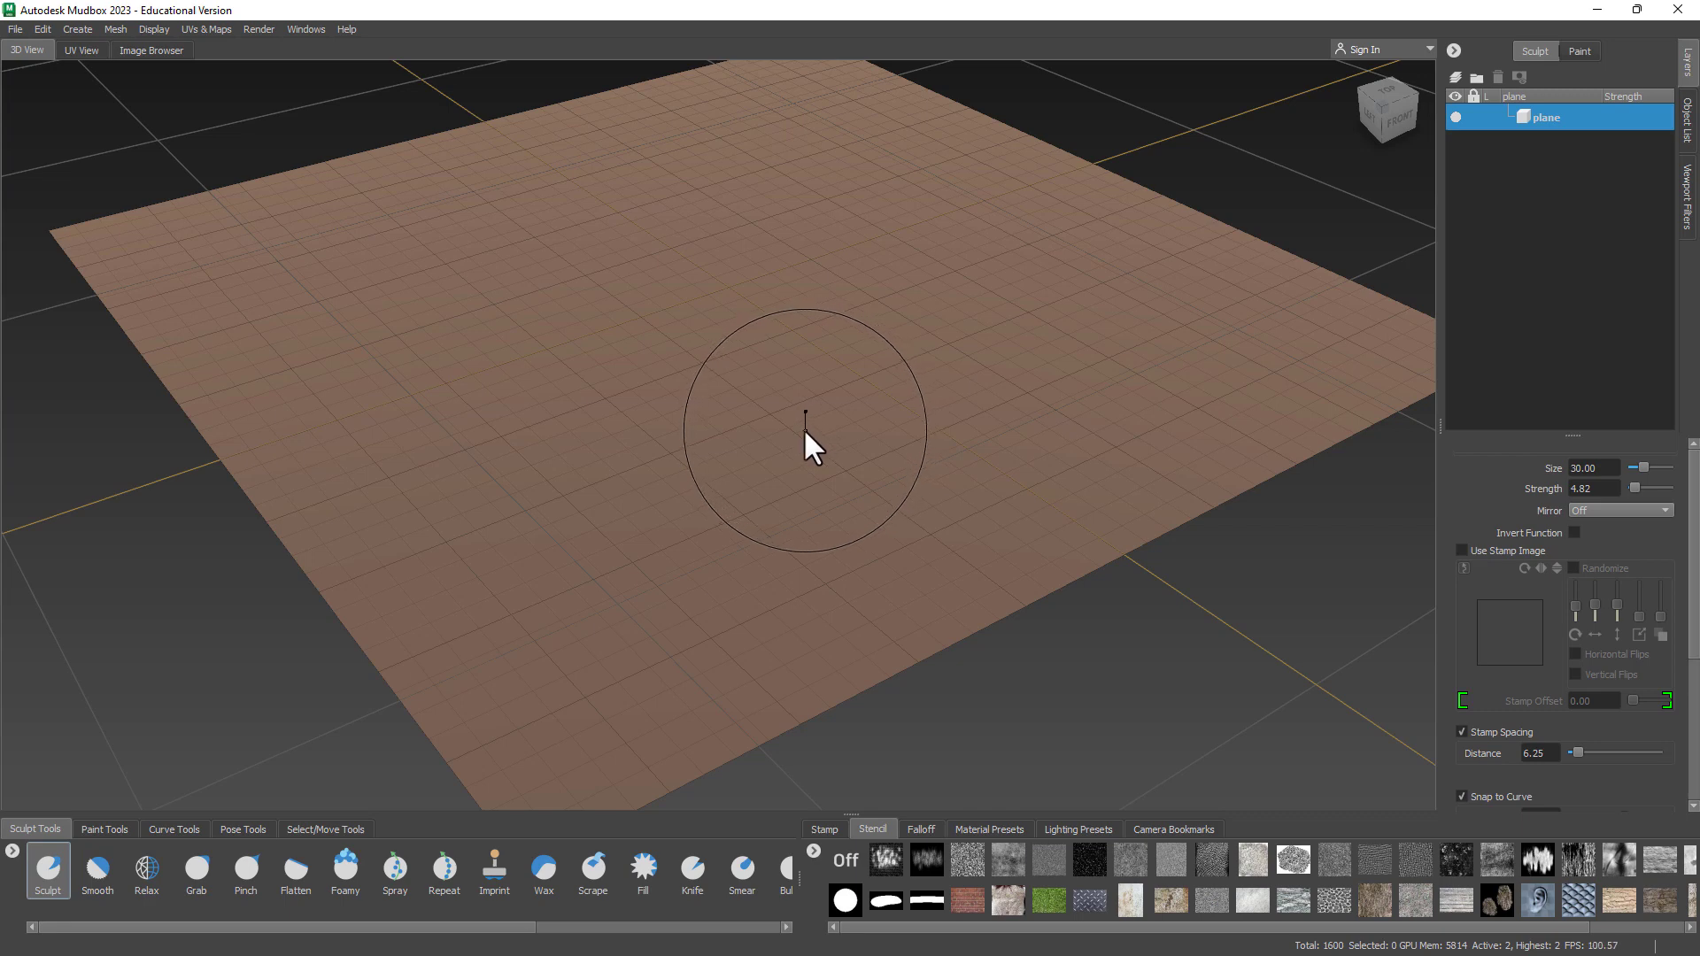
{"action": "mouse_move", "coordinate": [805, 438]}
{"action": "left_mouse_down"}
{"action": "mouse_move", "coordinate": [1062, 440]}
{"action": "mouse_move", "coordinate": [831, 459]}
{"action": "mouse_move", "coordinate": [1018, 463]}
{"action": "mouse_move", "coordinate": [794, 451]}
{"action": "mouse_move", "coordinate": [905, 448]}
{"action": "left_mouse_up"}
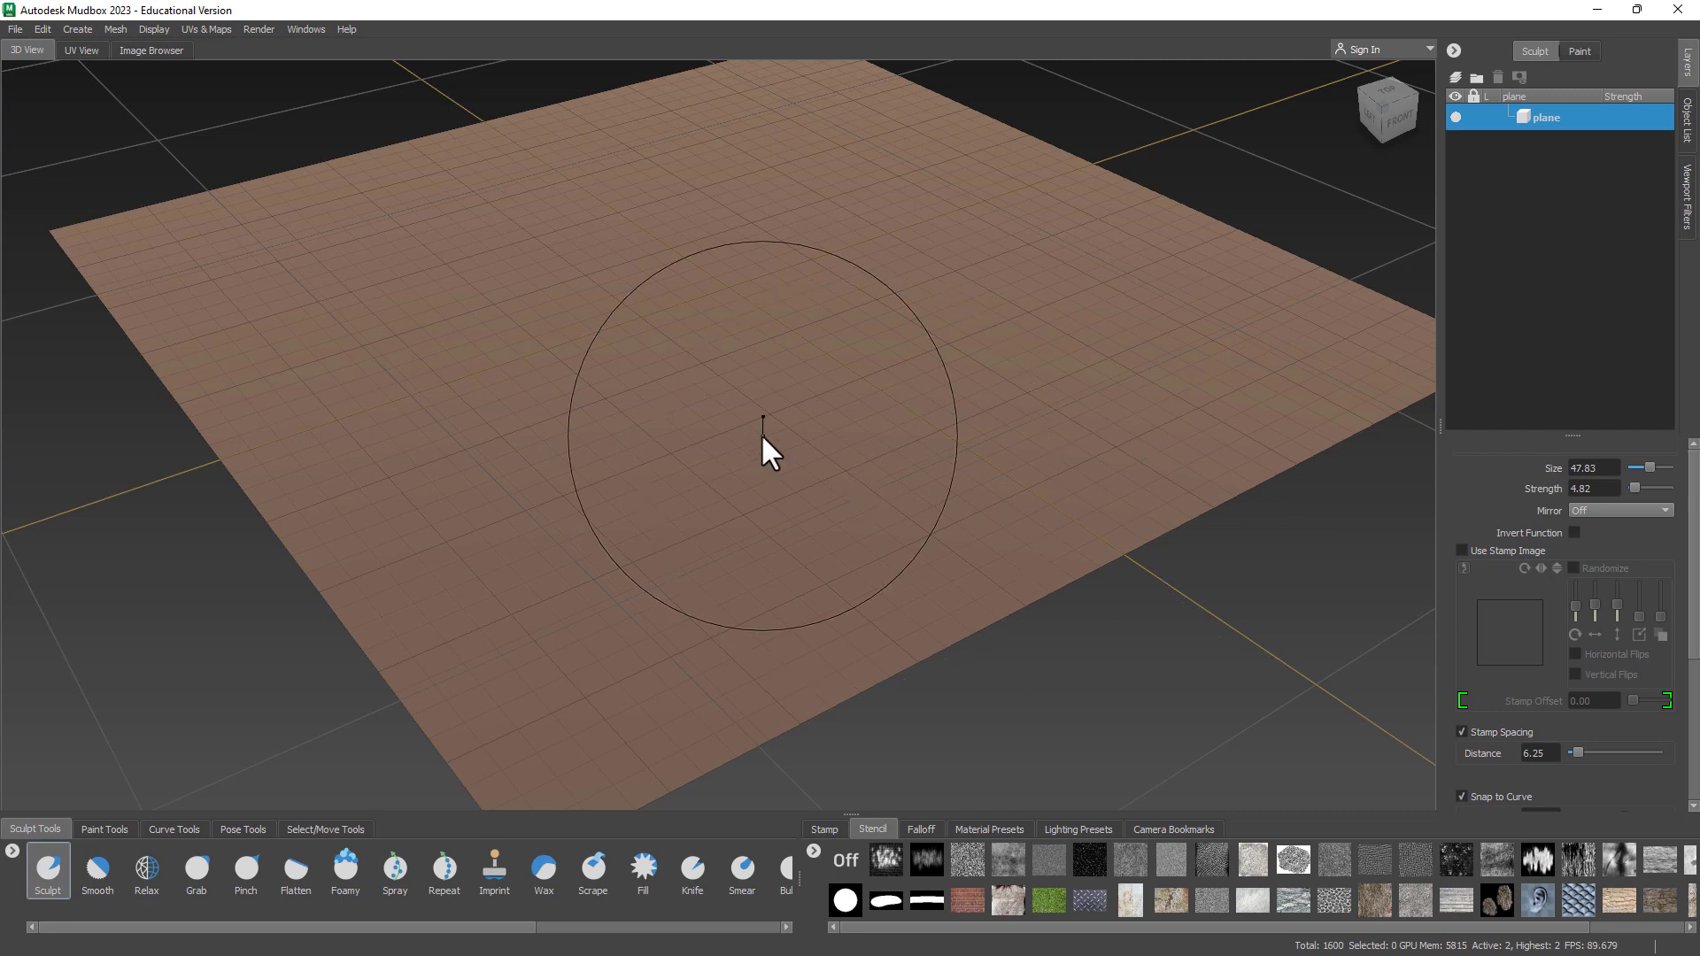
{"action": "left_click_drag", "start_coordinate": [762, 405], "coordinate": [779, 455]}
{"action": "left_click_drag", "start_coordinate": [783, 372], "coordinate": [779, 369]}
Set the brush mirroring to X, try a stroke on the plane and undo it
{"action": "left_click", "coordinate": [1647, 507]}
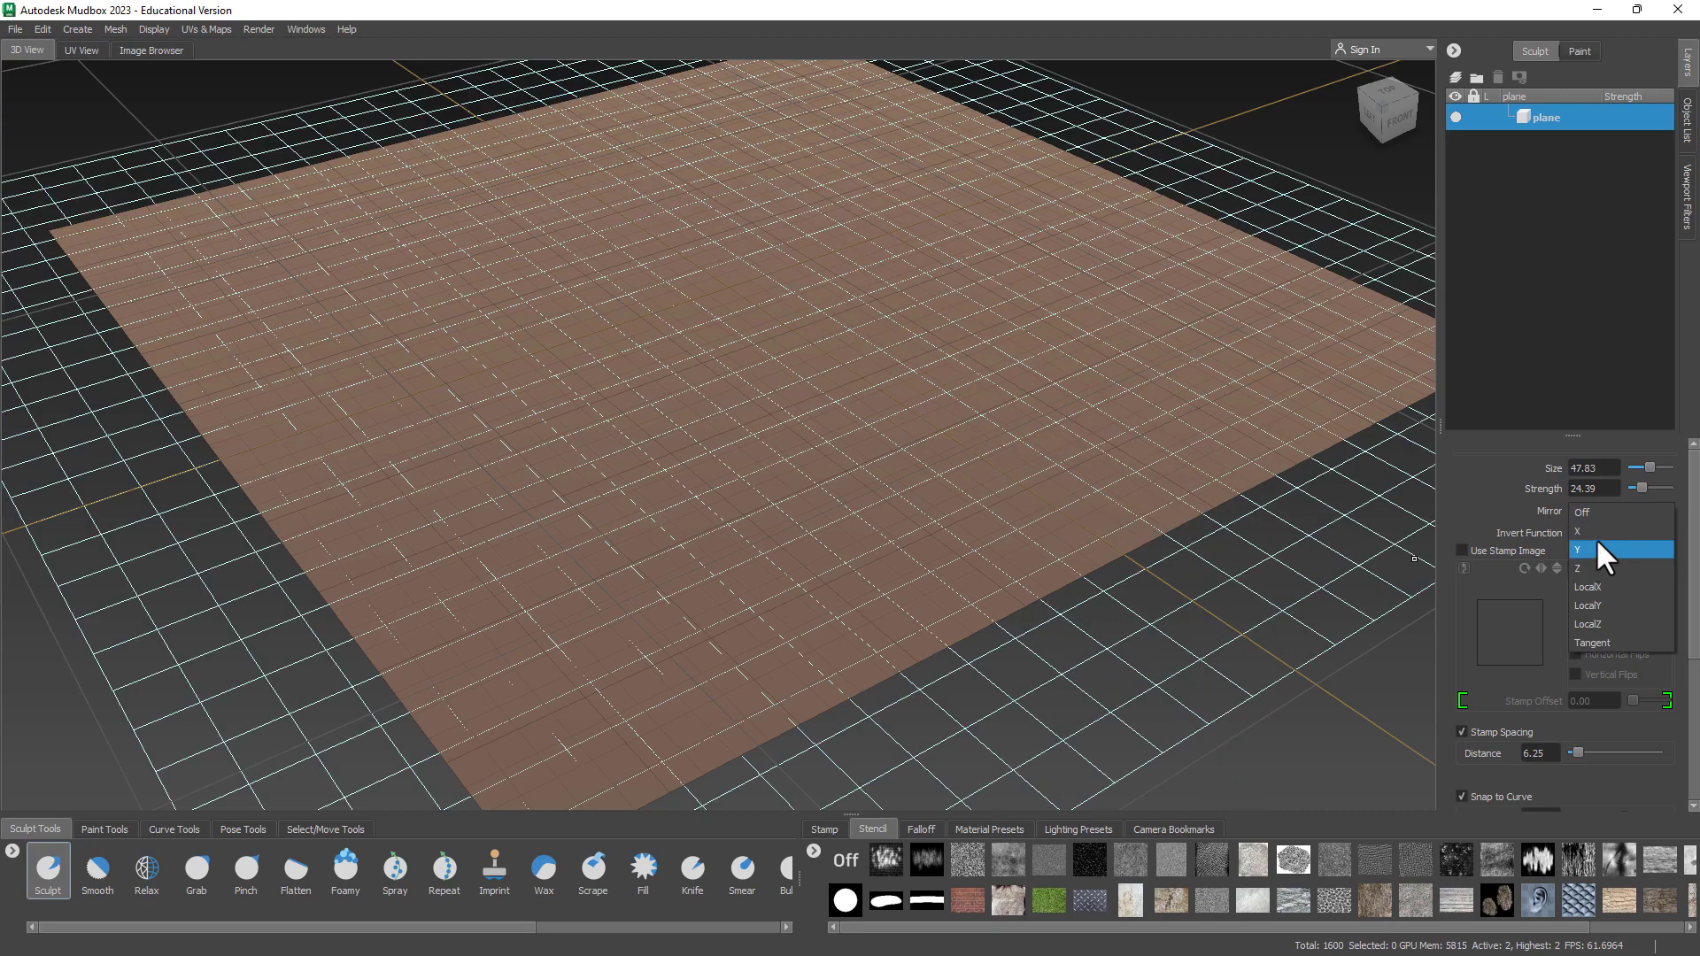
{"action": "left_click", "coordinate": [1595, 533]}
{"action": "mouse_move", "coordinate": [888, 563]}
{"action": "left_mouse_down"}
{"action": "mouse_move", "coordinate": [1025, 391]}
{"action": "mouse_move", "coordinate": [900, 216]}
{"action": "mouse_move", "coordinate": [793, 144]}
{"action": "mouse_move", "coordinate": [1059, 492]}
{"action": "mouse_move", "coordinate": [979, 216]}
{"action": "mouse_move", "coordinate": [1078, 250]}
{"action": "mouse_move", "coordinate": [1165, 425]}
{"action": "mouse_move", "coordinate": [1263, 448]}
{"action": "left_mouse_up"}
{"action": "key", "text": "ctrl+z"}
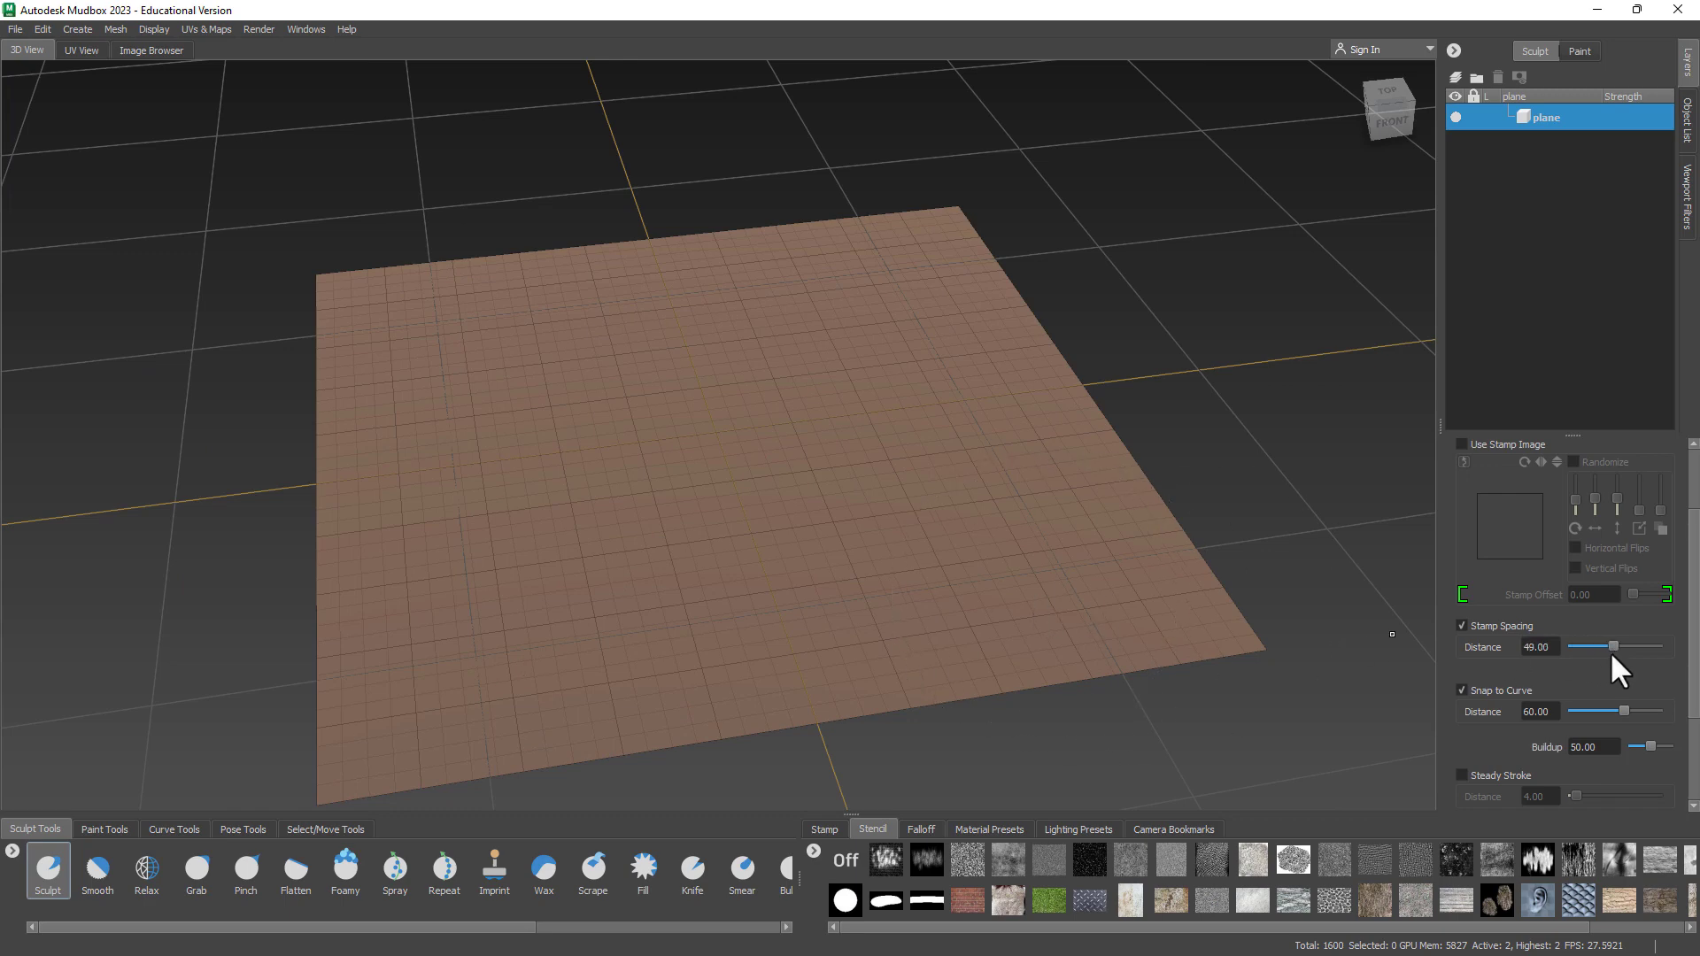
Test strokes with stamp spacing distances of 49 and 2, keep the distance at 2, and undo the strokes
{"action": "mouse_move", "coordinate": [965, 541]}
{"action": "left_mouse_down"}
{"action": "mouse_move", "coordinate": [941, 520]}
{"action": "mouse_move", "coordinate": [922, 395]}
{"action": "mouse_move", "coordinate": [811, 295]}
{"action": "mouse_move", "coordinate": [857, 311]}
{"action": "mouse_move", "coordinate": [911, 410]}
{"action": "mouse_move", "coordinate": [865, 539]}
{"action": "left_mouse_up"}
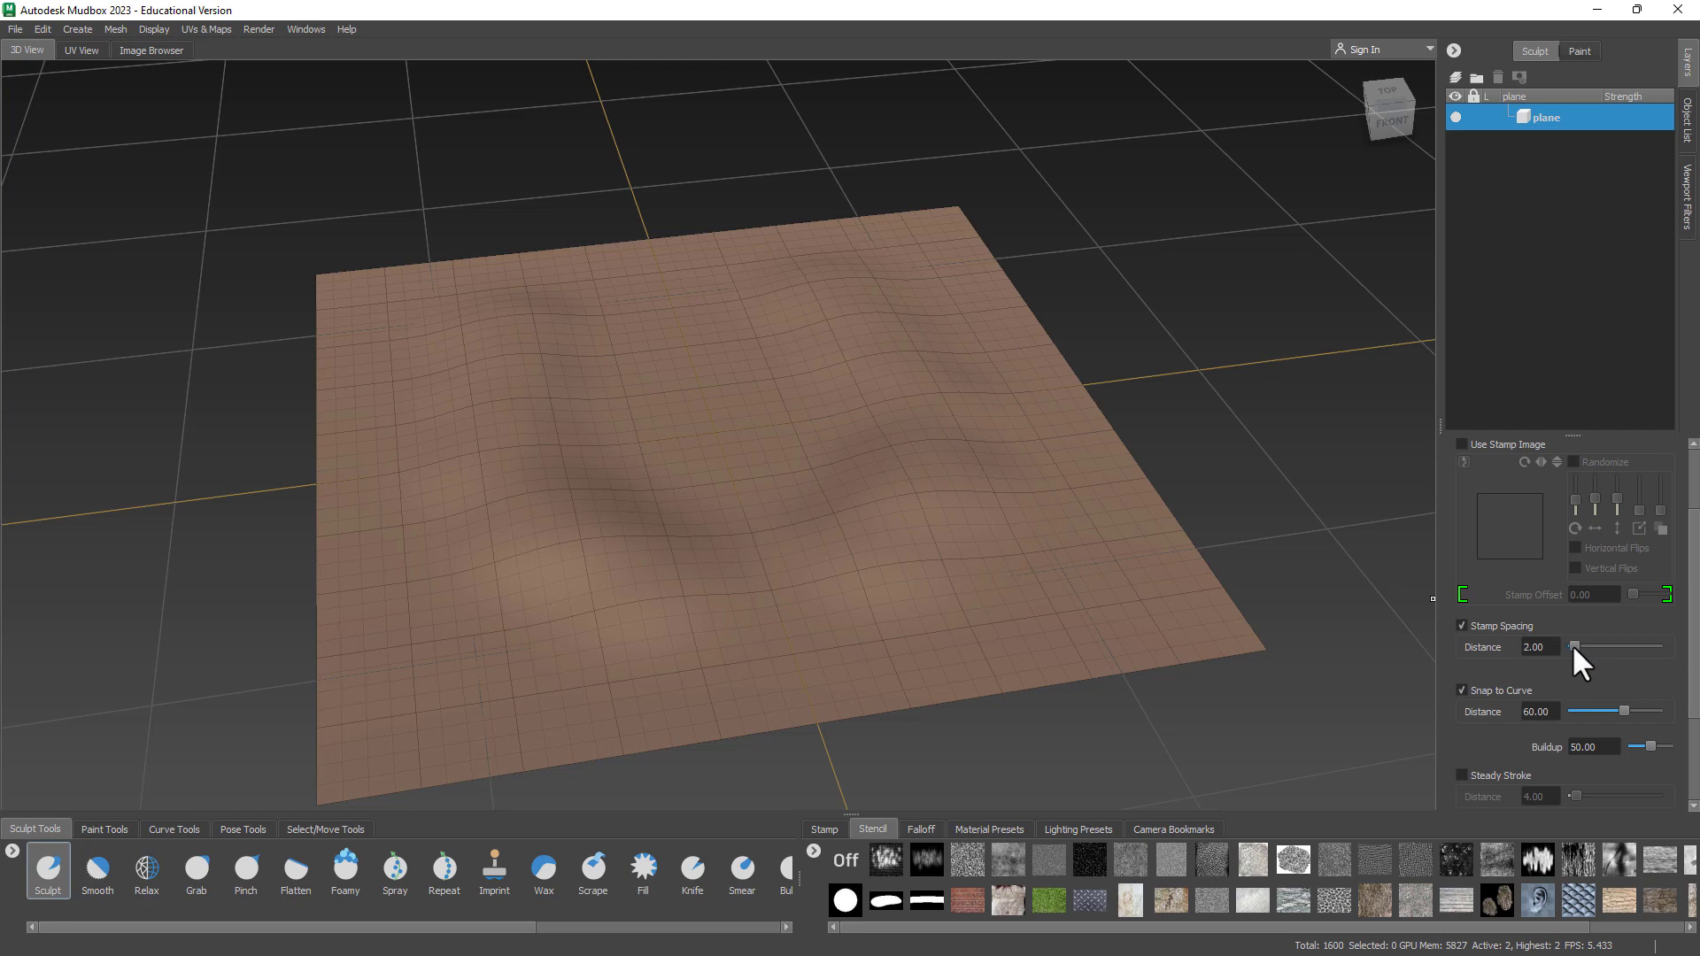
{"action": "scroll", "coordinate": [804, 651], "scroll_direction": "up", "scroll_amount": 3}
{"action": "left_click_drag", "start_coordinate": [988, 584], "coordinate": [687, 344]}
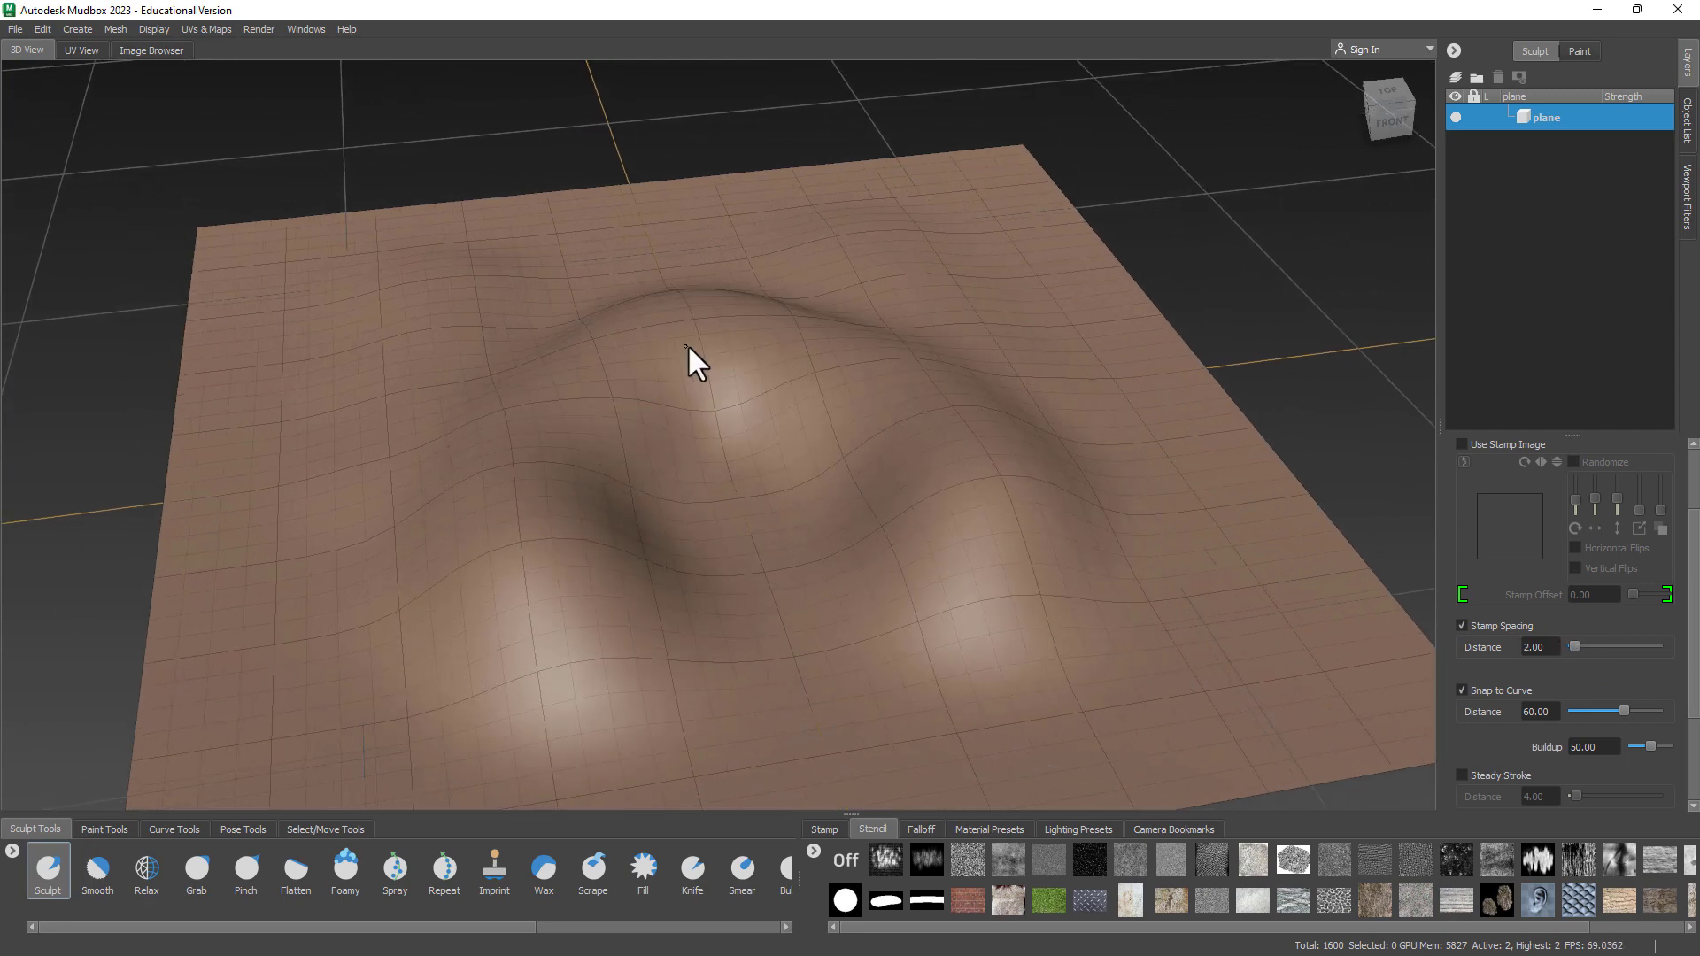
{"action": "key", "text": "ctrl+z"}
{"action": "key", "text": "ctrl+z"}
{"action": "key", "text": "ctrl+z"}
{"action": "key", "text": "ctrl+z"}
{"action": "key", "text": "ctrl+z"}
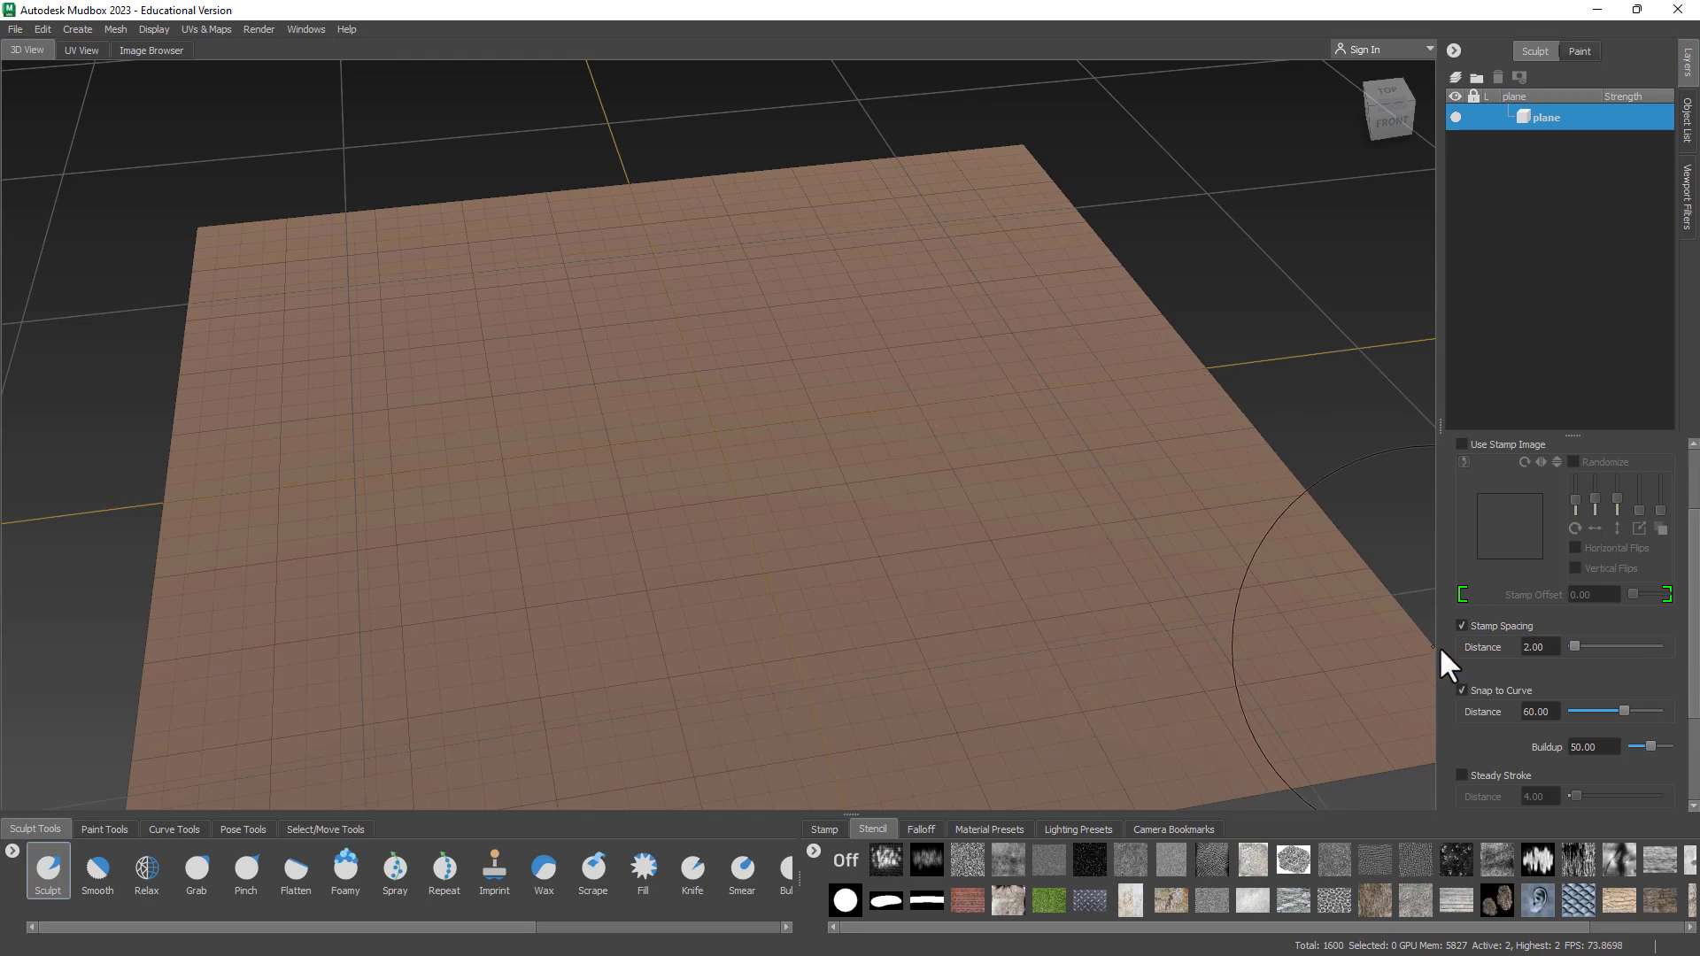
Flood the whole plane with the current Sculpt brush settings and inspect it
{"action": "scroll", "coordinate": [1551, 683], "scroll_direction": "down", "scroll_amount": 3}
{"action": "left_click", "coordinate": [1558, 687]}
{"action": "left_click_drag", "start_coordinate": [1008, 608], "coordinate": [677, 562], "text": "alt"}
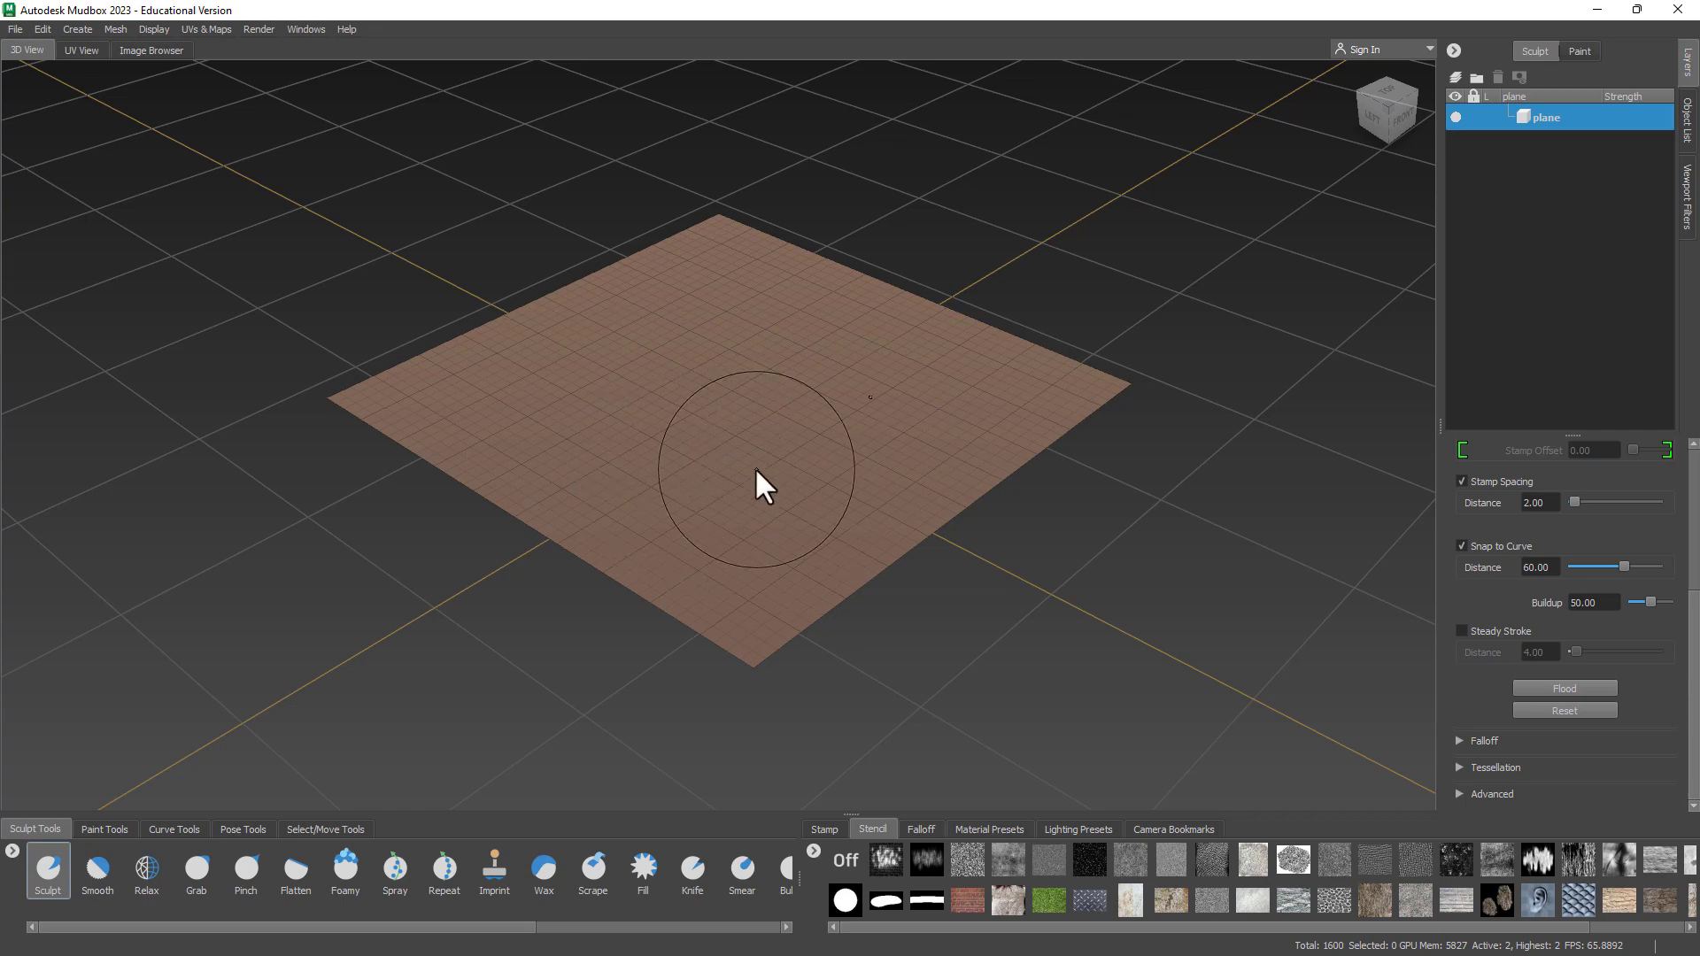
Turn the Sculpt brush mirroring off
{"action": "scroll", "coordinate": [1583, 623], "scroll_direction": "up", "scroll_amount": 3}
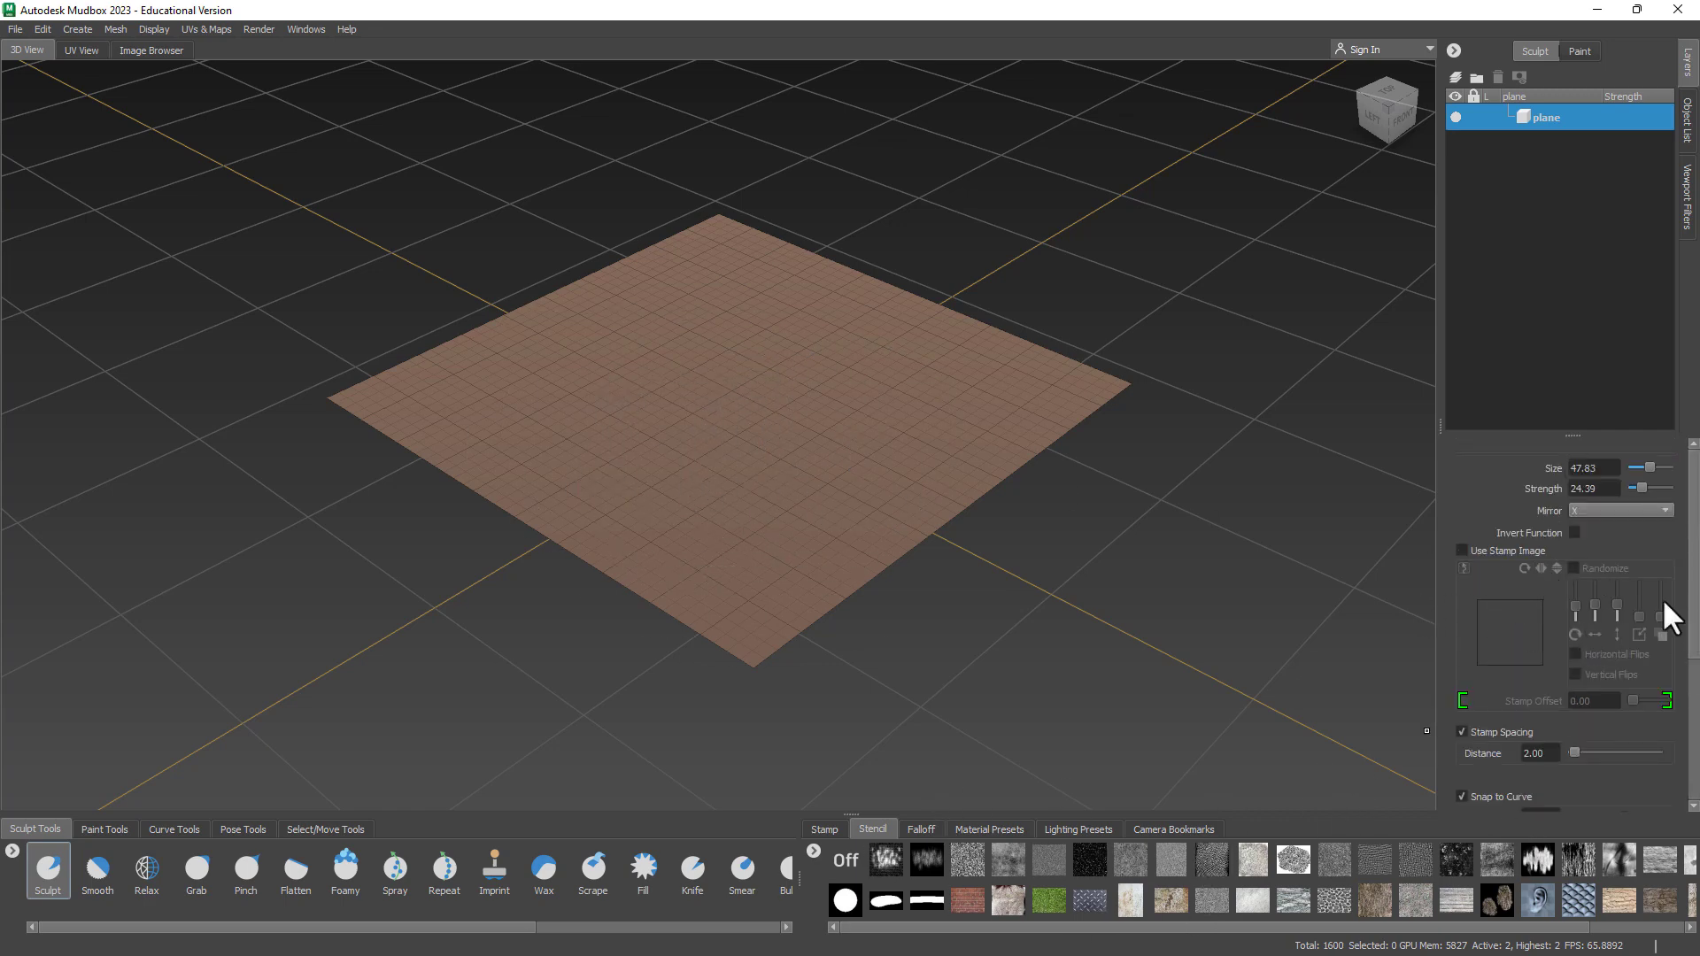
{"action": "left_click", "coordinate": [1615, 511]}
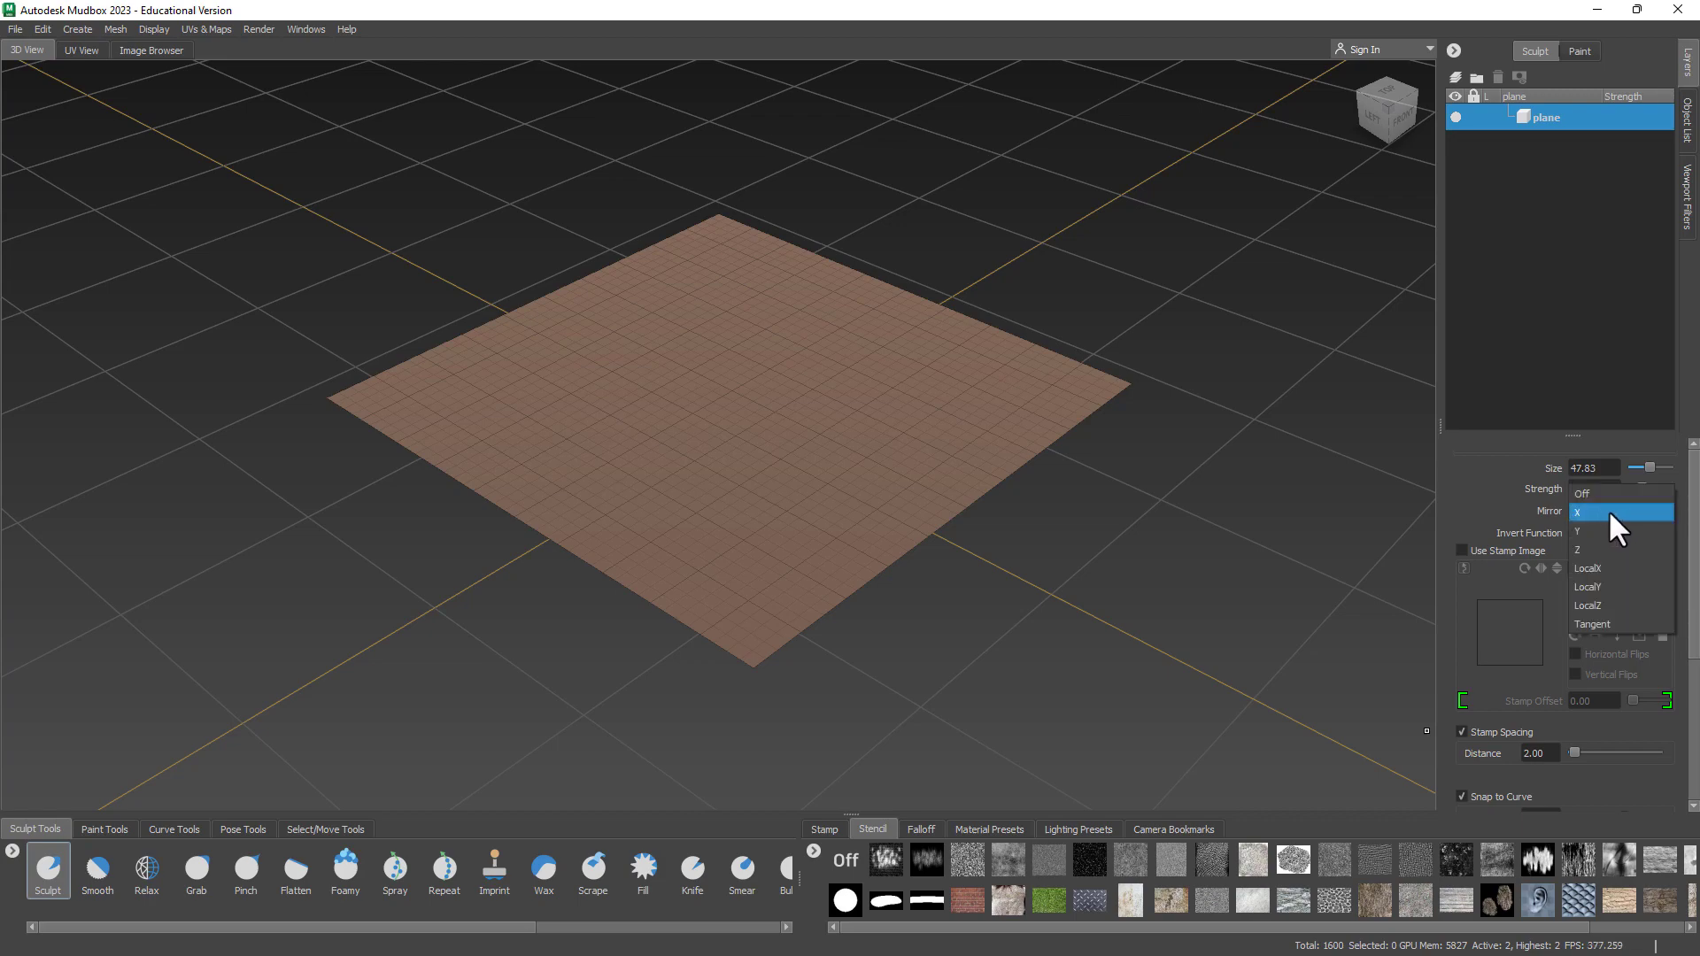
{"action": "left_click", "coordinate": [1613, 494]}
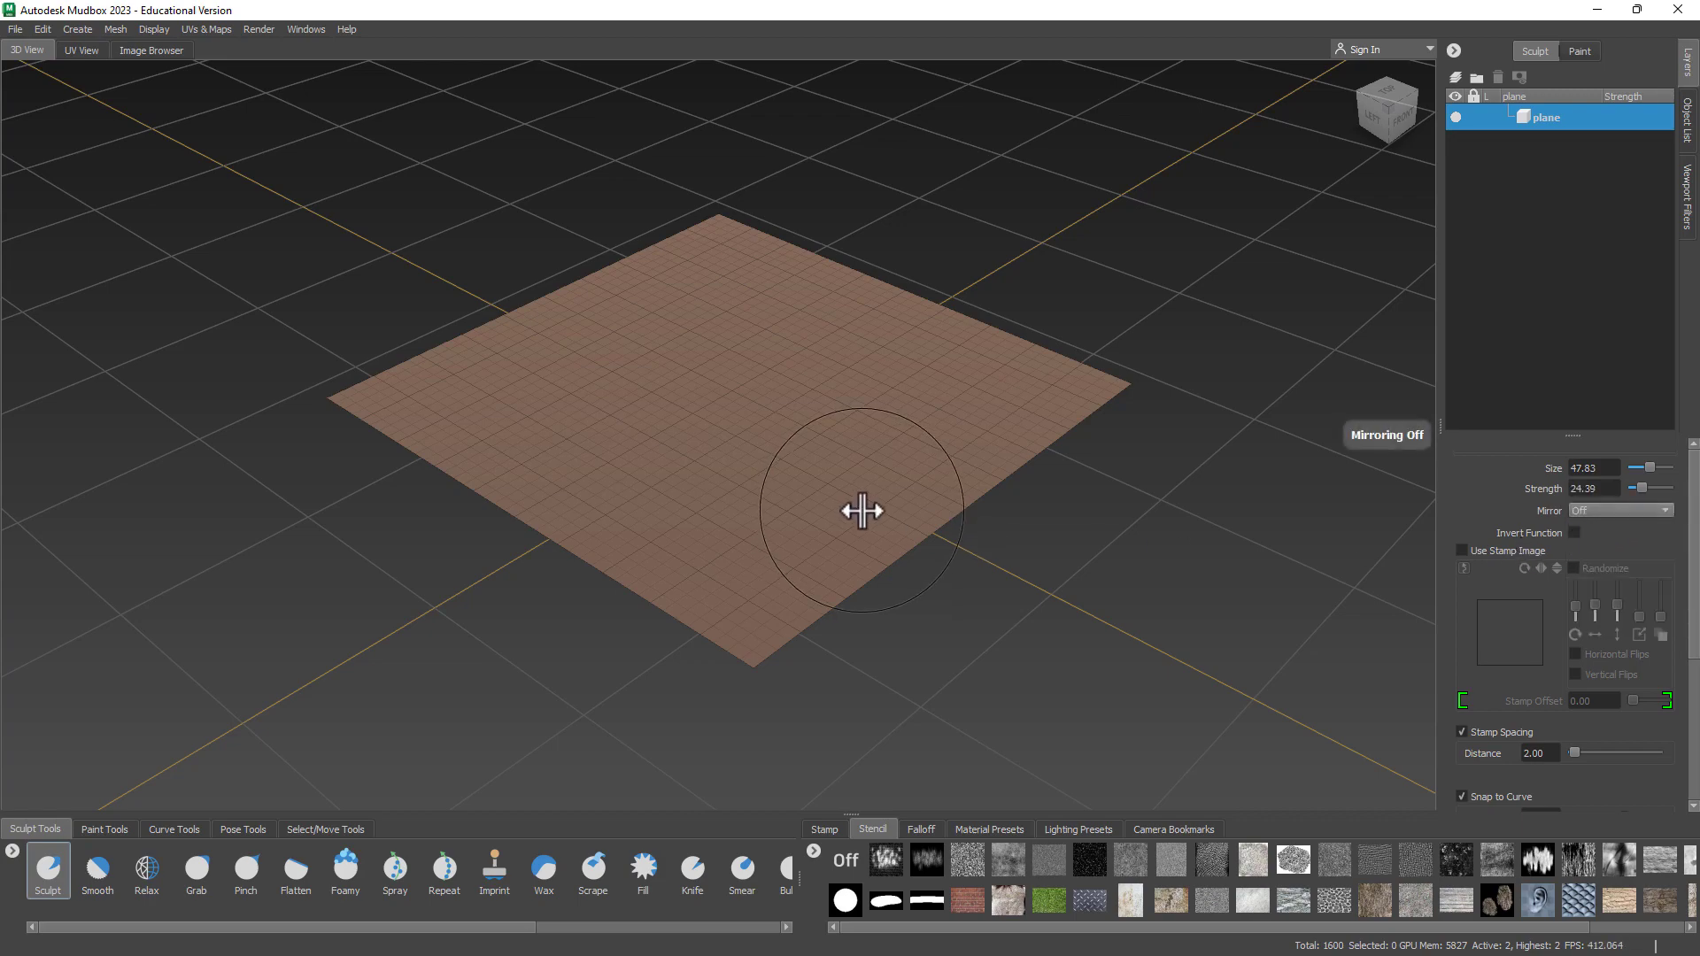
{"action": "mouse_move", "coordinate": [862, 511]}
{"action": "left_mouse_down", "text": "alt"}
{"action": "mouse_move", "coordinate": [805, 482]}
{"action": "mouse_move", "coordinate": [815, 466]}
{"action": "mouse_move", "coordinate": [874, 545]}
{"action": "left_mouse_up", "text": "alt"}
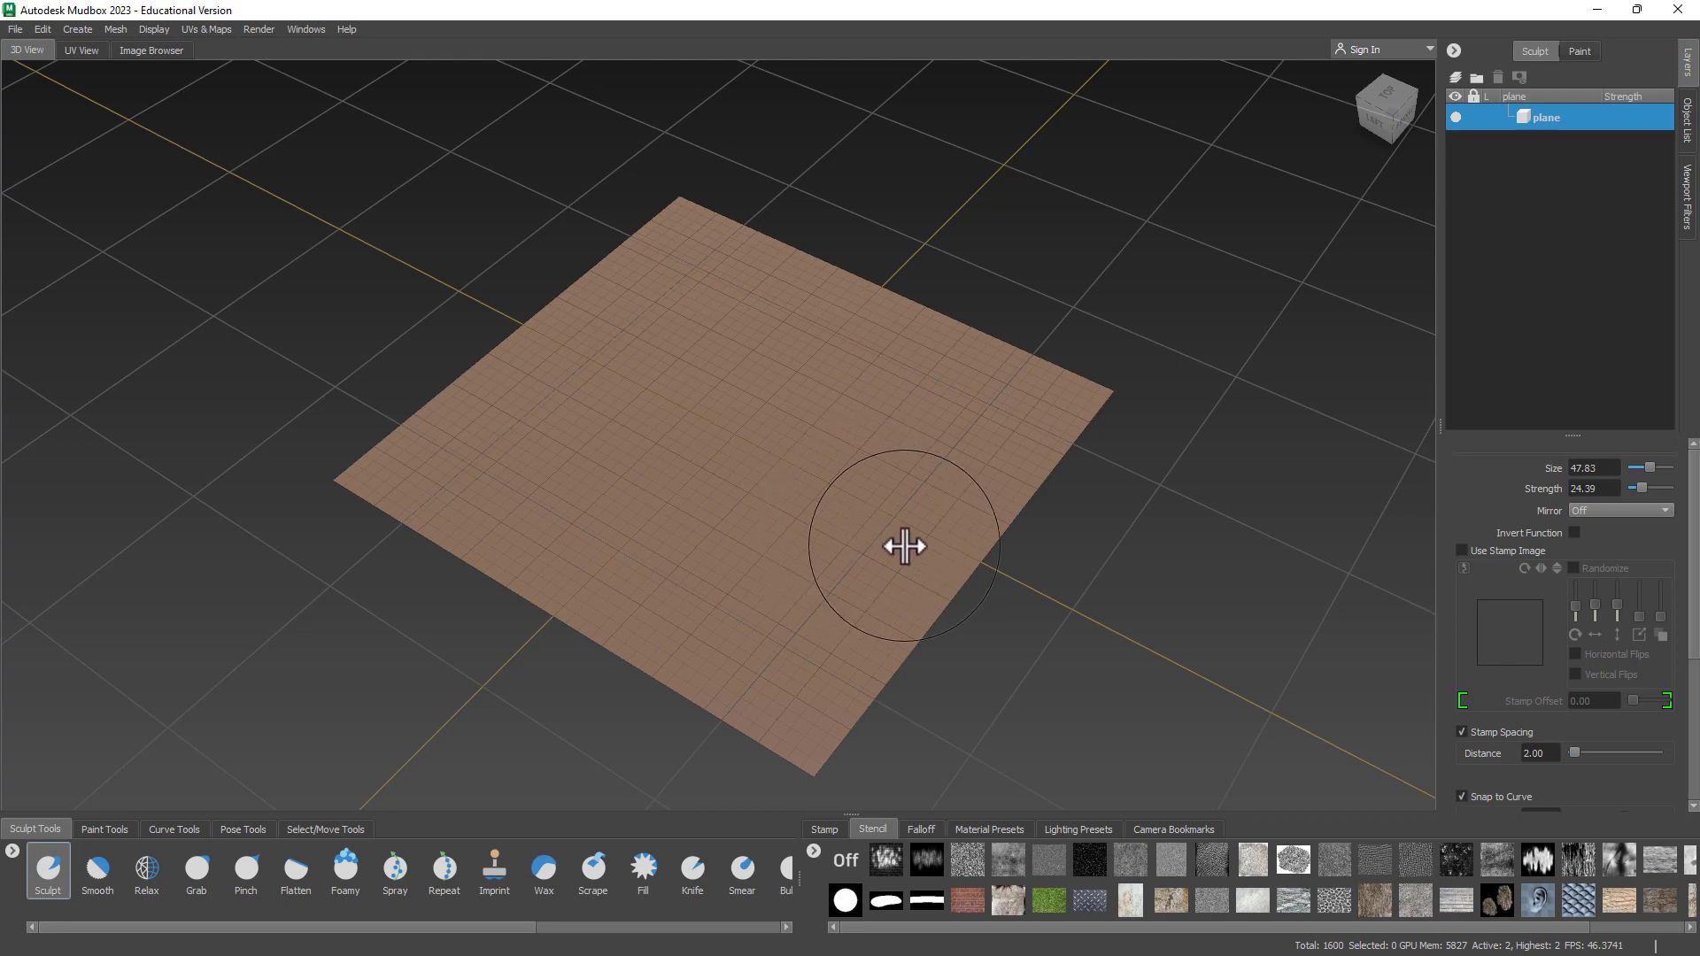
Try flooding the plane over freehand Sculpt strokes, and undo both the flood and the strokes
{"action": "scroll", "coordinate": [1584, 680], "scroll_direction": "down", "scroll_amount": 5}
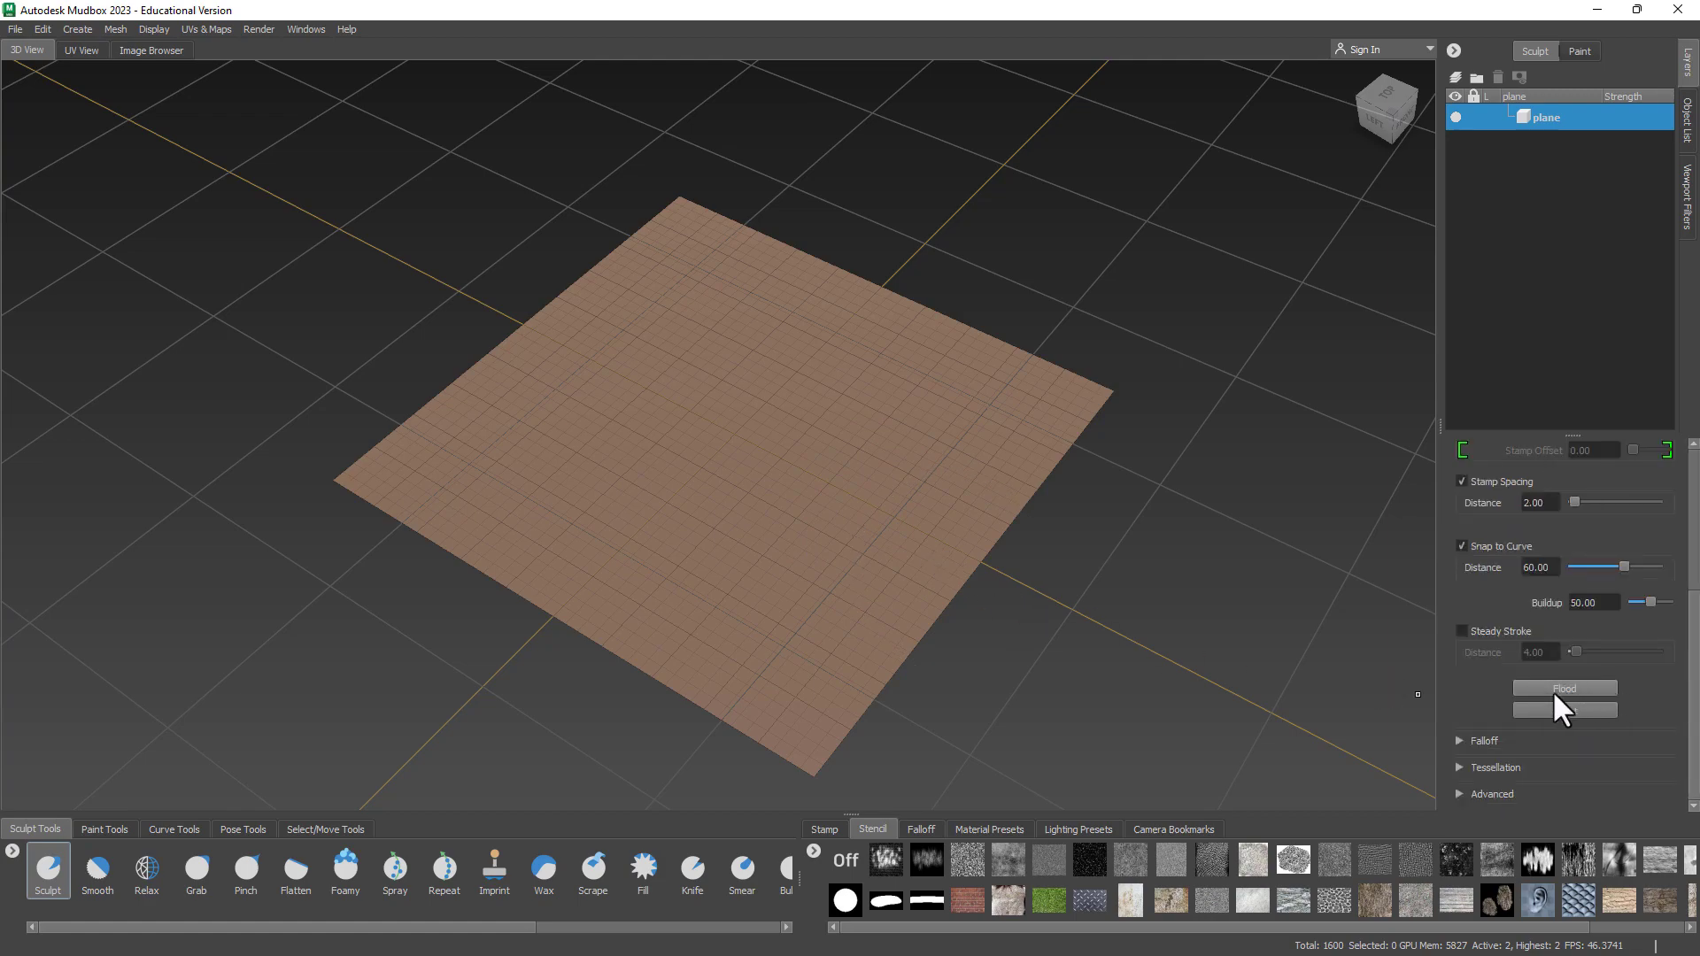
{"action": "mouse_move", "coordinate": [956, 649]}
{"action": "left_mouse_down", "text": "alt"}
{"action": "mouse_move", "coordinate": [858, 629]}
{"action": "mouse_move", "coordinate": [990, 636]}
{"action": "mouse_move", "coordinate": [634, 638]}
{"action": "mouse_move", "coordinate": [634, 543]}
{"action": "mouse_move", "coordinate": [689, 432]}
{"action": "mouse_move", "coordinate": [850, 349]}
{"action": "mouse_move", "coordinate": [638, 277]}
{"action": "mouse_move", "coordinate": [752, 573]}
{"action": "mouse_move", "coordinate": [921, 619]}
{"action": "left_mouse_up", "text": "alt"}
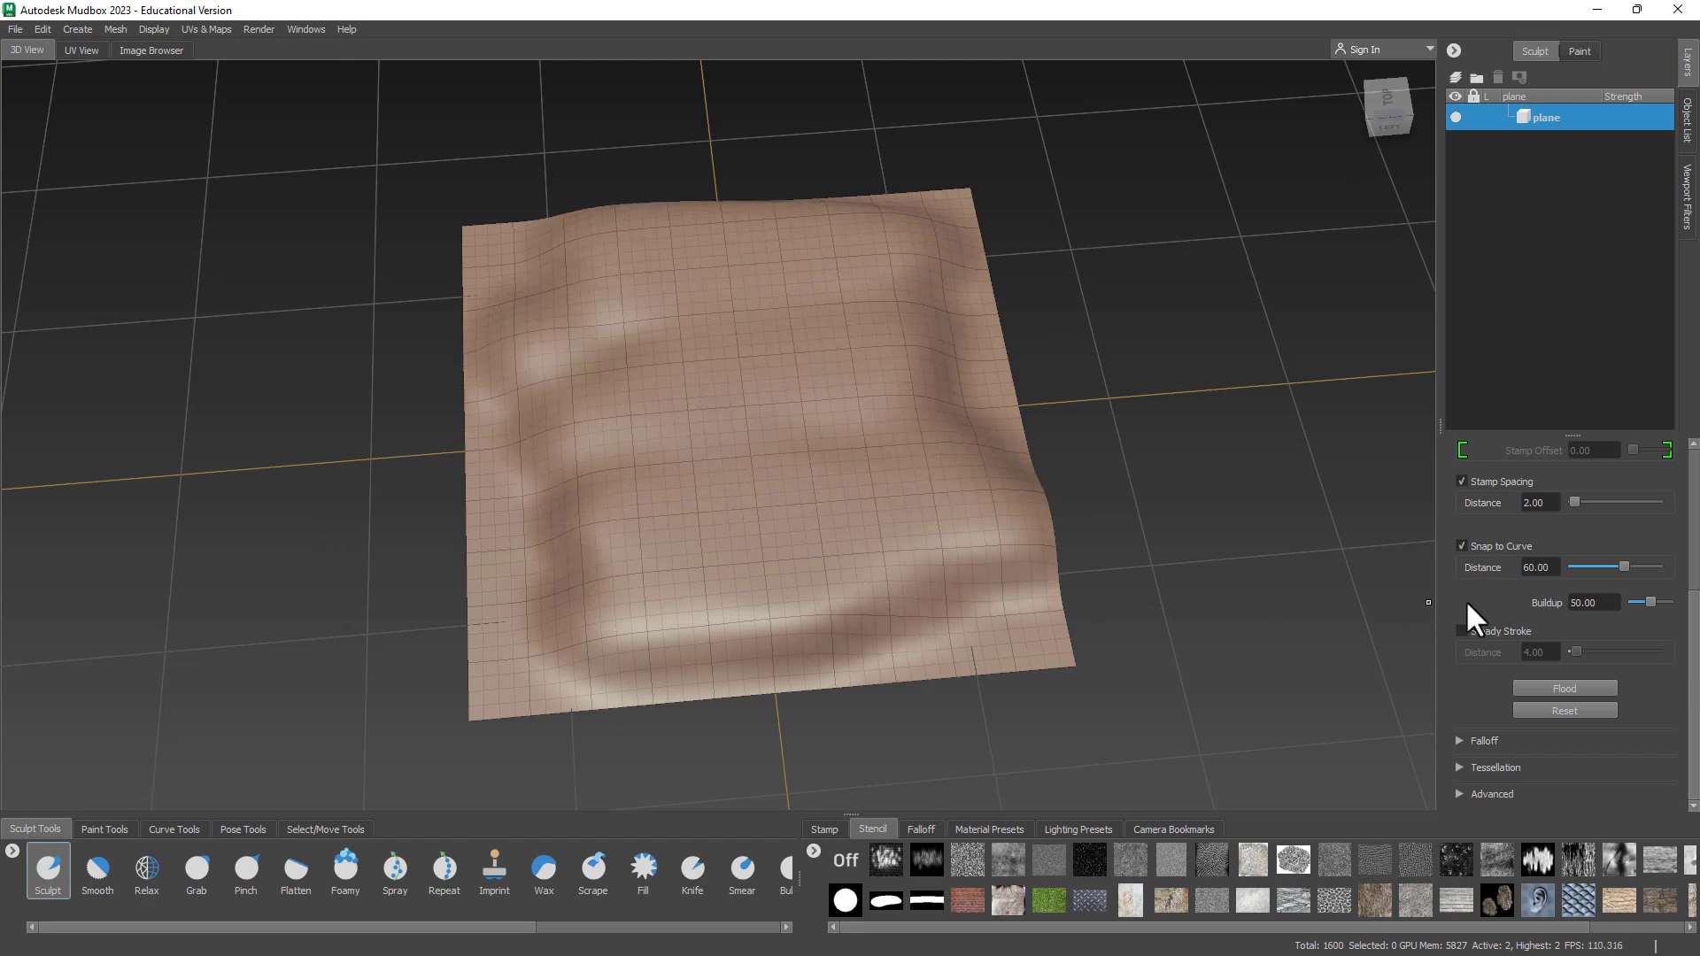
{"action": "left_click", "coordinate": [1581, 684]}
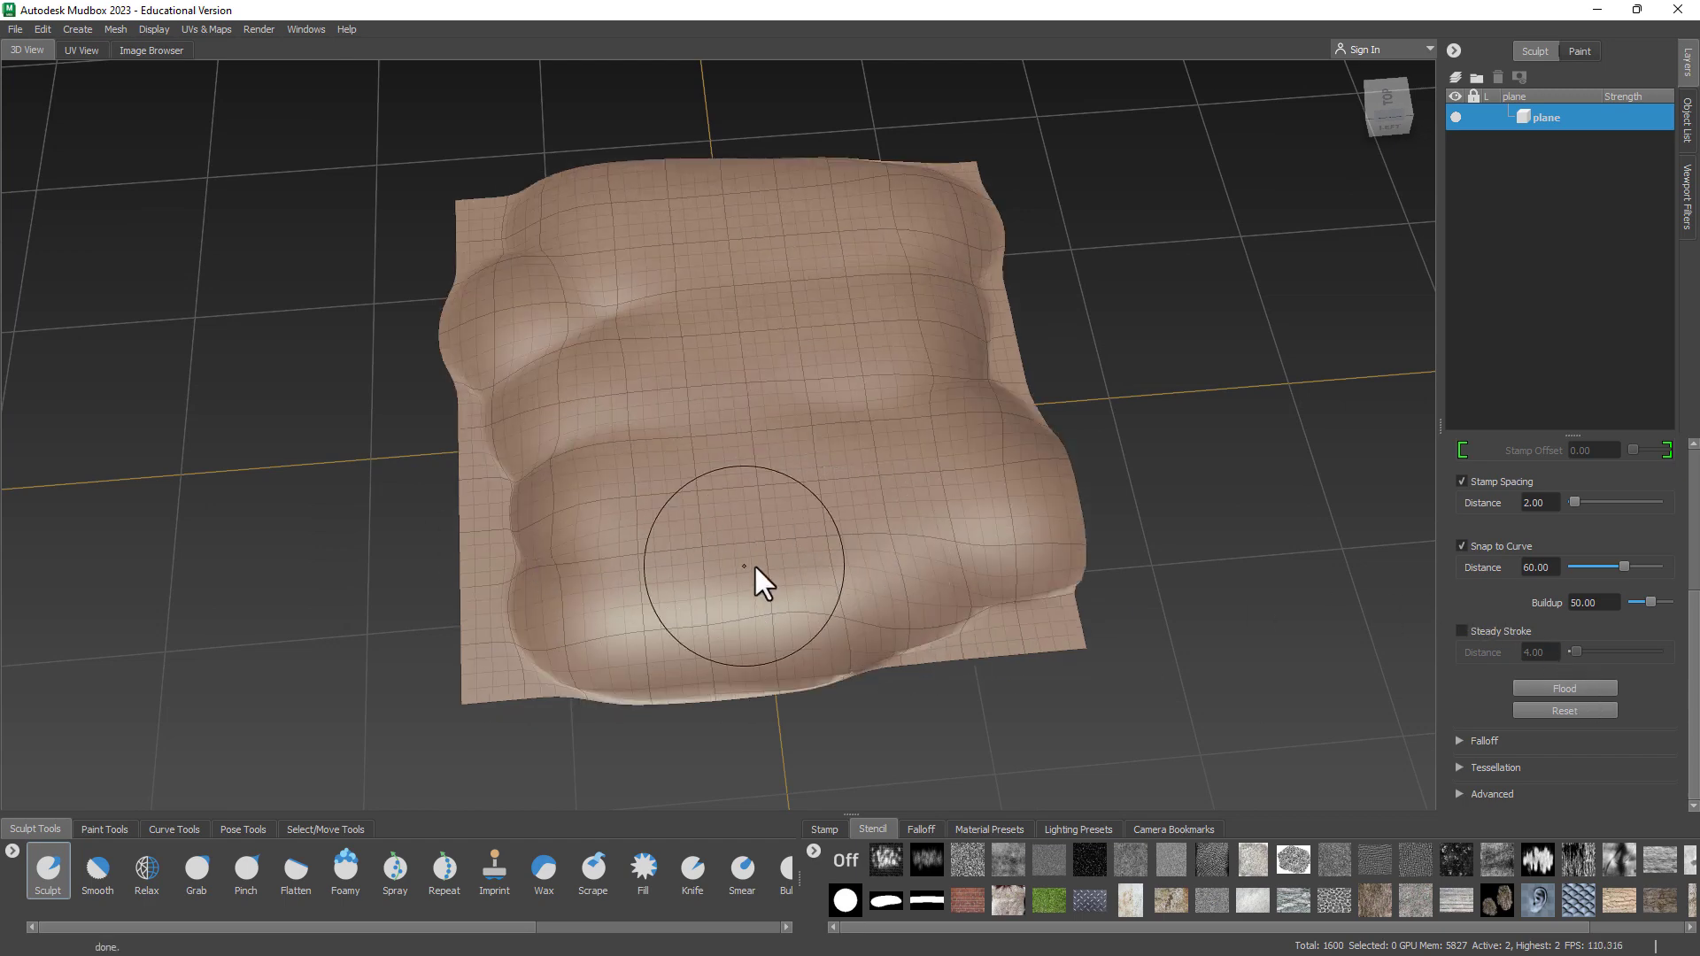
{"action": "key", "text": "ctrl+z"}
{"action": "key", "text": "ctrl+z"}
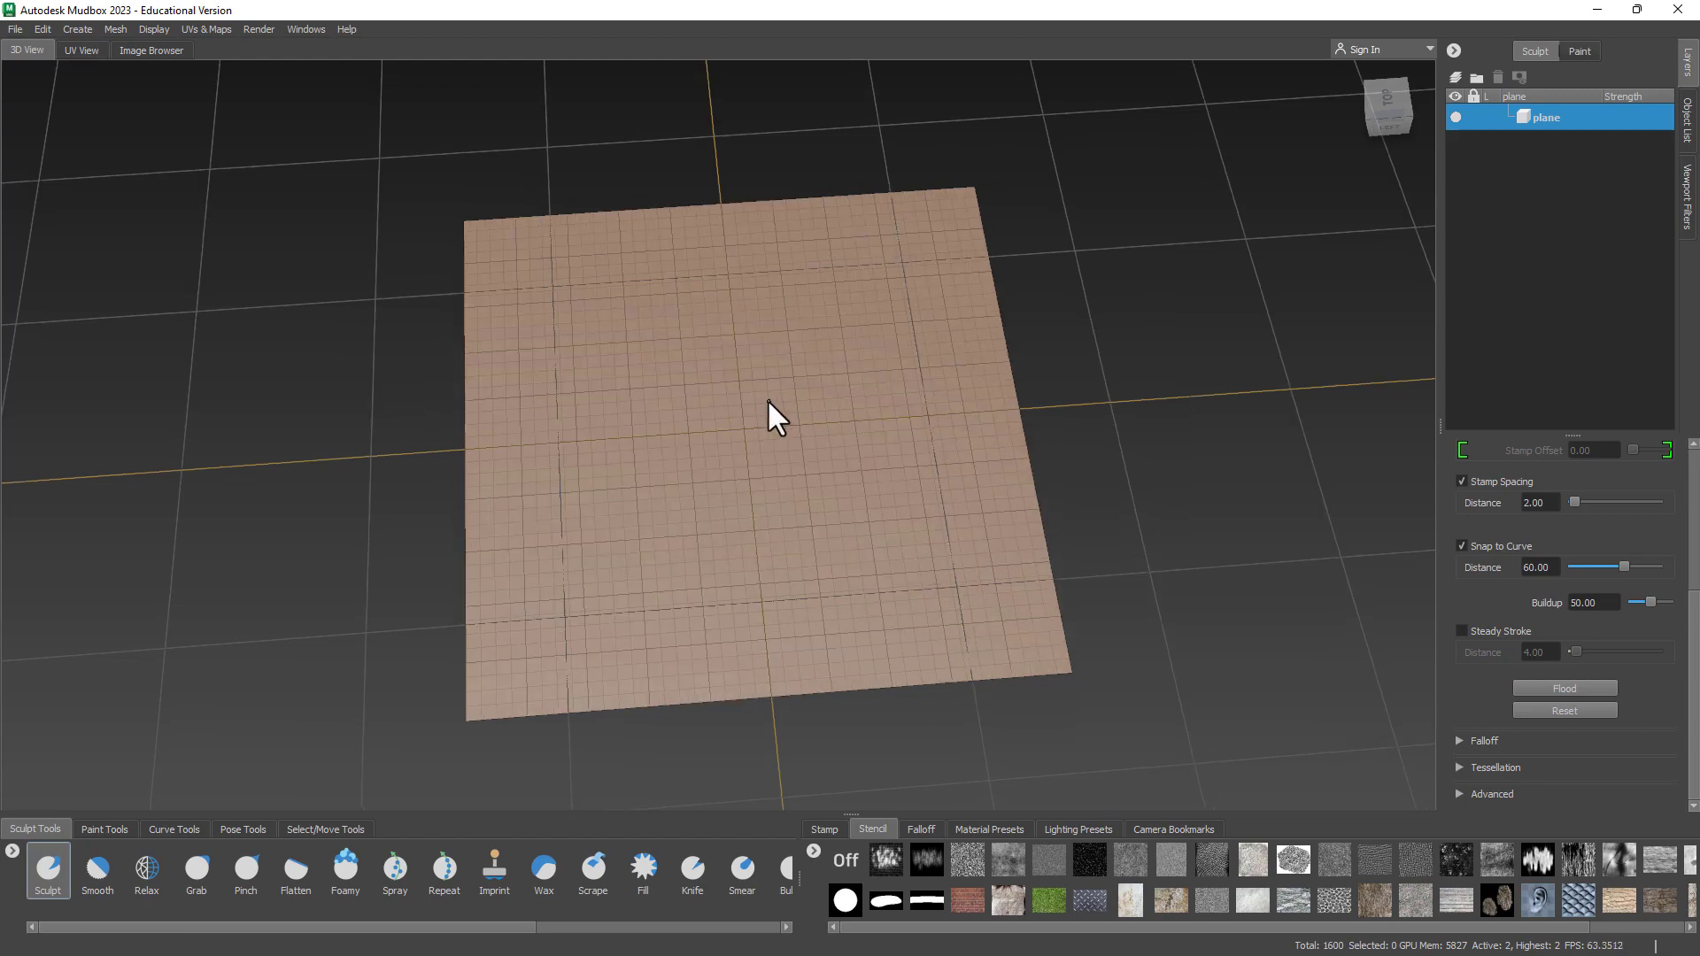
Orient the camera to the top of the plane and switch to orthographic projection
{"action": "left_click", "coordinate": [1392, 100]}
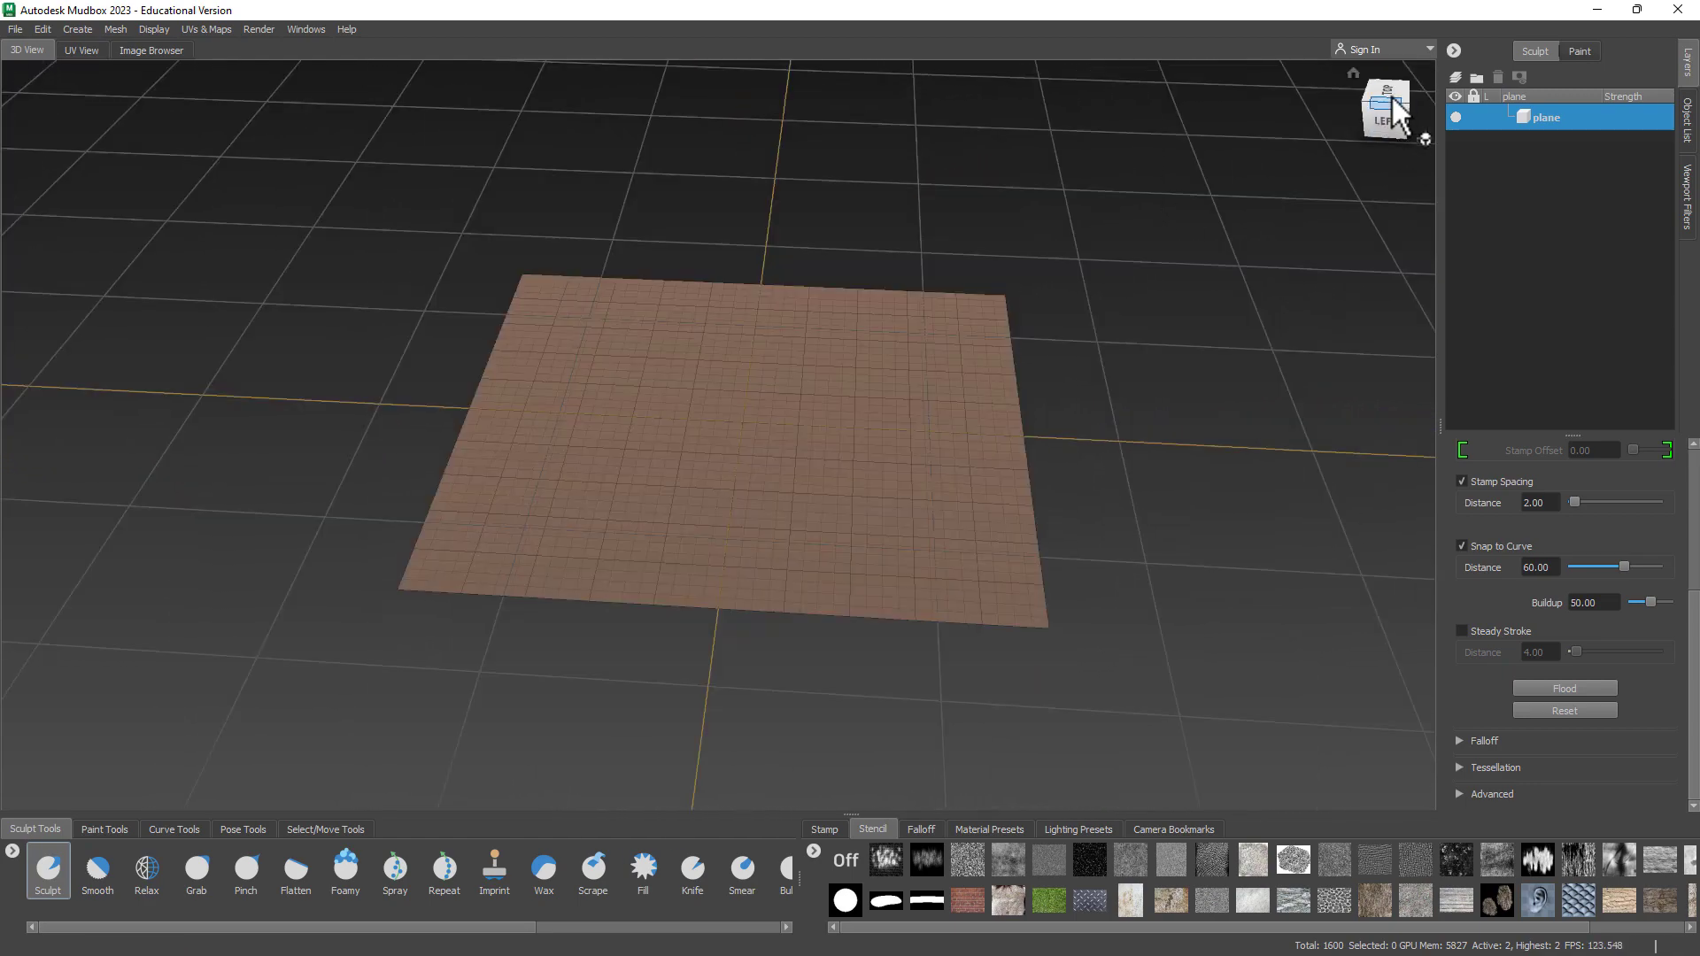
{"action": "left_click", "coordinate": [1386, 92]}
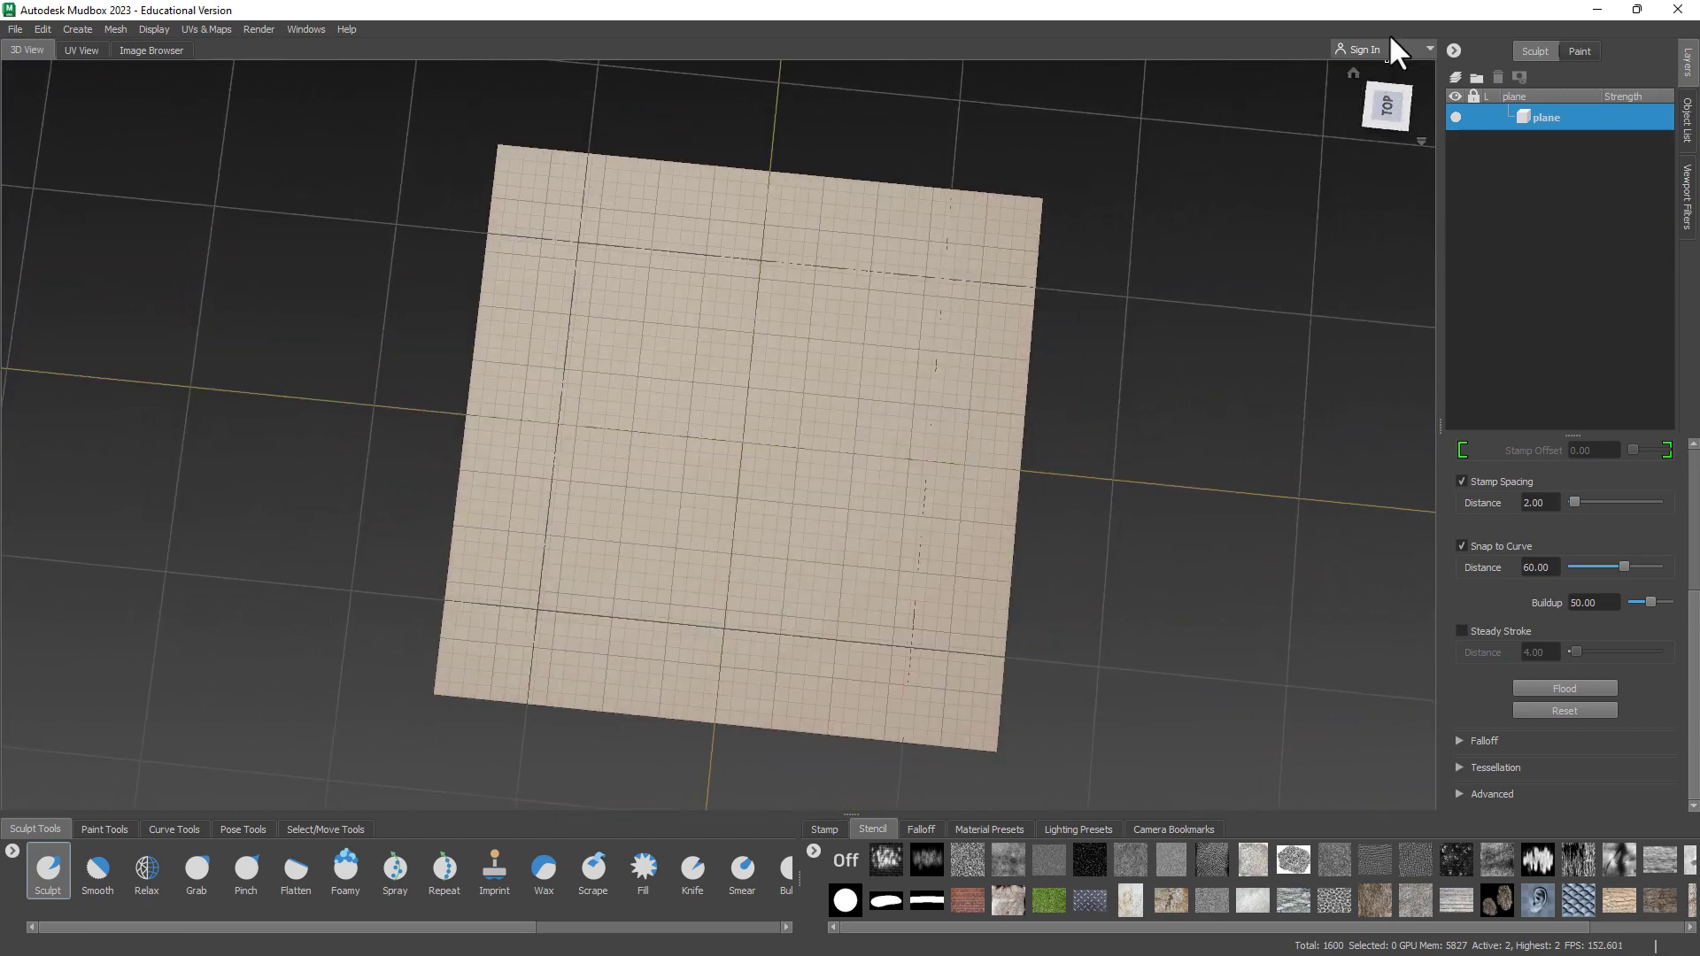
{"action": "left_click", "coordinate": [1391, 105]}
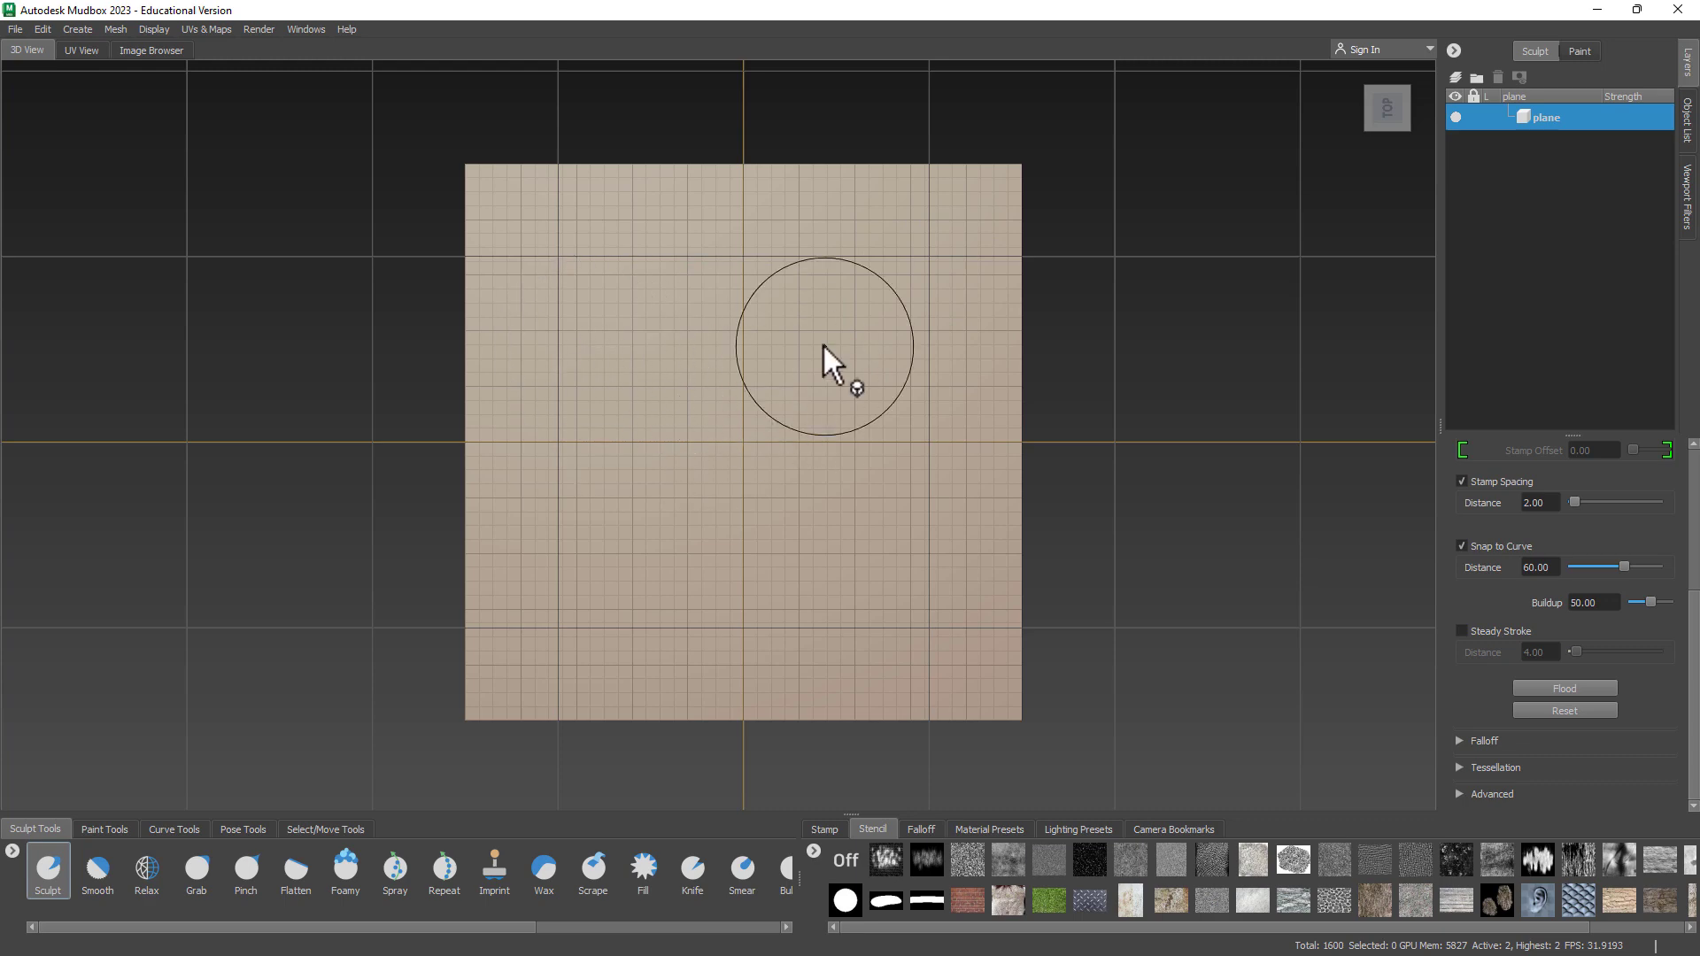
{"action": "left_click", "coordinate": [1422, 141]}
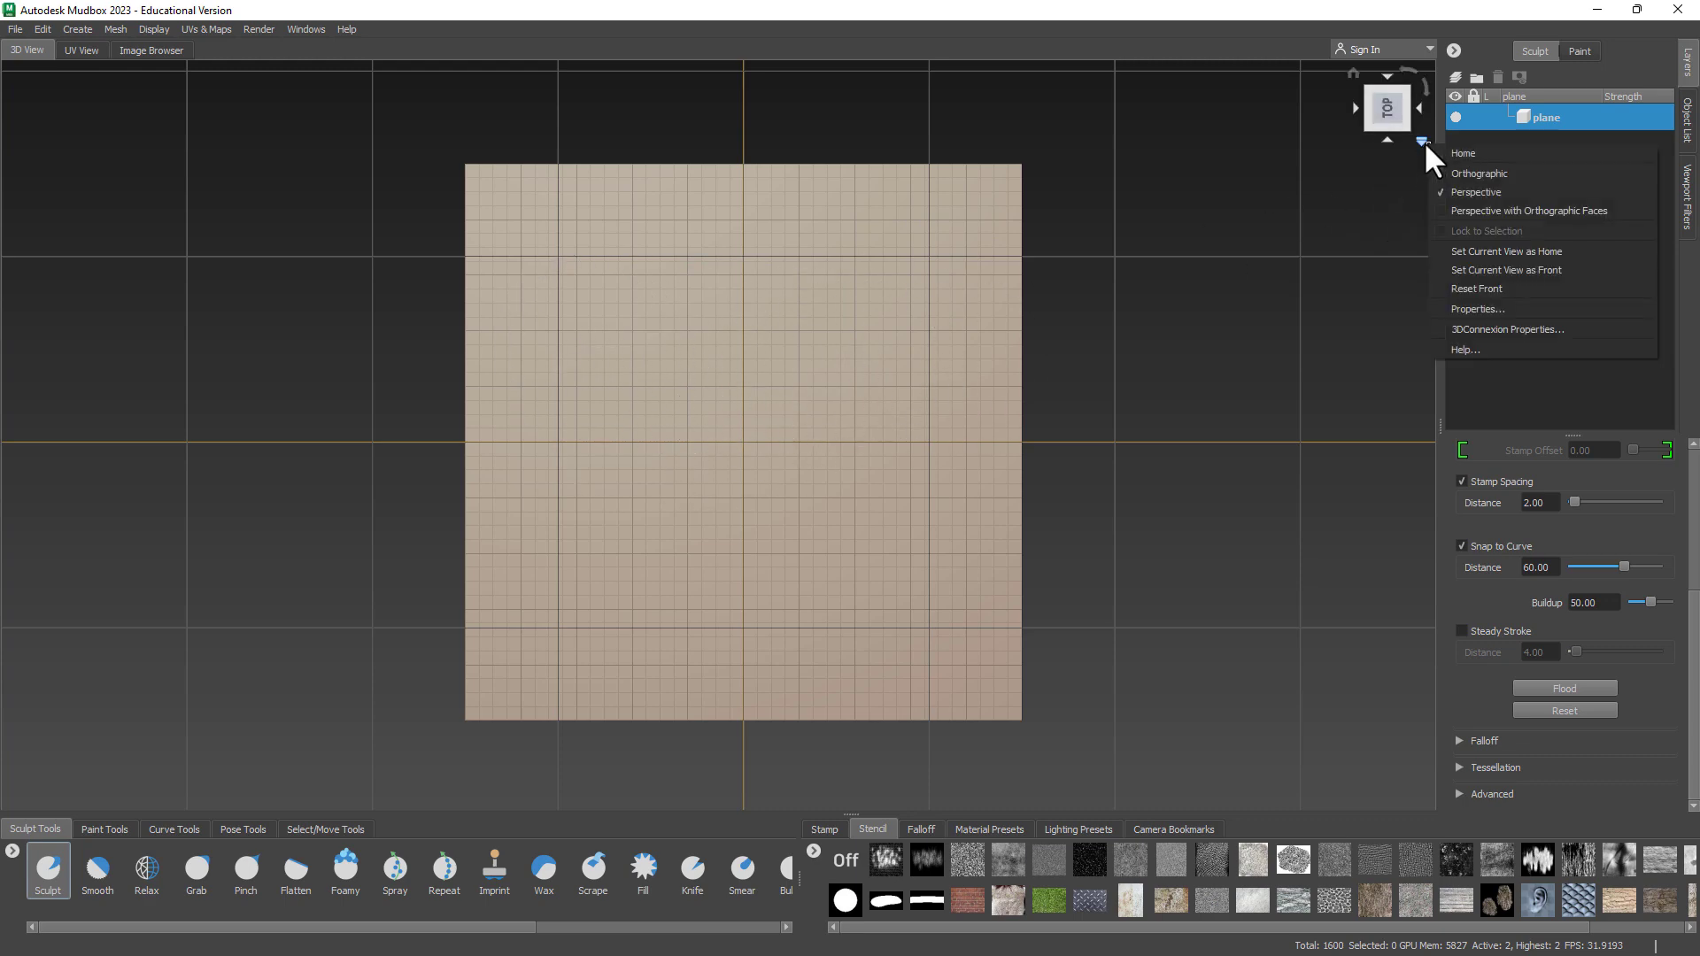
{"action": "left_click", "coordinate": [1479, 168]}
{"action": "mouse_move", "coordinate": [866, 450]}
{"action": "right_mouse_down", "text": "alt"}
{"action": "mouse_move", "coordinate": [1233, 460]}
{"action": "mouse_move", "coordinate": [1186, 456]}
{"action": "right_mouse_up", "text": "alt"}
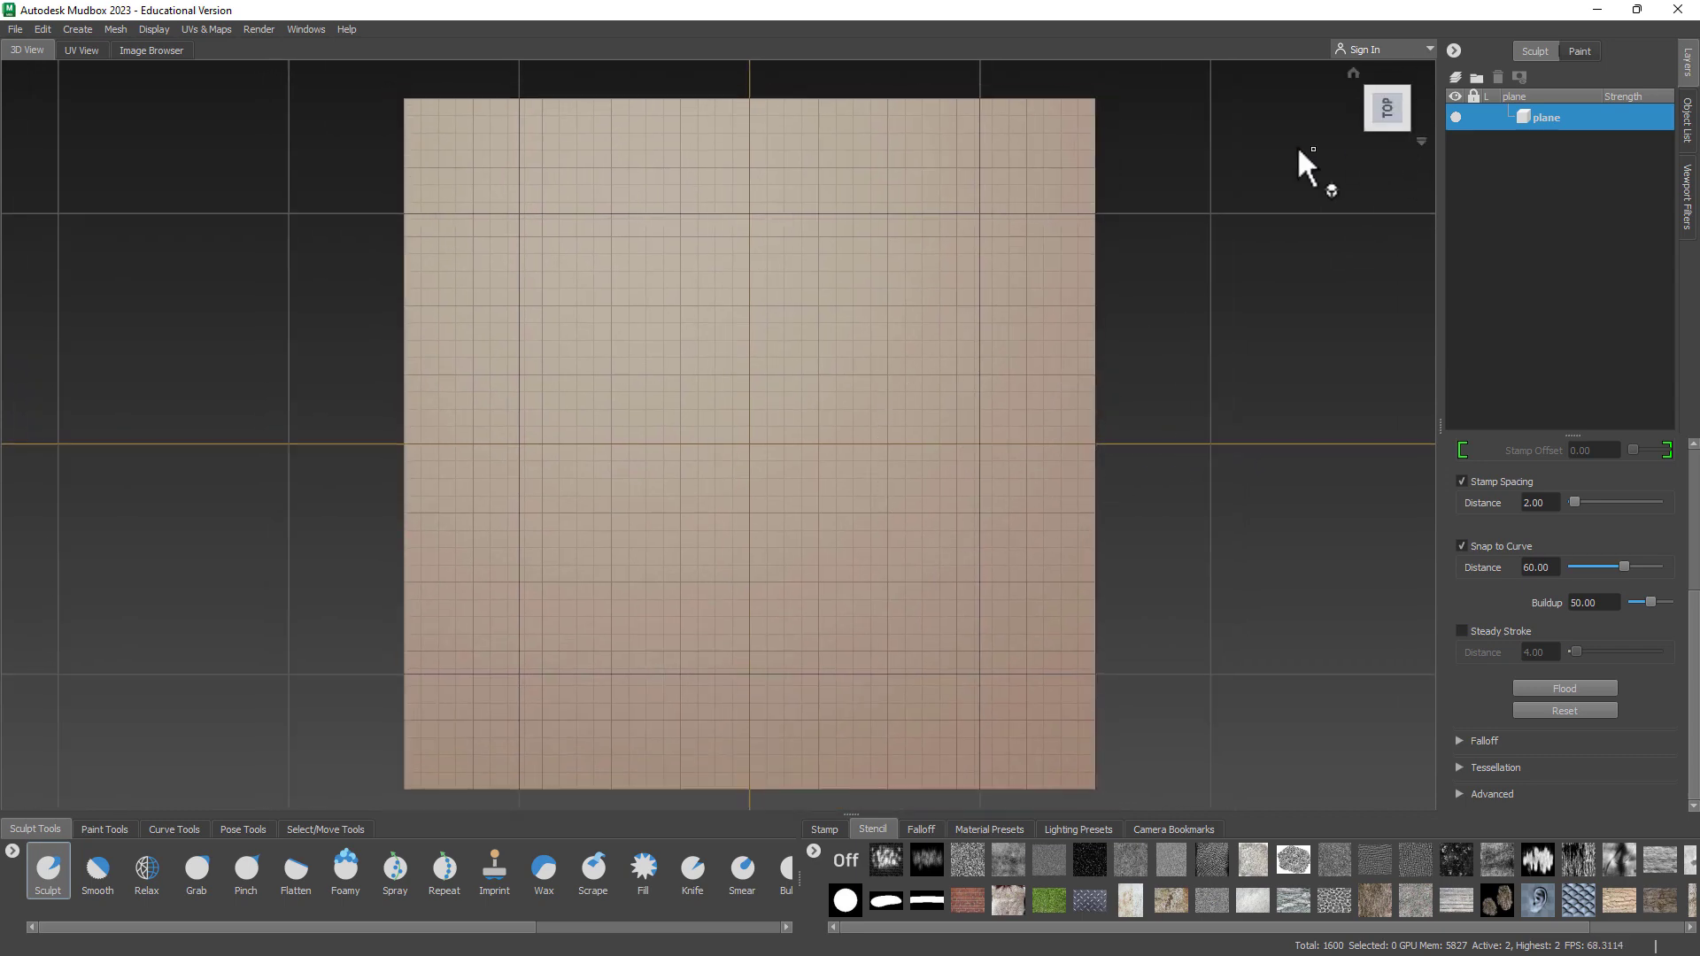
{"action": "mouse_move", "coordinate": [888, 459]}
{"action": "left_mouse_down", "text": "alt"}
{"action": "mouse_move", "coordinate": [797, 448]}
{"action": "mouse_move", "coordinate": [805, 354]}
{"action": "mouse_move", "coordinate": [846, 308]}
{"action": "mouse_move", "coordinate": [816, 289]}
{"action": "mouse_move", "coordinate": [863, 282]}
{"action": "mouse_move", "coordinate": [863, 259]}
{"action": "mouse_move", "coordinate": [846, 393]}
{"action": "mouse_move", "coordinate": [842, 310]}
{"action": "mouse_move", "coordinate": [849, 279]}
{"action": "mouse_move", "coordinate": [861, 455]}
{"action": "left_mouse_up", "text": "alt"}
Return to the top view and switch the camera to perspective projection
{"action": "left_click", "coordinate": [1389, 106]}
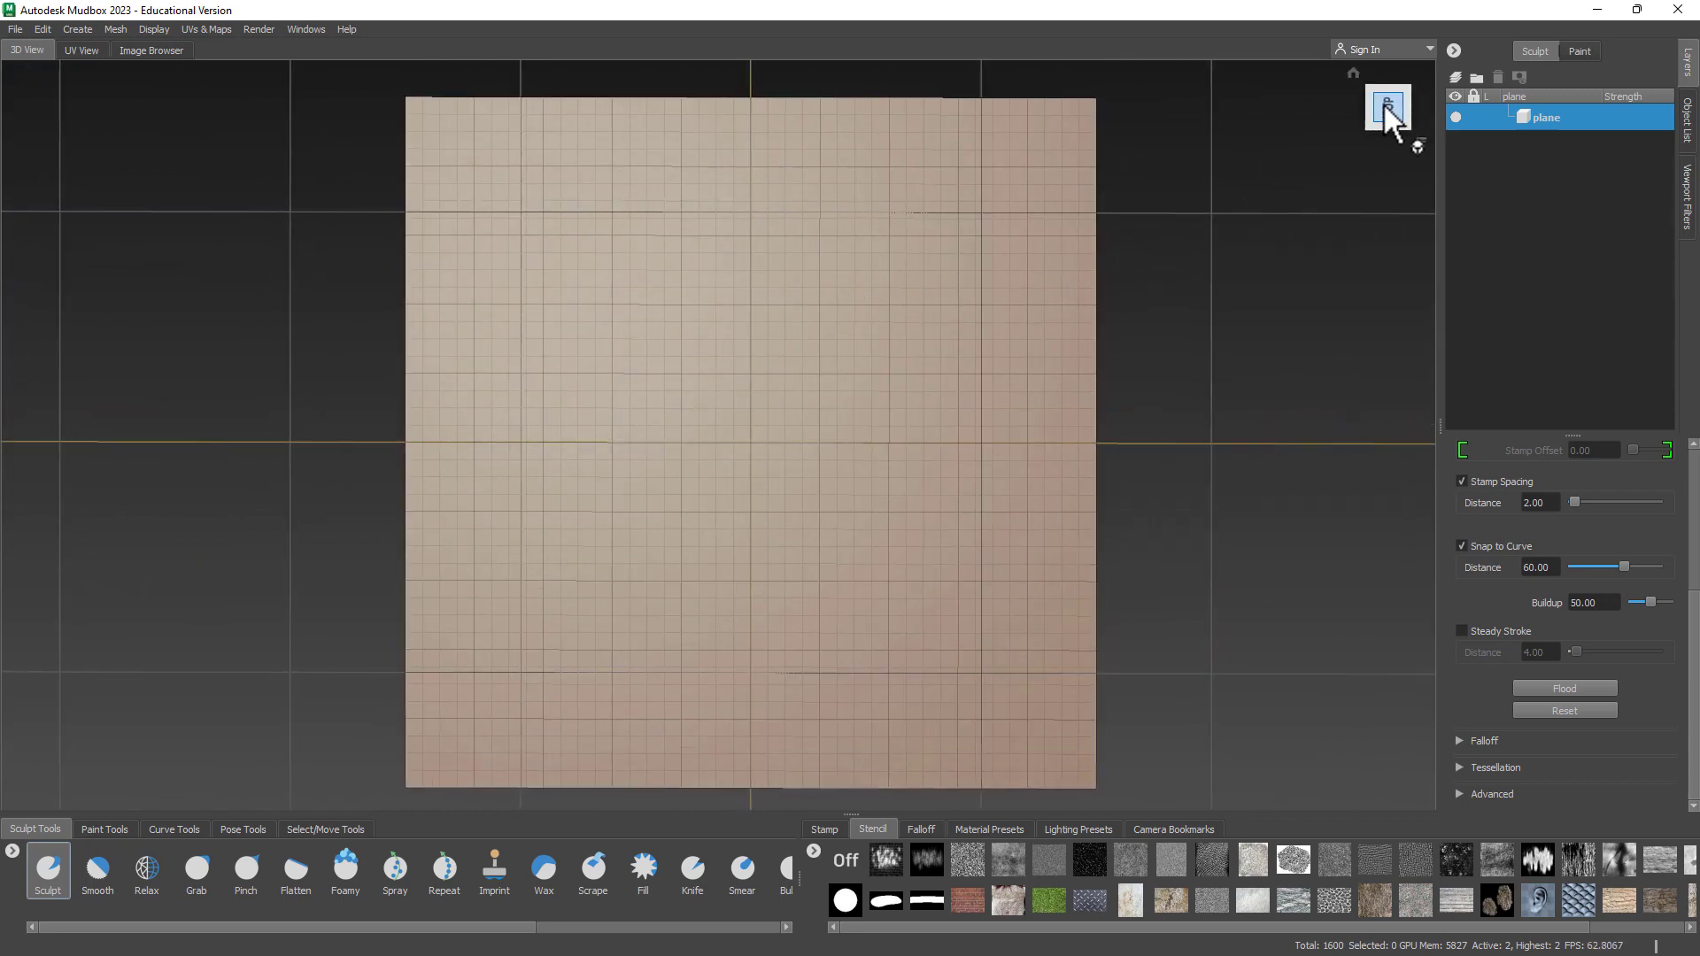
{"action": "left_click", "coordinate": [1421, 142]}
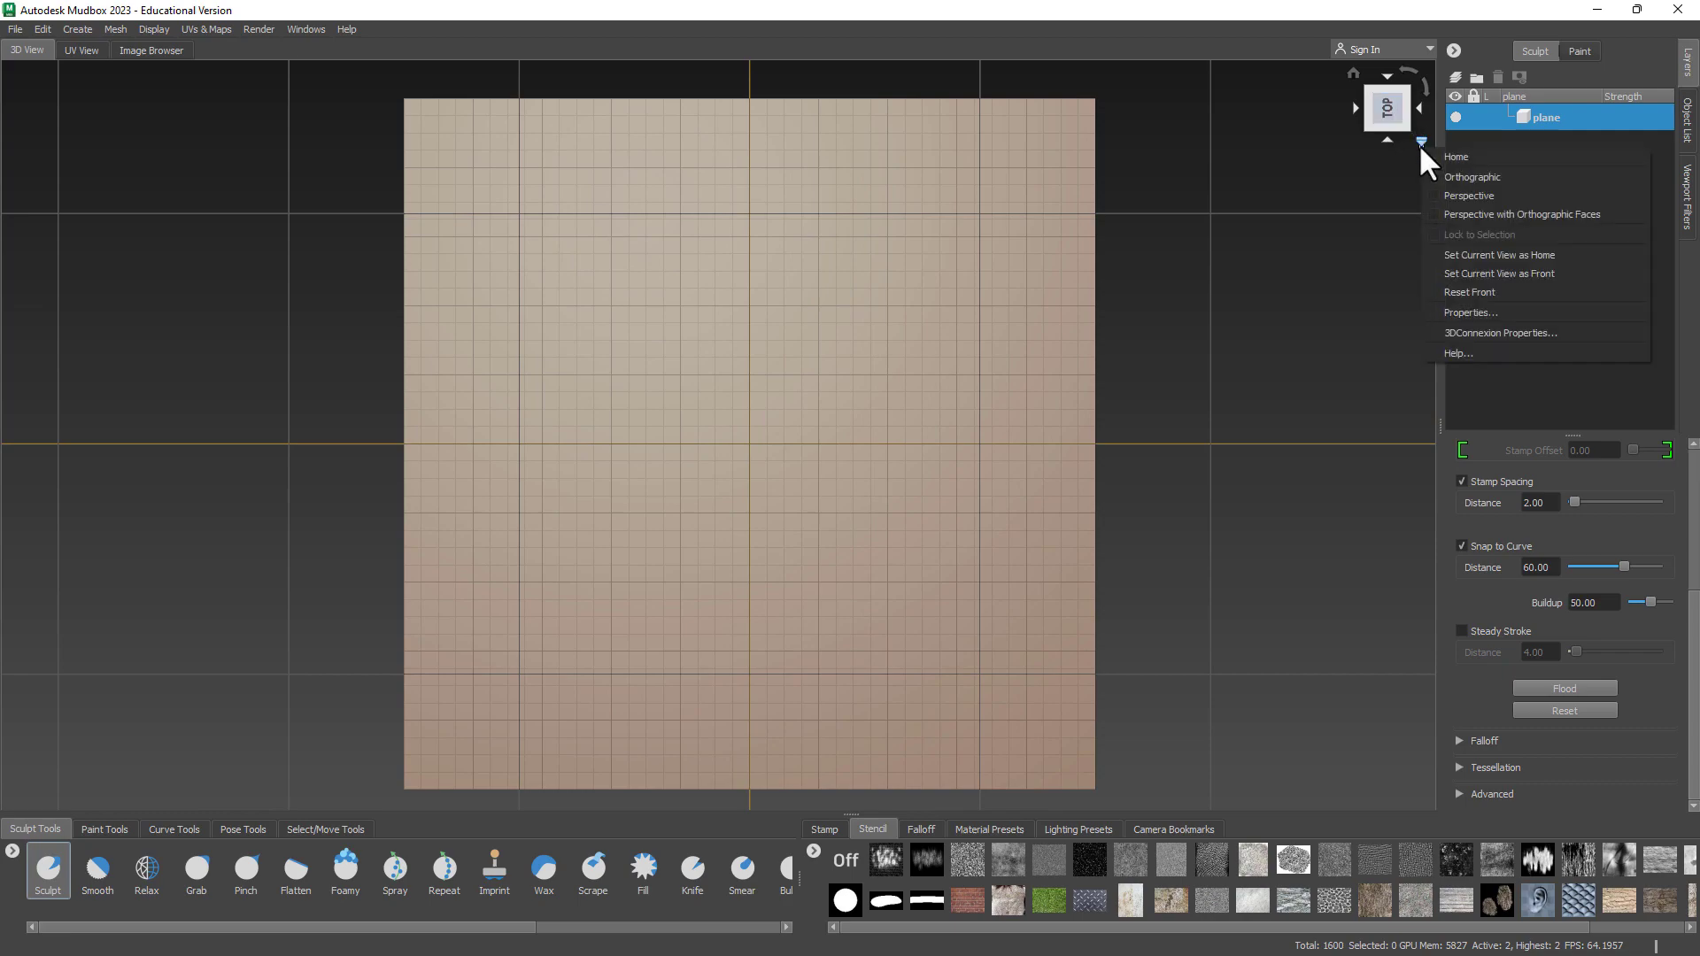
{"action": "left_click", "coordinate": [1489, 194]}
{"action": "scroll", "coordinate": [865, 346], "scroll_direction": "down", "scroll_amount": 5}
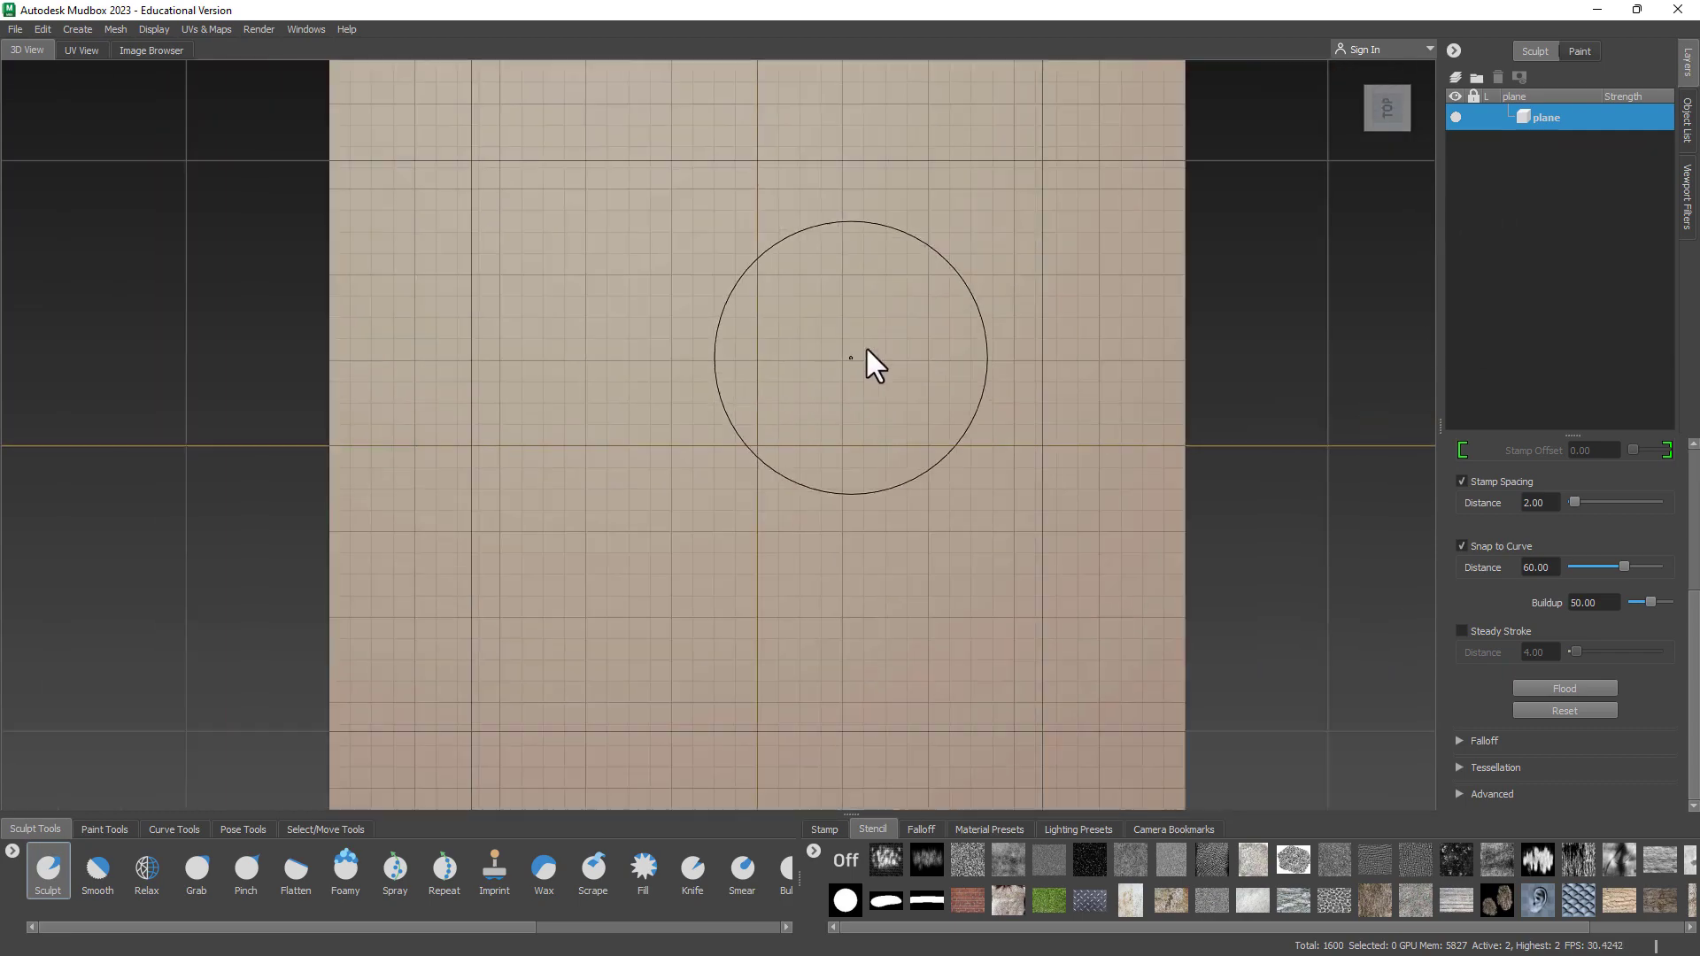
Sculpt a winding test stroke across the plane and undo it
{"action": "mouse_move", "coordinate": [896, 390]}
{"action": "left_mouse_down", "text": "alt"}
{"action": "mouse_move", "coordinate": [832, 292]}
{"action": "mouse_move", "coordinate": [859, 317]}
{"action": "mouse_move", "coordinate": [880, 409]}
{"action": "left_mouse_up", "text": "alt"}
{"action": "mouse_move", "coordinate": [532, 478]}
{"action": "left_mouse_down", "text": "alt"}
{"action": "mouse_move", "coordinate": [490, 402]}
{"action": "mouse_move", "coordinate": [561, 417]}
{"action": "mouse_move", "coordinate": [773, 575]}
{"action": "mouse_move", "coordinate": [508, 542]}
{"action": "mouse_move", "coordinate": [576, 501]}
{"action": "mouse_move", "coordinate": [513, 580]}
{"action": "mouse_move", "coordinate": [581, 627]}
{"action": "mouse_move", "coordinate": [599, 588]}
{"action": "left_mouse_up", "text": "alt"}
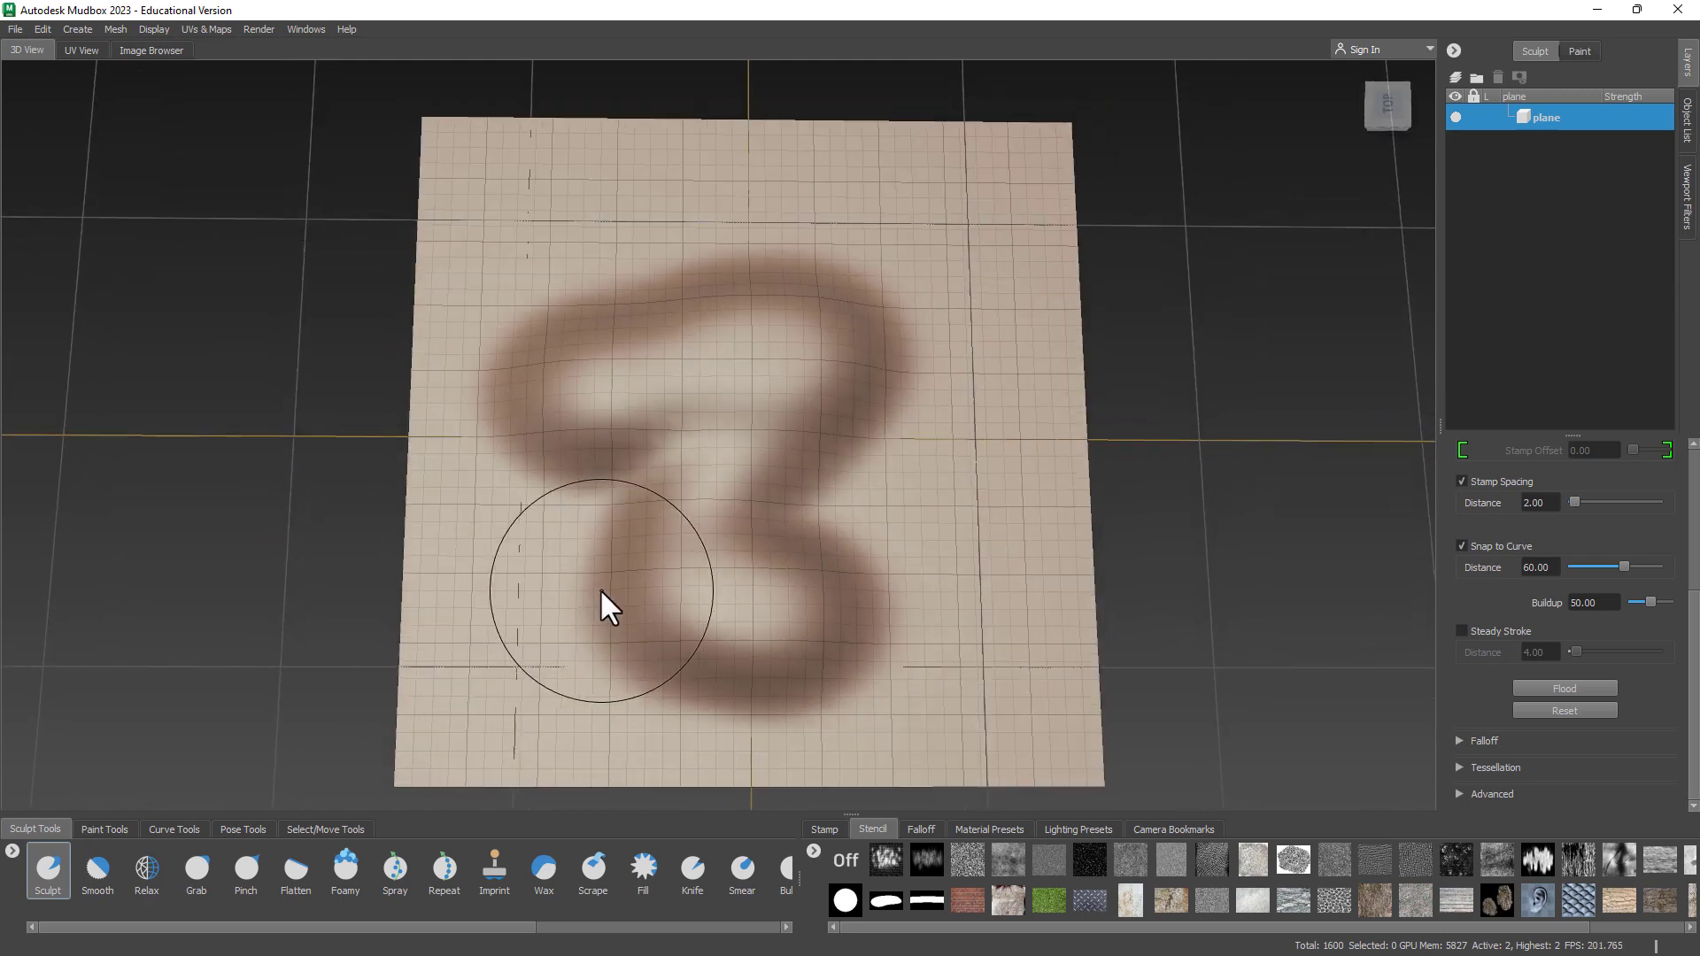
{"action": "key", "text": "ctrl+z"}
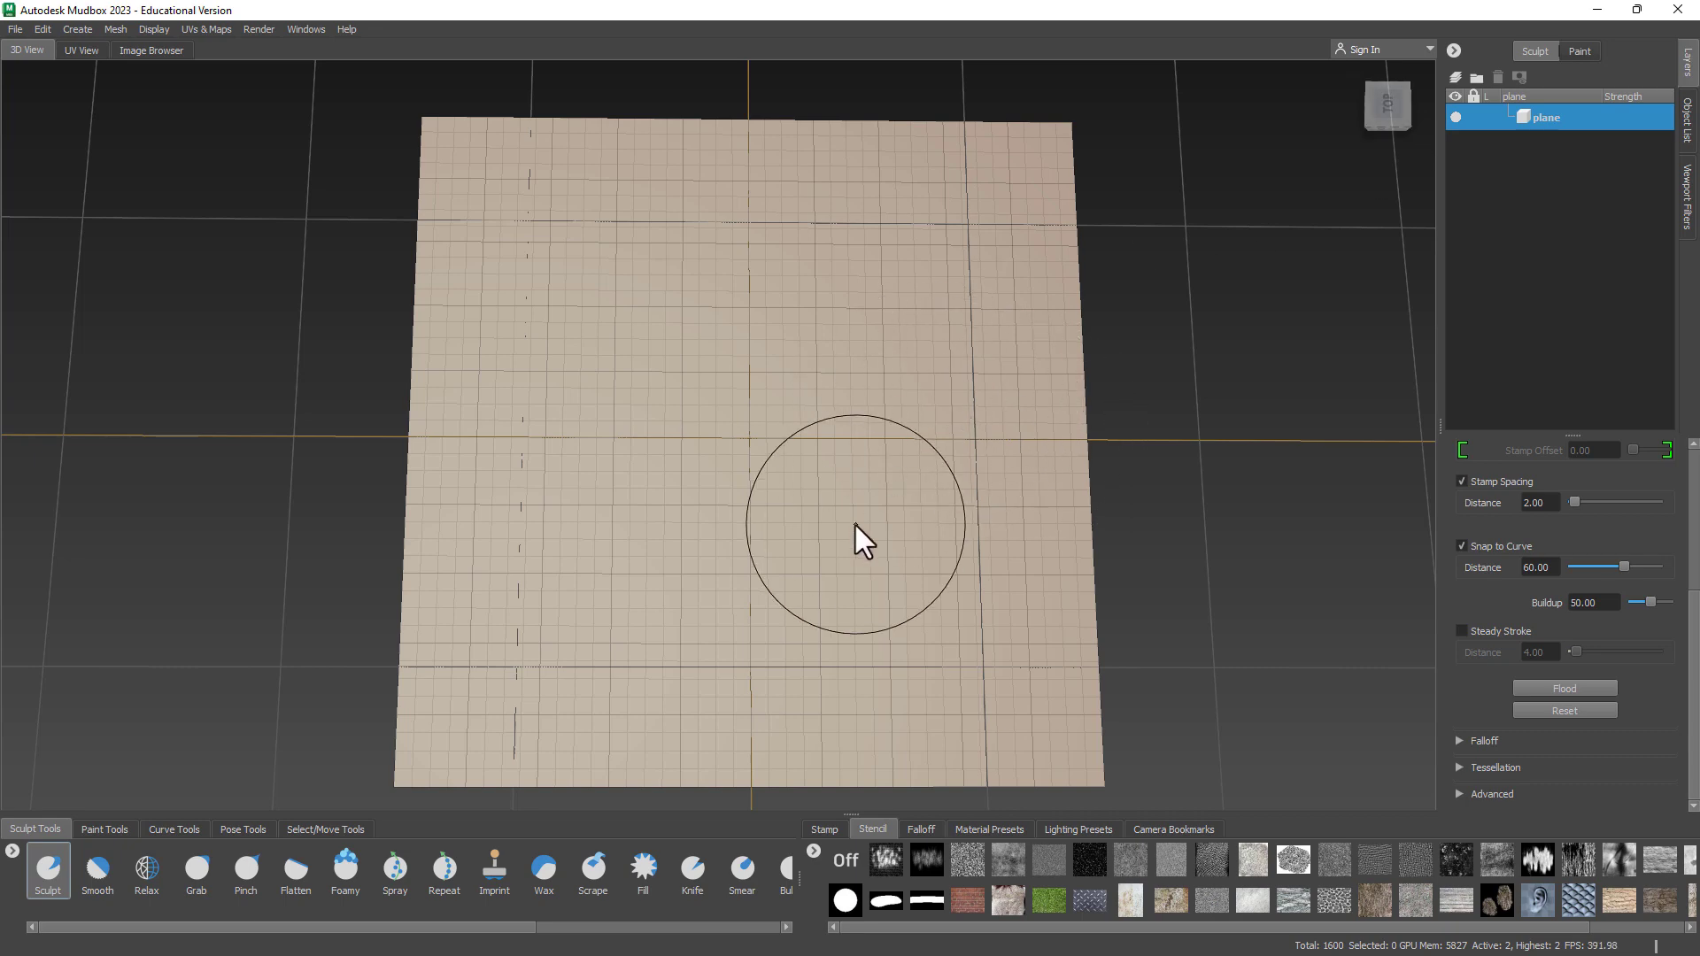
Apply the stencil with fine vertical streaks, the second in the top row, over the plane
{"action": "left_click_drag", "start_coordinate": [855, 525], "coordinate": [837, 489], "text": "alt"}
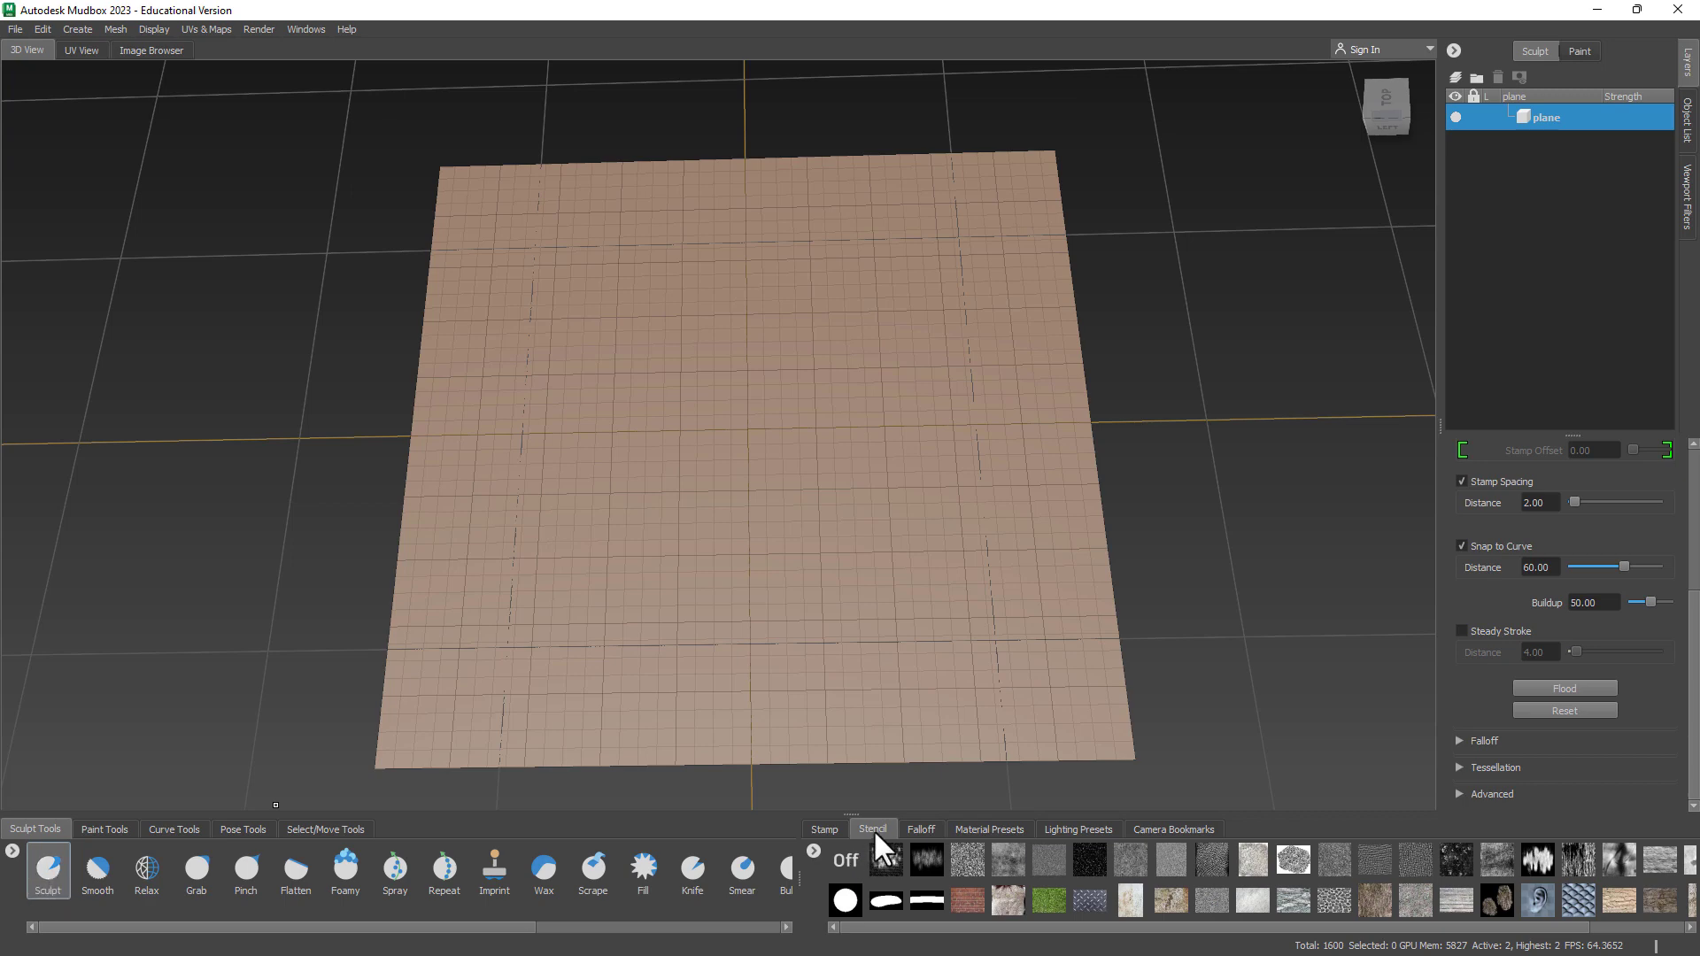
{"action": "left_click", "coordinate": [930, 859]}
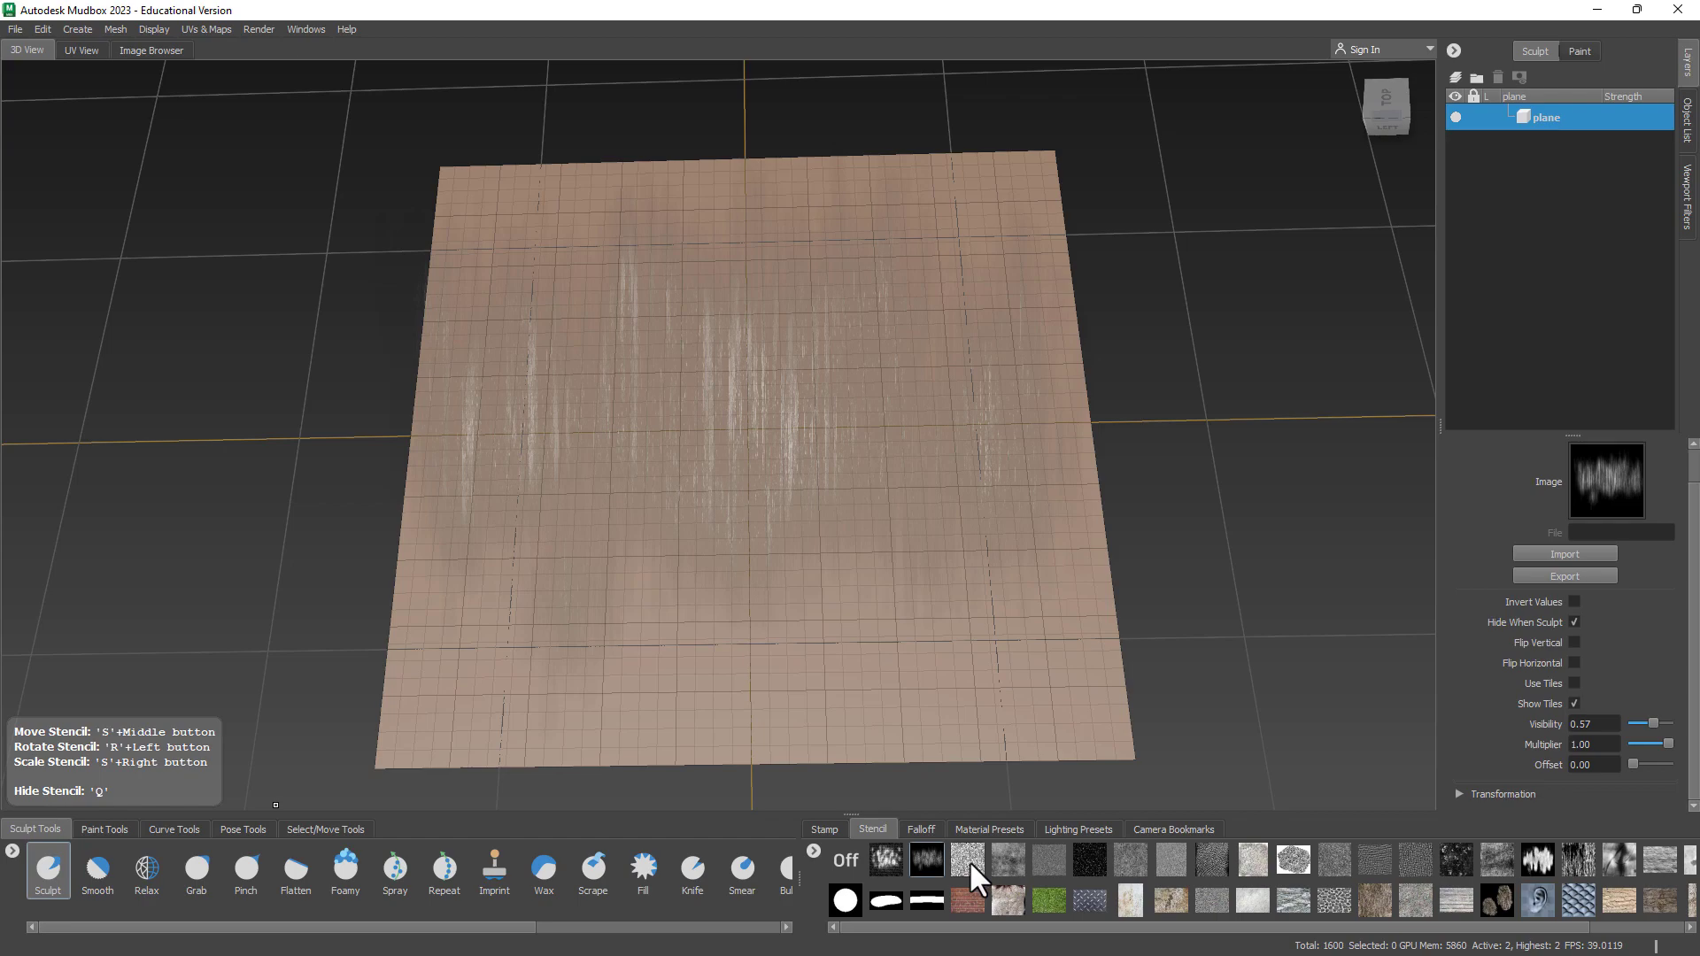
Apply the grainy noise stencil, the third in the top row, over the view
{"action": "left_click", "coordinate": [969, 860]}
{"action": "left_click_drag", "start_coordinate": [811, 602], "coordinate": [788, 592], "text": "alt"}
{"action": "middle_click_drag", "start_coordinate": [666, 522], "coordinate": [1065, 538], "text": "alt"}
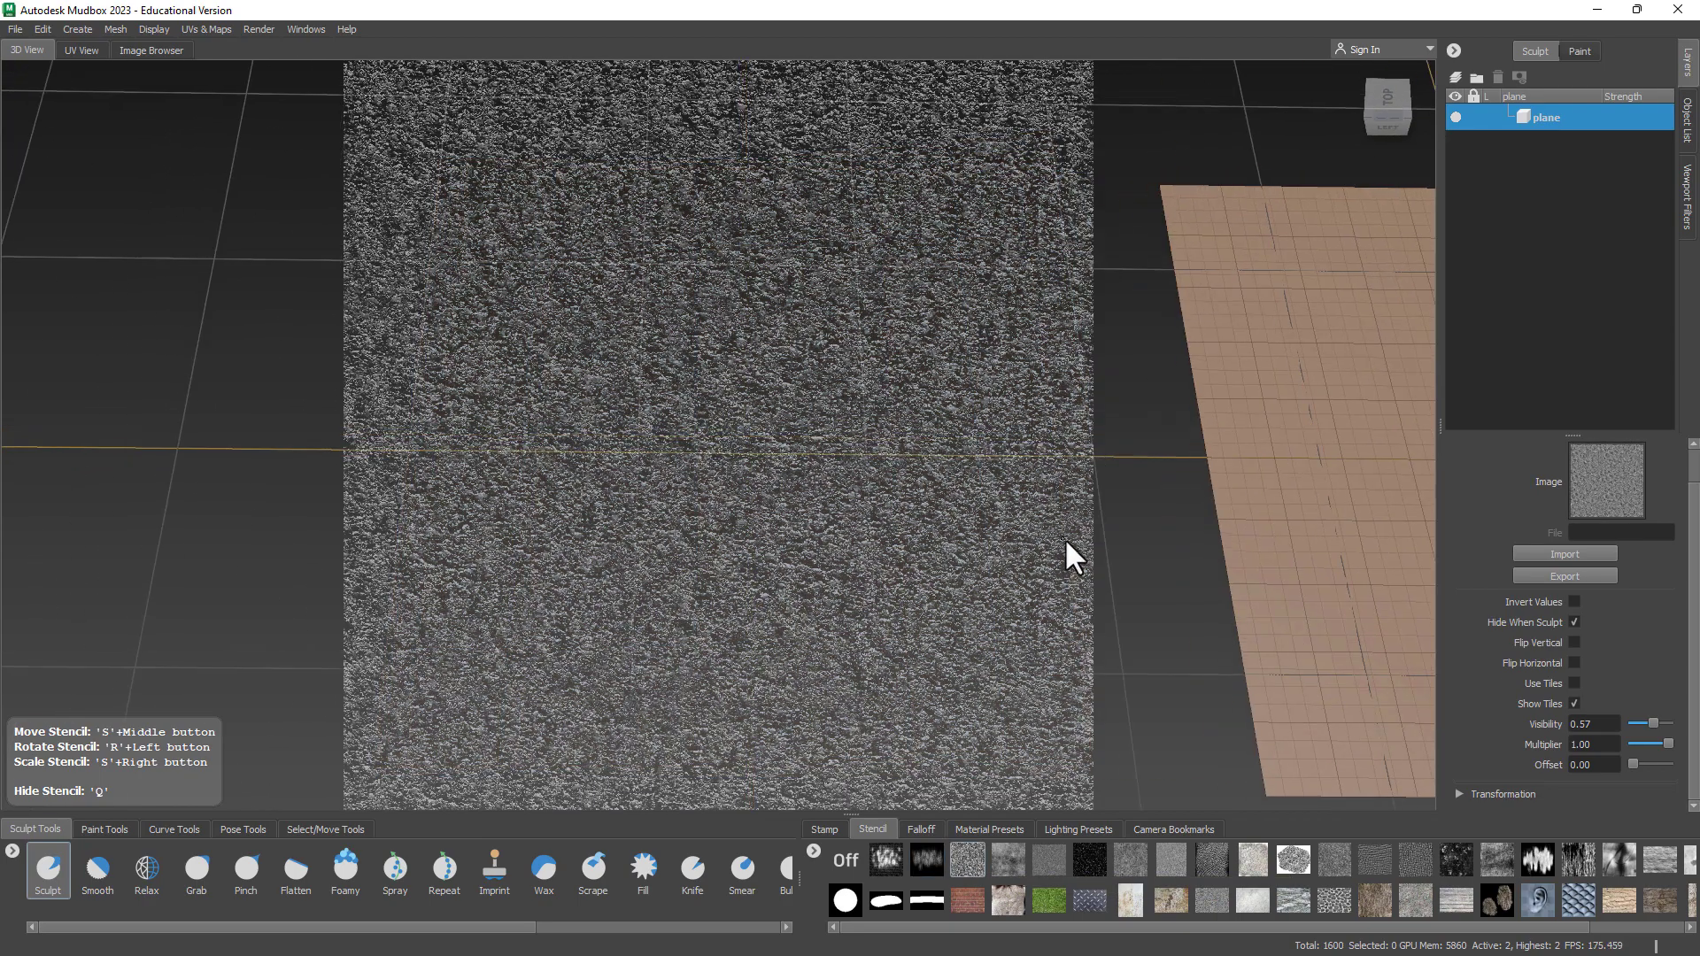
{"action": "left_click_drag", "start_coordinate": [1064, 538], "coordinate": [809, 469], "text": "alt"}
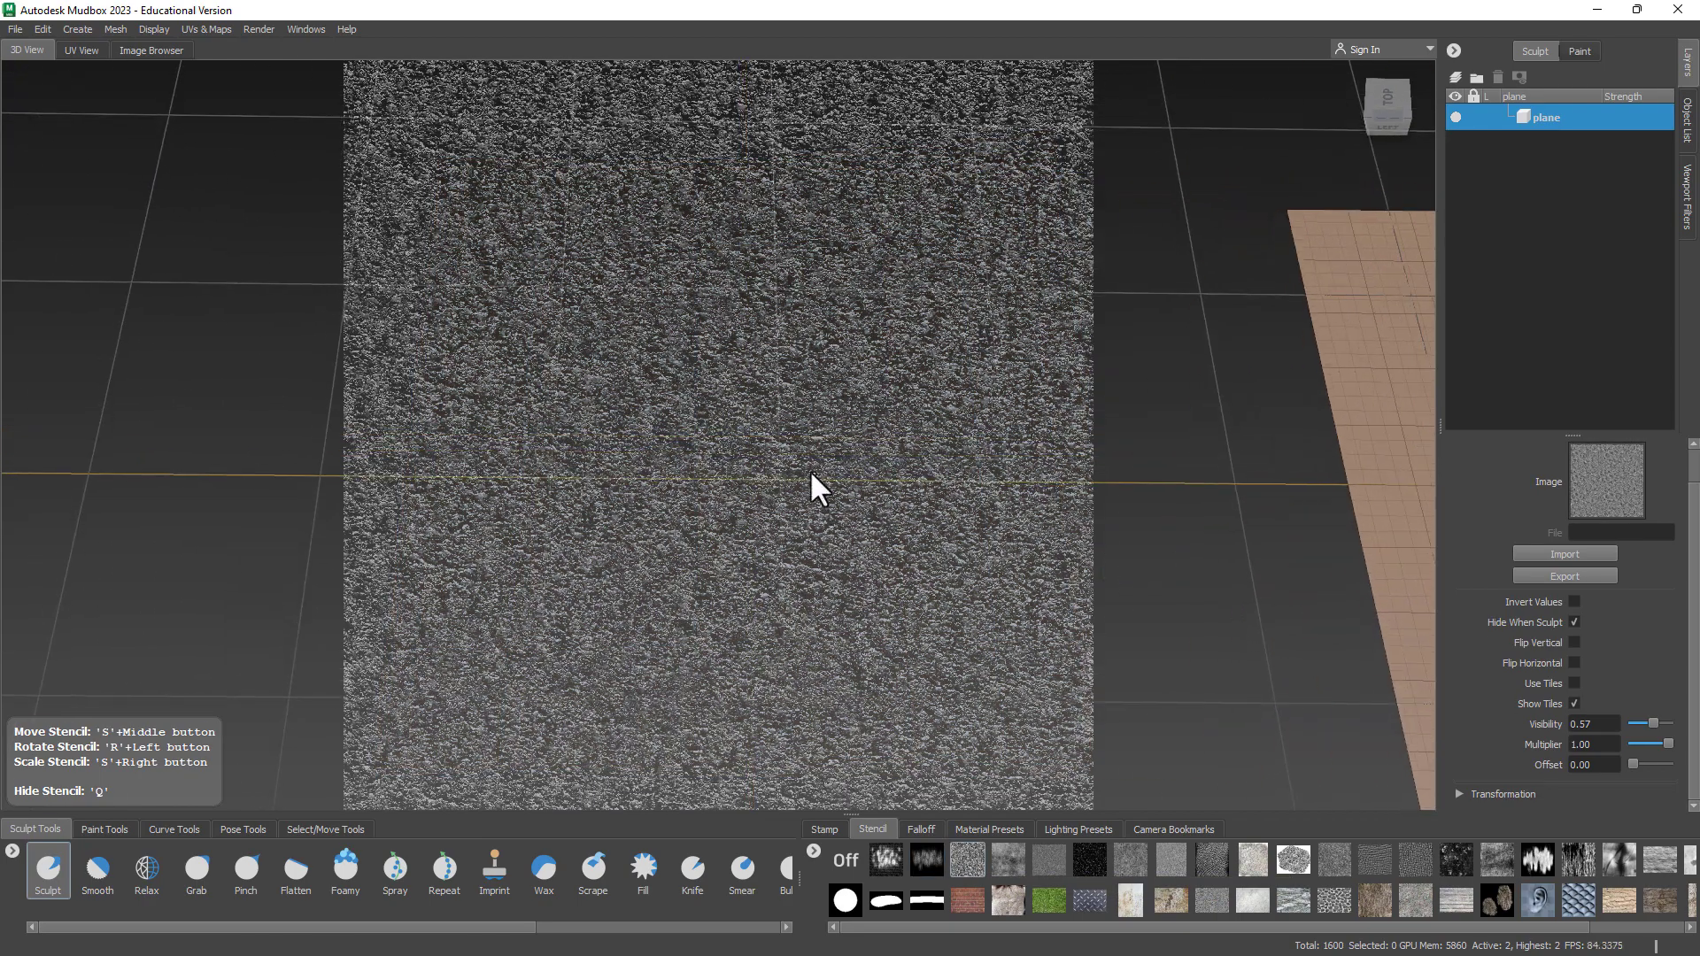
Sculpt test strokes across the plane through the diamond-plate stencil and undo them
{"action": "left_click", "coordinate": [1091, 901]}
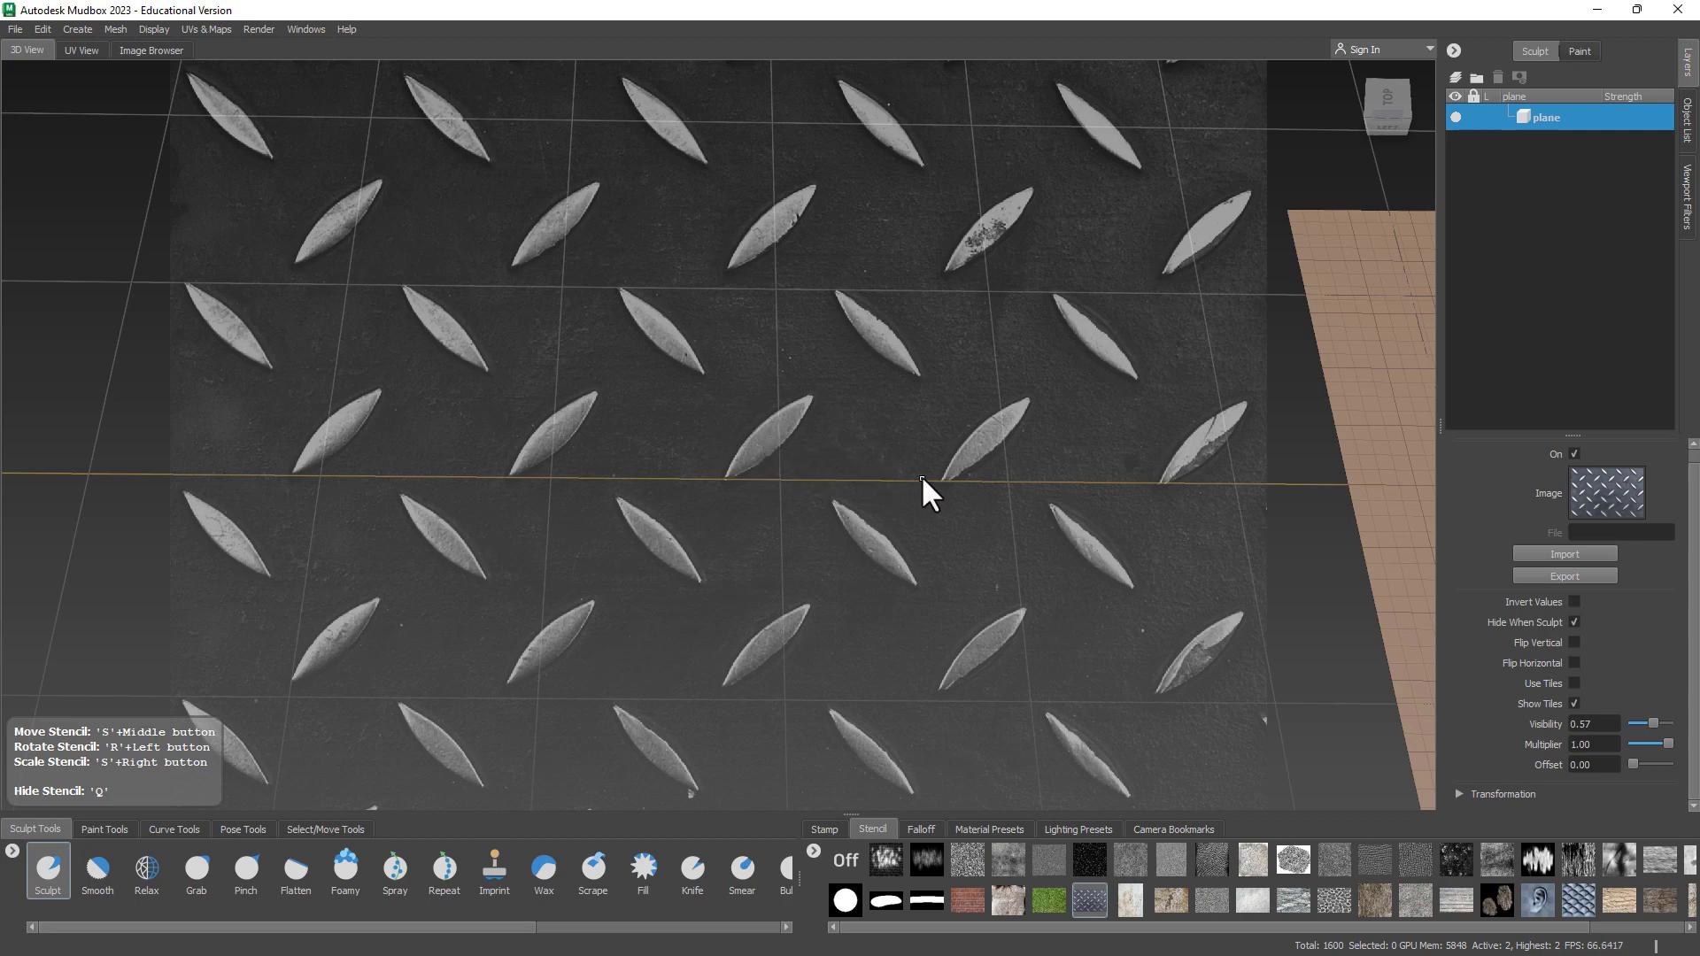
{"action": "middle_click_drag", "start_coordinate": [921, 475], "coordinate": [486, 448], "text": "alt"}
{"action": "mouse_move", "coordinate": [749, 462]}
{"action": "left_mouse_down"}
{"action": "mouse_move", "coordinate": [771, 468]}
{"action": "mouse_move", "coordinate": [609, 435]}
{"action": "mouse_move", "coordinate": [778, 390]}
{"action": "mouse_move", "coordinate": [796, 607]}
{"action": "mouse_move", "coordinate": [869, 443]}
{"action": "mouse_move", "coordinate": [904, 267]}
{"action": "mouse_move", "coordinate": [668, 483]}
{"action": "mouse_move", "coordinate": [708, 495]}
{"action": "left_mouse_up"}
{"action": "mouse_move", "coordinate": [1160, 609]}
{"action": "left_mouse_down", "text": "alt"}
{"action": "mouse_move", "coordinate": [1090, 636]}
{"action": "mouse_move", "coordinate": [1081, 682]}
{"action": "mouse_move", "coordinate": [1161, 708]}
{"action": "mouse_move", "coordinate": [1142, 673]}
{"action": "left_mouse_up", "text": "alt"}
{"action": "mouse_move", "coordinate": [763, 293]}
{"action": "left_mouse_down"}
{"action": "mouse_move", "coordinate": [733, 284]}
{"action": "mouse_move", "coordinate": [1256, 678]}
{"action": "left_mouse_up"}
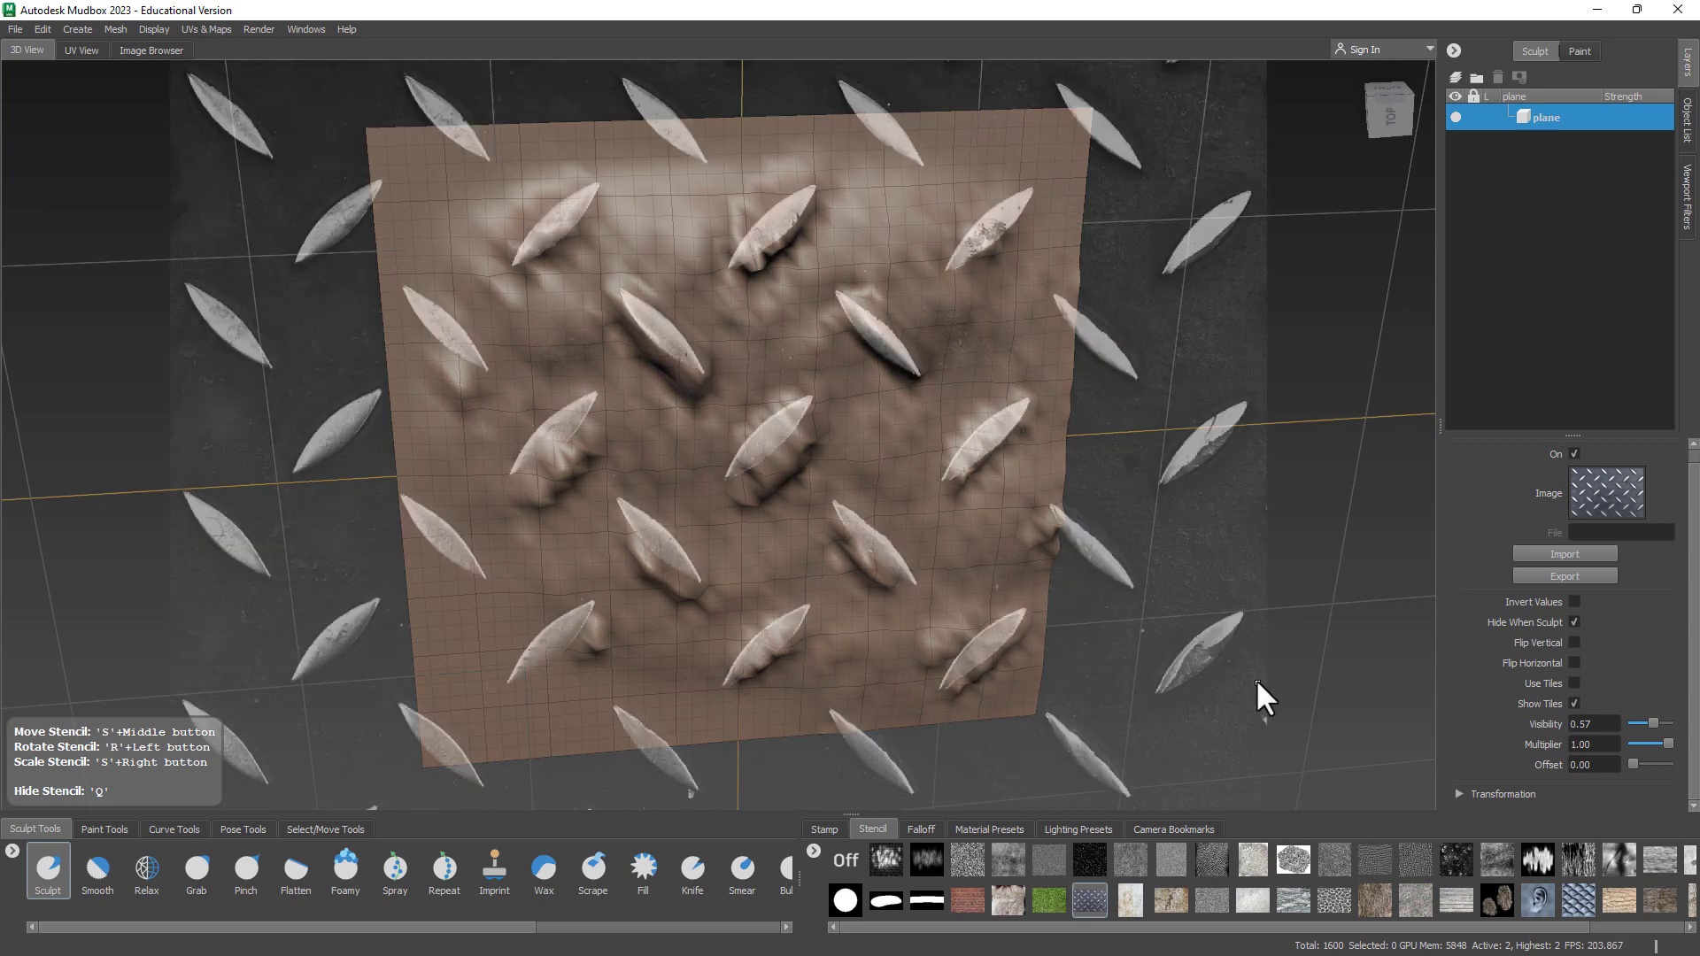
{"action": "key", "text": "ctrl+z"}
{"action": "key", "text": "ctrl+z"}
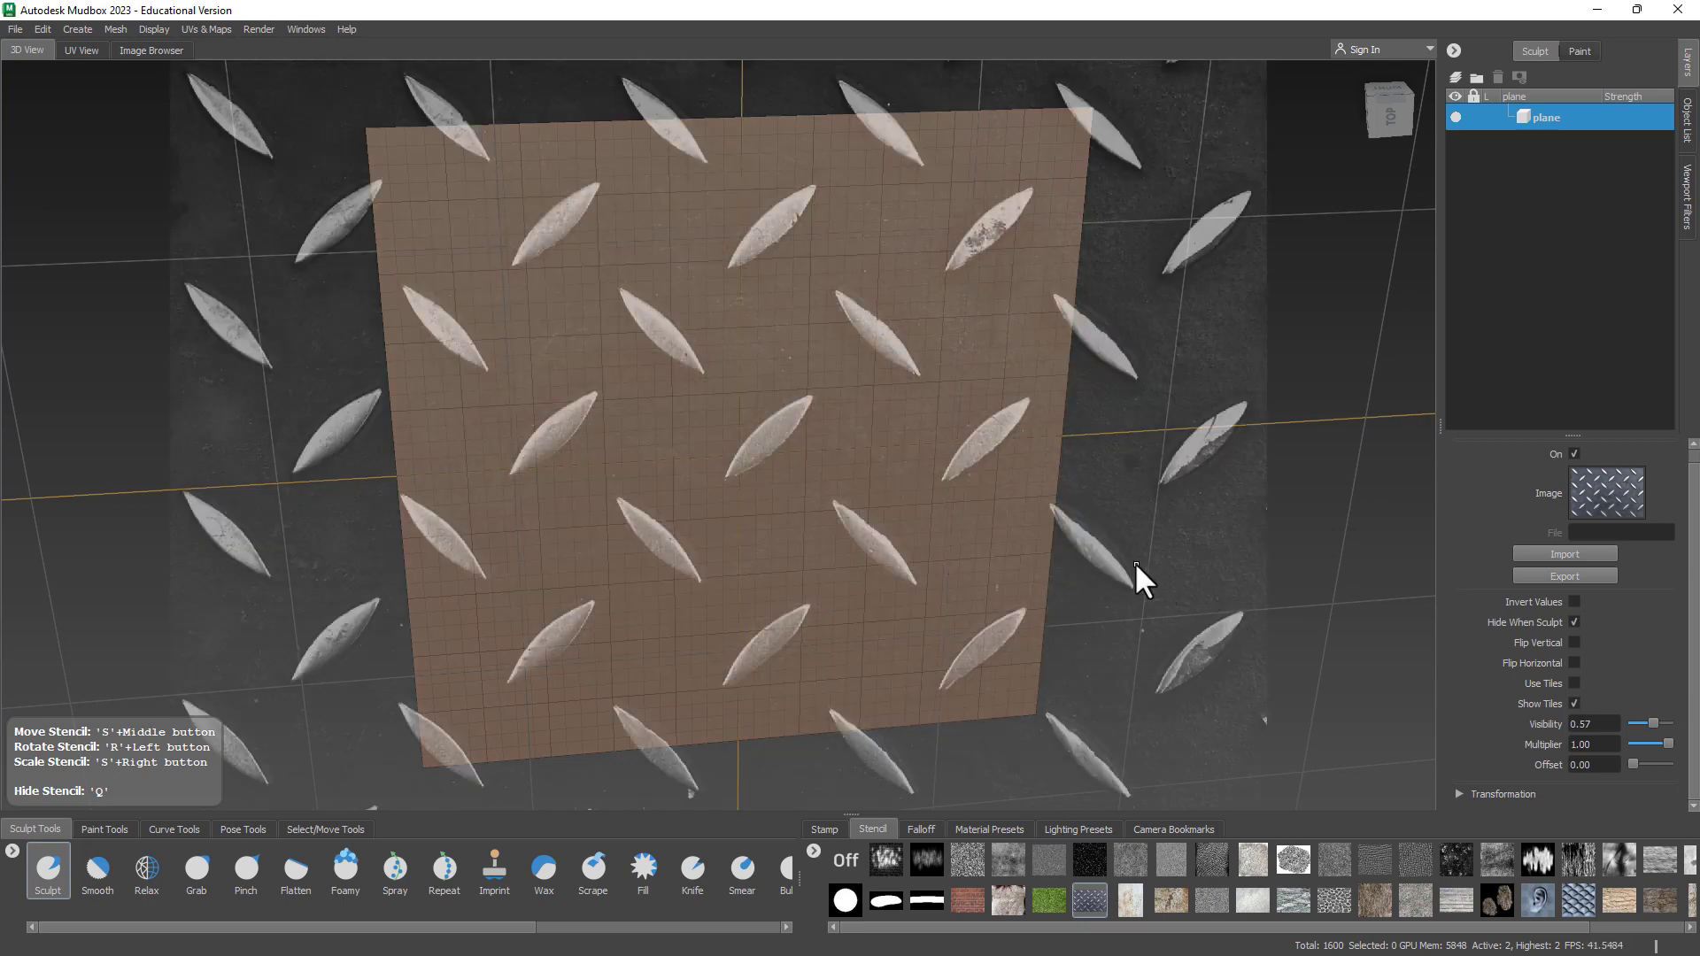
From the top view, scale the diamond-plate stencil to about 0.93 and move it to a translation of about -0.07, 0.03
{"action": "key", "text": "t"}
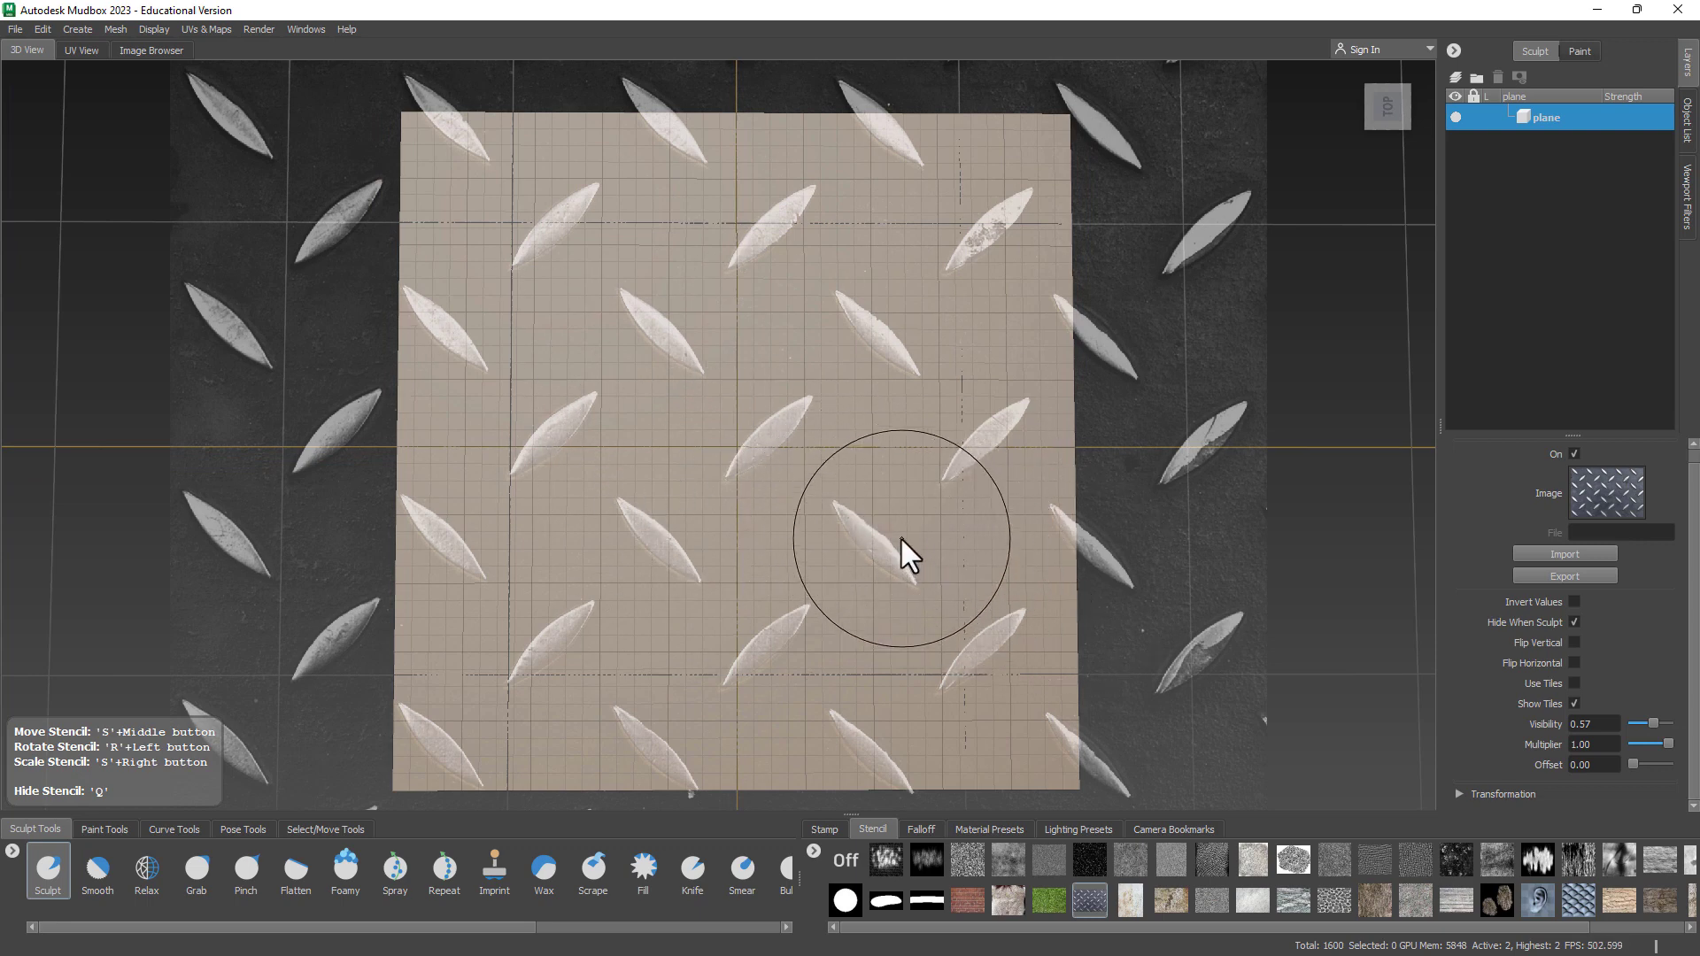
{"action": "key", "text": "s"}
{"action": "mouse_move", "coordinate": [806, 477]}
{"action": "right_mouse_down"}
{"action": "mouse_move", "coordinate": [236, 453]}
{"action": "mouse_move", "coordinate": [983, 453]}
{"action": "mouse_move", "coordinate": [106, 470]}
{"action": "mouse_move", "coordinate": [958, 492]}
{"action": "mouse_move", "coordinate": [849, 460]}
{"action": "mouse_move", "coordinate": [955, 468]}
{"action": "mouse_move", "coordinate": [304, 474]}
{"action": "mouse_move", "coordinate": [979, 470]}
{"action": "mouse_move", "coordinate": [416, 425]}
{"action": "mouse_move", "coordinate": [634, 447]}
{"action": "right_mouse_up"}
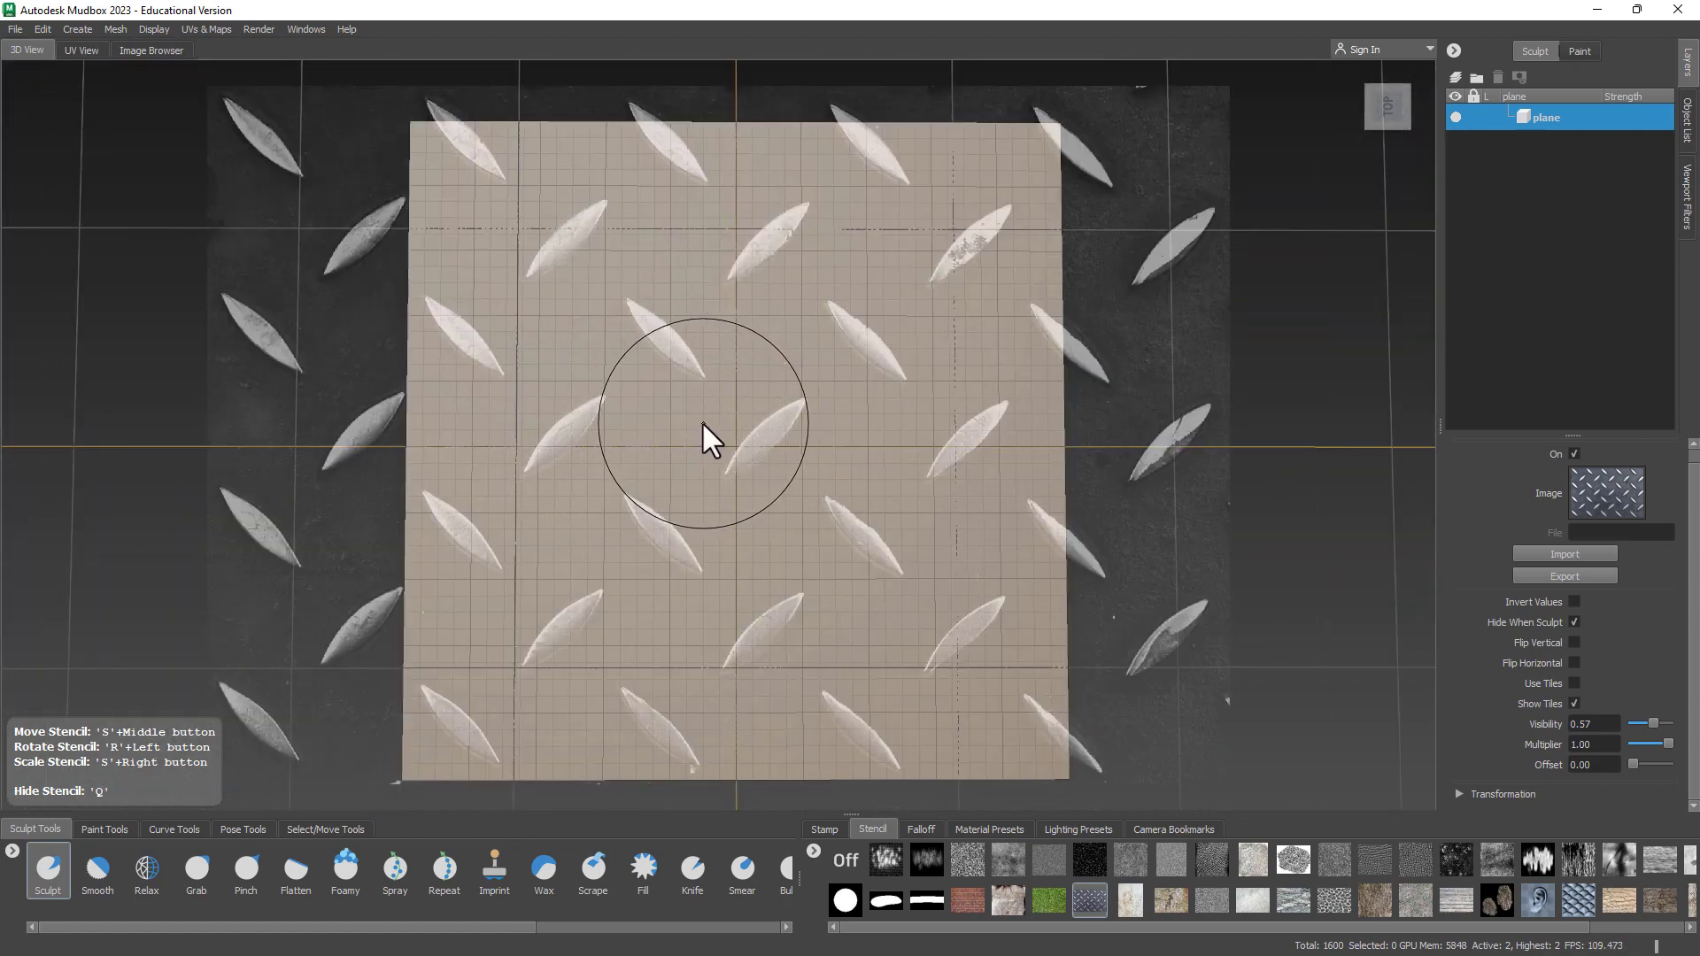
{"action": "mouse_move", "coordinate": [732, 452]}
{"action": "middle_mouse_down"}
{"action": "mouse_move", "coordinate": [705, 478]}
{"action": "mouse_move", "coordinate": [777, 550]}
{"action": "mouse_move", "coordinate": [744, 558]}
{"action": "mouse_move", "coordinate": [740, 542]}
{"action": "middle_mouse_up"}
{"action": "mouse_move", "coordinate": [466, 395]}
{"action": "middle_mouse_down"}
{"action": "mouse_move", "coordinate": [775, 380]}
{"action": "mouse_move", "coordinate": [710, 427]}
{"action": "middle_mouse_up"}
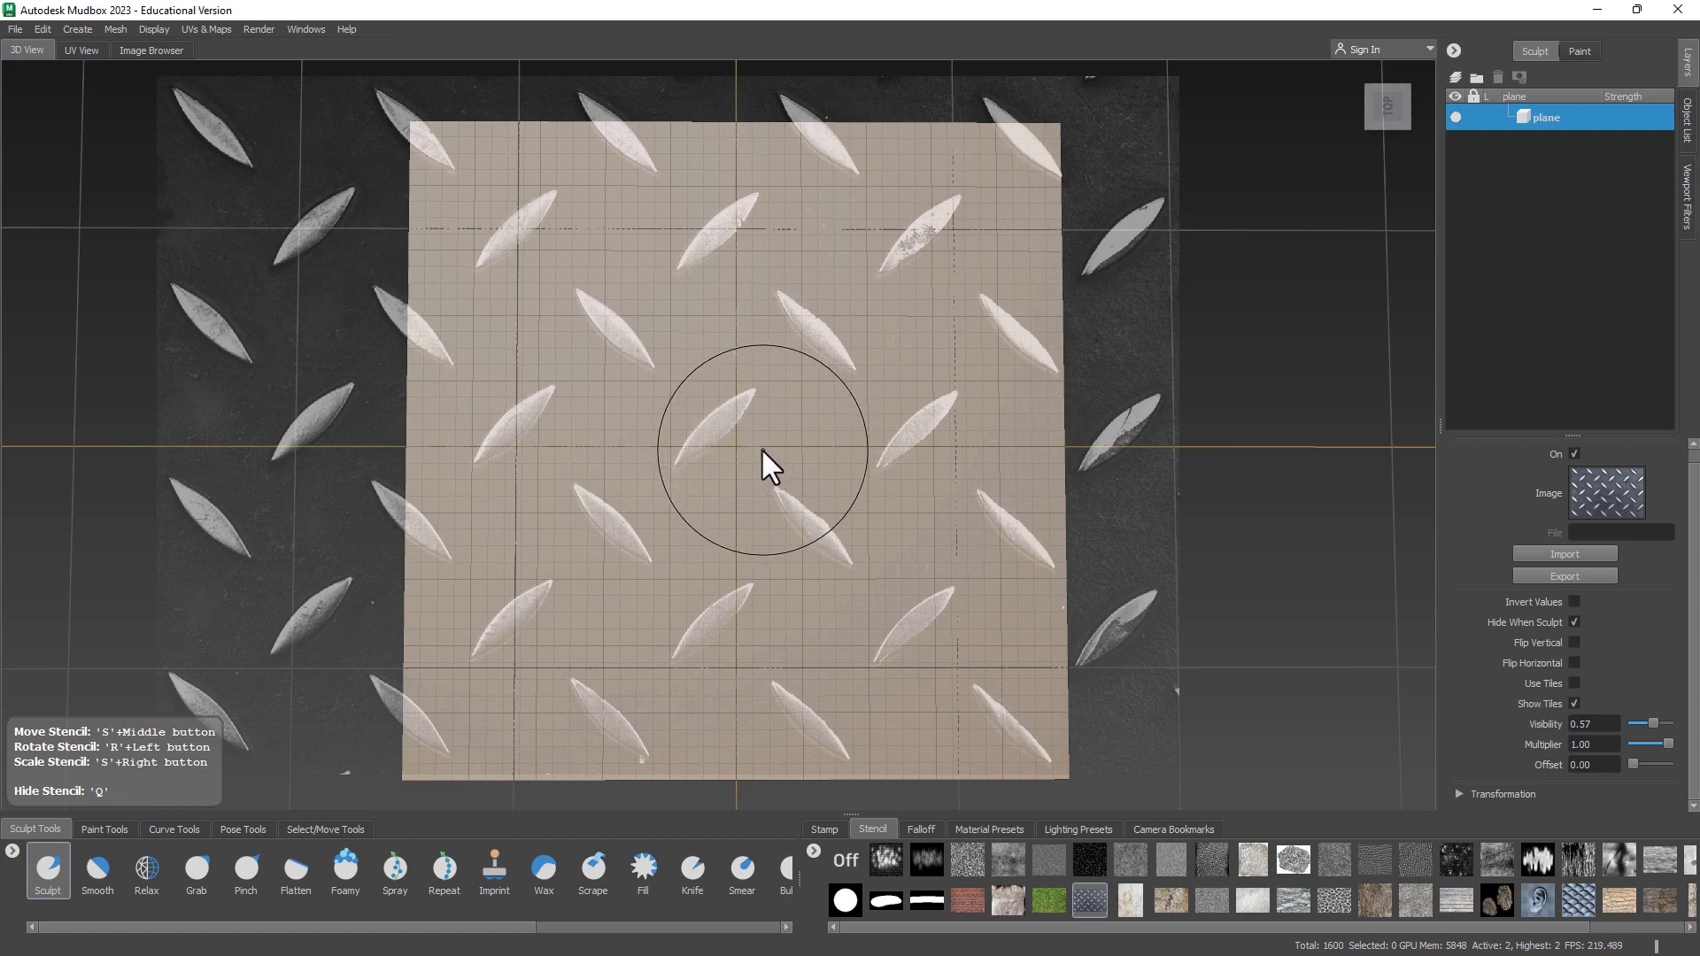
Open the diamond-plate stencil for editing and cancel the edit
{"action": "key", "text": "shift+q"}
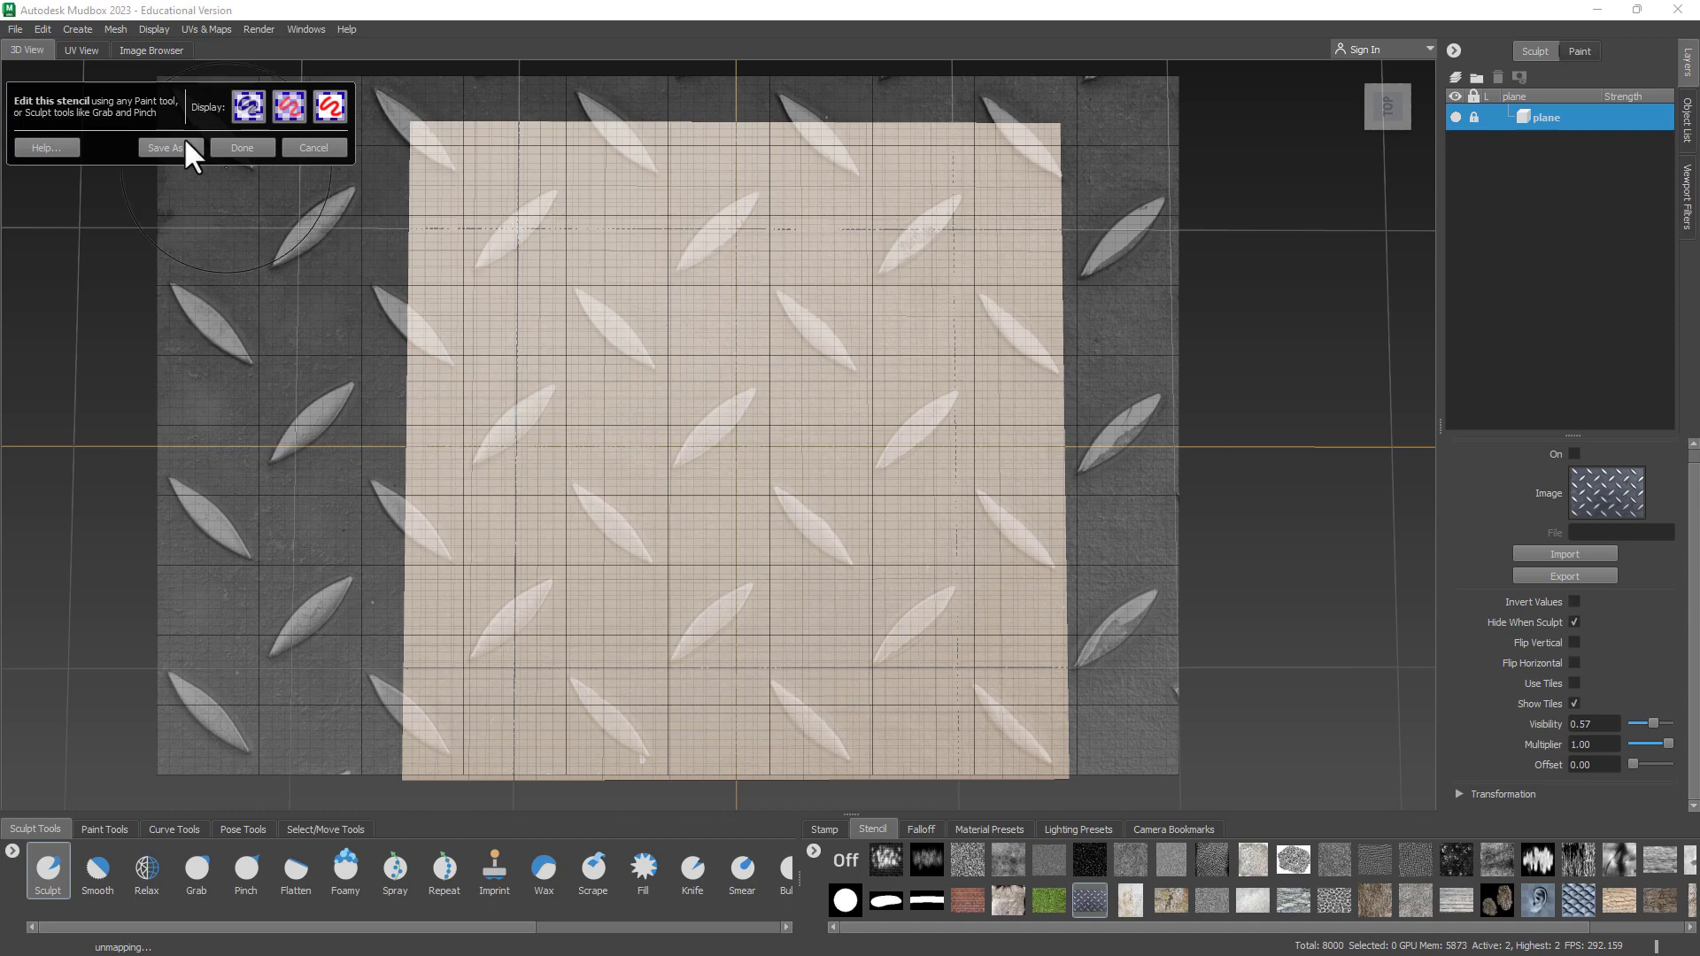
{"action": "left_click", "coordinate": [310, 150]}
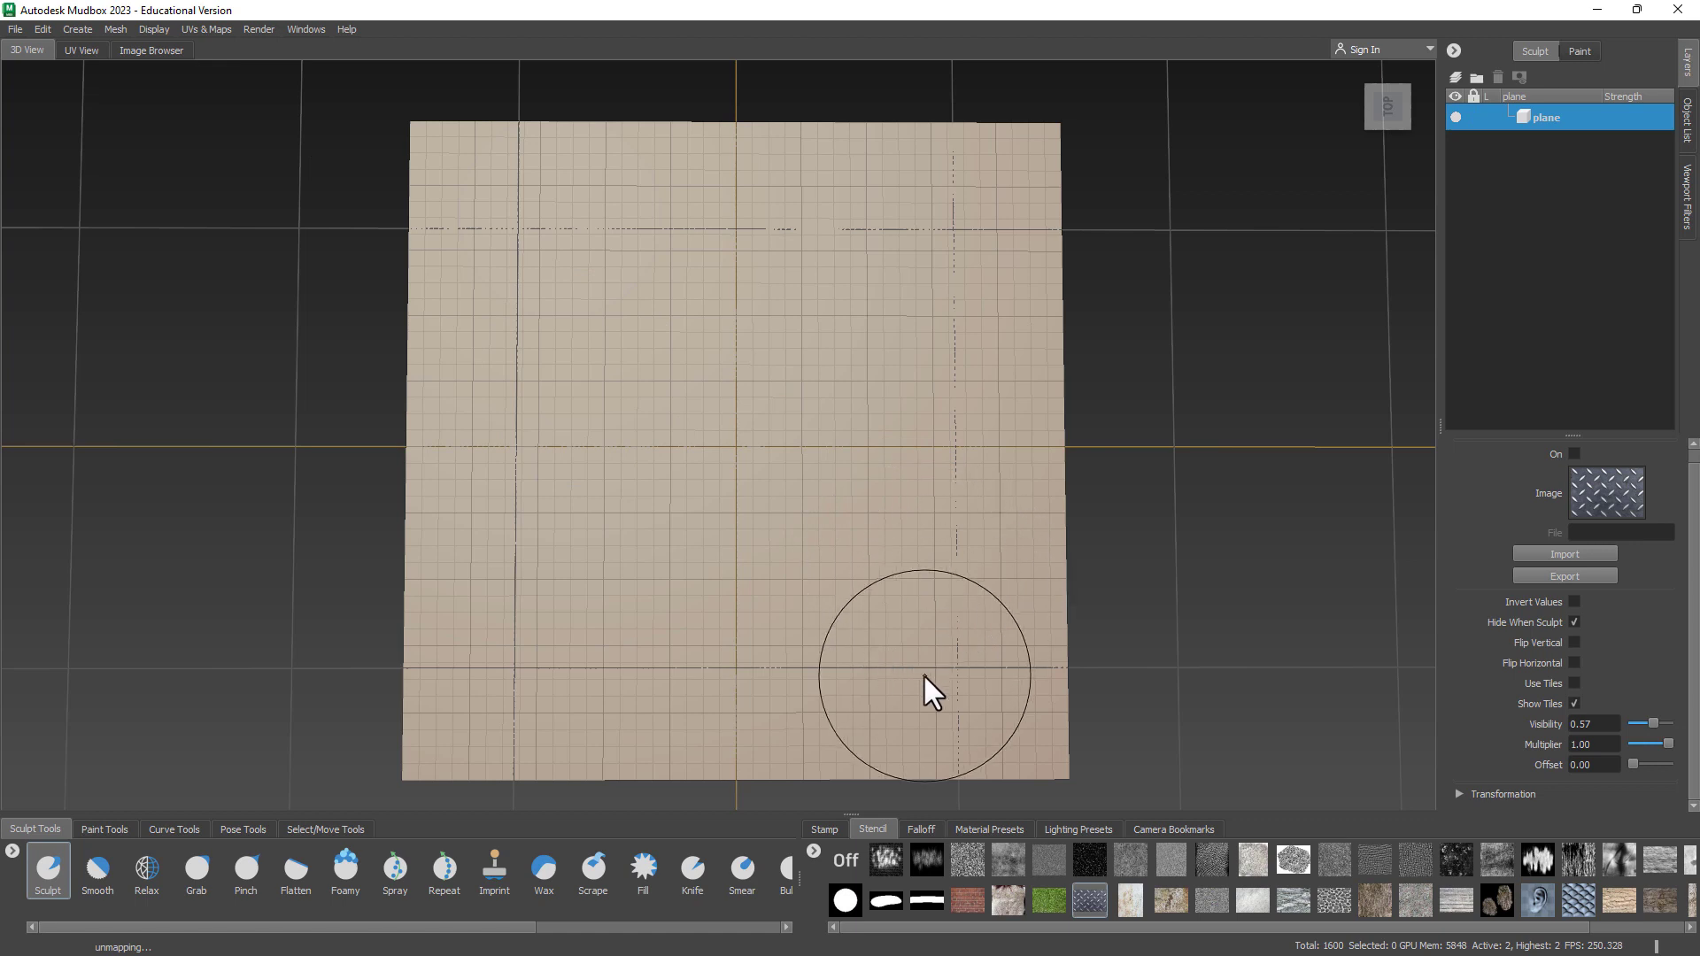
Apply the green grass stencil over the plane and toggle its visibility off and on
{"action": "left_click", "coordinate": [1052, 902]}
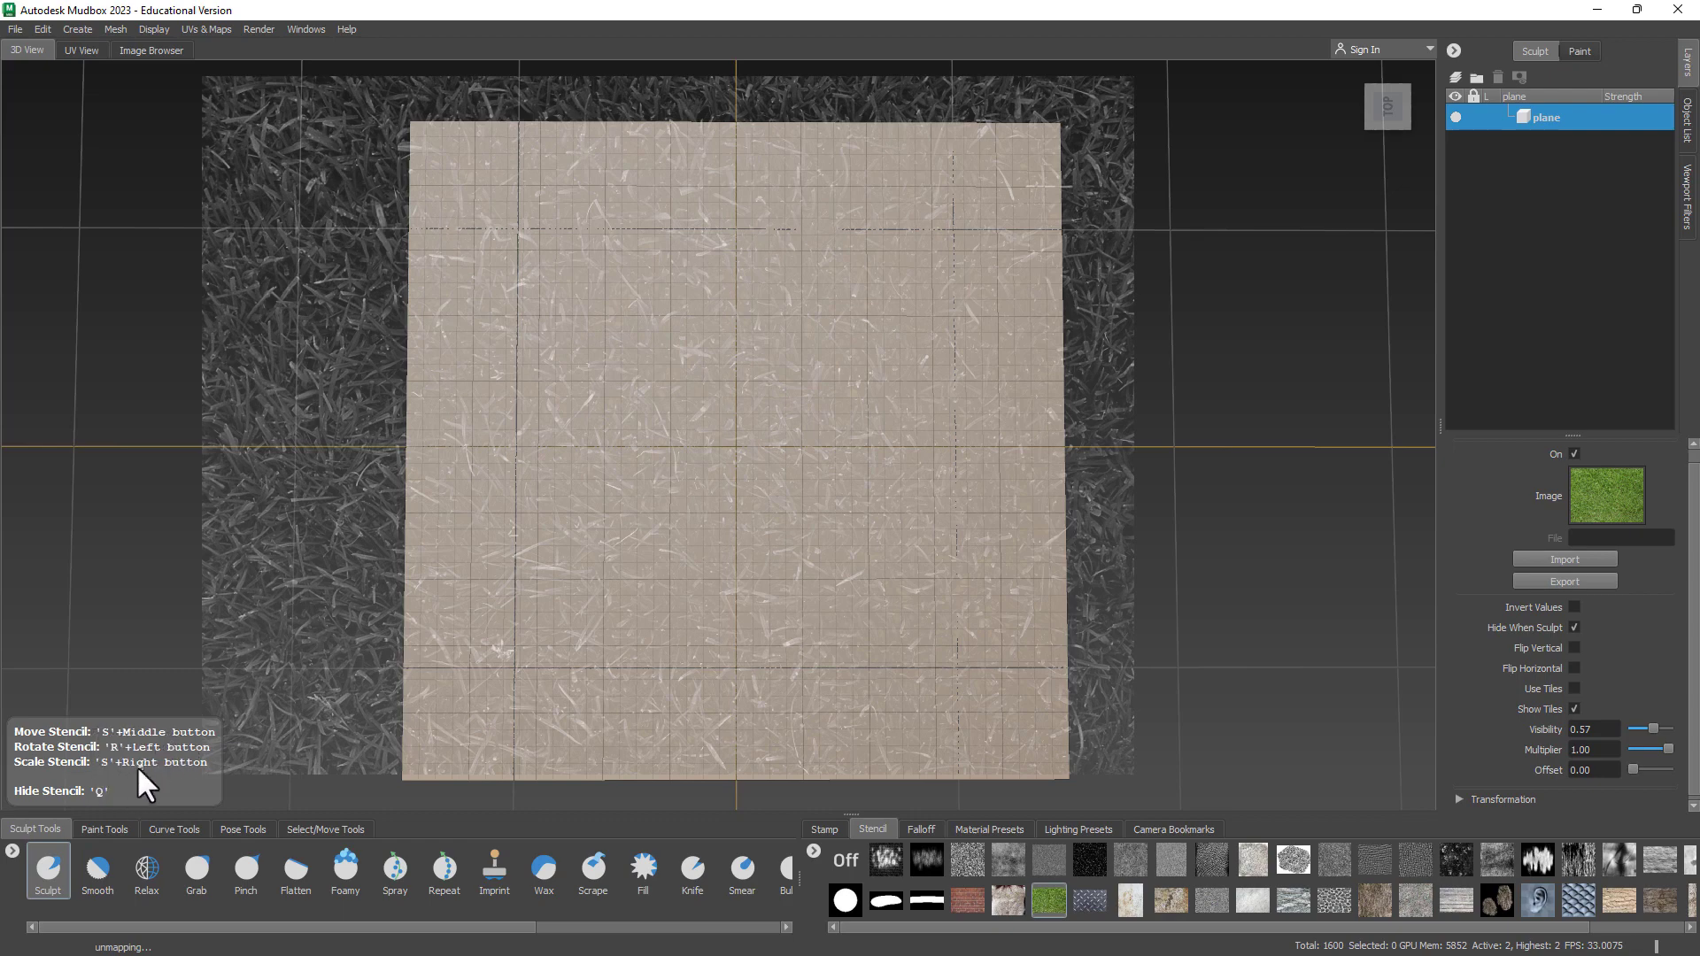
{"action": "key", "text": "q"}
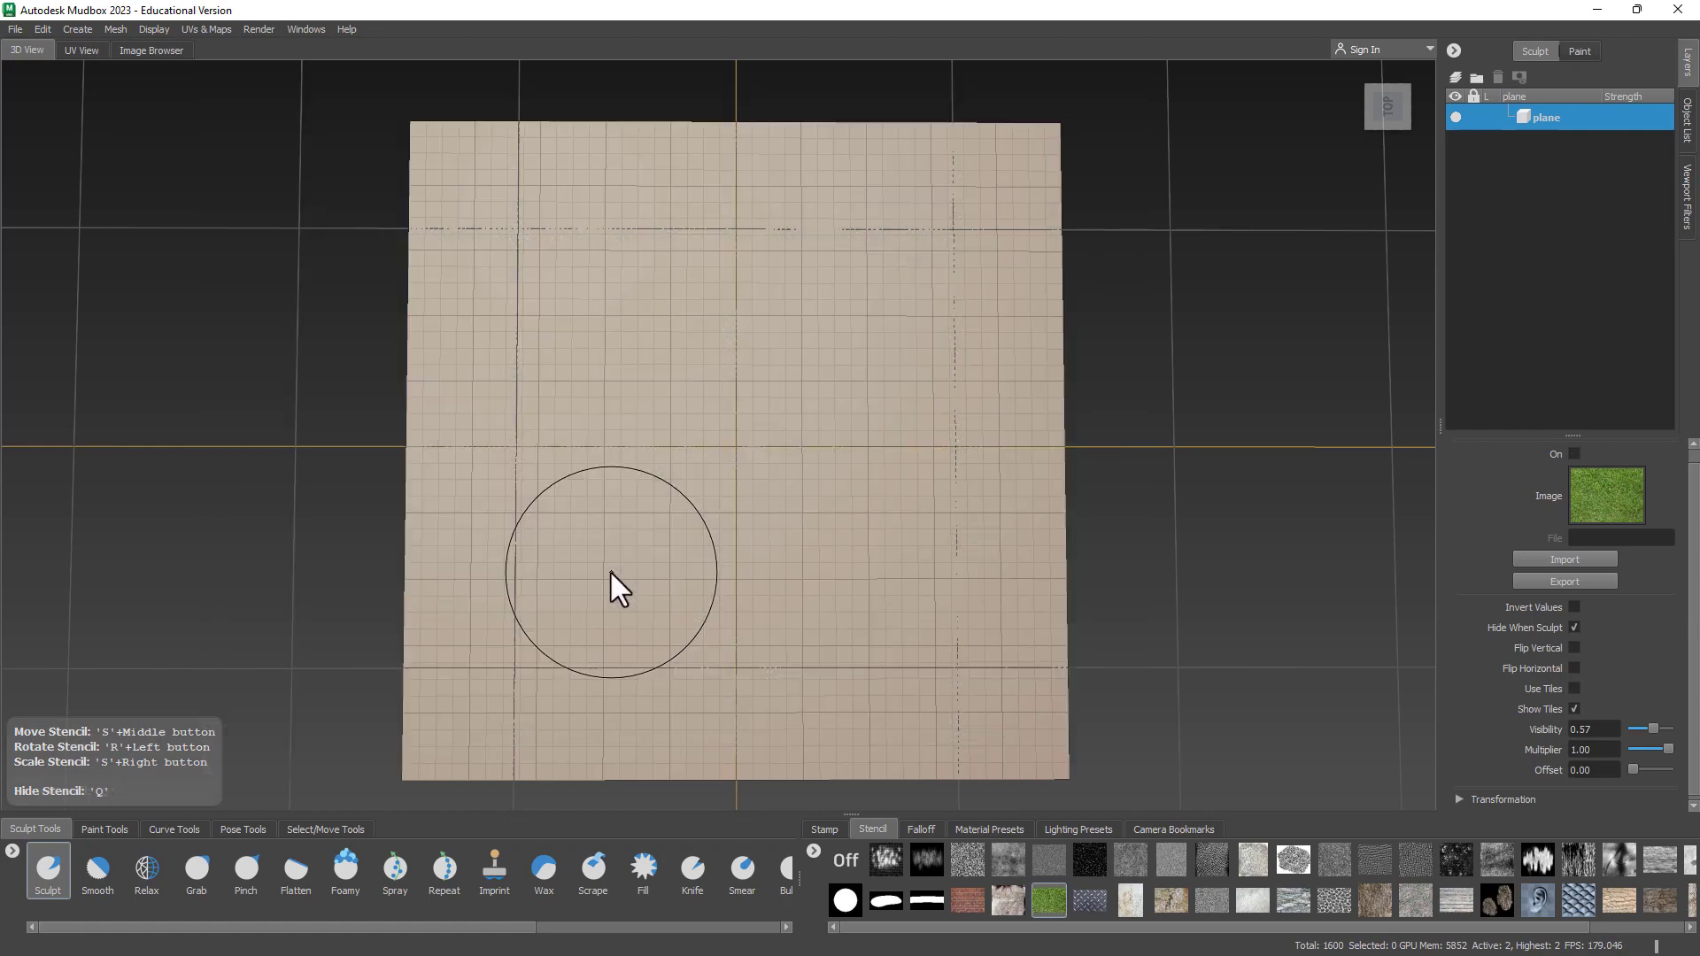
{"action": "key", "text": "q"}
{"action": "key", "text": "q"}
{"action": "key", "text": "q"}
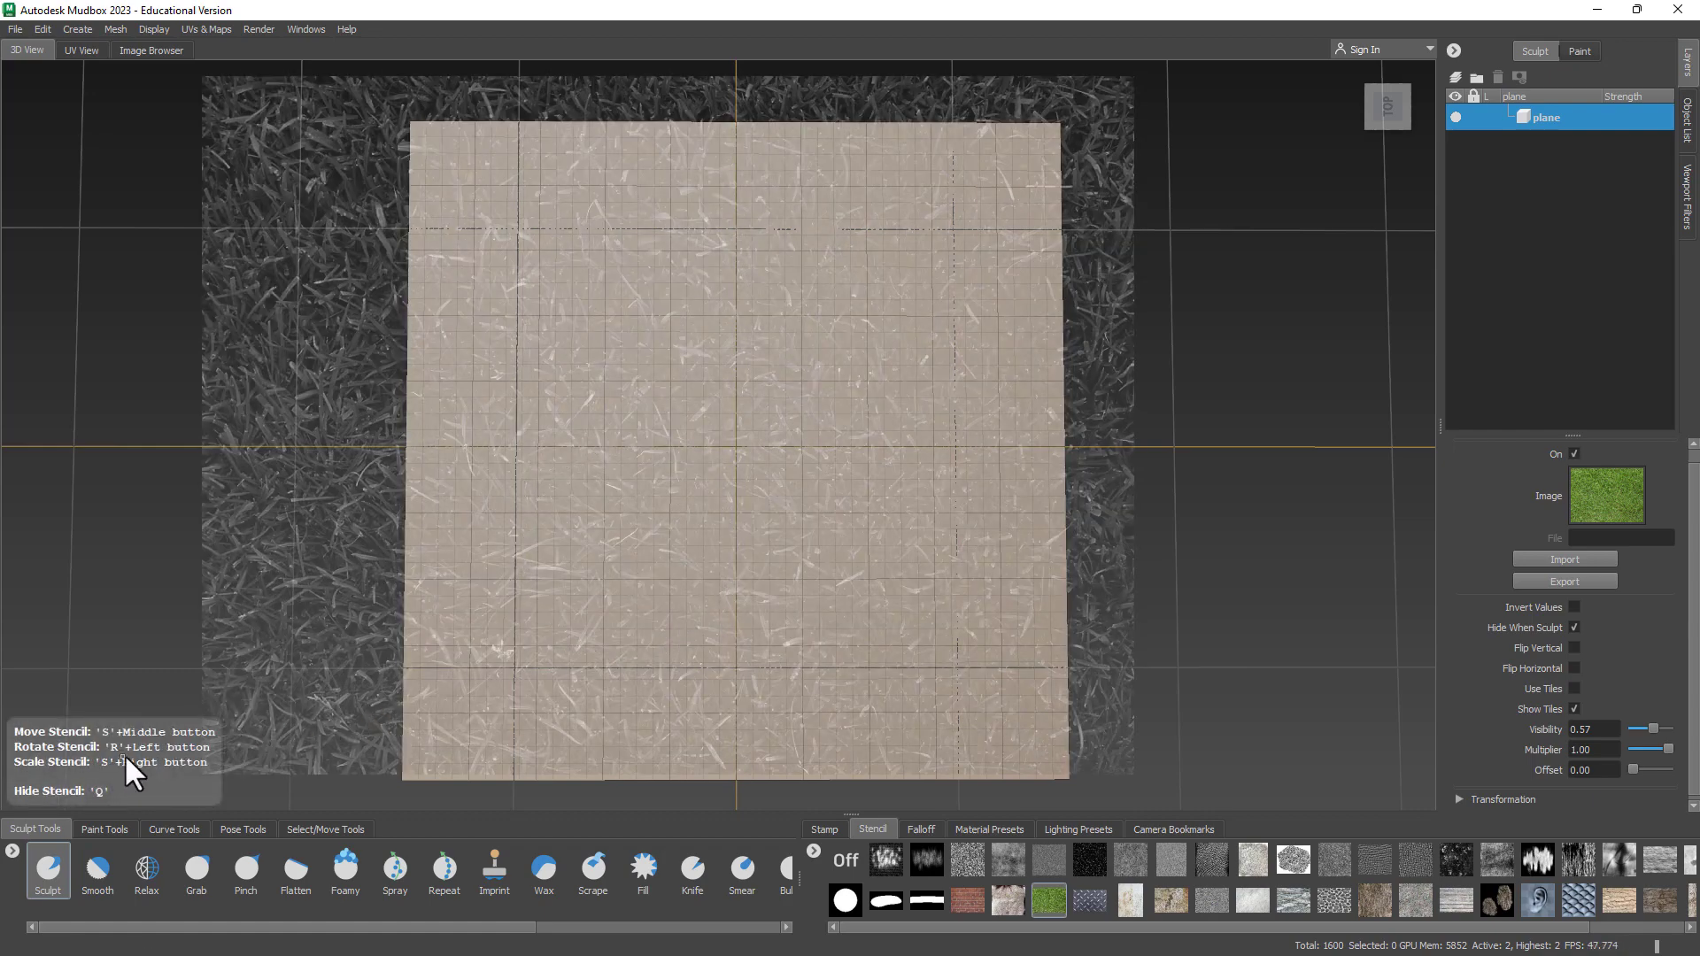
{"action": "key", "text": "e"}
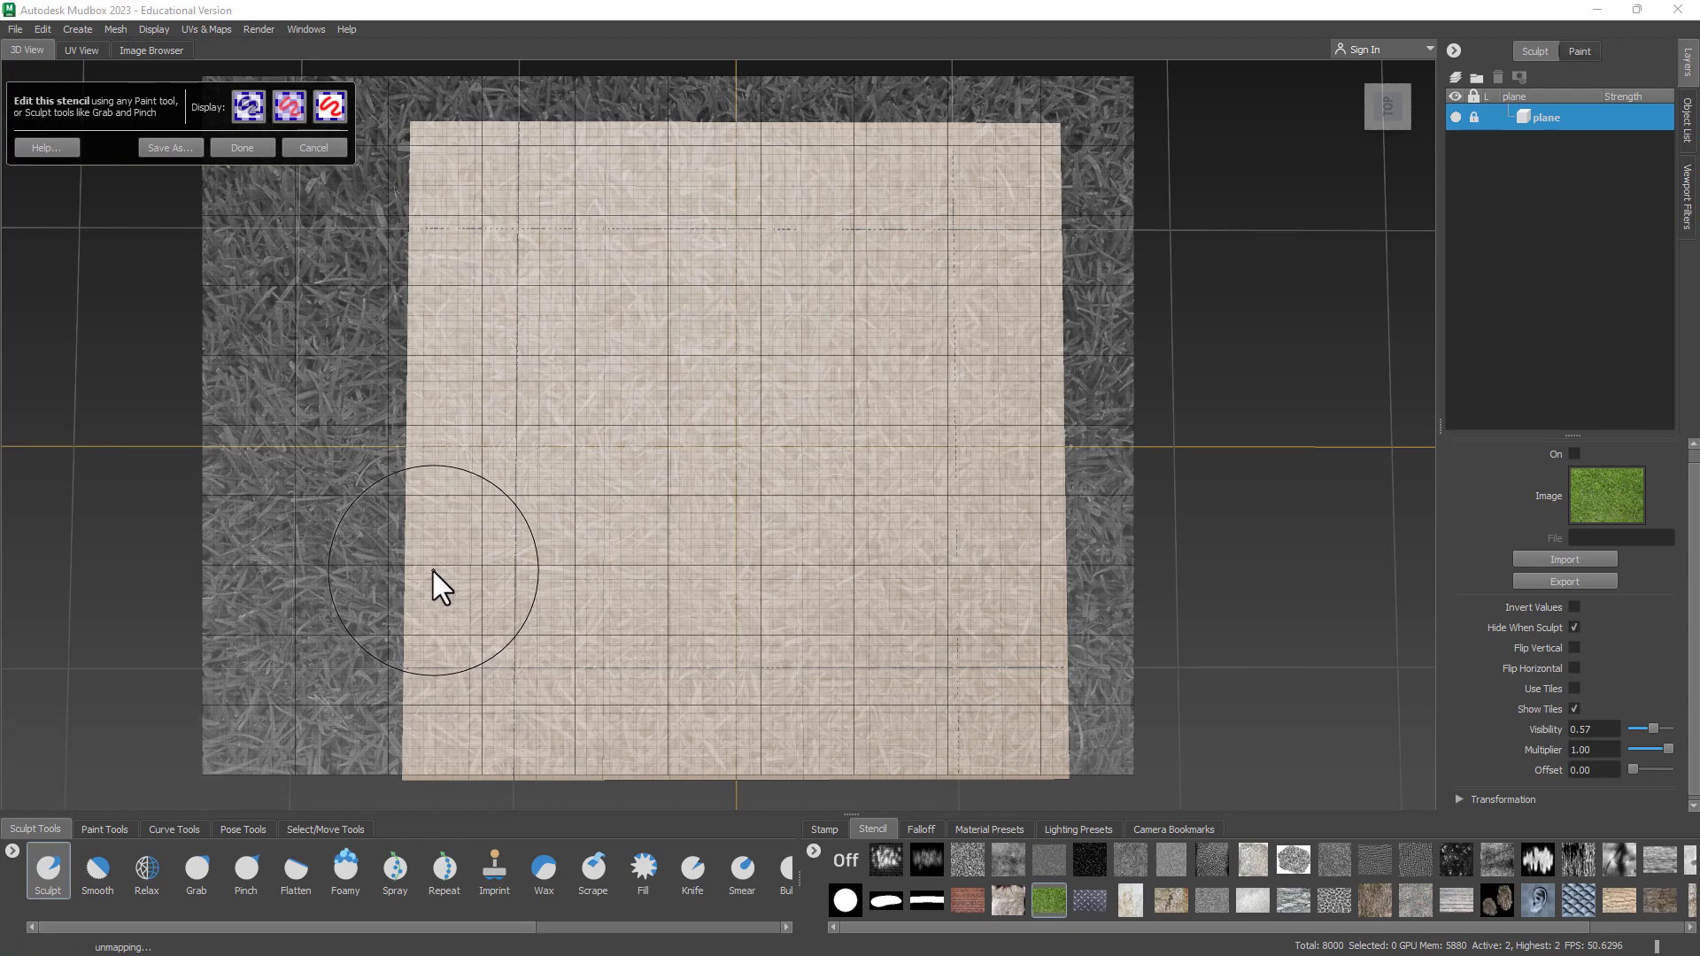
{"action": "mouse_move", "coordinate": [433, 571]}
{"action": "left_mouse_down"}
{"action": "mouse_move", "coordinate": [786, 530]}
{"action": "mouse_move", "coordinate": [720, 563]}
{"action": "left_mouse_up"}
{"action": "mouse_move", "coordinate": [719, 563]}
{"action": "right_mouse_down"}
{"action": "mouse_move", "coordinate": [710, 635]}
{"action": "mouse_move", "coordinate": [620, 584]}
{"action": "mouse_move", "coordinate": [634, 548]}
{"action": "mouse_move", "coordinate": [717, 532]}
{"action": "right_mouse_up"}
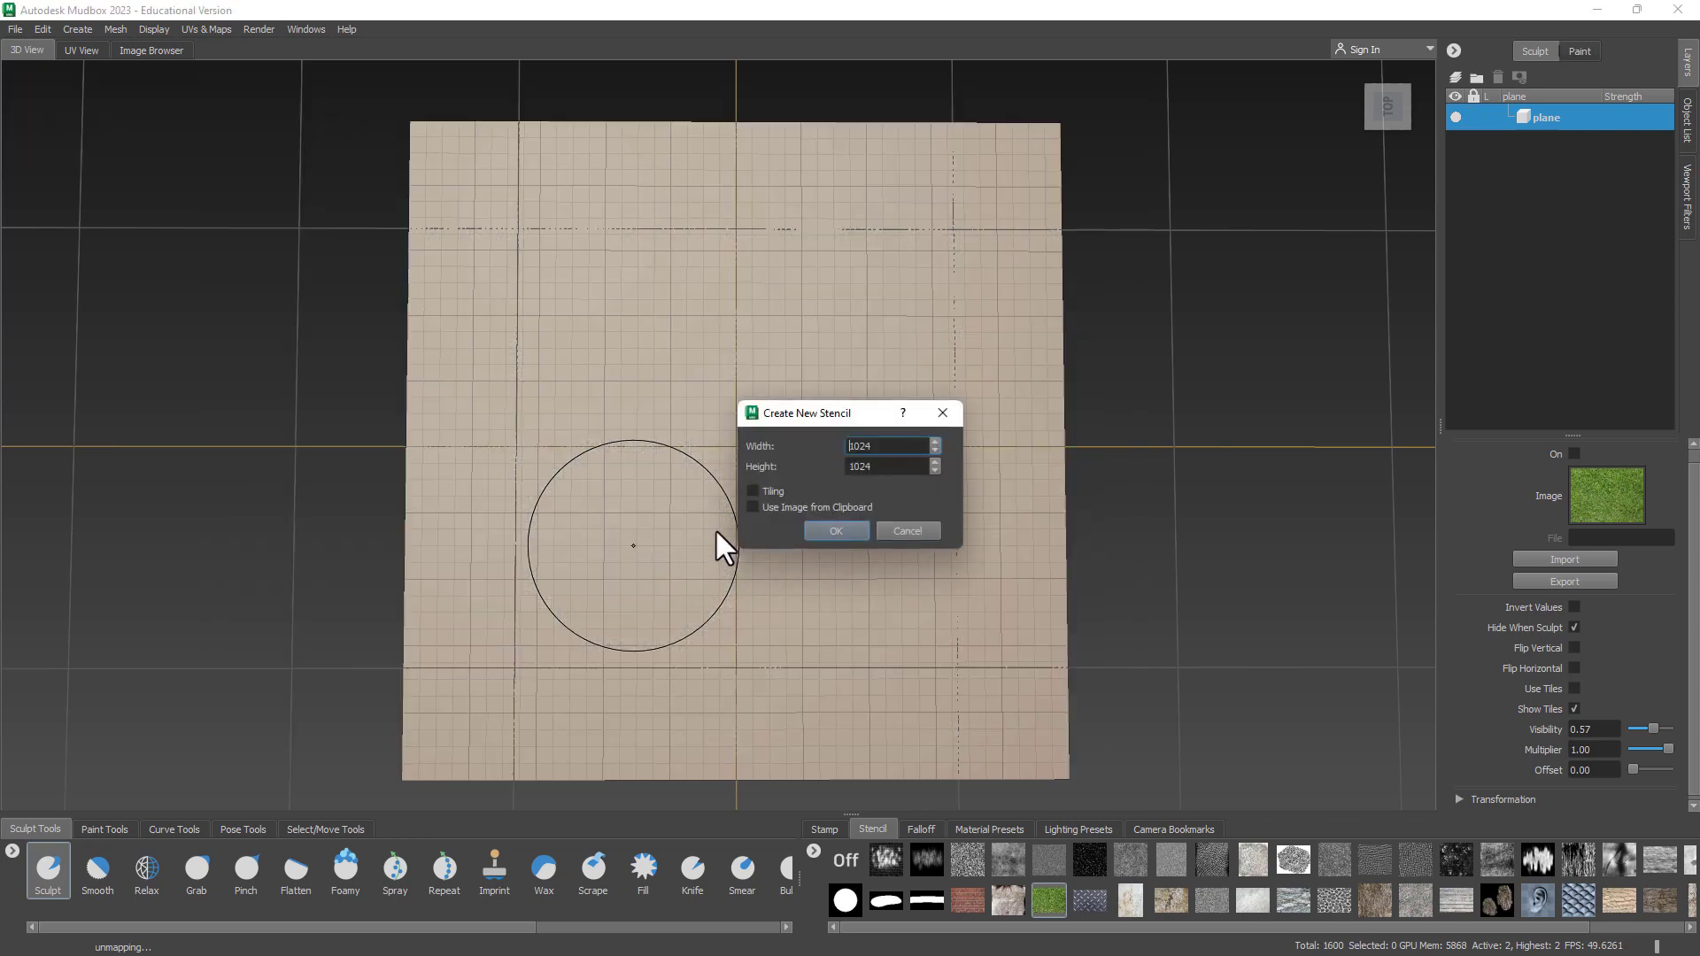
{"action": "left_click", "coordinate": [906, 529]}
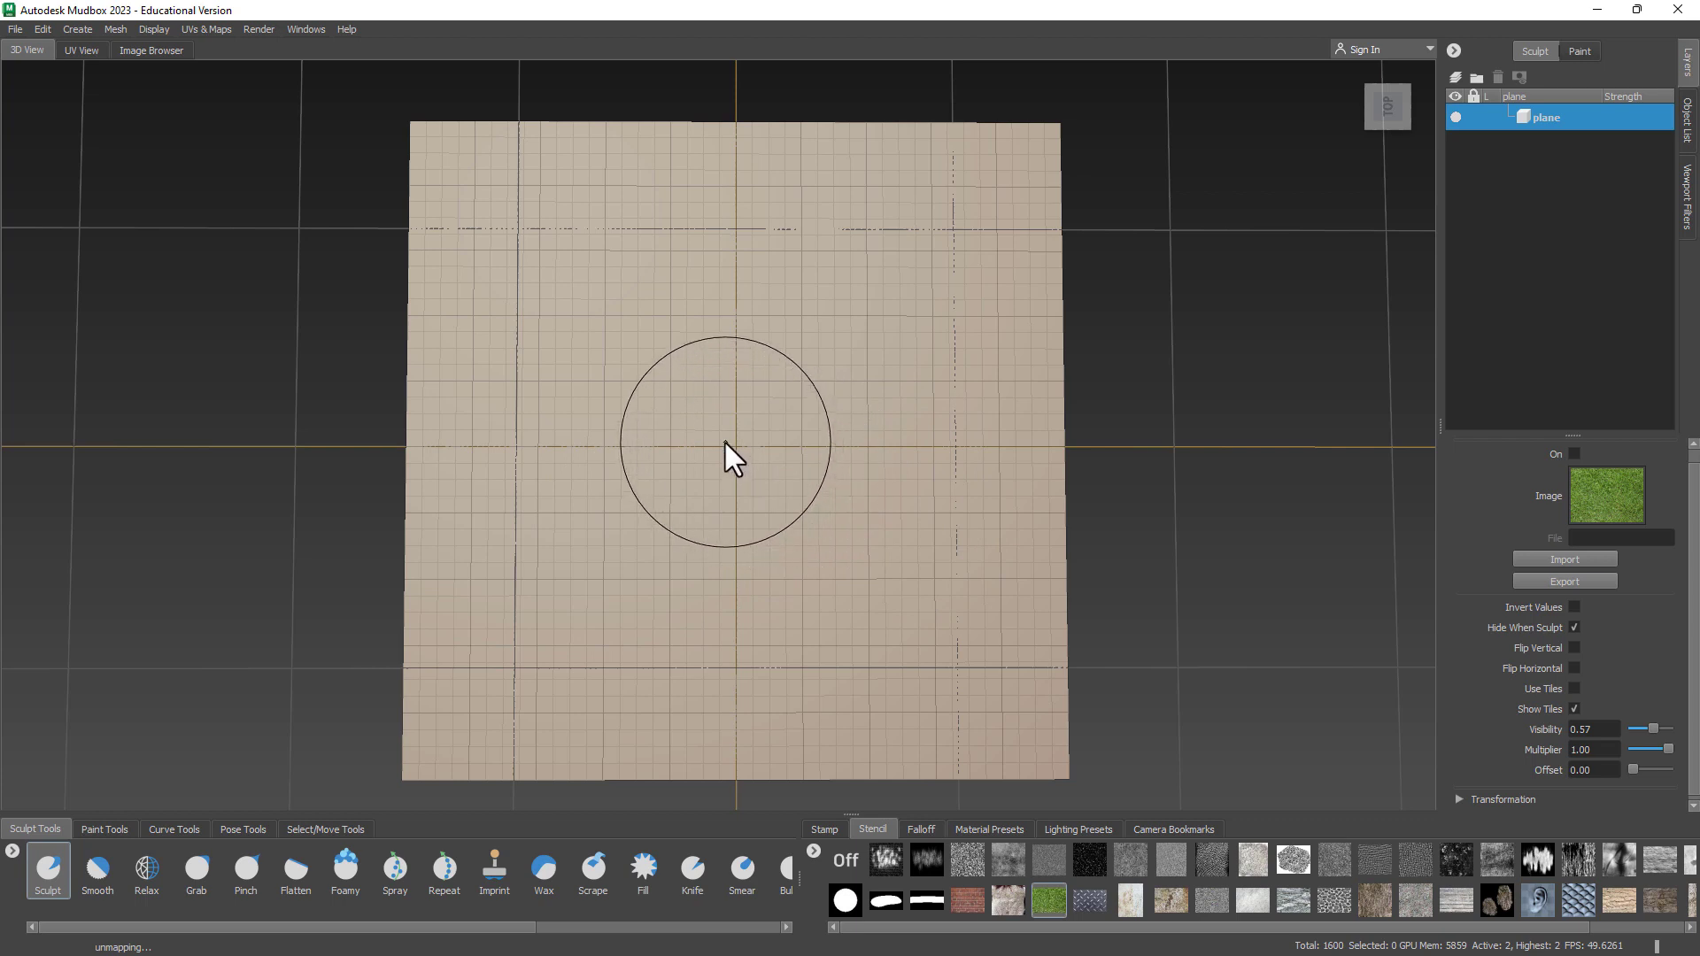
{"action": "key", "text": "ctrl+n"}
{"action": "left_click", "coordinate": [916, 524]}
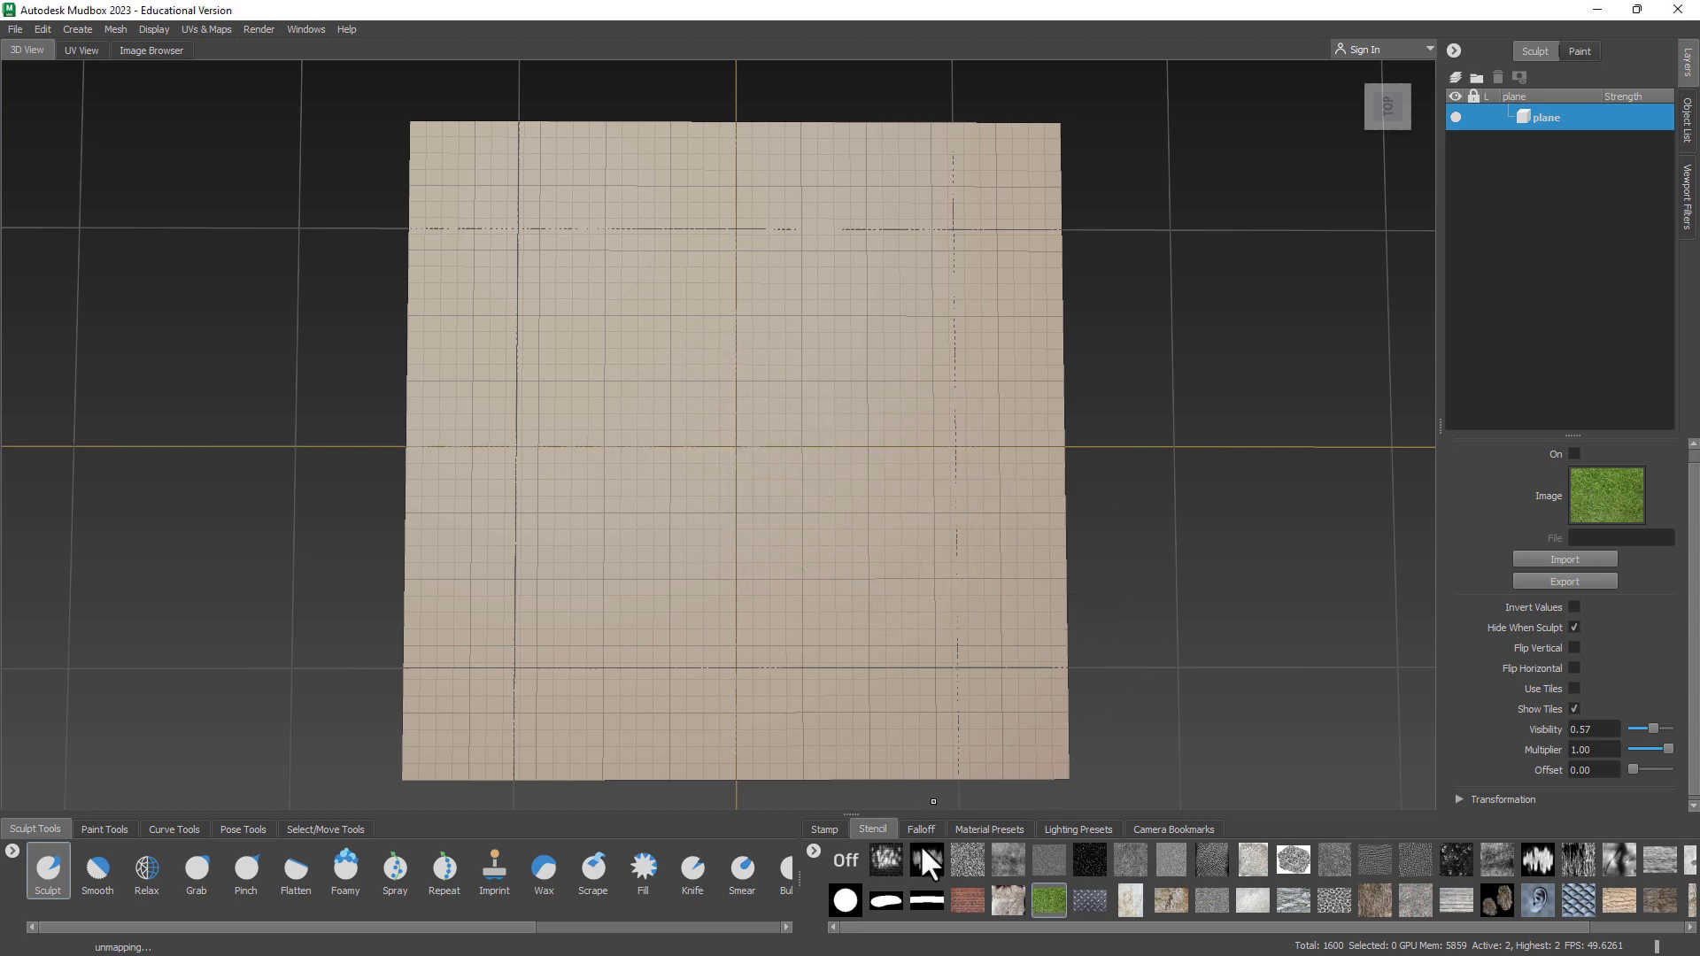
Try the bw_cellNoise stencil, replace it with the red brick wall stencil, and set the stencil rotation to 60
{"action": "left_click", "coordinate": [885, 858]}
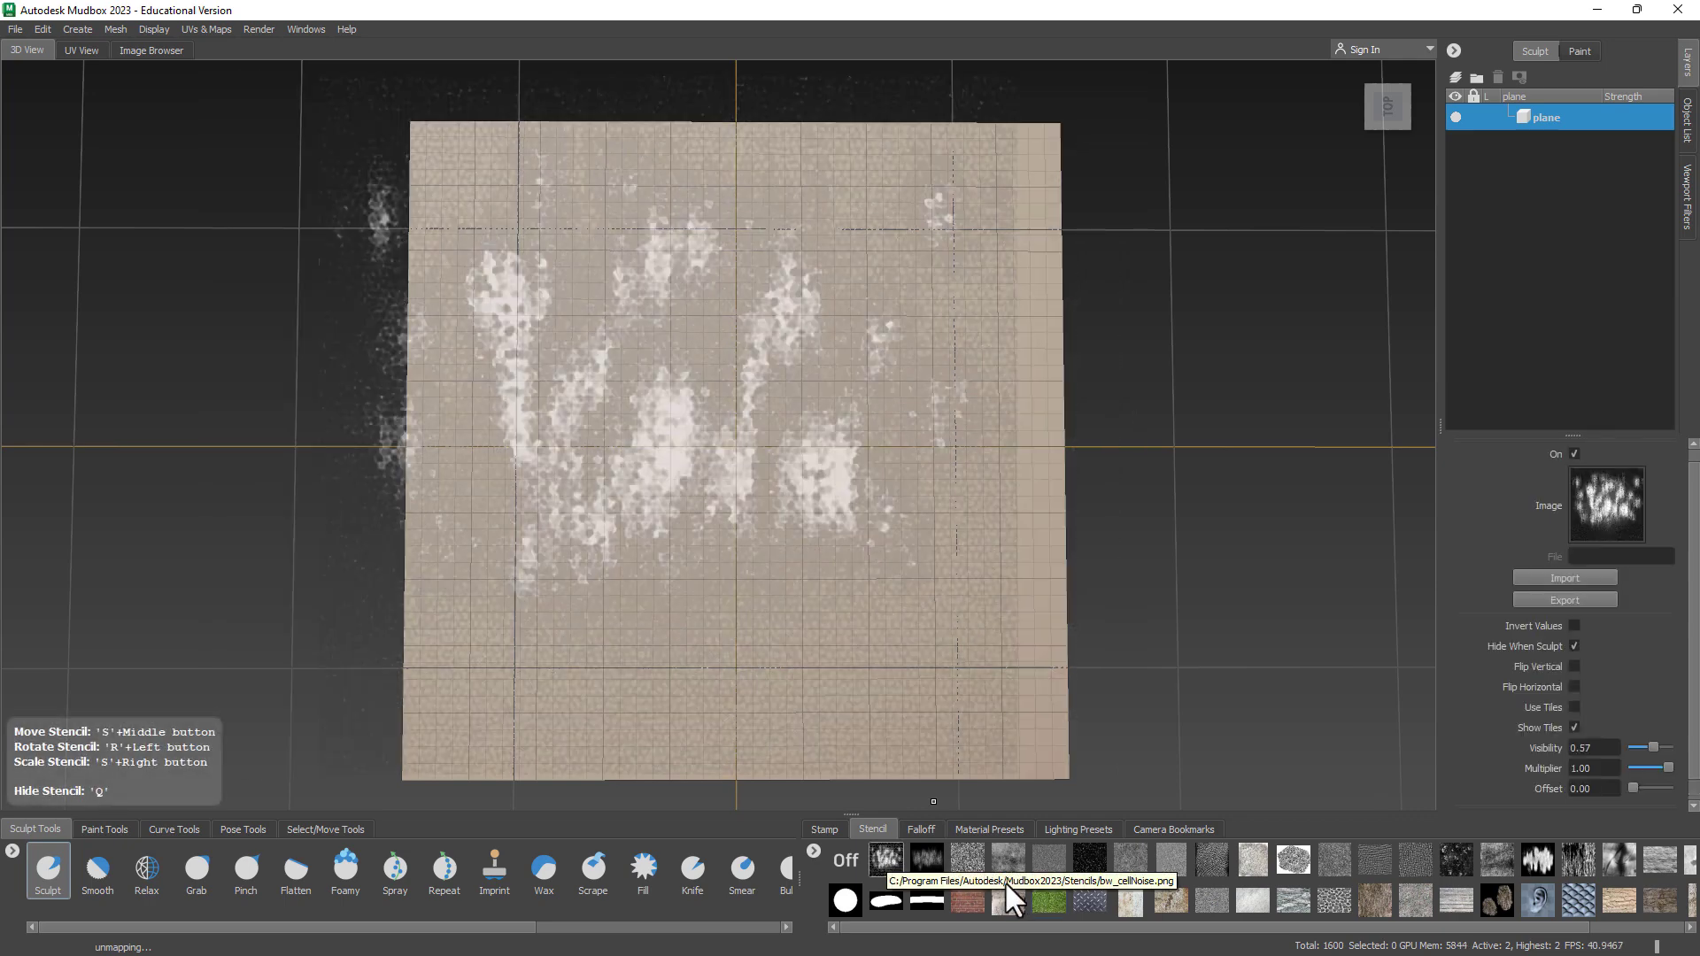
{"action": "left_click", "coordinate": [966, 901]}
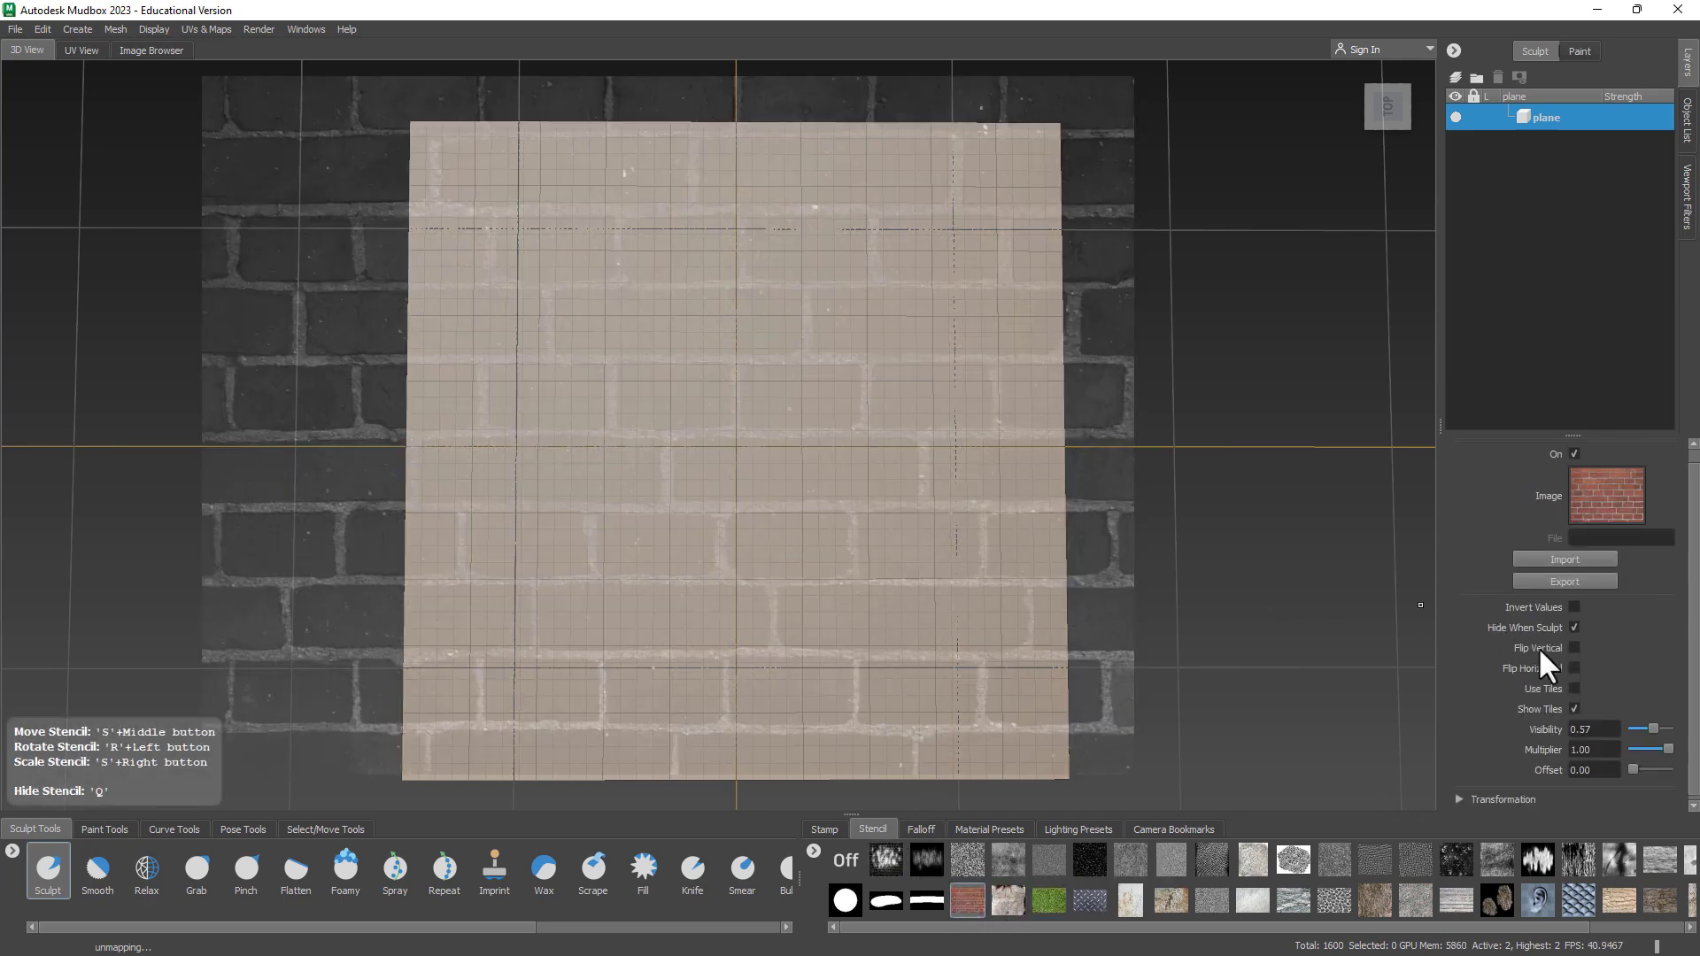
{"action": "scroll", "coordinate": [1550, 659], "scroll_direction": "down", "scroll_amount": 1}
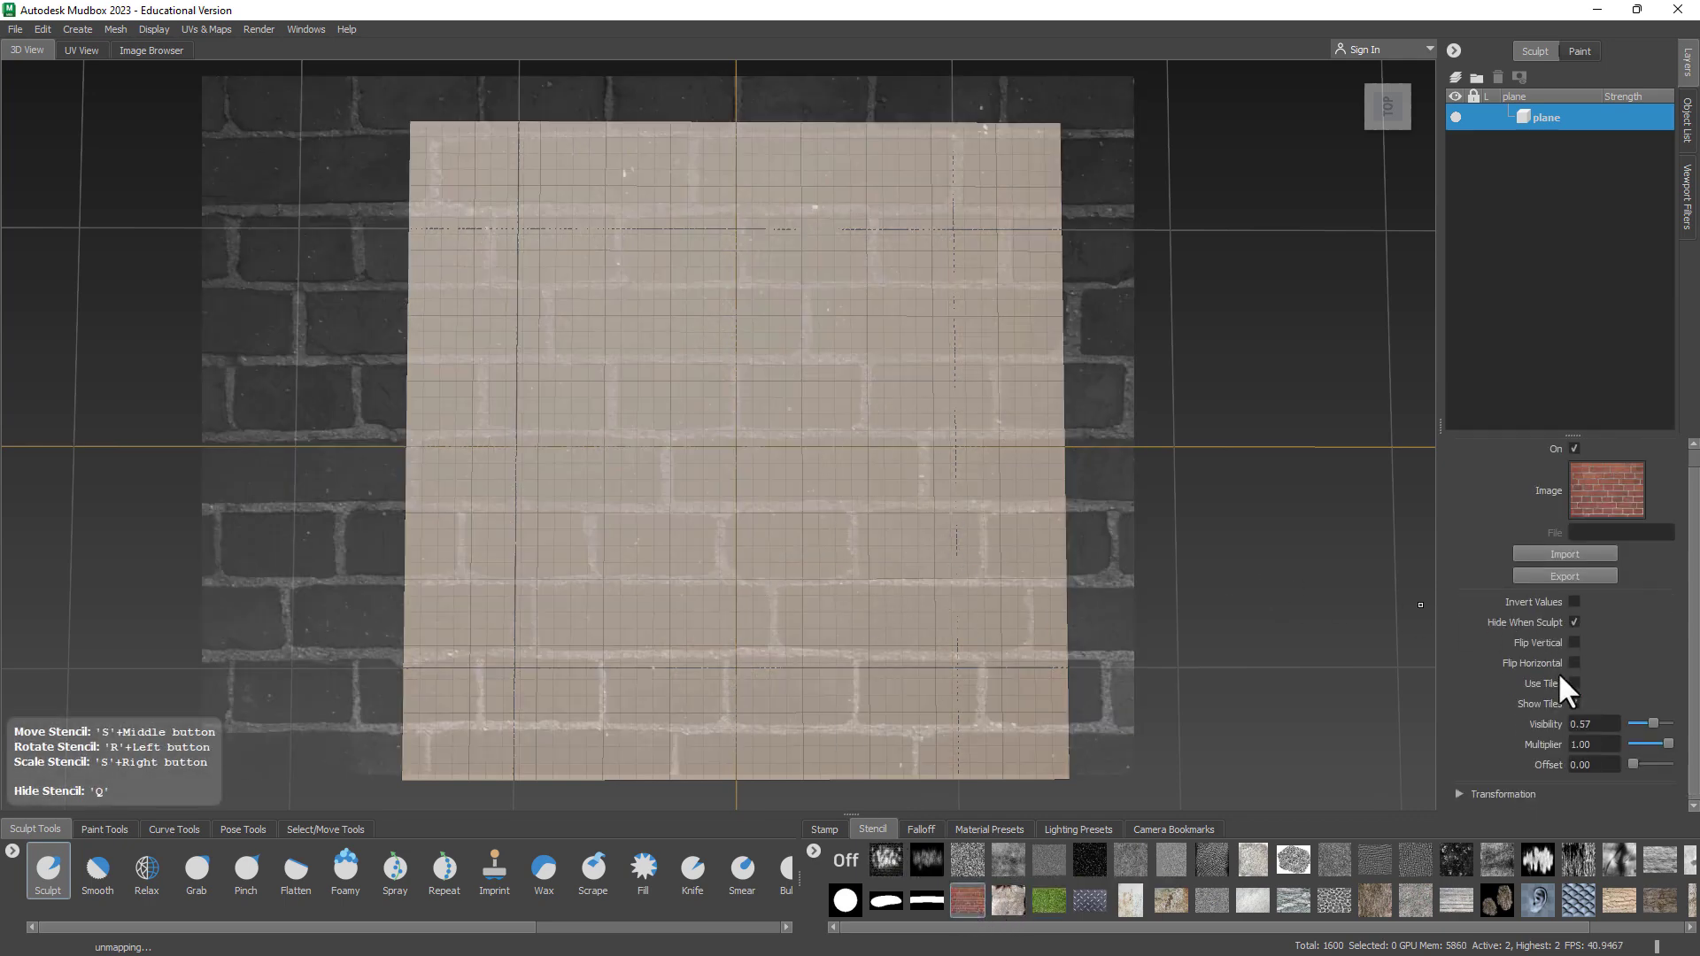
{"action": "left_click", "coordinate": [1458, 792]}
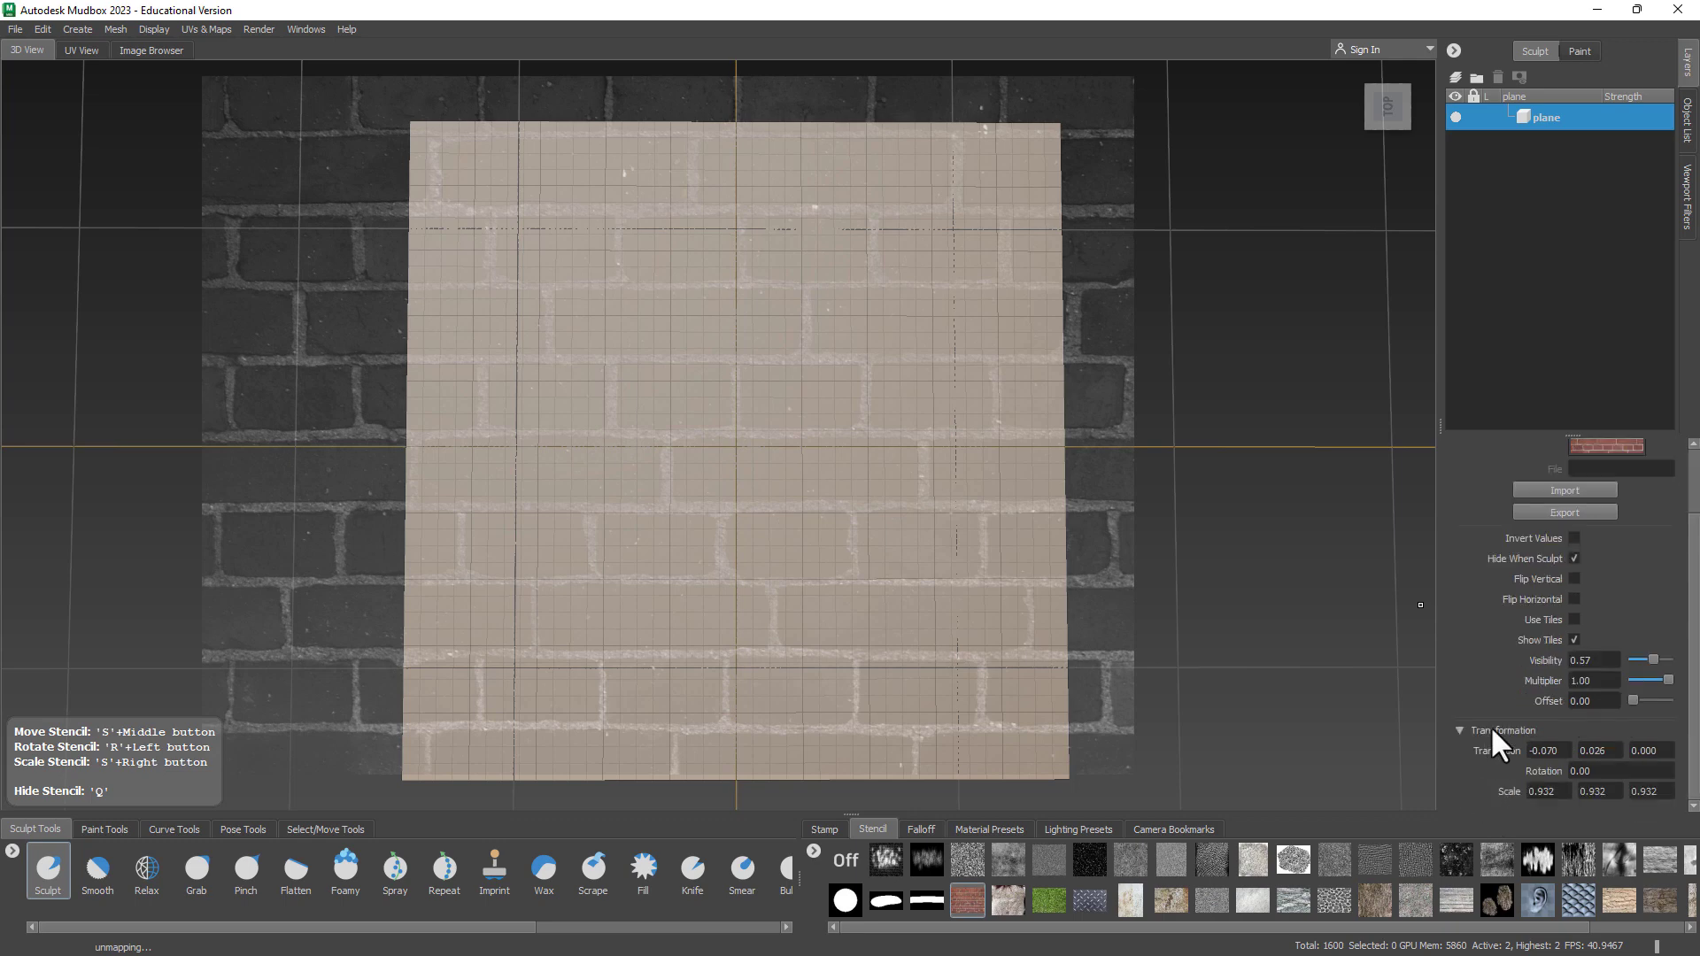
{"action": "left_click", "coordinate": [1620, 772]}
{"action": "type", "text": "60"}
{"action": "key", "text": "Return"}
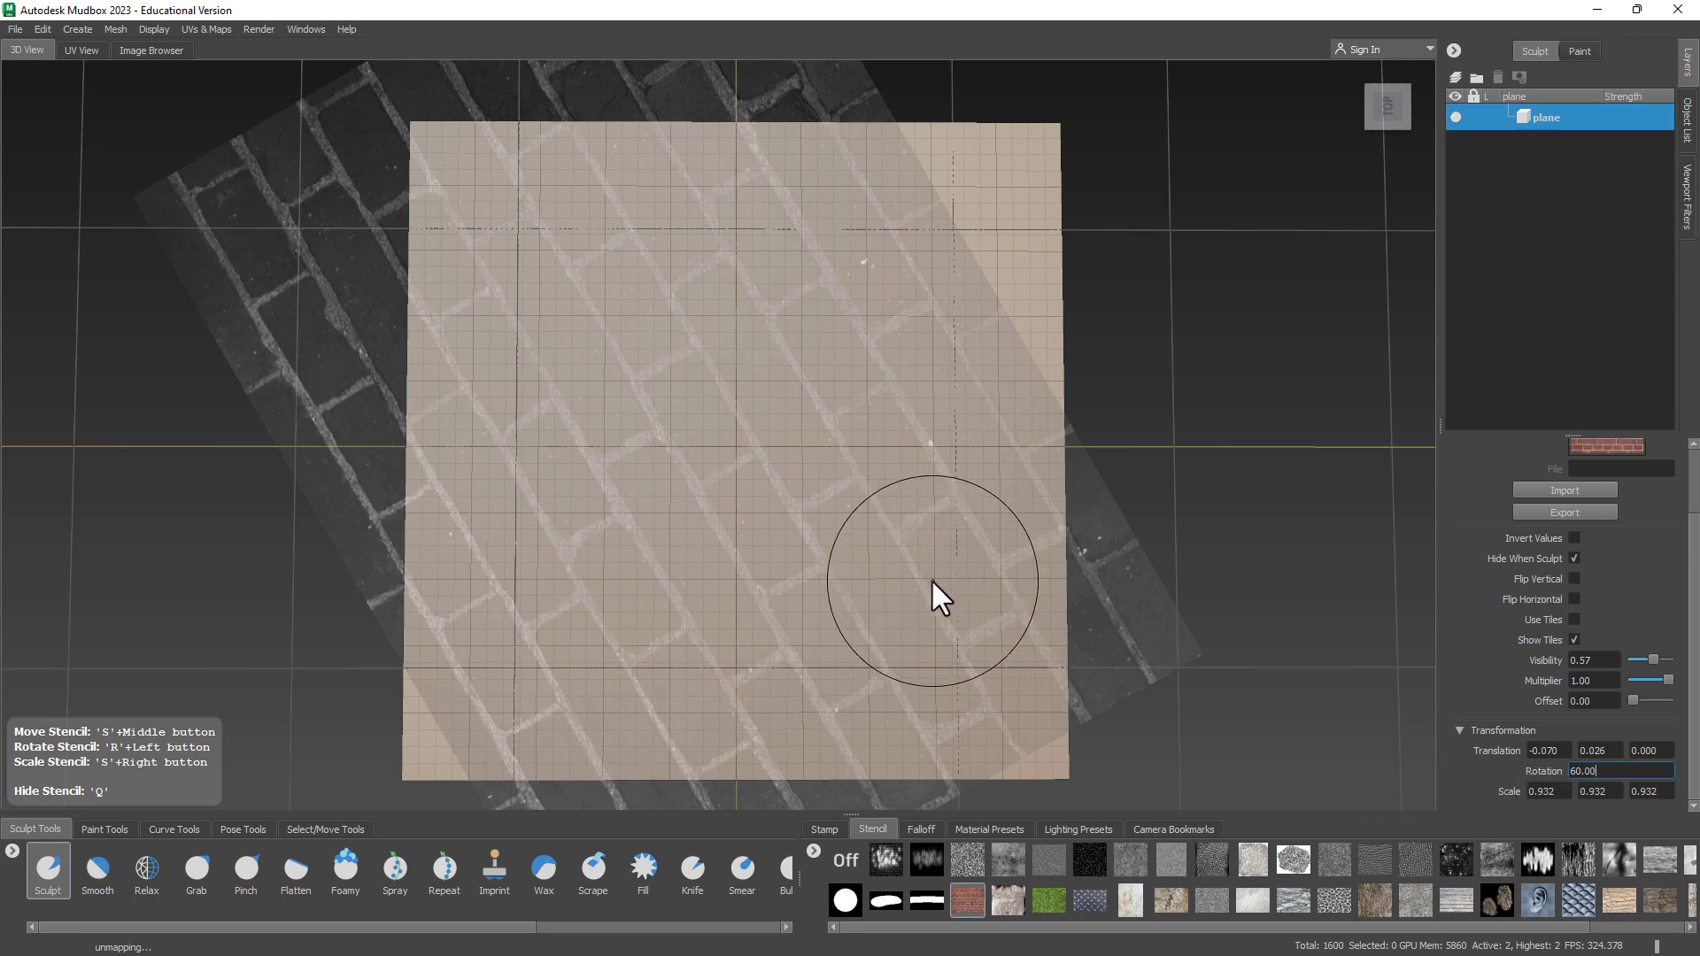
Hide the brick stencil and add the Seamless Tree Texture image from the sourceimages folder as a new stencil
{"action": "middle_click_drag", "start_coordinate": [1145, 400], "coordinate": [1129, 386], "text": "alt"}
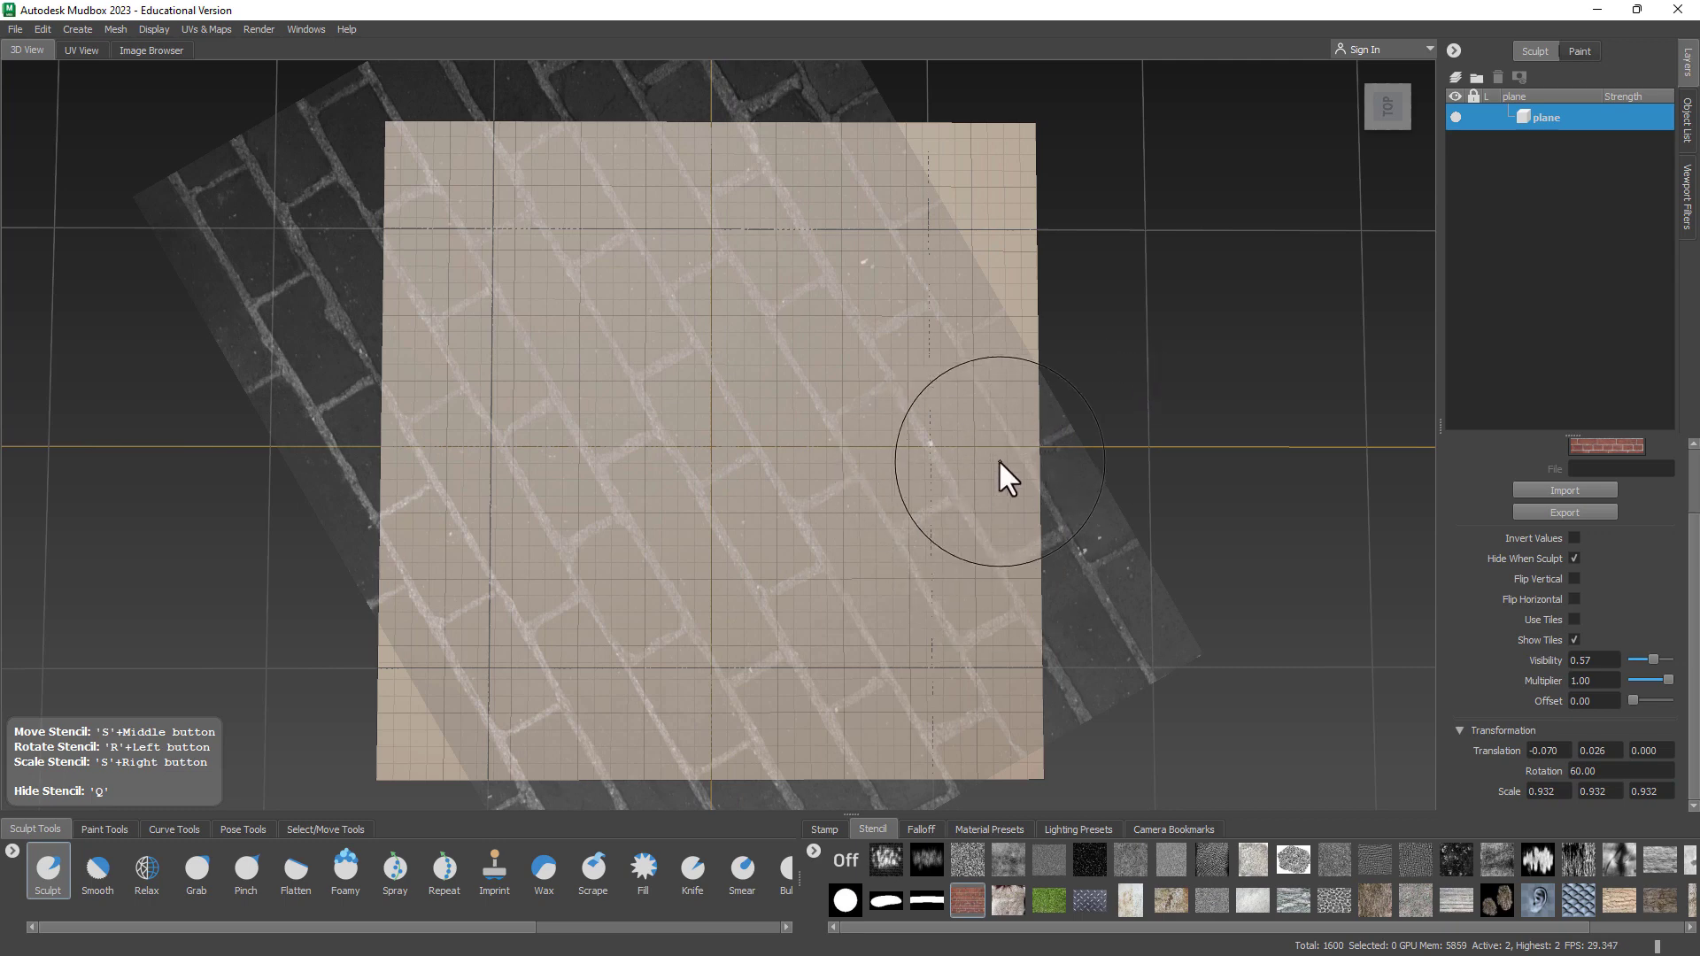
{"action": "key", "text": "q"}
{"action": "scroll", "coordinate": [965, 474], "scroll_direction": "down", "scroll_amount": 1}
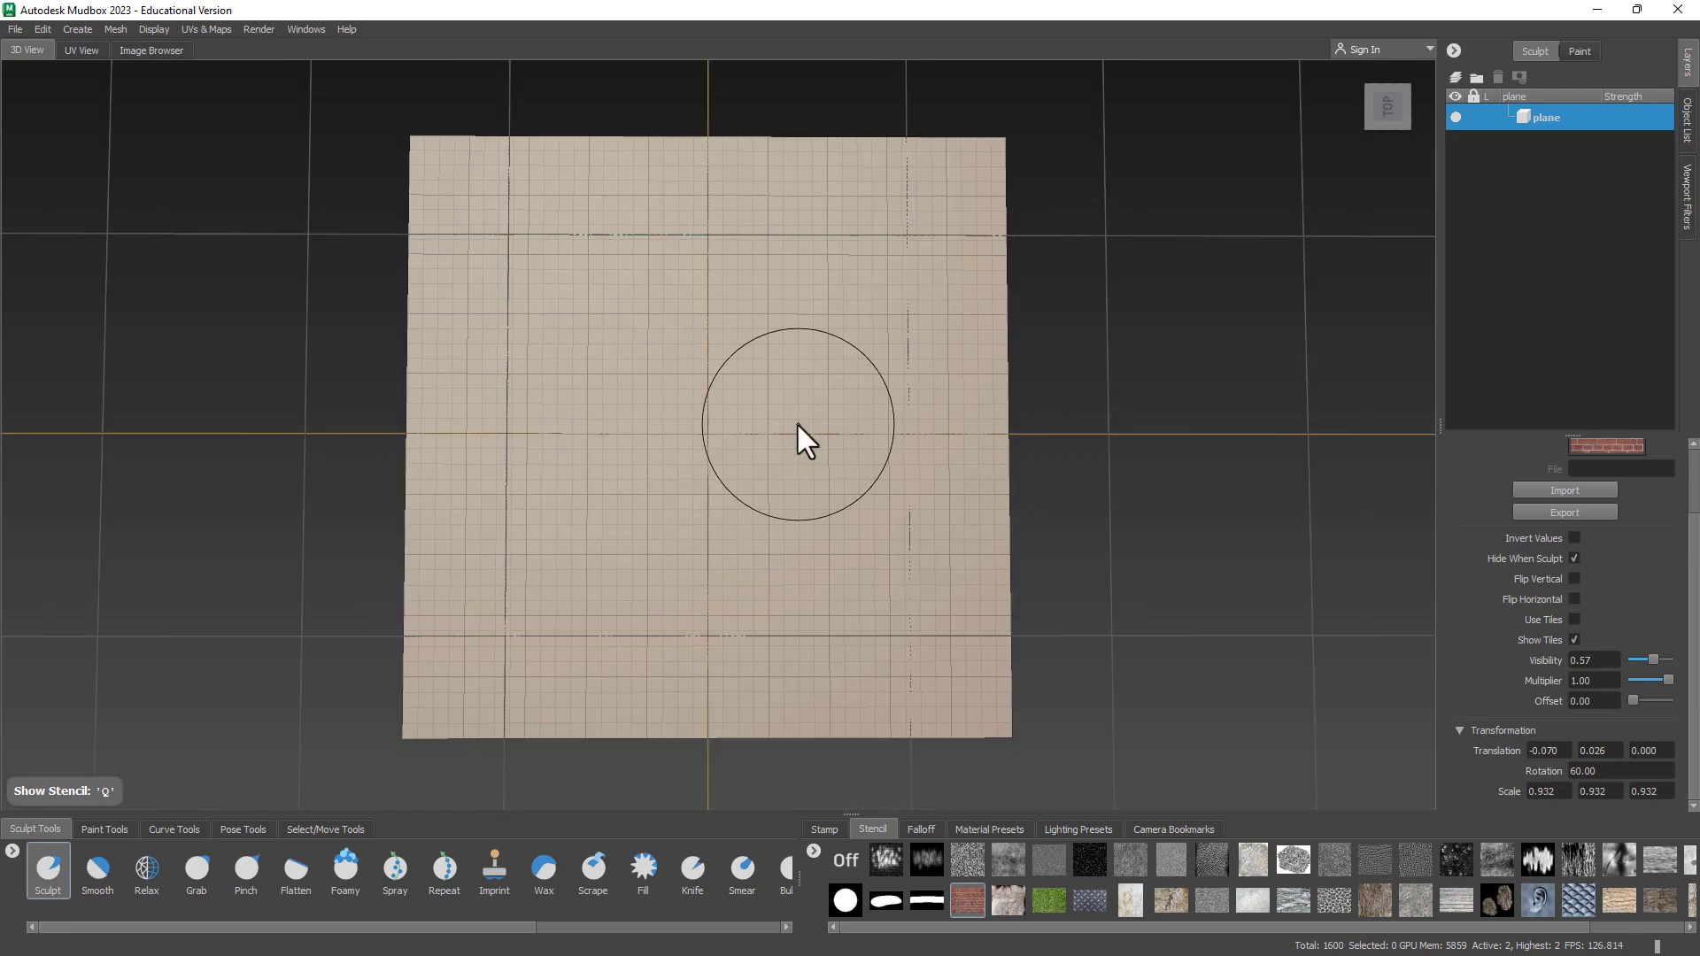
{"action": "left_click", "coordinate": [811, 852]}
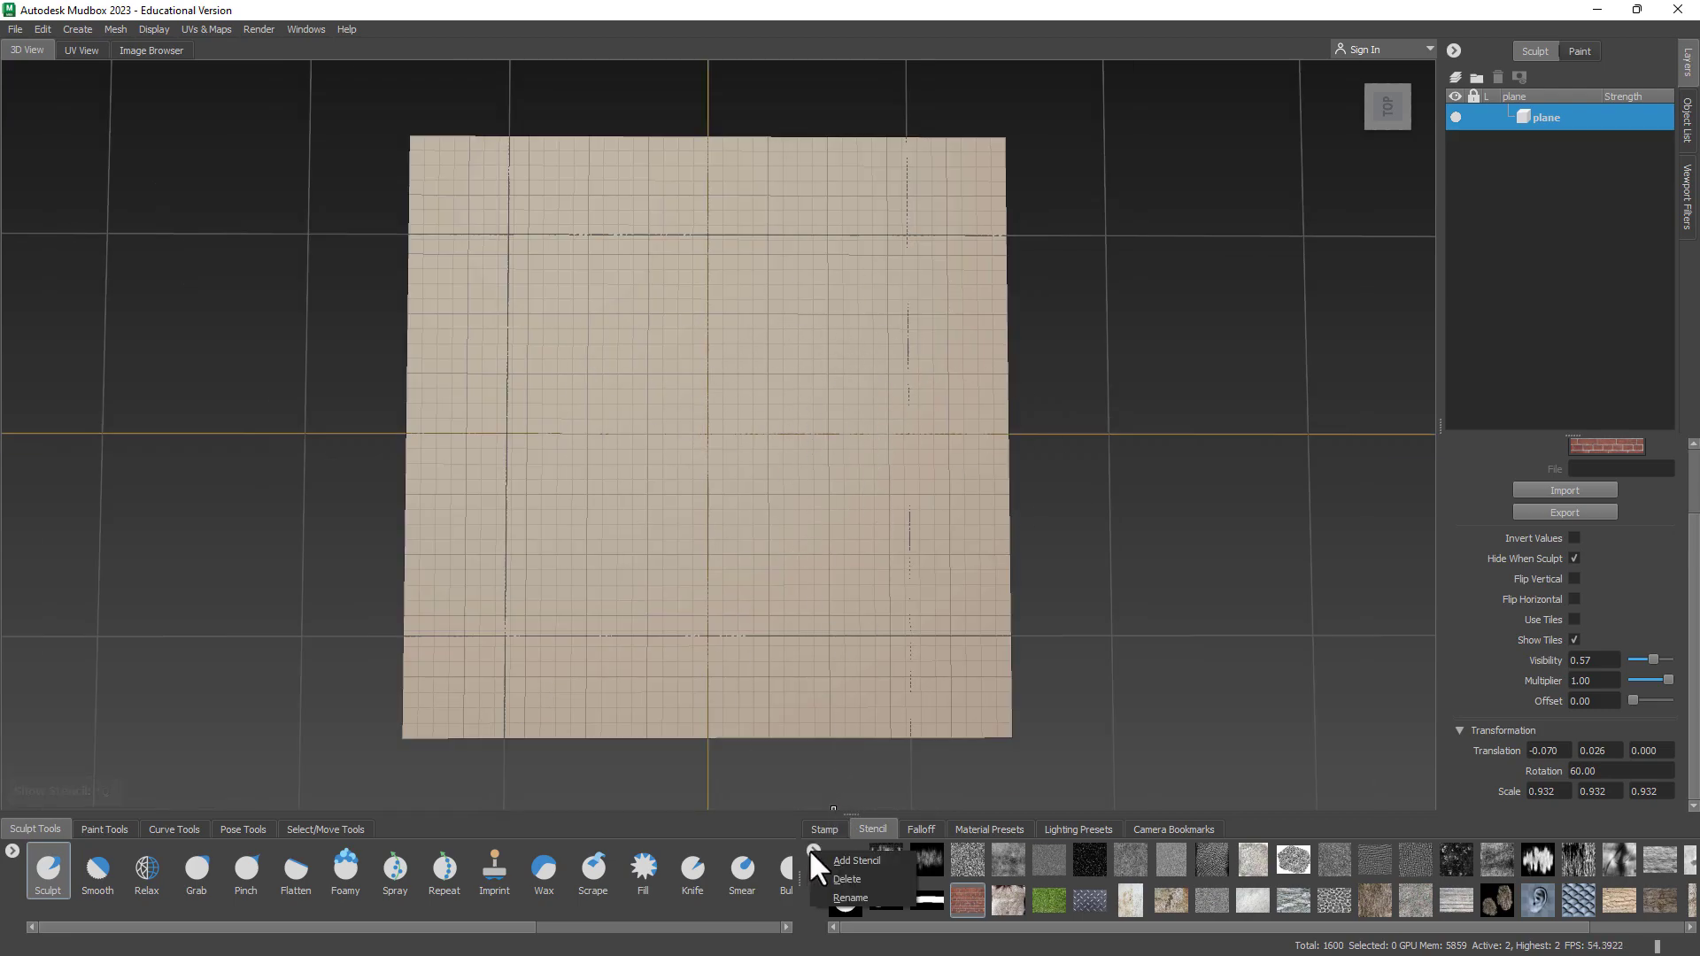
{"action": "left_click", "coordinate": [857, 861]}
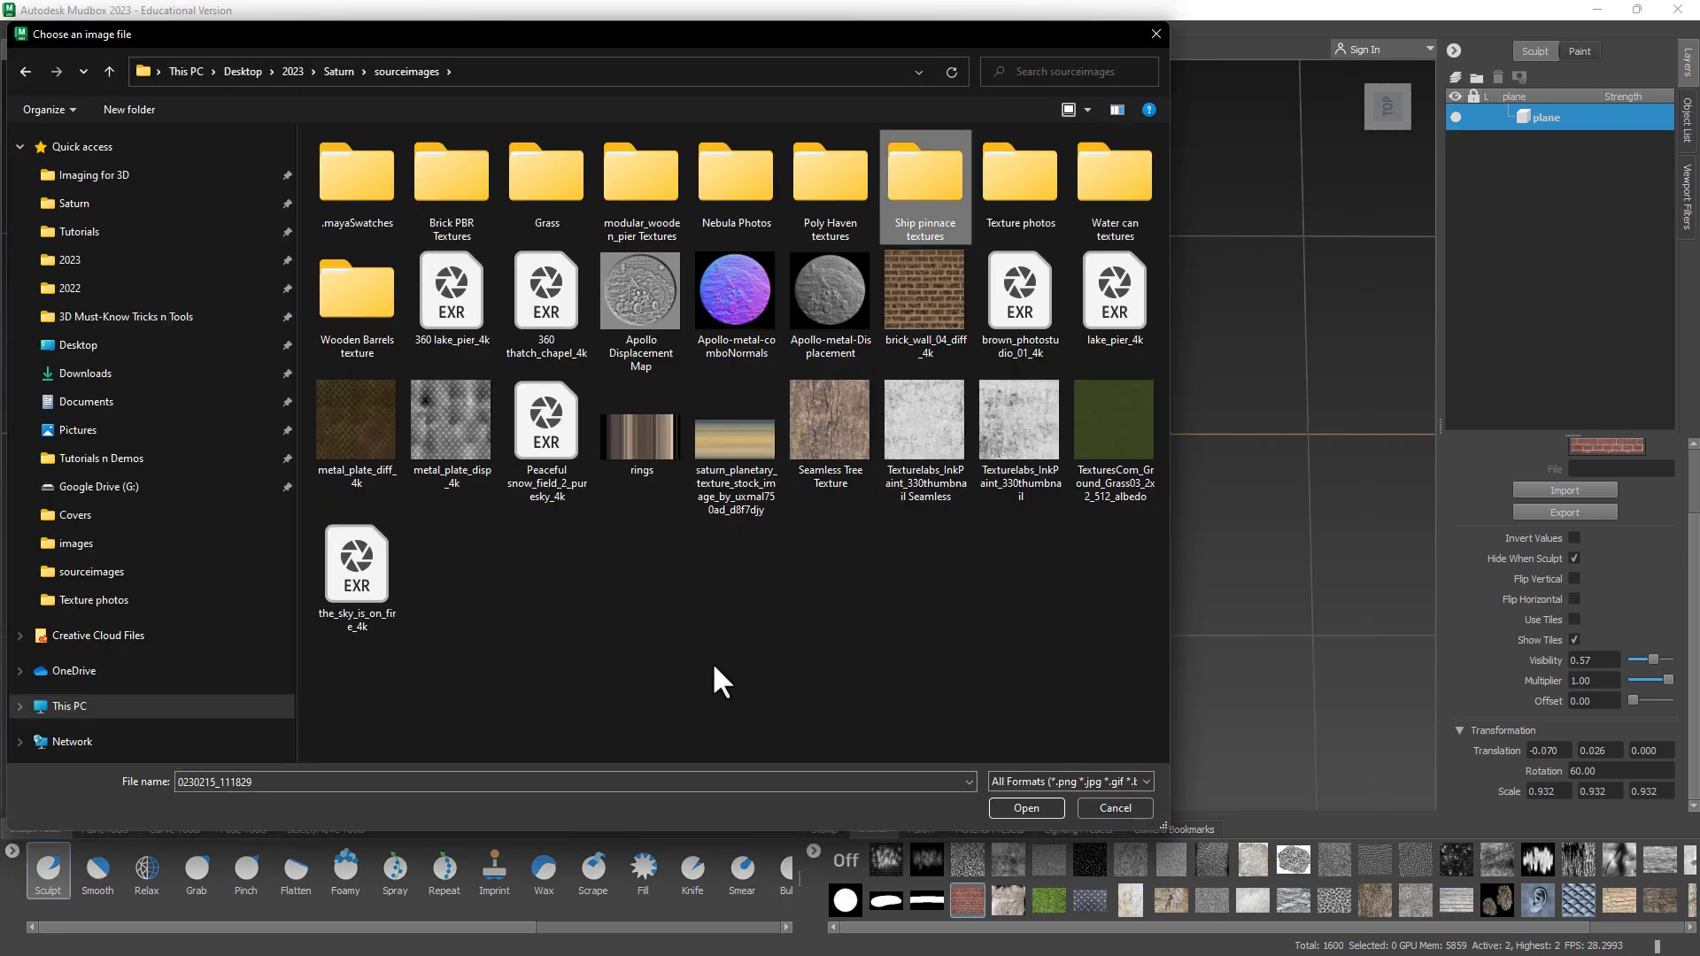
{"action": "left_click", "coordinate": [842, 457]}
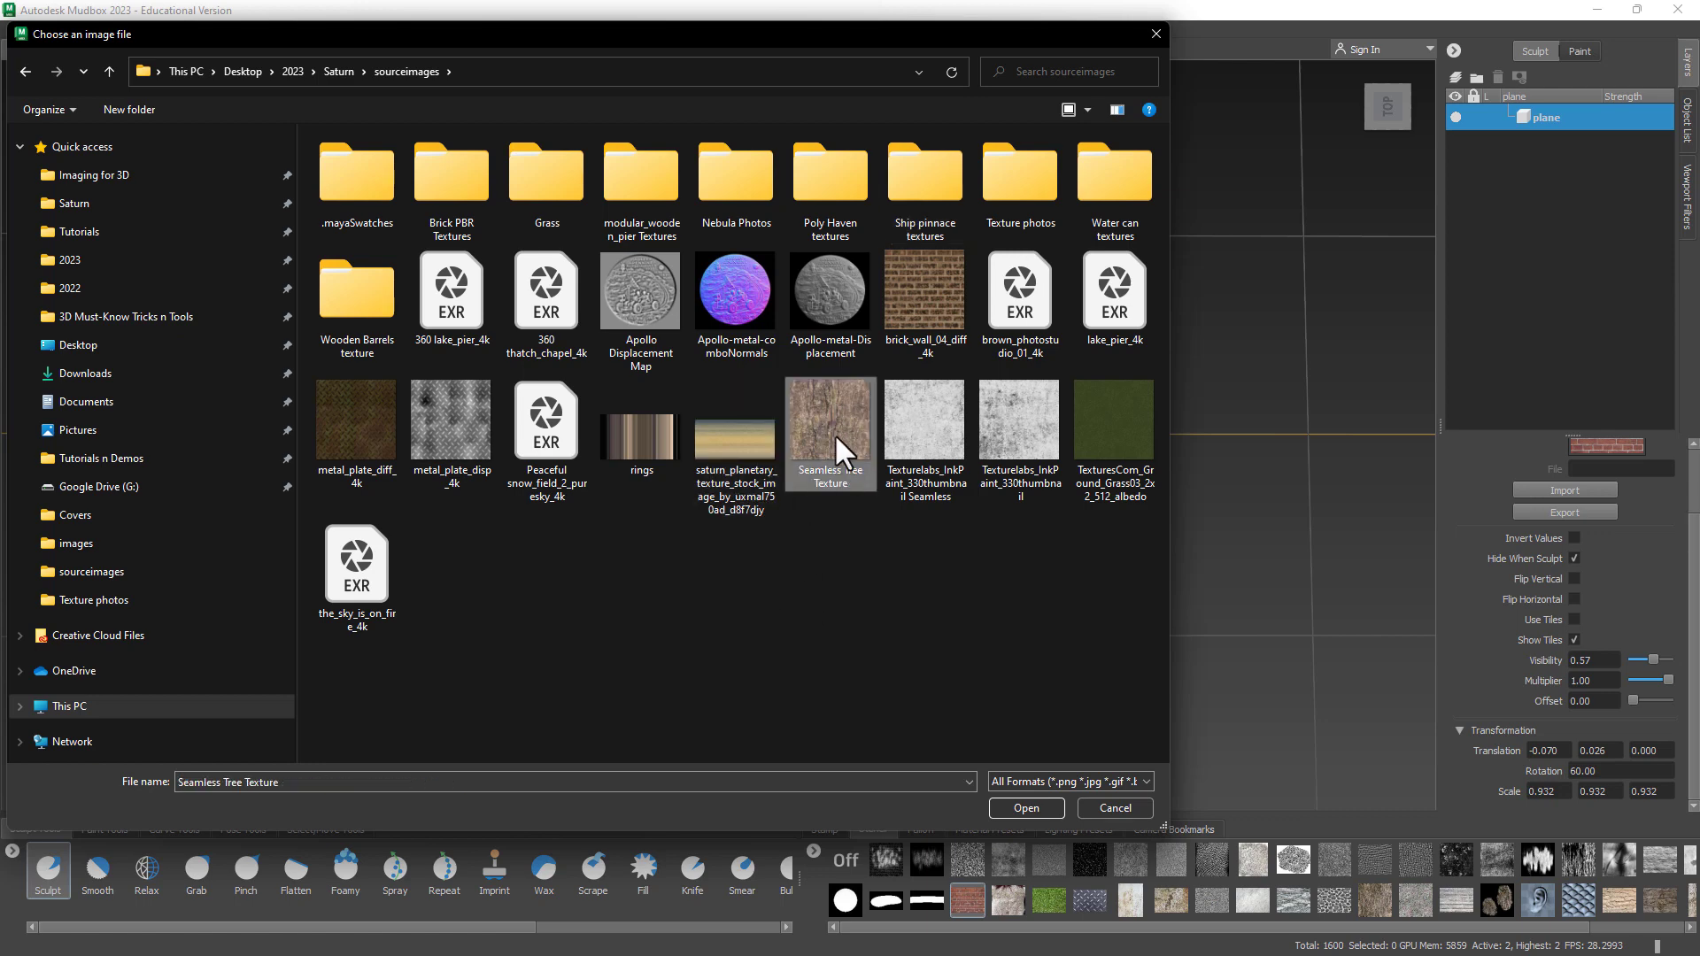
{"action": "left_click", "coordinate": [1022, 805]}
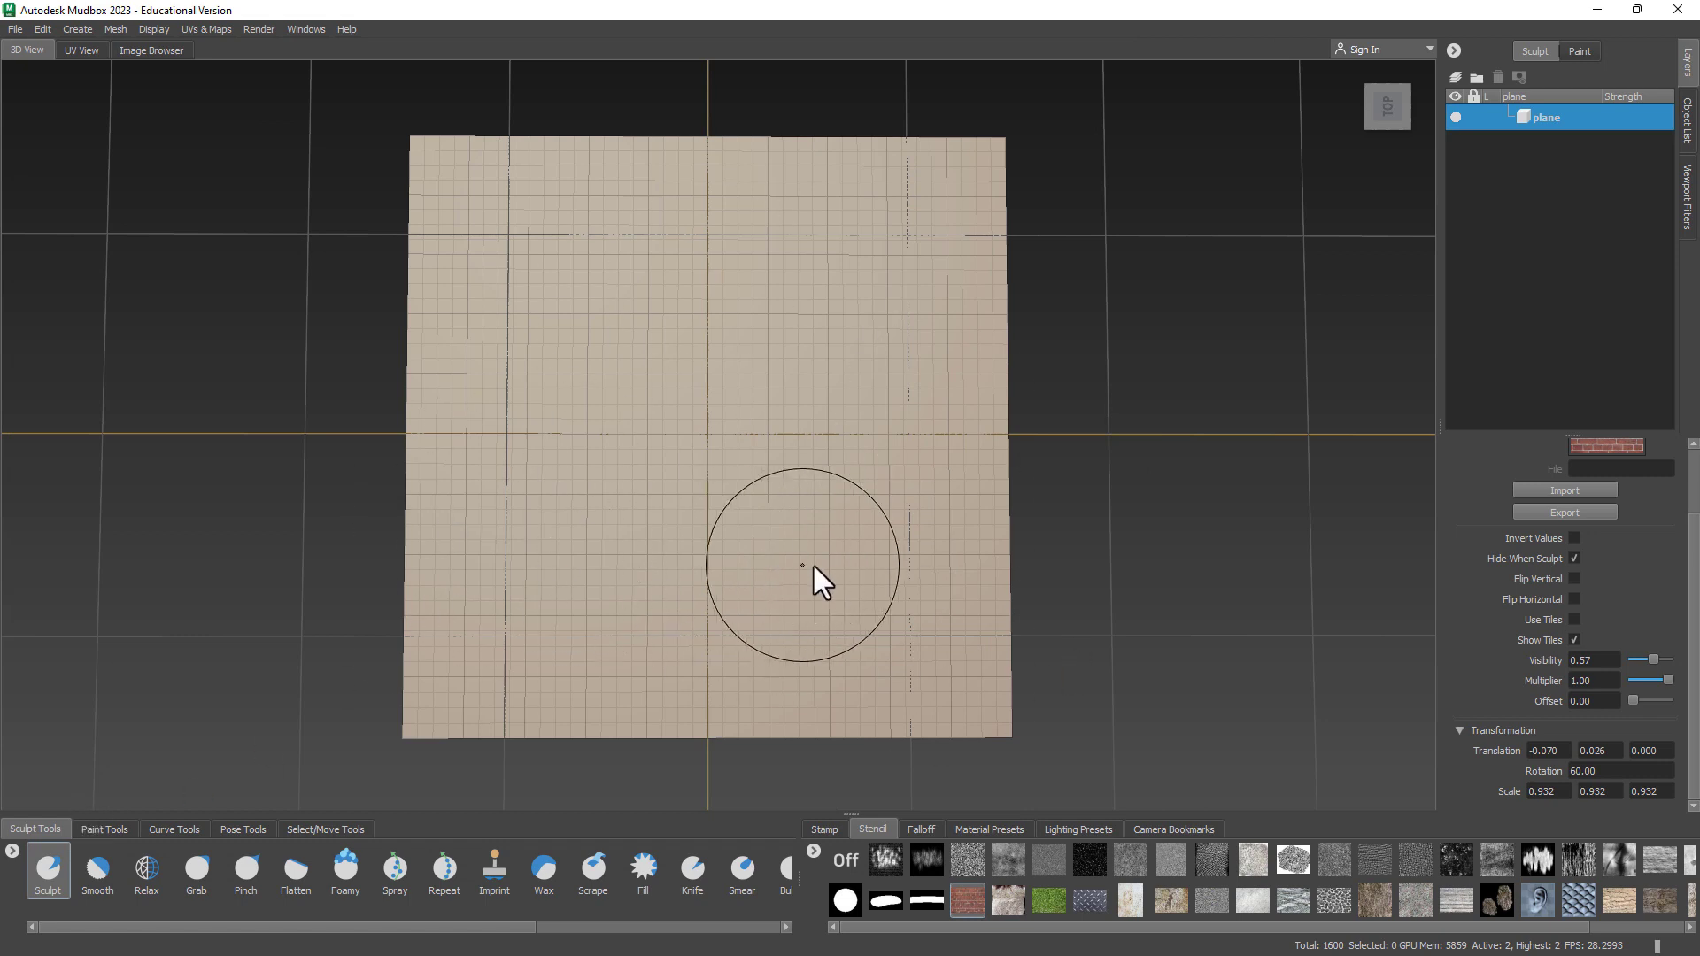
Turn the stencil display back on and apply the newly added tree bark stencil at the end of the collection
{"action": "scroll", "coordinate": [1644, 628], "scroll_direction": "up", "scroll_amount": 2}
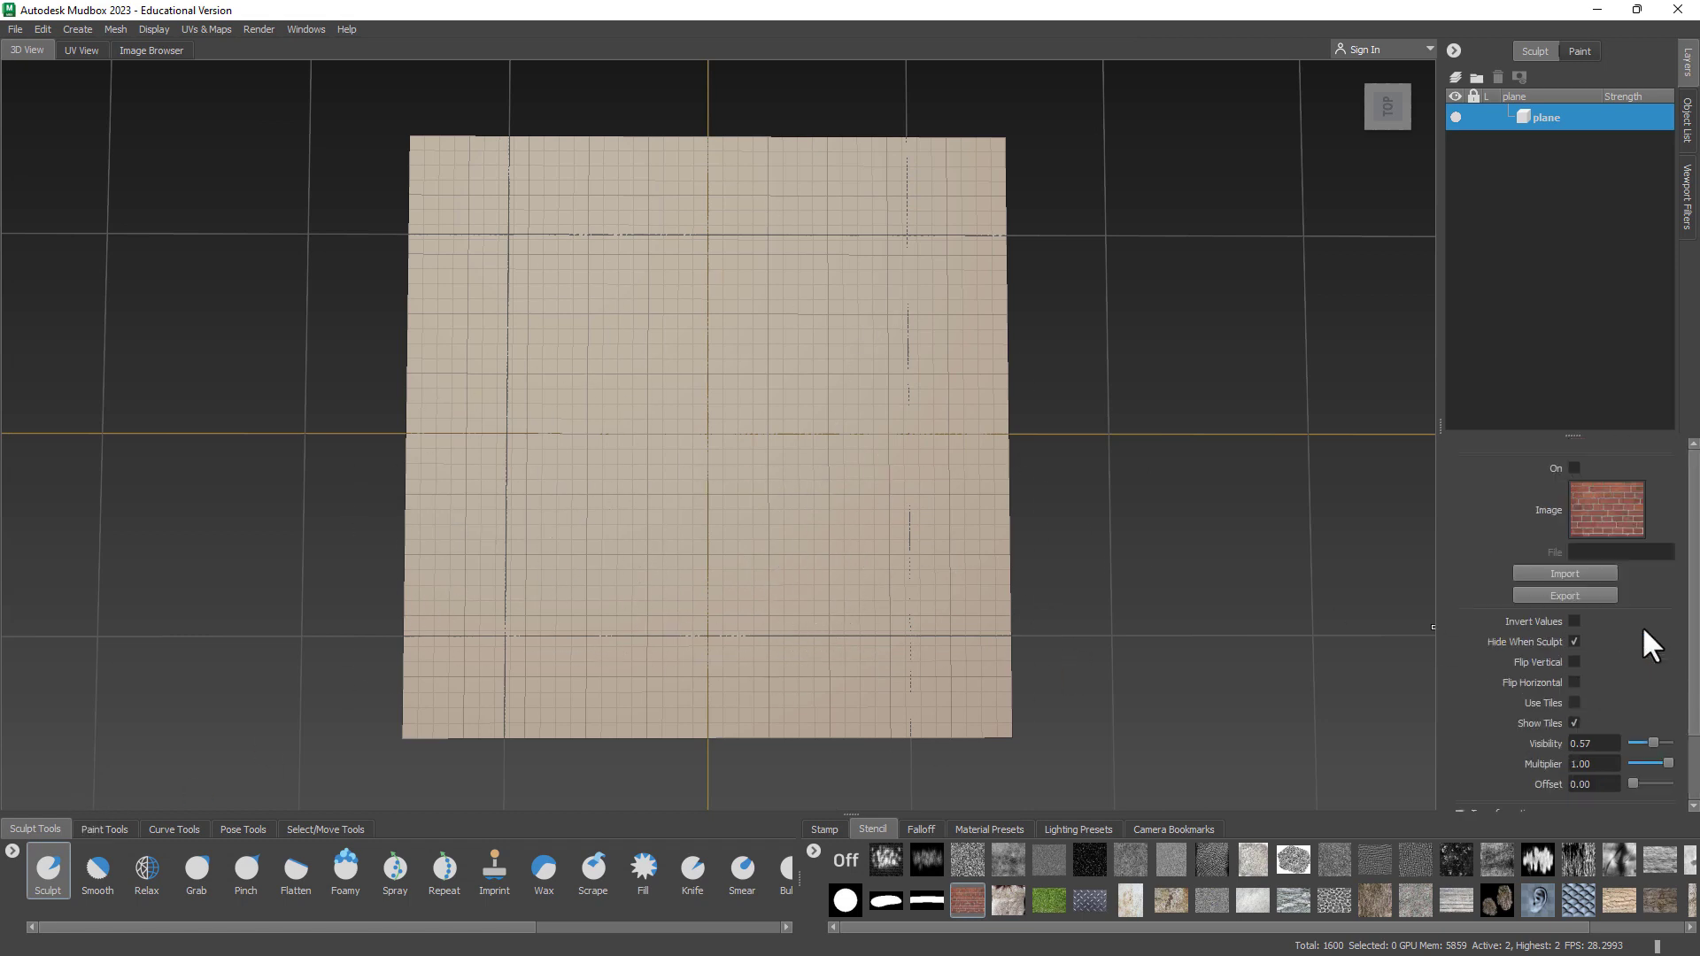
{"action": "left_click", "coordinate": [1562, 467]}
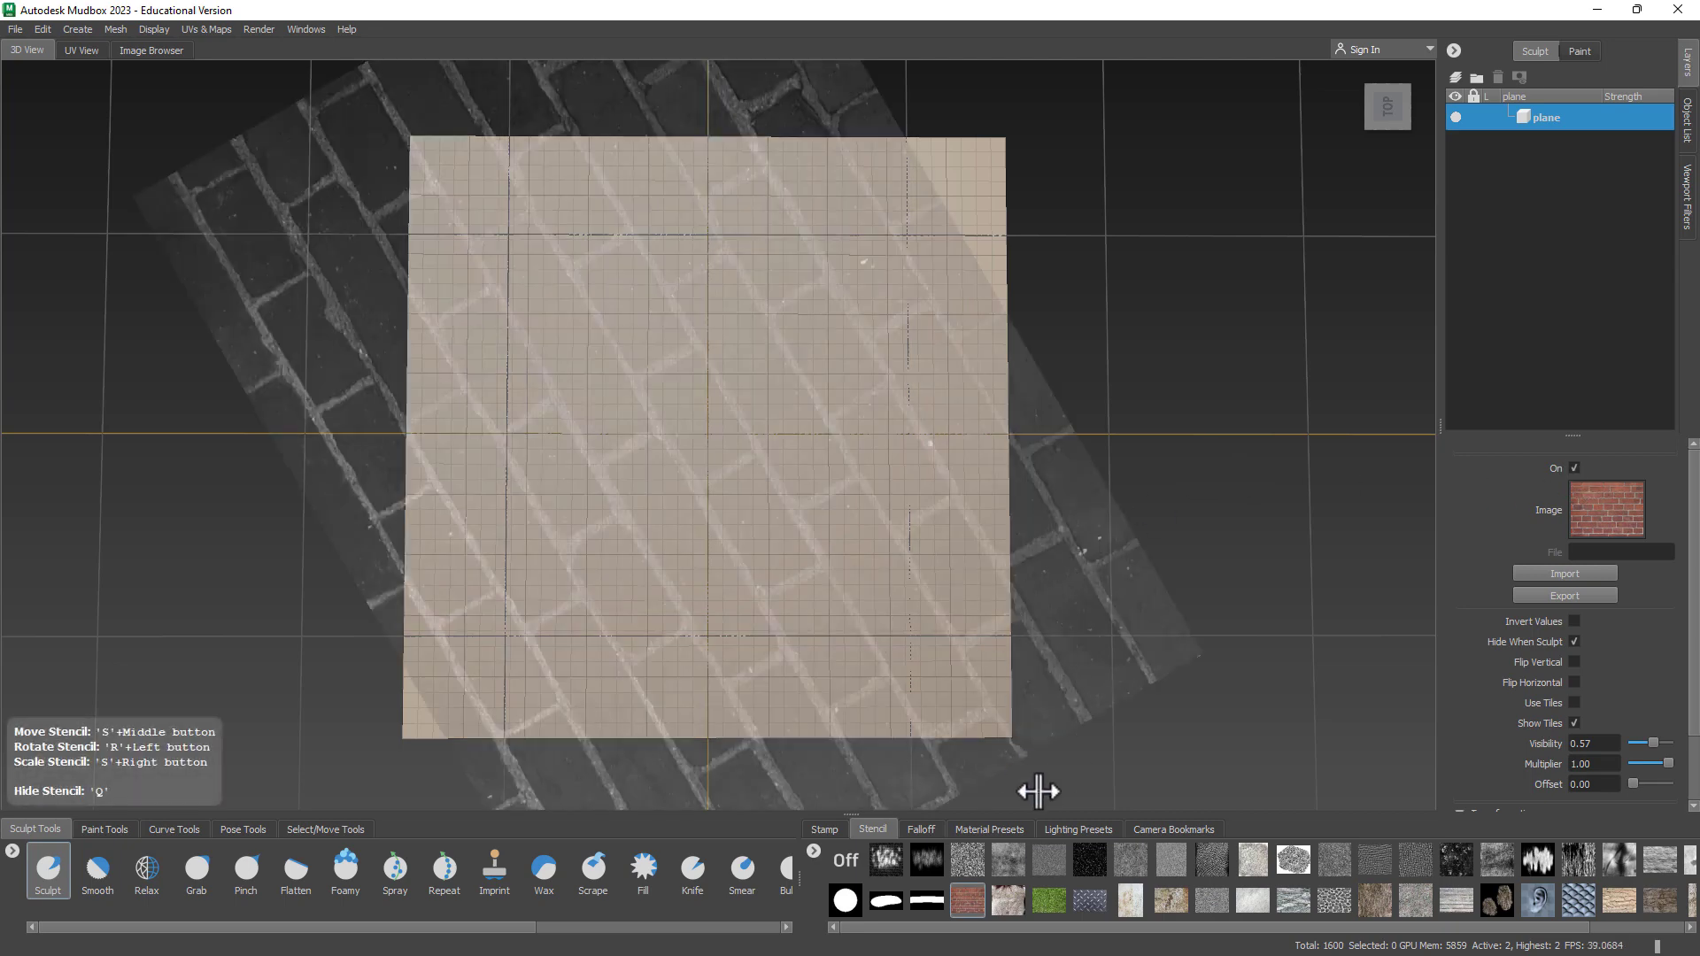
{"action": "left_click", "coordinate": [1688, 927]}
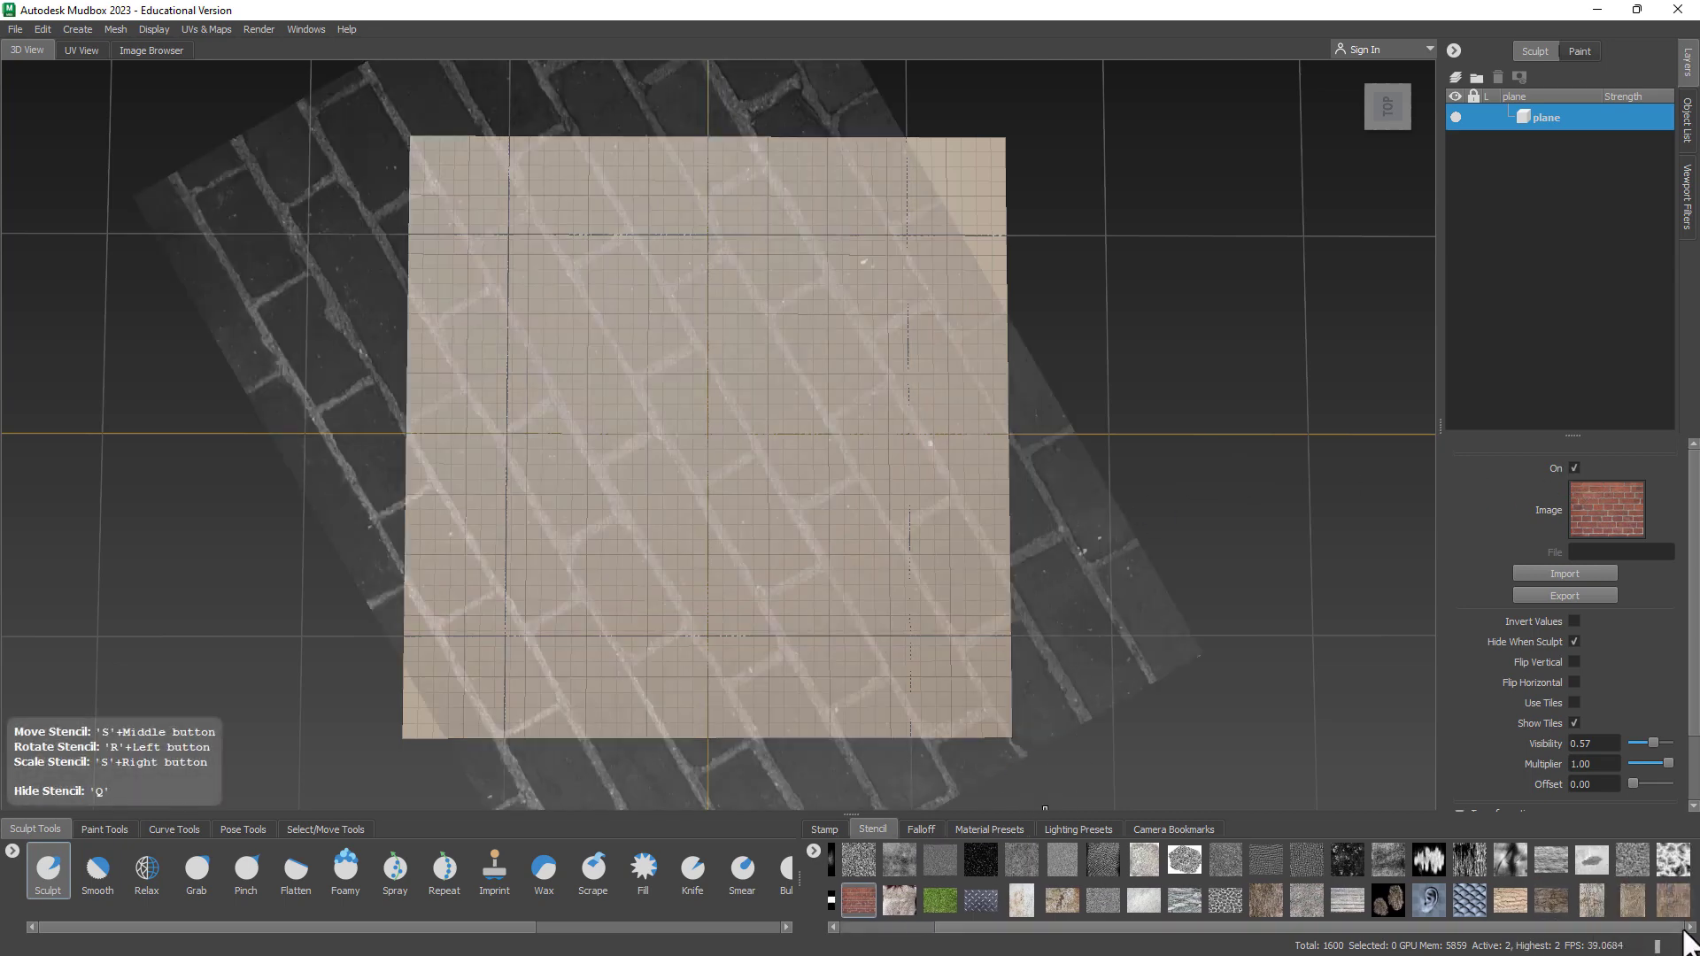
{"action": "left_click", "coordinate": [1673, 900]}
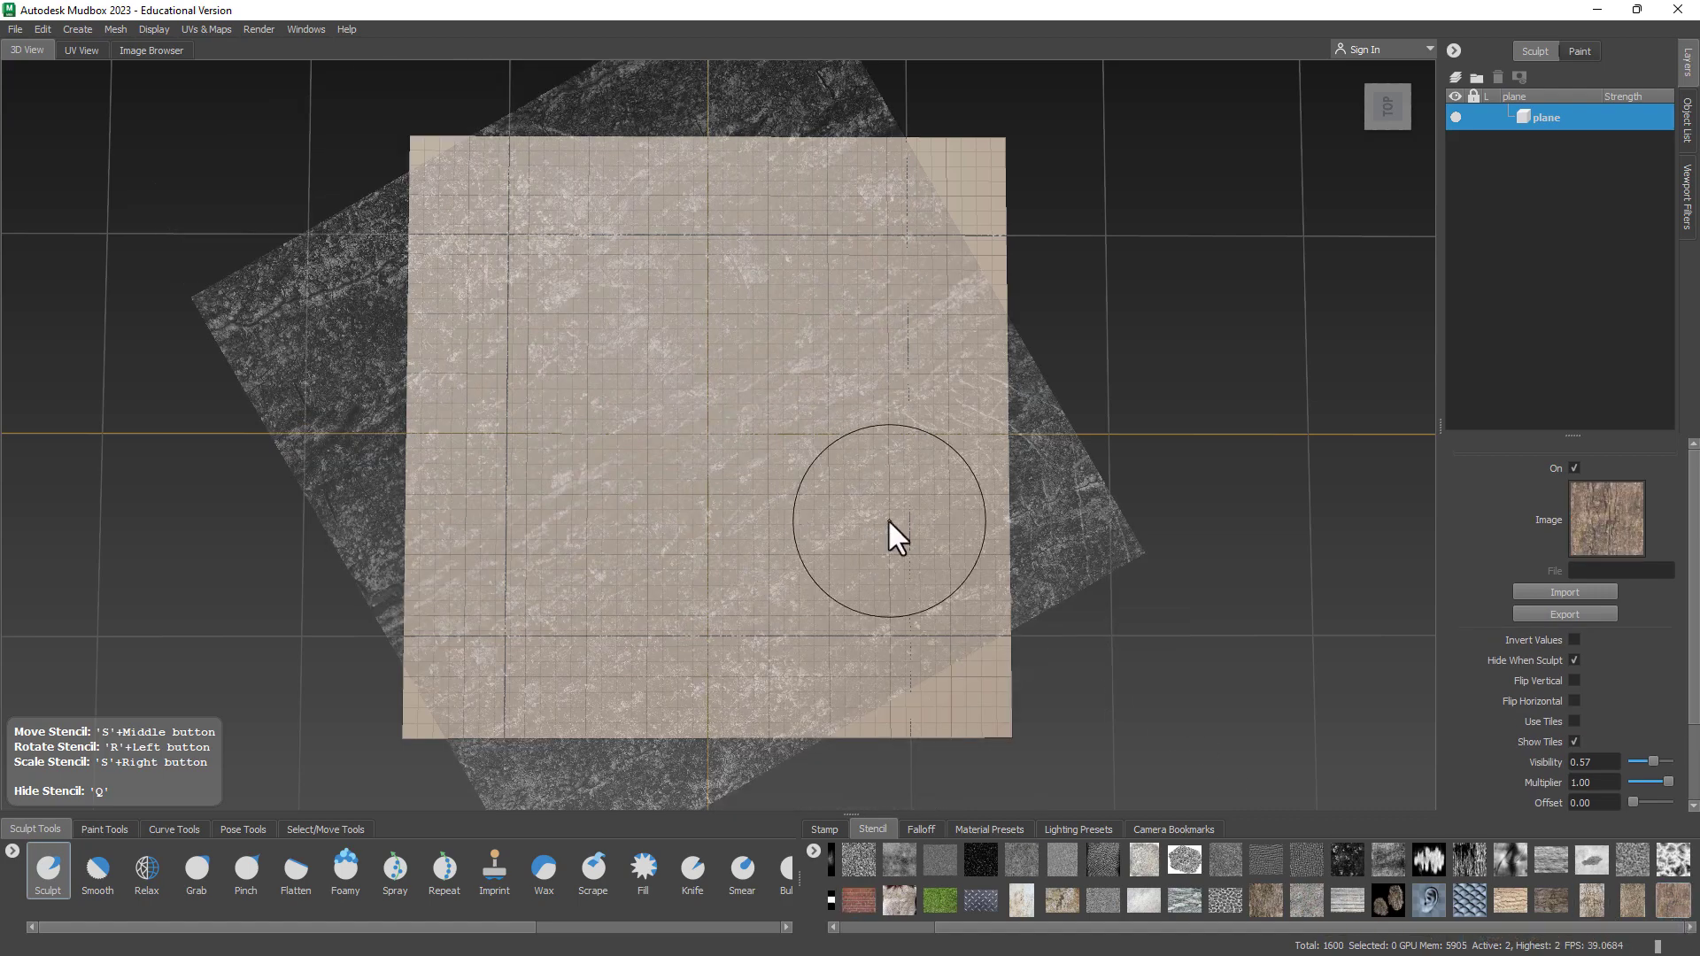
Set the tree bark stencil's rotation to 0
{"action": "scroll", "coordinate": [1628, 720], "scroll_direction": "down", "scroll_amount": 2}
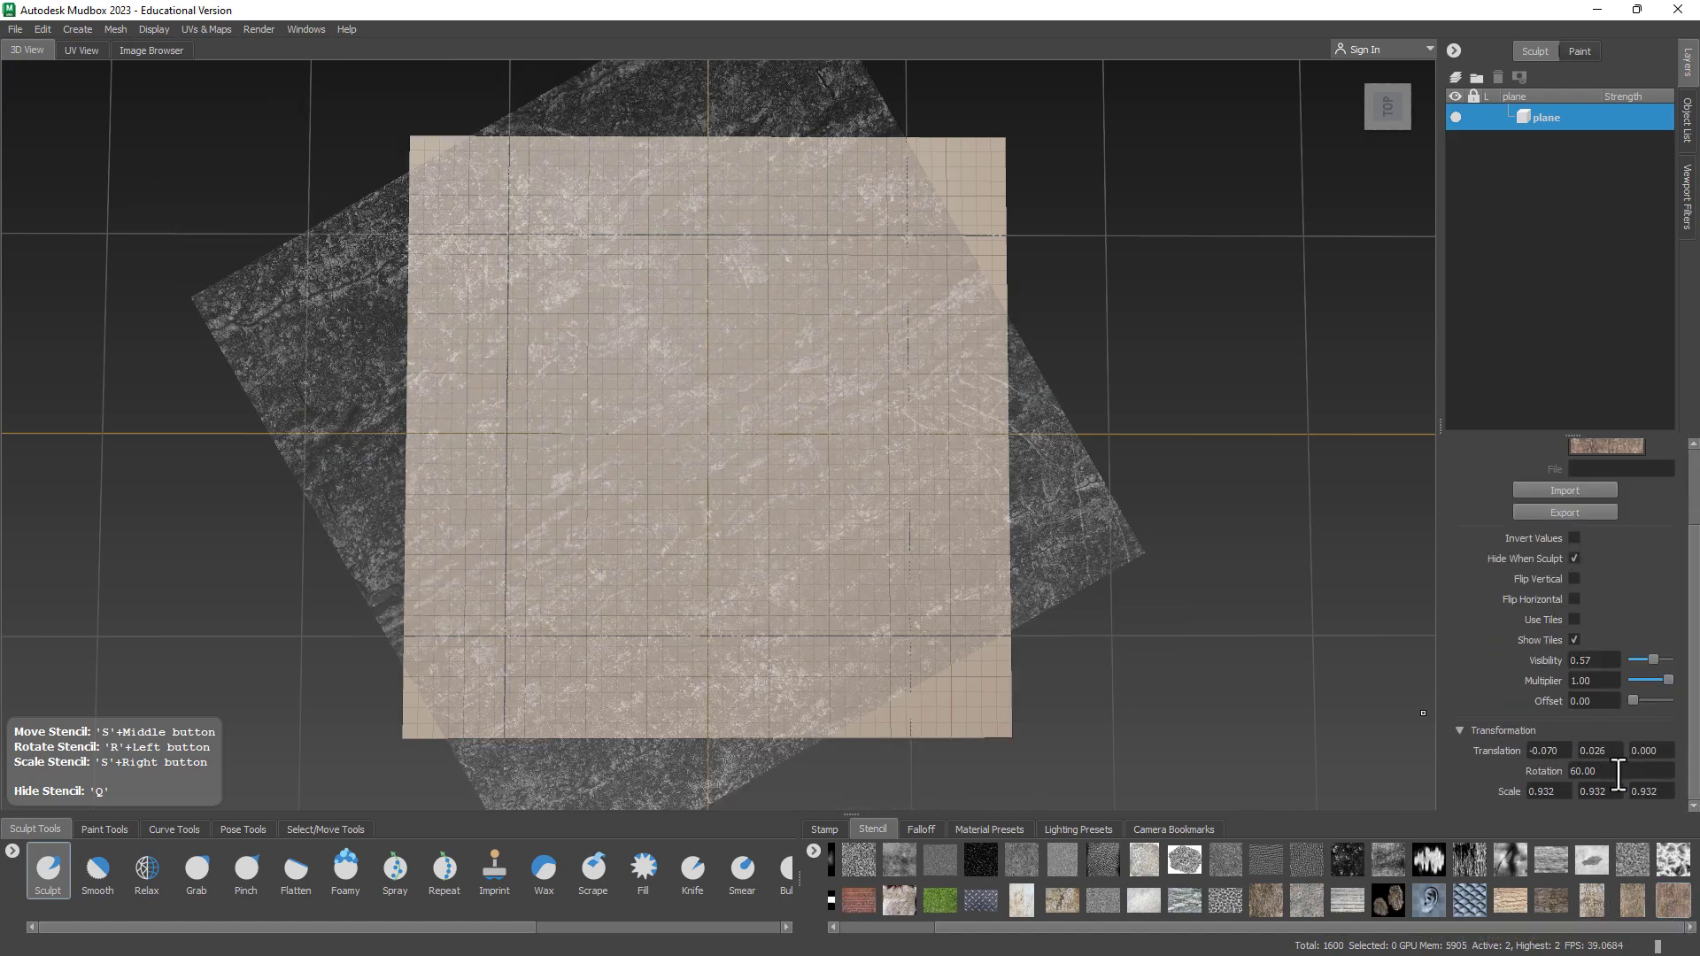
{"action": "left_click_drag", "start_coordinate": [1618, 773], "coordinate": [1509, 772]}
{"action": "type", "text": "0"}
{"action": "key", "text": "Return"}
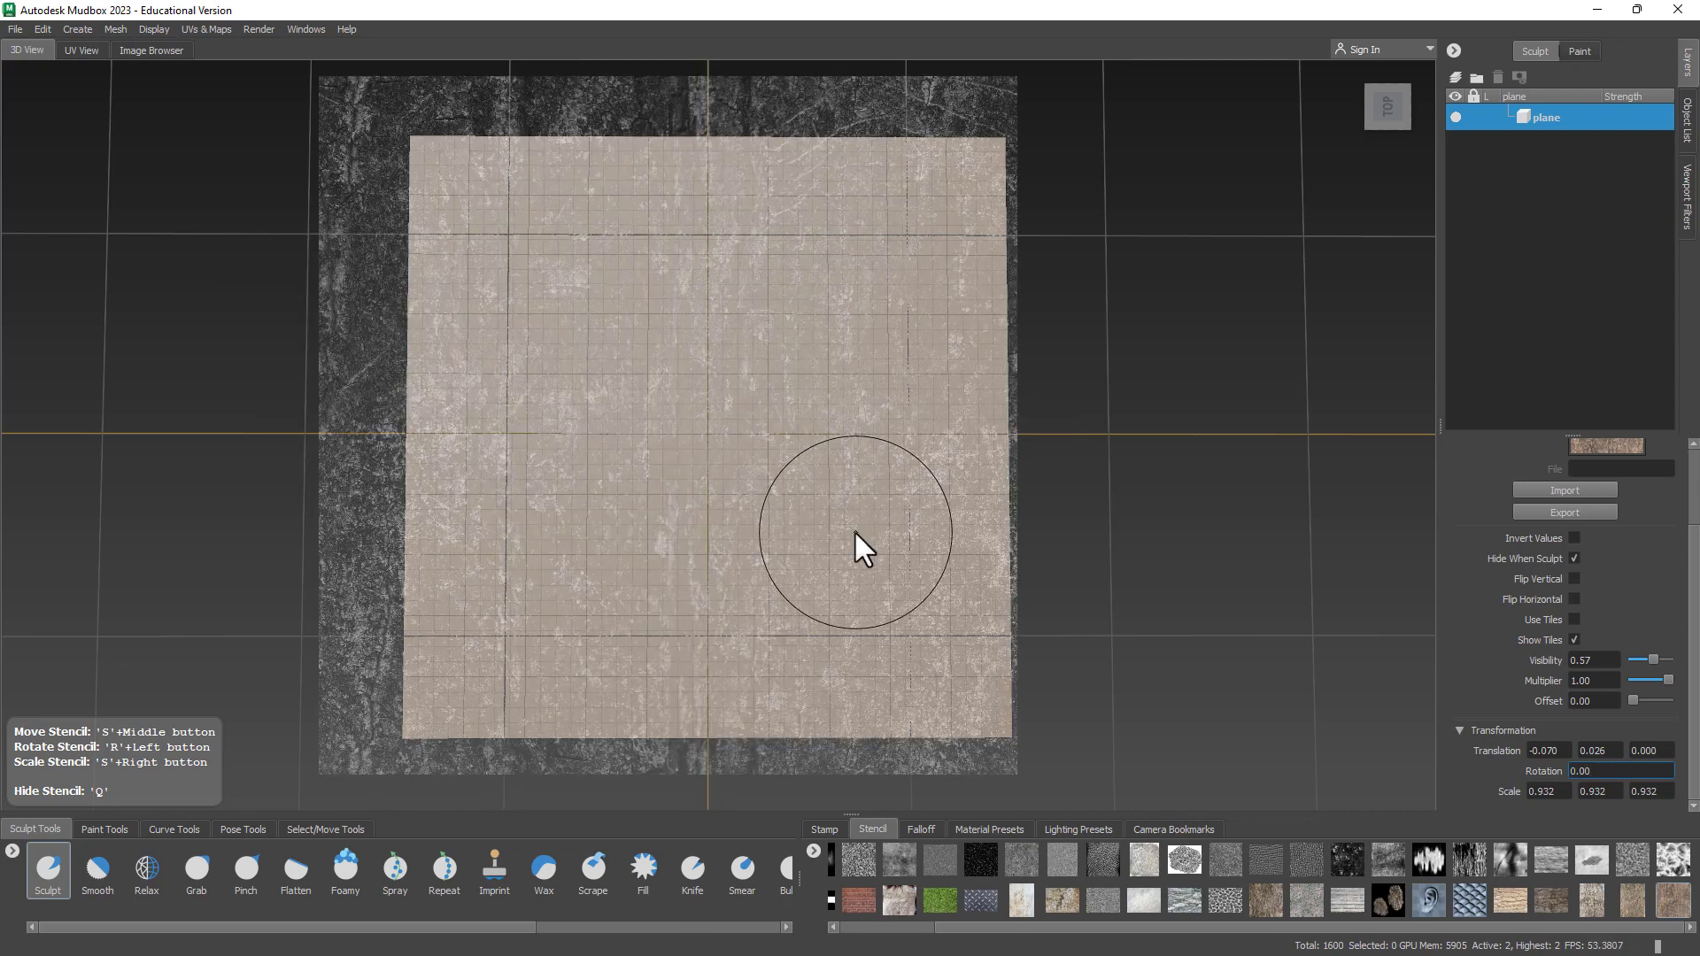
Sculpt a test stroke through the tree bark stencil, undo it, and sculpt fresh strokes across the plane
{"action": "mouse_move", "coordinate": [851, 479]}
{"action": "left_mouse_down"}
{"action": "mouse_move", "coordinate": [776, 413]}
{"action": "mouse_move", "coordinate": [570, 501]}
{"action": "mouse_move", "coordinate": [835, 505]}
{"action": "mouse_move", "coordinate": [805, 428]}
{"action": "mouse_move", "coordinate": [884, 410]}
{"action": "mouse_move", "coordinate": [1040, 456]}
{"action": "left_mouse_up"}
{"action": "key", "text": "ctrl+z"}
{"action": "mouse_move", "coordinate": [784, 483]}
{"action": "left_mouse_down"}
{"action": "mouse_move", "coordinate": [735, 524]}
{"action": "mouse_move", "coordinate": [796, 364]}
{"action": "mouse_move", "coordinate": [990, 467]}
{"action": "mouse_move", "coordinate": [1075, 456]}
{"action": "mouse_move", "coordinate": [1001, 351]}
{"action": "mouse_move", "coordinate": [1108, 501]}
{"action": "mouse_move", "coordinate": [1028, 573]}
{"action": "mouse_move", "coordinate": [1062, 653]}
{"action": "mouse_move", "coordinate": [974, 660]}
{"action": "left_mouse_up"}
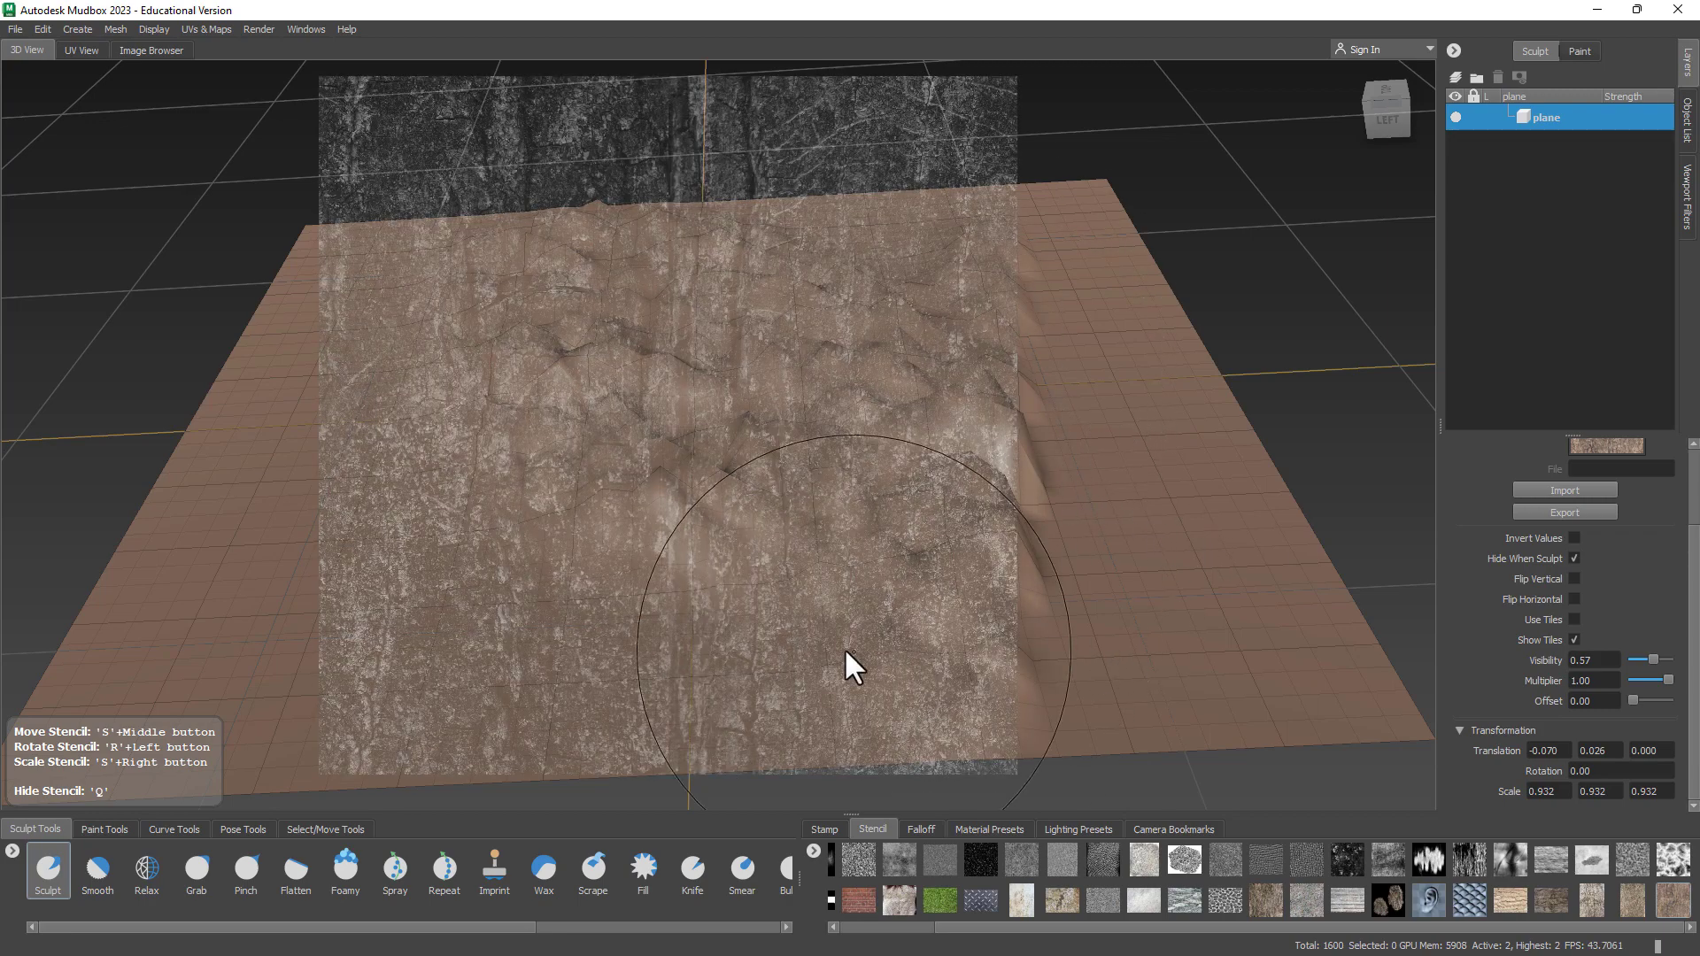
Undo all the tree bark test strokes on the plane and hide the stencil
{"action": "mouse_move", "coordinate": [846, 664]}
{"action": "left_mouse_down"}
{"action": "mouse_move", "coordinate": [219, 630]}
{"action": "mouse_move", "coordinate": [402, 474]}
{"action": "mouse_move", "coordinate": [353, 293]}
{"action": "mouse_move", "coordinate": [461, 243]}
{"action": "left_mouse_up"}
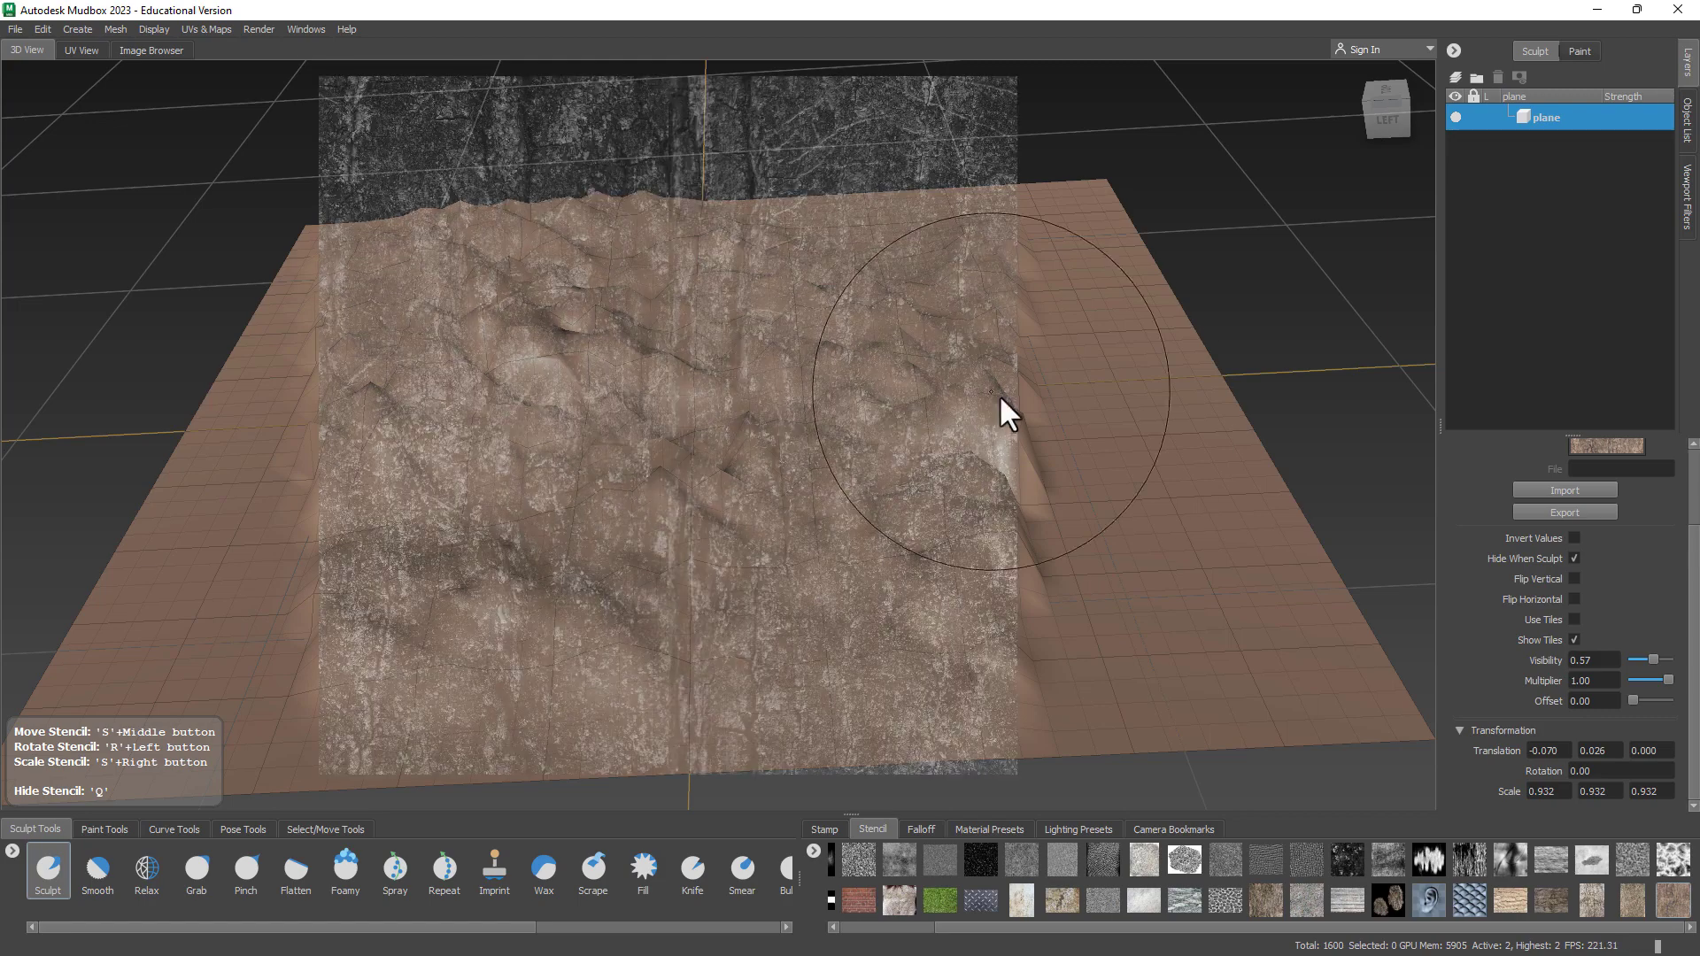
{"action": "key", "text": "ctrl+z"}
{"action": "key", "text": "ctrl+z"}
{"action": "key", "text": "ctrl+z"}
{"action": "key", "text": "ctrl+z"}
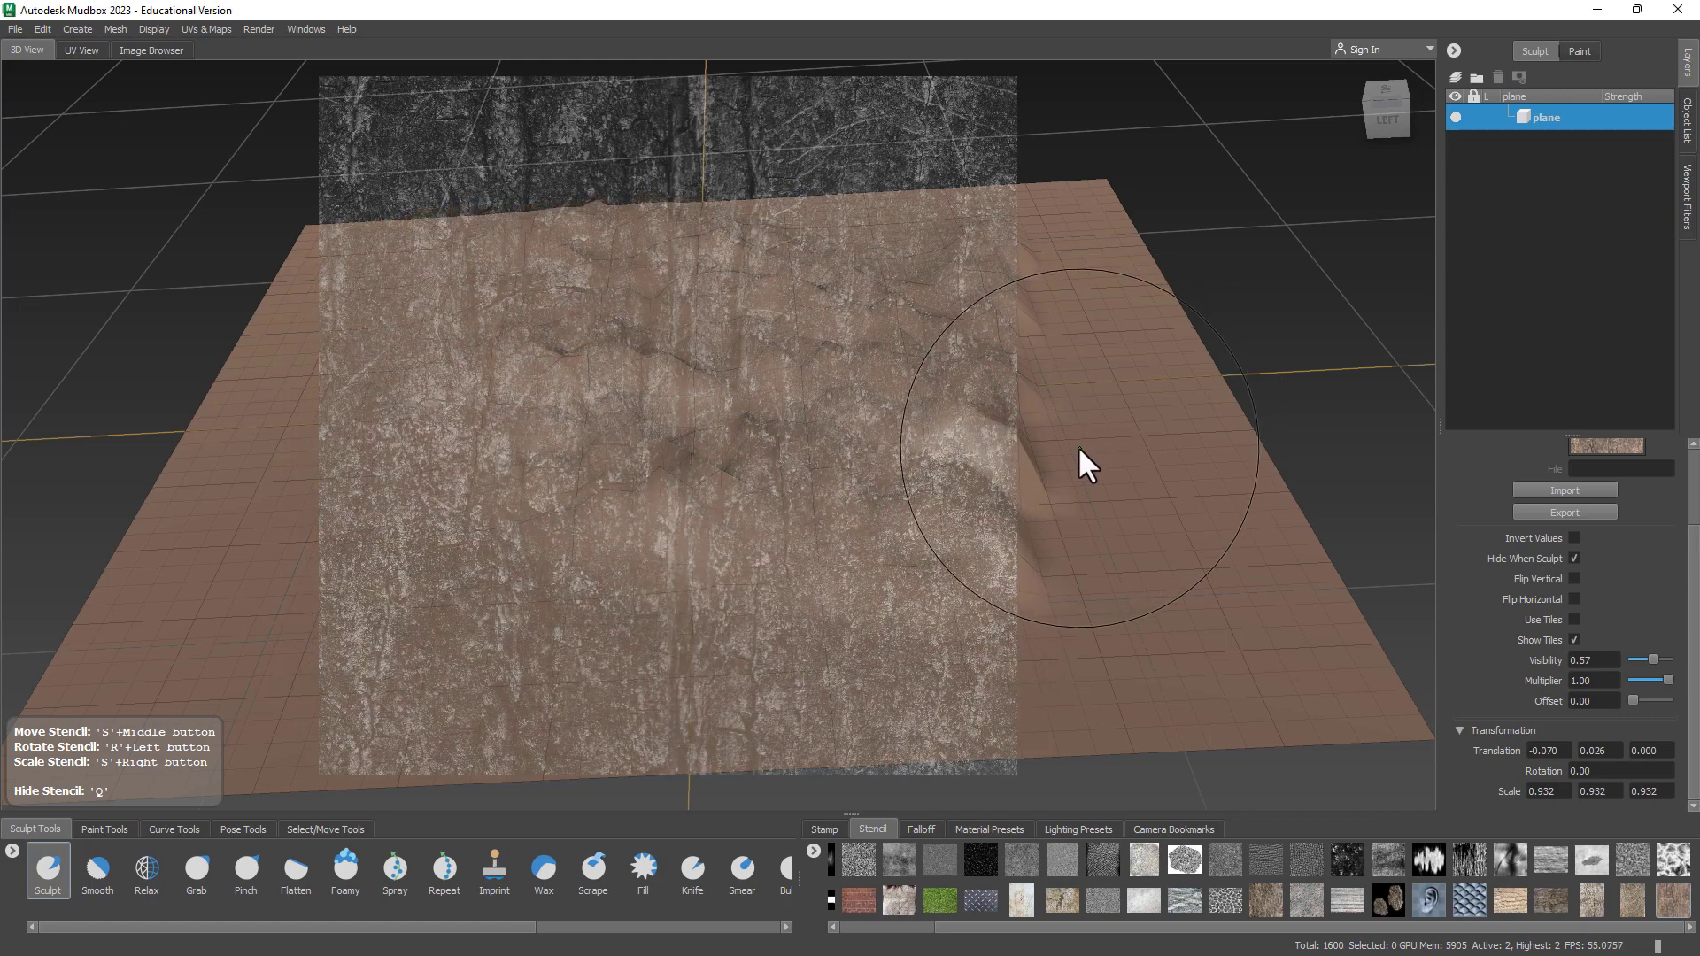
{"action": "key", "text": "q"}
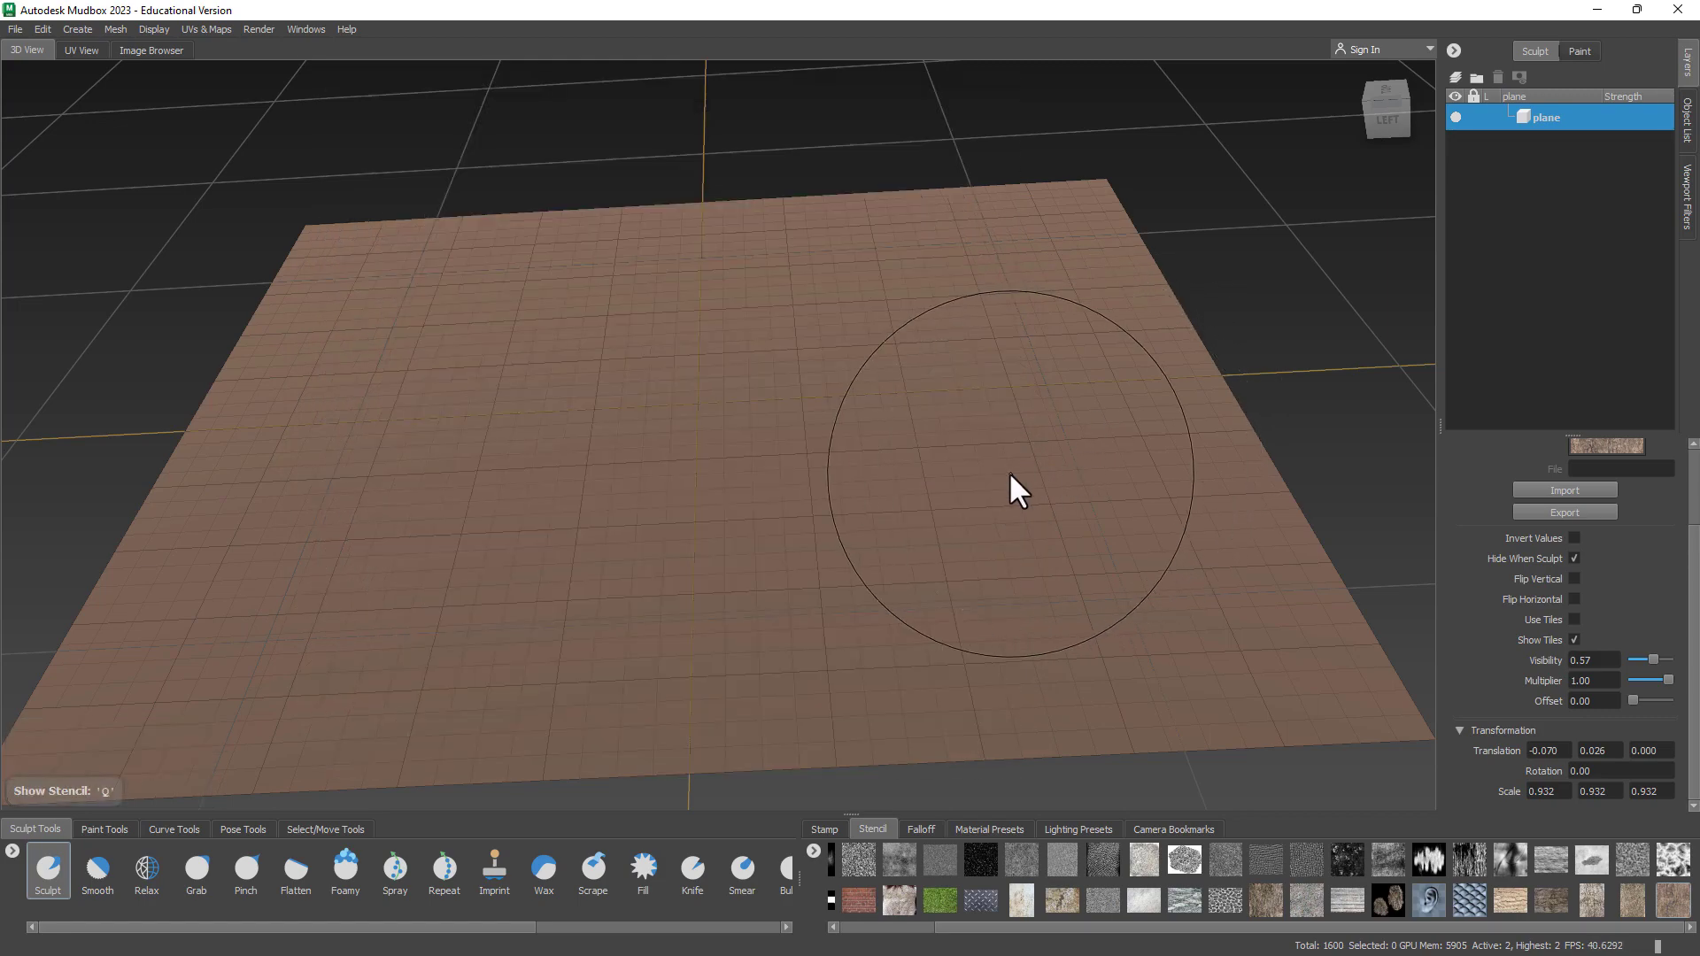
Subdivide the plane to level 4, then sculpt test strokes on it without a stencil and undo them
{"action": "left_click_drag", "start_coordinate": [1008, 471], "coordinate": [951, 560], "text": "alt"}
{"action": "right_click_drag", "start_coordinate": [951, 561], "coordinate": [714, 523], "text": "alt"}
{"action": "left_click_drag", "start_coordinate": [714, 523], "coordinate": [765, 391], "text": "alt"}
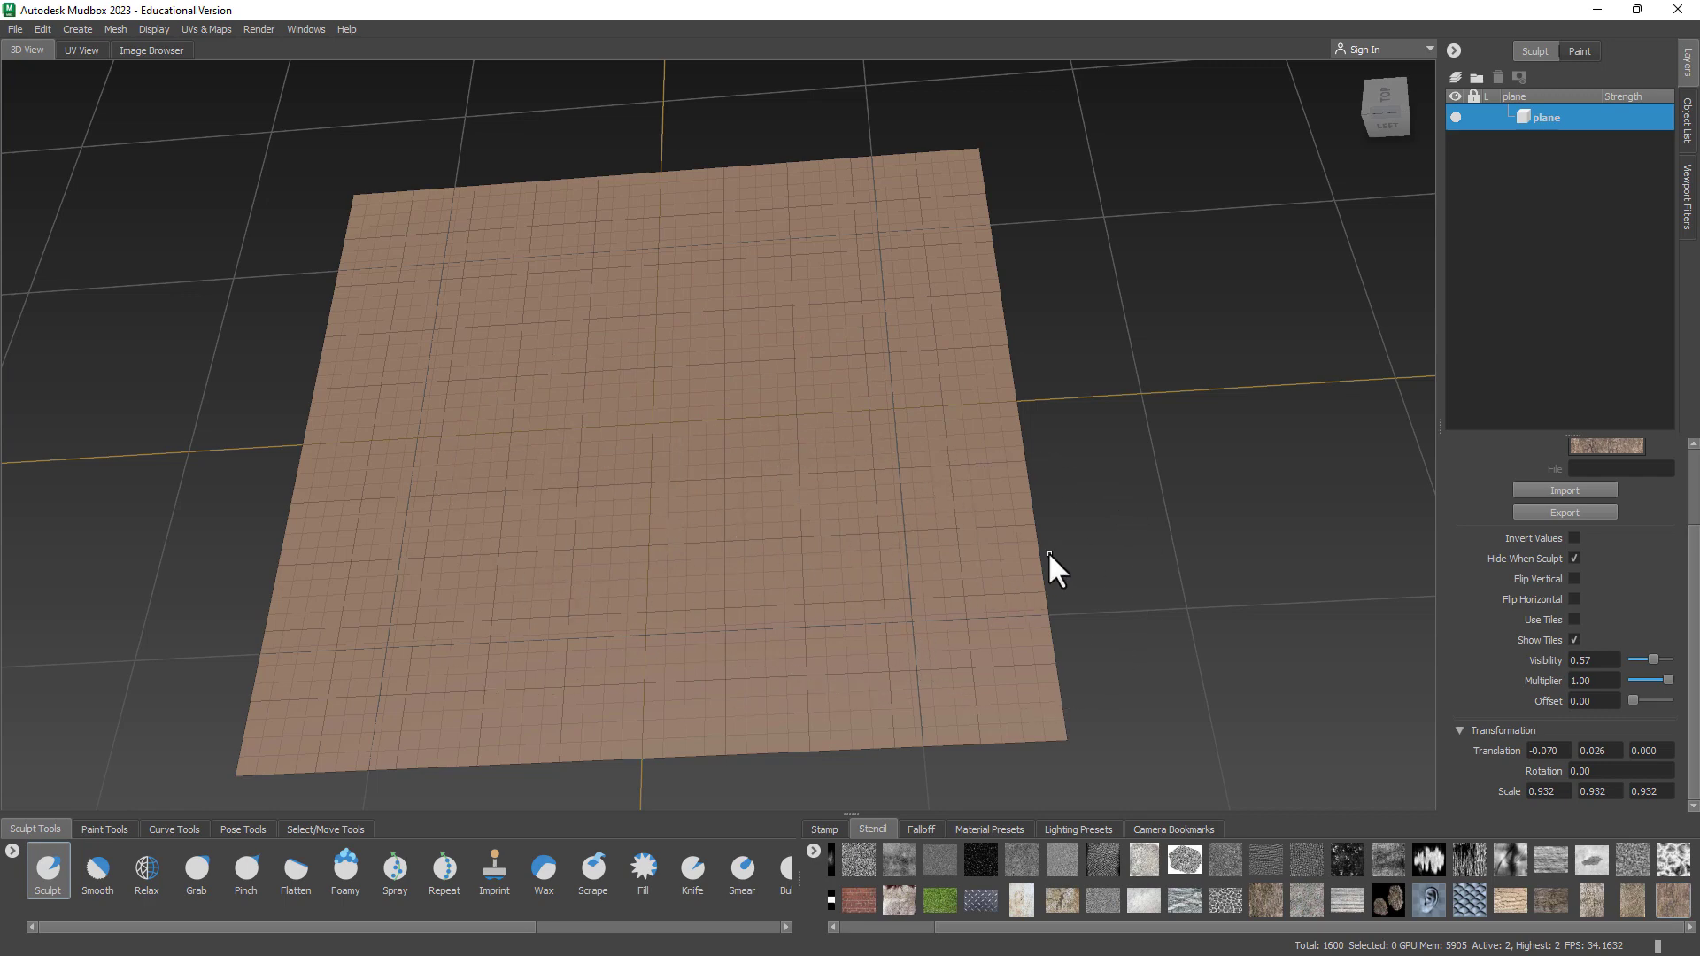
{"action": "key", "text": "shift+d"}
{"action": "key", "text": "shift+d"}
{"action": "mouse_move", "coordinate": [648, 531]}
{"action": "left_mouse_down"}
{"action": "mouse_move", "coordinate": [618, 534]}
{"action": "mouse_move", "coordinate": [767, 485]}
{"action": "mouse_move", "coordinate": [593, 602]}
{"action": "mouse_move", "coordinate": [502, 447]}
{"action": "mouse_move", "coordinate": [795, 359]}
{"action": "mouse_move", "coordinate": [780, 237]}
{"action": "mouse_move", "coordinate": [355, 436]}
{"action": "mouse_move", "coordinate": [614, 729]}
{"action": "mouse_move", "coordinate": [938, 581]}
{"action": "mouse_move", "coordinate": [443, 554]}
{"action": "mouse_move", "coordinate": [931, 465]}
{"action": "mouse_move", "coordinate": [898, 549]}
{"action": "left_mouse_up"}
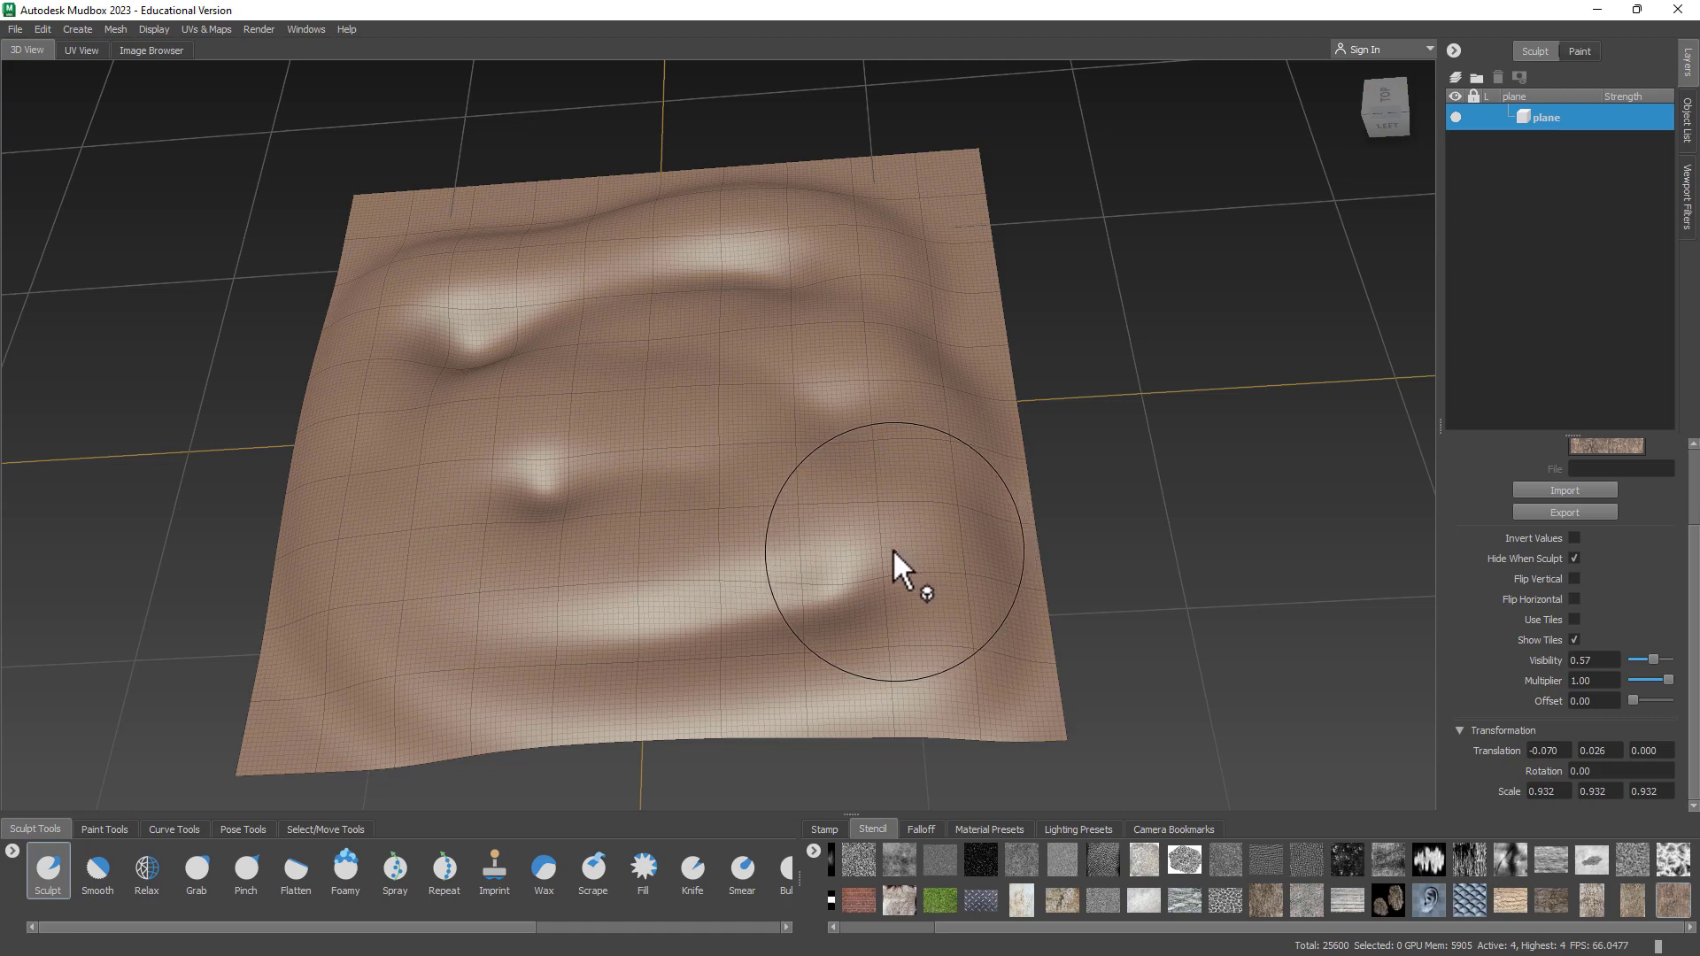
{"action": "key", "text": "ctrl+z"}
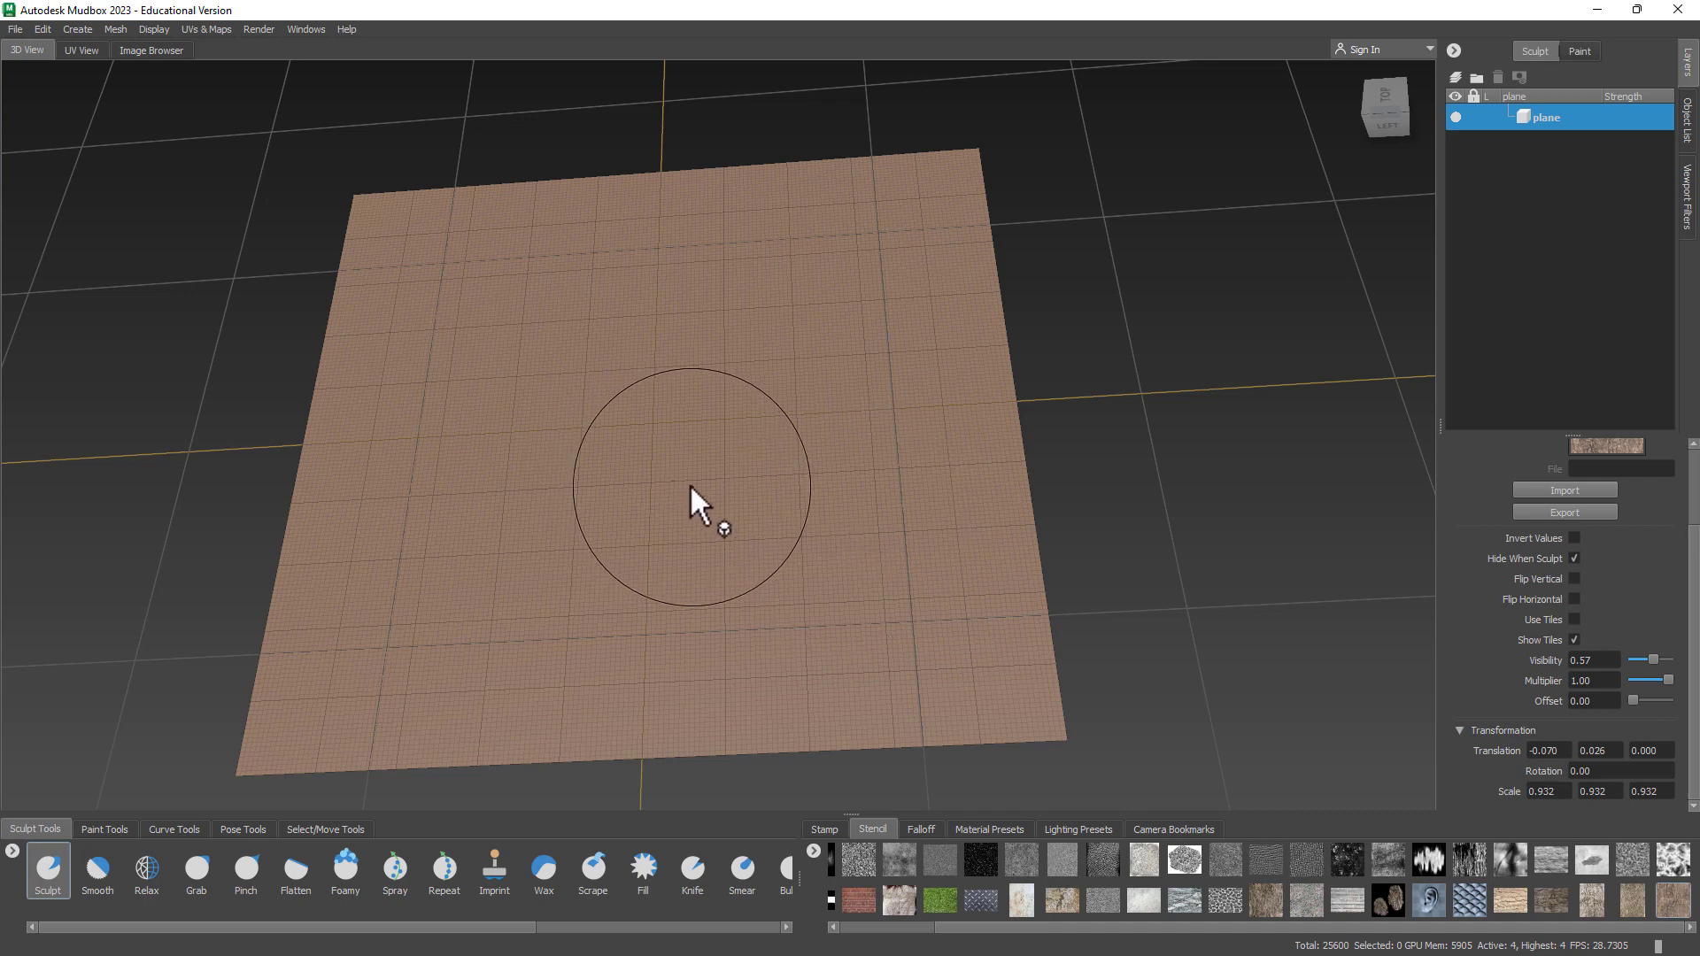
Subdivide the plane to level 5, then sculpt a test stroke and undo it
{"action": "key", "text": "shift+d"}
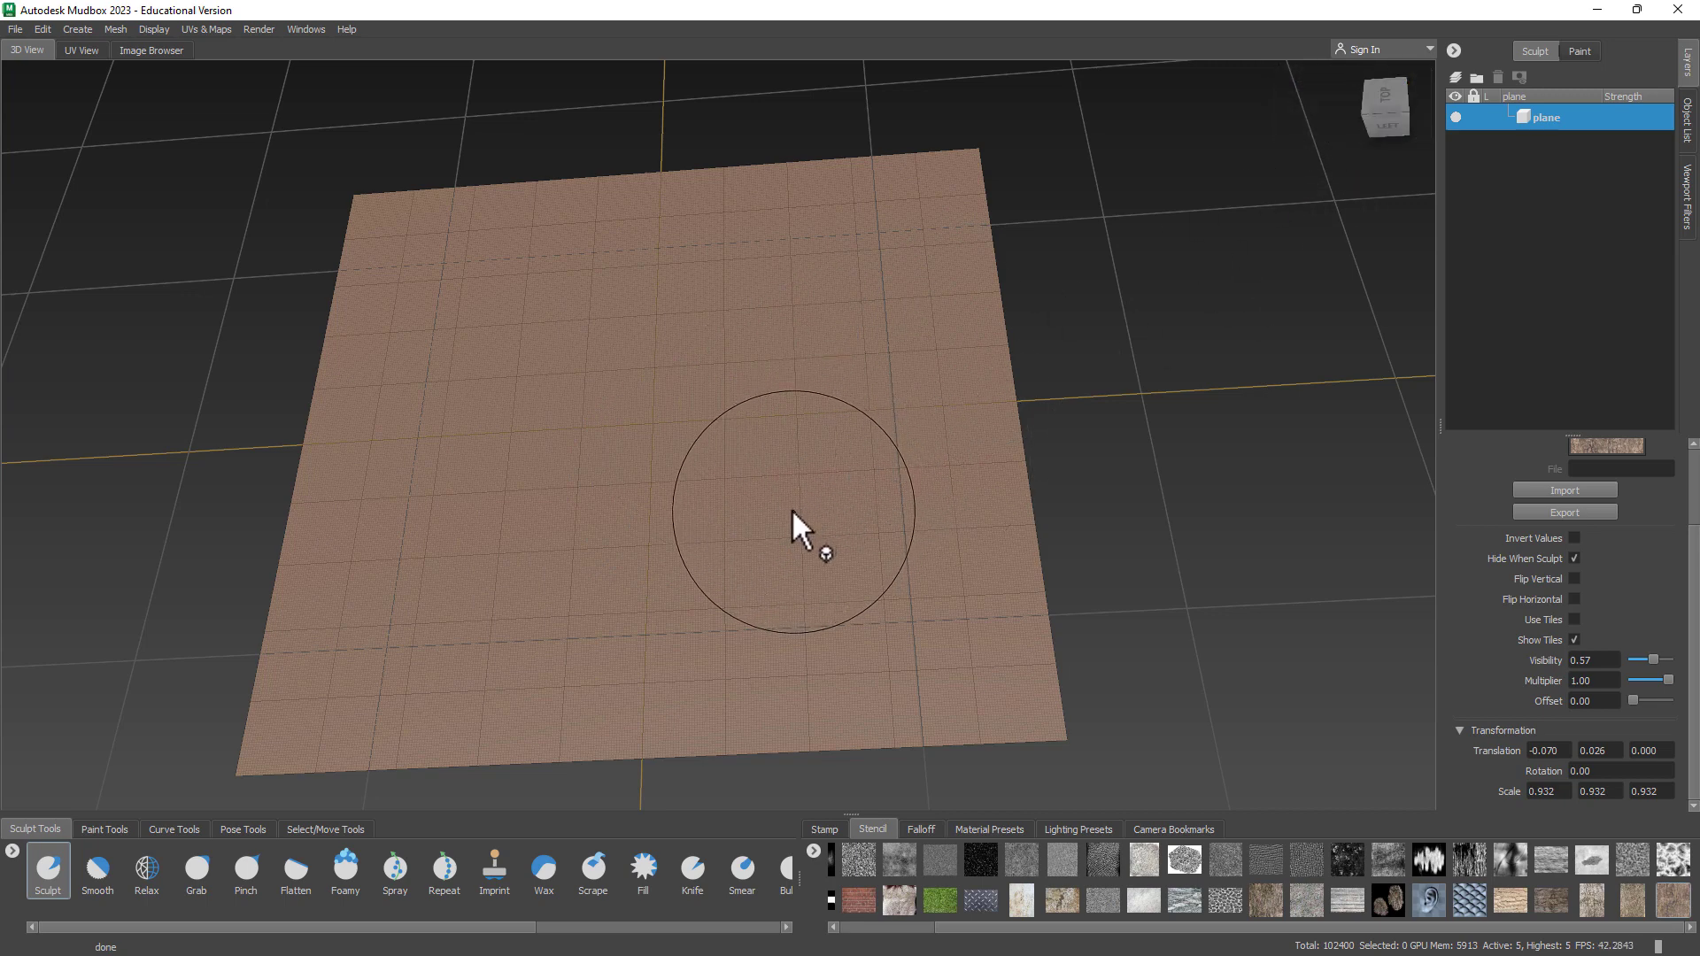
{"action": "mouse_move", "coordinate": [742, 533]}
{"action": "left_mouse_down"}
{"action": "mouse_move", "coordinate": [542, 518]}
{"action": "mouse_move", "coordinate": [528, 443]}
{"action": "mouse_move", "coordinate": [486, 629]}
{"action": "mouse_move", "coordinate": [569, 417]}
{"action": "mouse_move", "coordinate": [821, 580]}
{"action": "mouse_move", "coordinate": [539, 334]}
{"action": "mouse_move", "coordinate": [801, 498]}
{"action": "mouse_move", "coordinate": [772, 671]}
{"action": "left_mouse_up"}
{"action": "key", "text": "ctrl+z"}
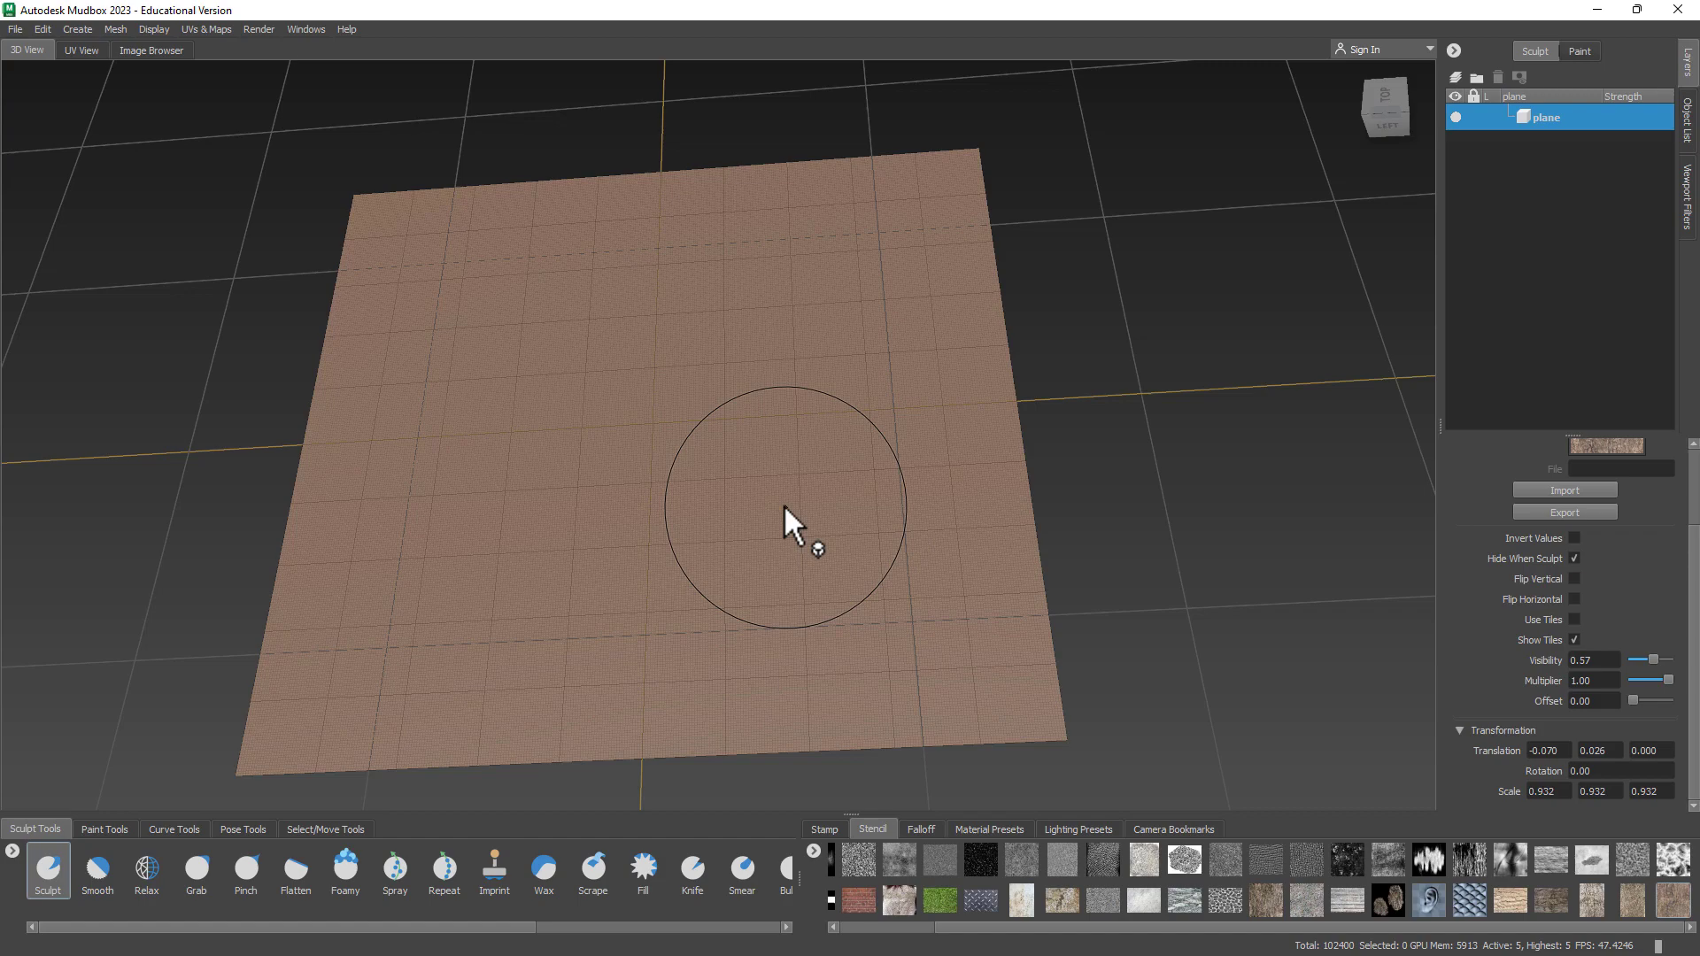
Step the plane down to subdivision level 1
{"action": "key", "text": "Page_Down"}
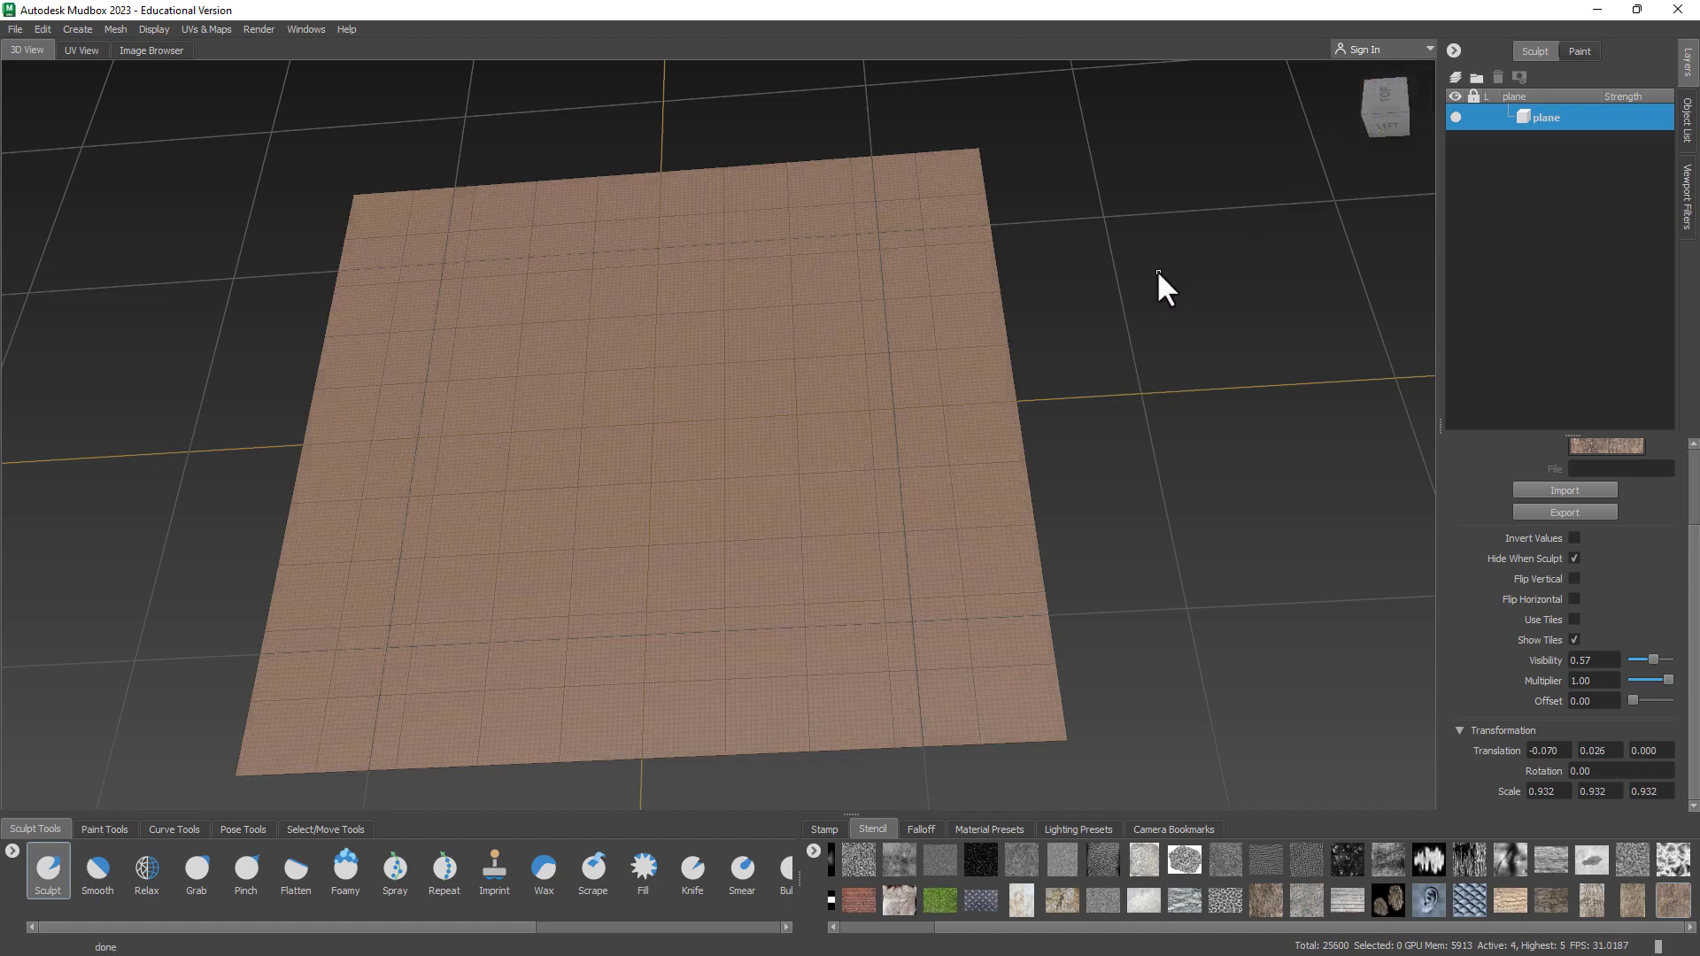
{"action": "key", "text": "Page_Down"}
{"action": "key", "text": "Page_Down"}
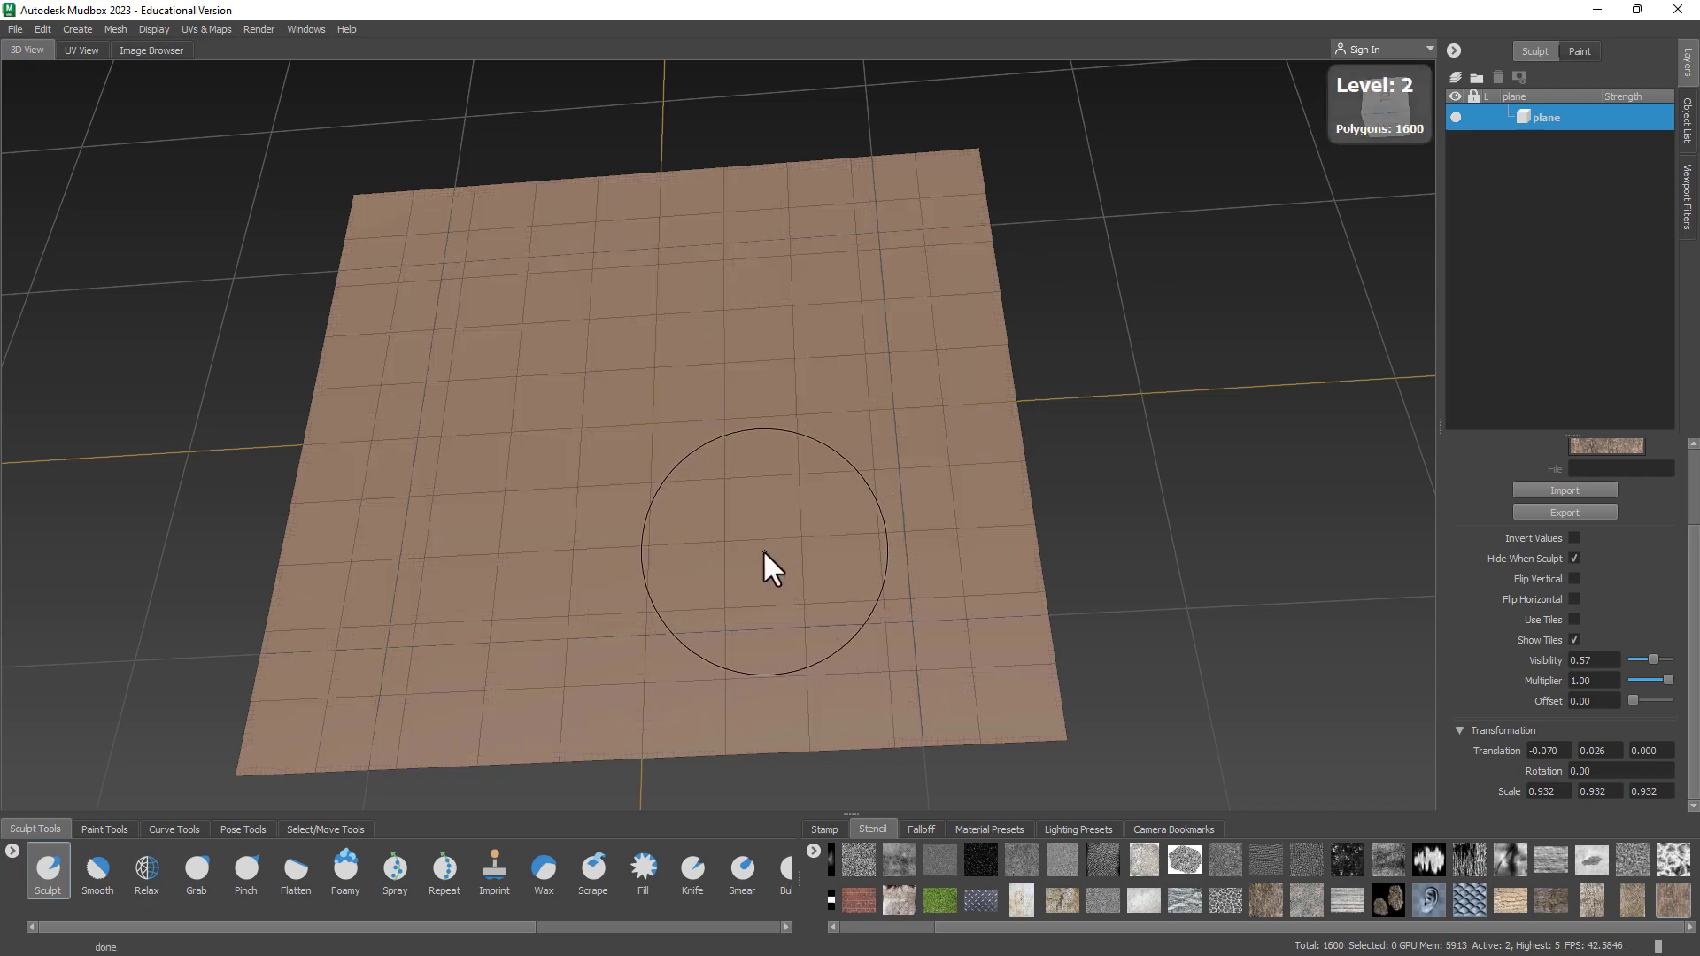
{"action": "key", "text": "Page_Down"}
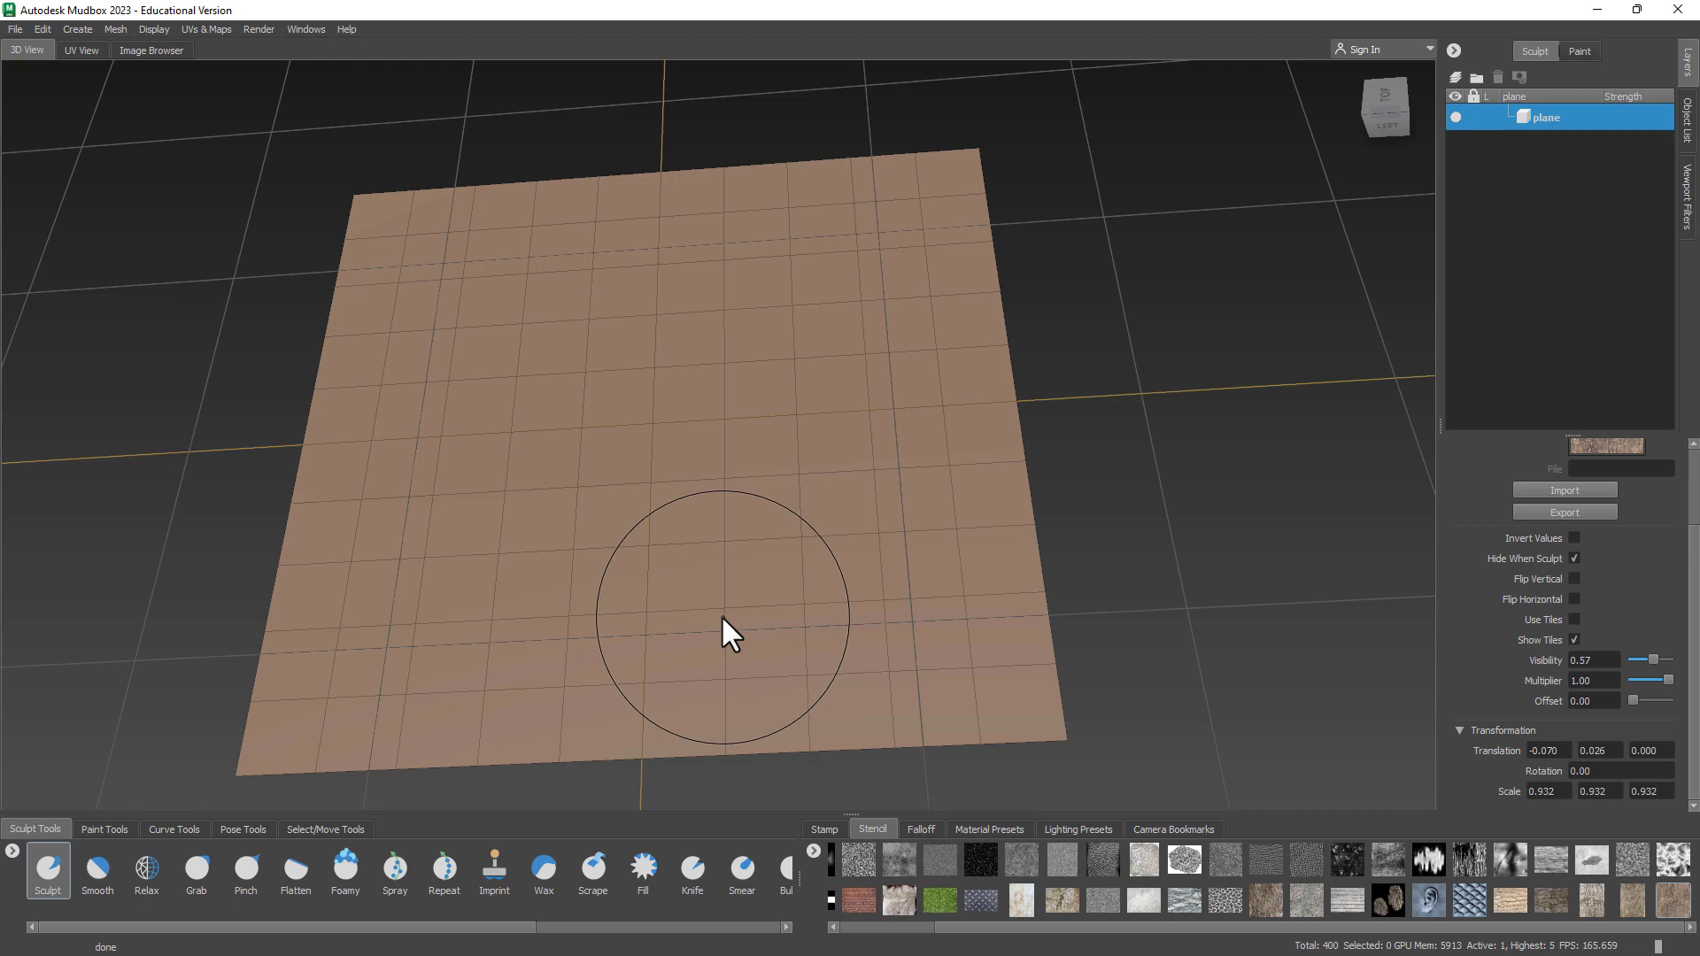
Return the plane to subdivision level 5, sculpt test strokes across it without a stencil, and undo them
{"action": "key", "text": "shift+d"}
{"action": "key", "text": "shift+d"}
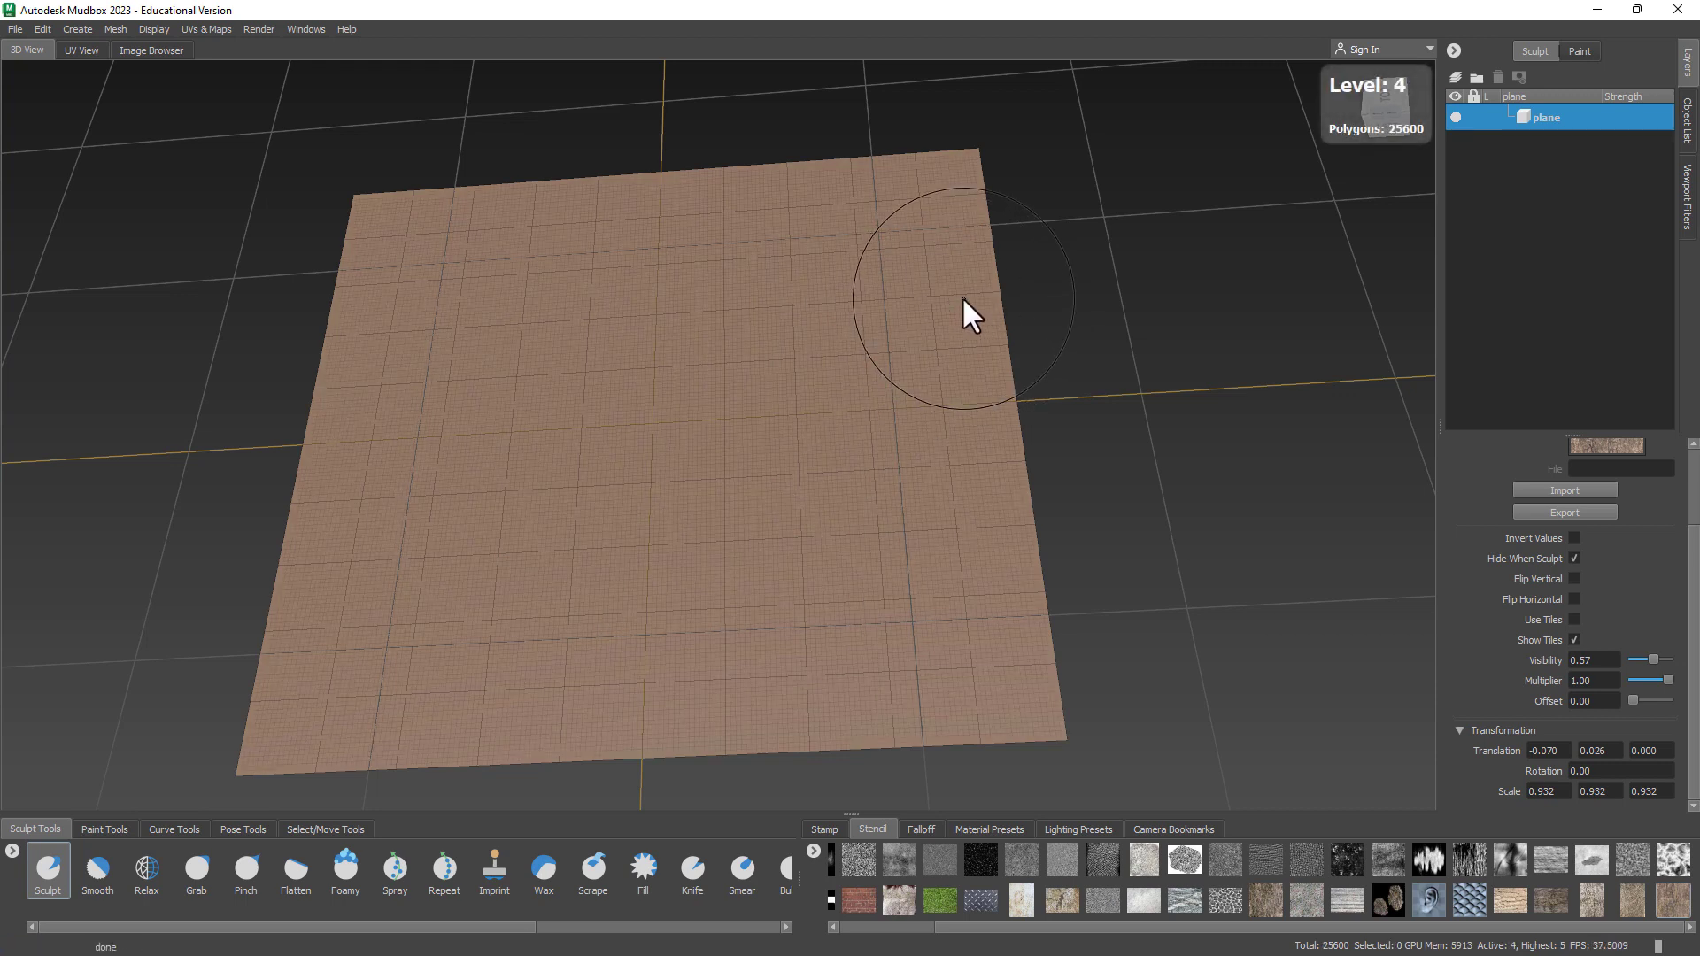
{"action": "key", "text": "shift+d"}
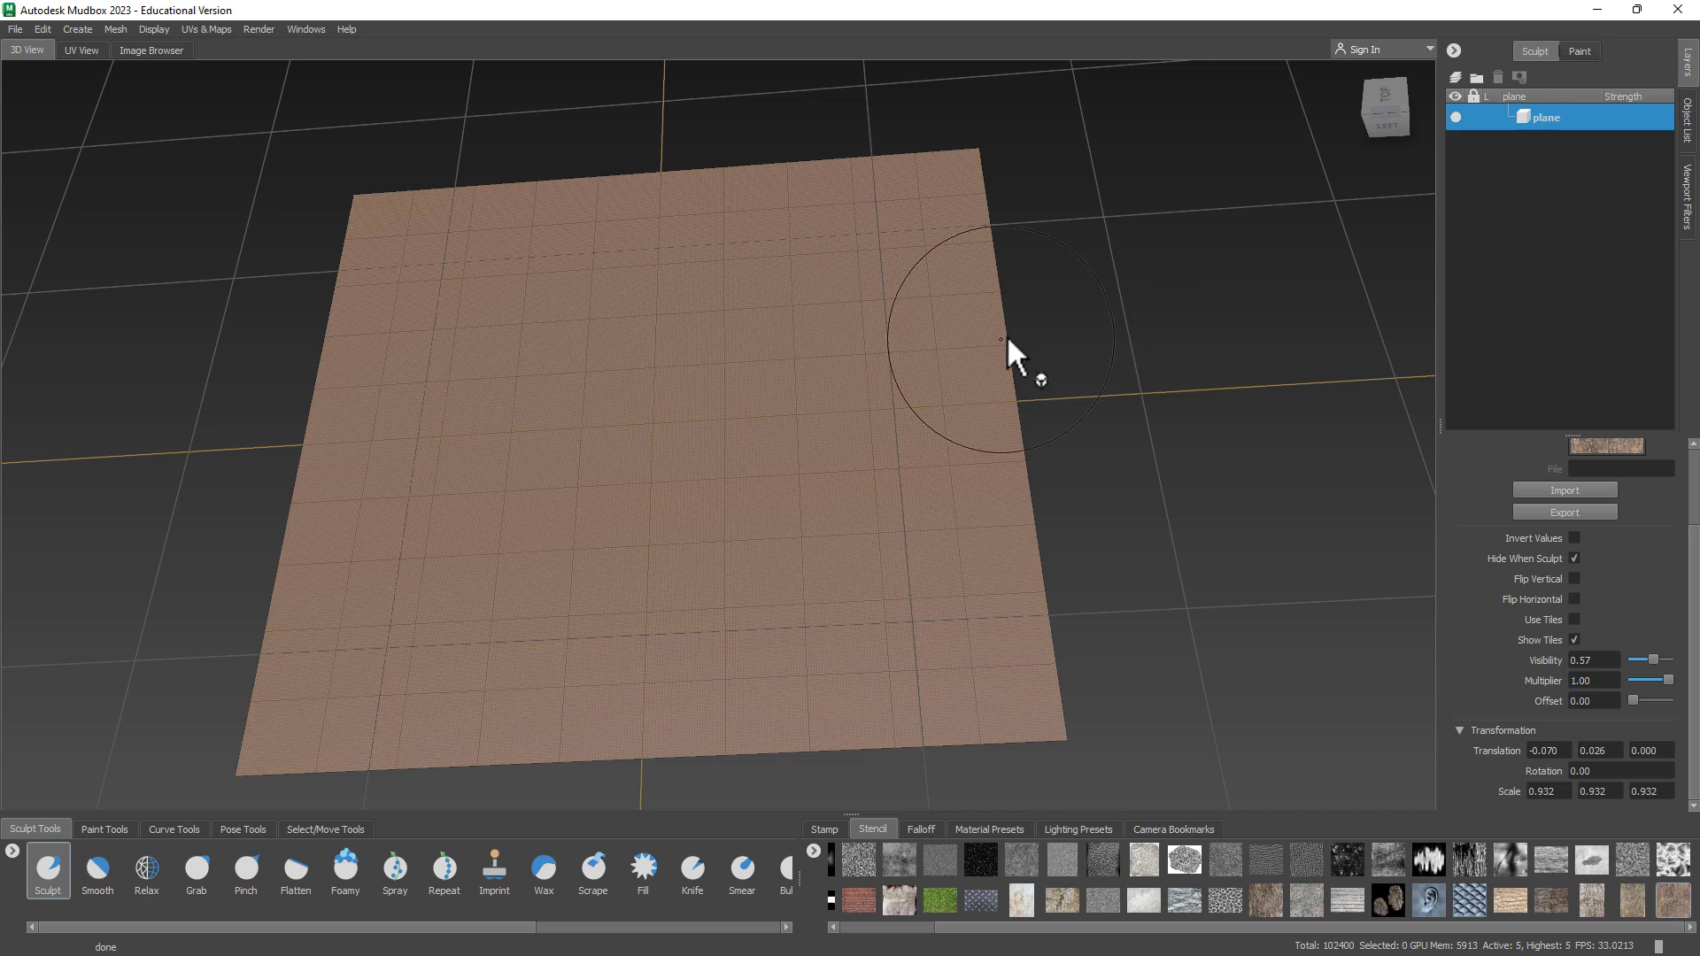
{"action": "mouse_move", "coordinate": [640, 434]}
{"action": "left_mouse_down"}
{"action": "mouse_move", "coordinate": [713, 523]}
{"action": "mouse_move", "coordinate": [854, 542]}
{"action": "mouse_move", "coordinate": [382, 323]}
{"action": "mouse_move", "coordinate": [598, 217]}
{"action": "mouse_move", "coordinate": [864, 757]}
{"action": "mouse_move", "coordinate": [677, 276]}
{"action": "mouse_move", "coordinate": [691, 550]}
{"action": "mouse_move", "coordinate": [596, 443]}
{"action": "mouse_move", "coordinate": [926, 649]}
{"action": "mouse_move", "coordinate": [657, 577]}
{"action": "left_mouse_up"}
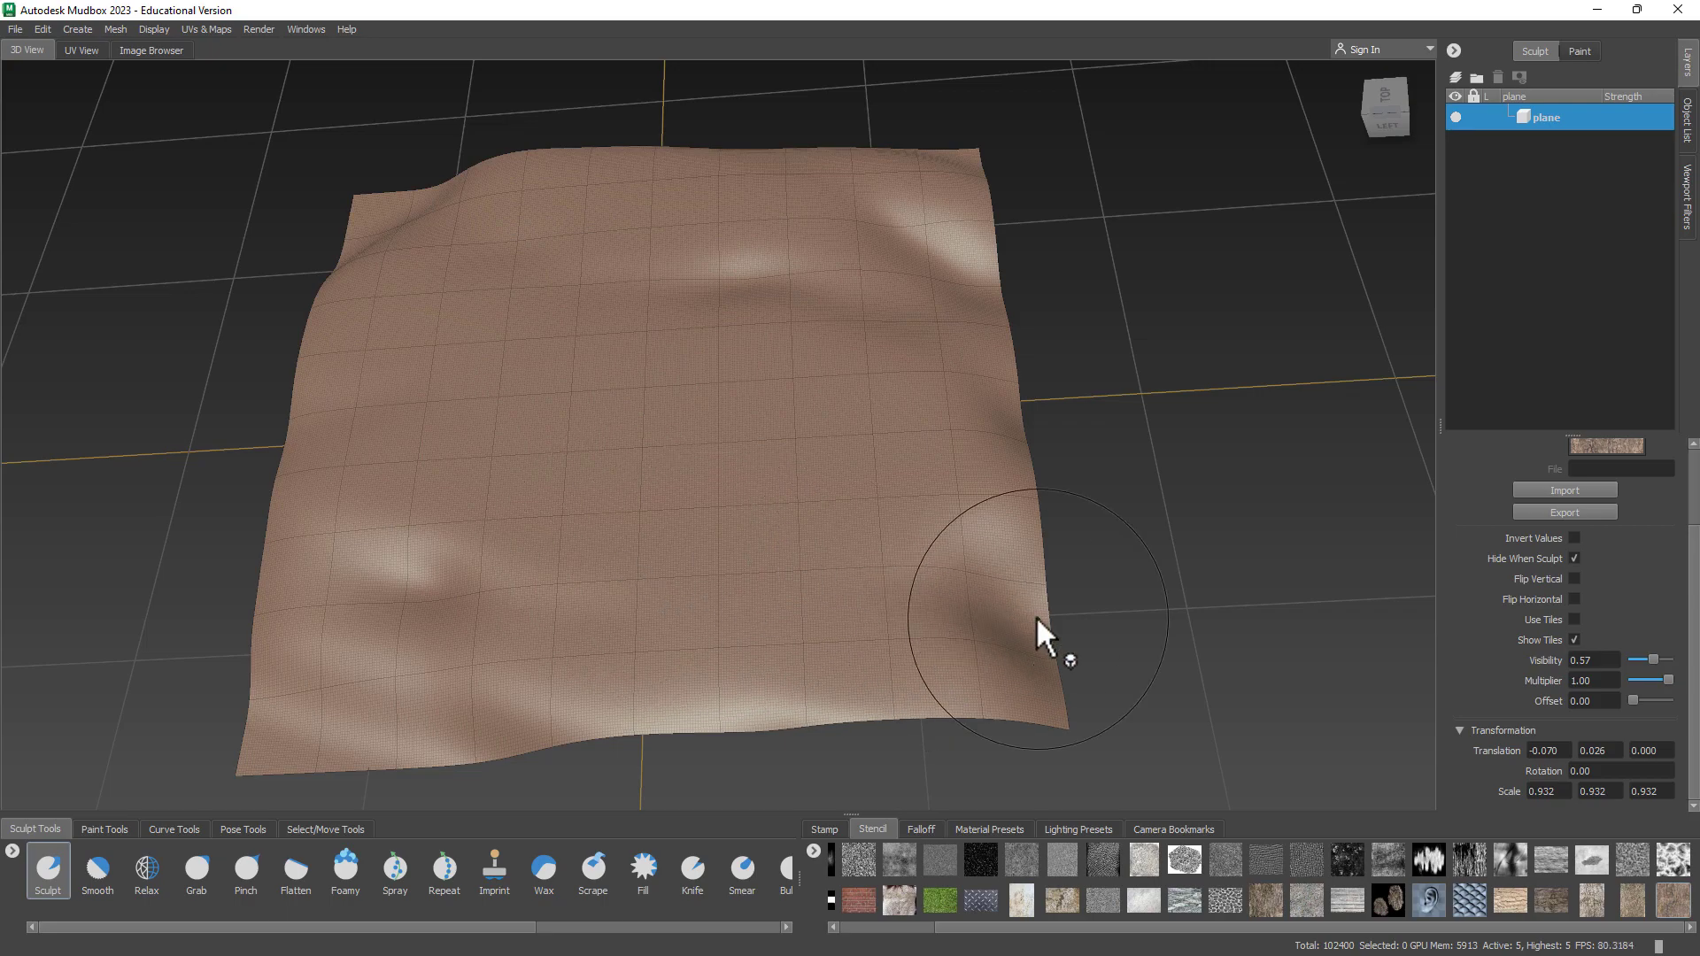
{"action": "key", "text": "ctrl+z"}
Apply the tree bark stencil at the end of the collection, then sculpt test strokes through it and undo them
{"action": "mouse_move", "coordinate": [877, 559]}
{"action": "left_mouse_down", "text": "alt"}
{"action": "mouse_move", "coordinate": [853, 584]}
{"action": "mouse_move", "coordinate": [887, 632]}
{"action": "left_mouse_up", "text": "alt"}
{"action": "right_click_drag", "start_coordinate": [482, 588], "coordinate": [1002, 588], "text": "alt"}
{"action": "left_click_drag", "start_coordinate": [1002, 588], "coordinate": [1025, 500], "text": "alt"}
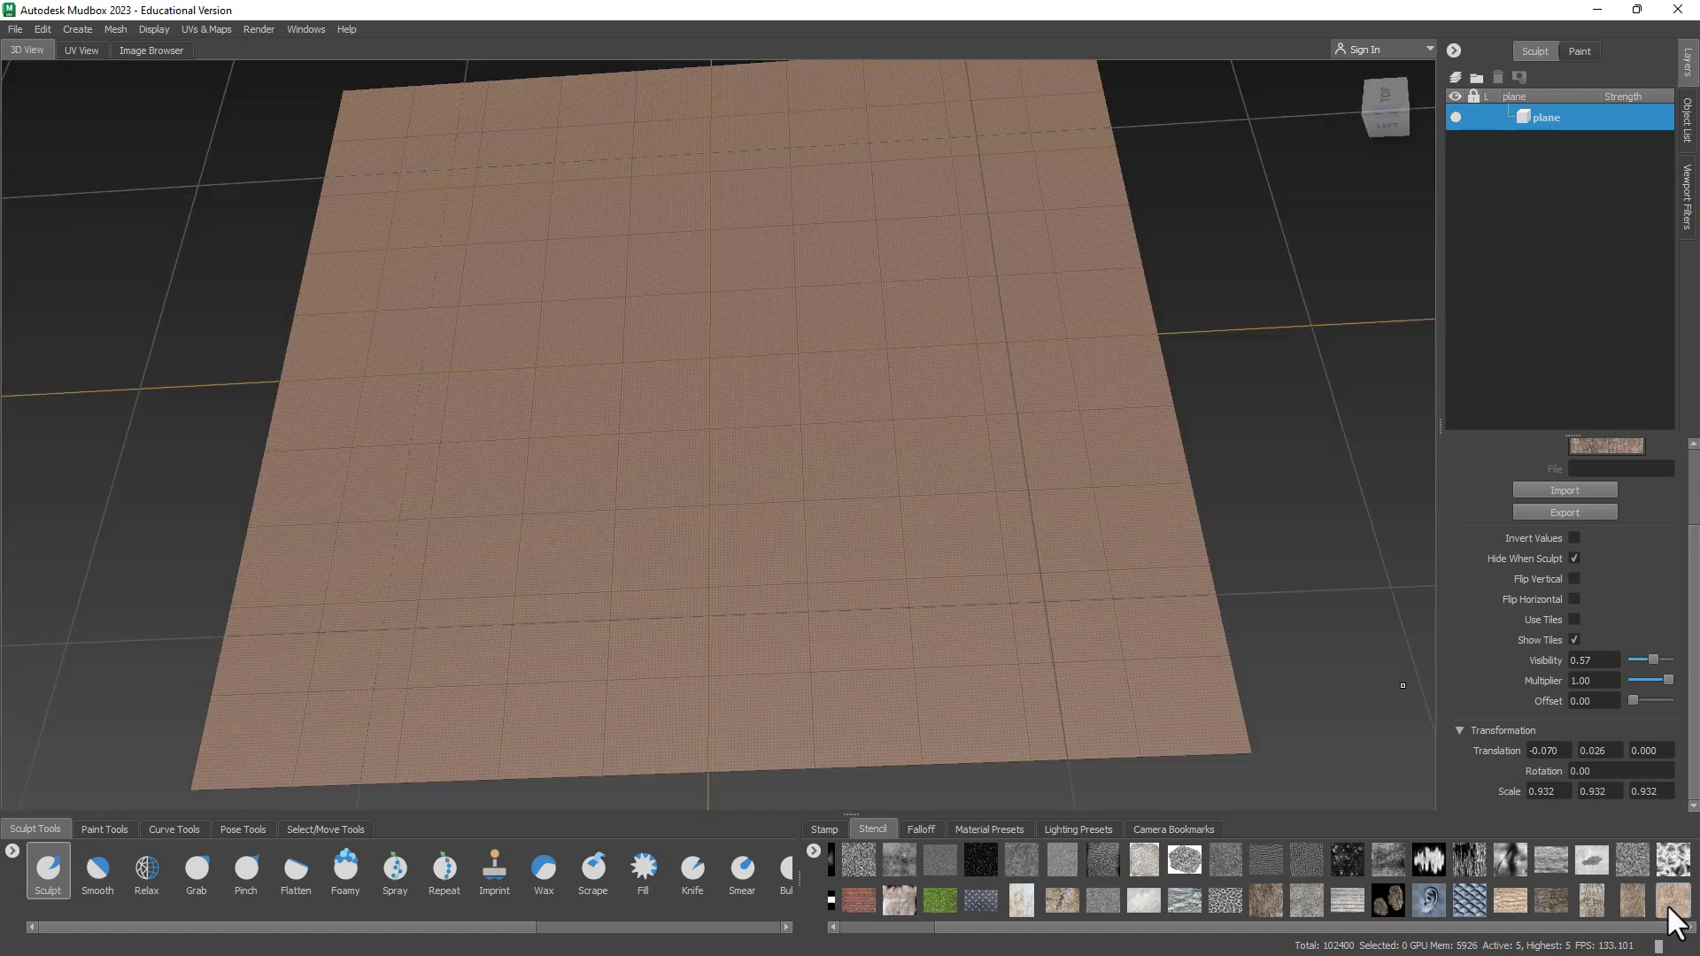
{"action": "left_click", "coordinate": [1673, 904]}
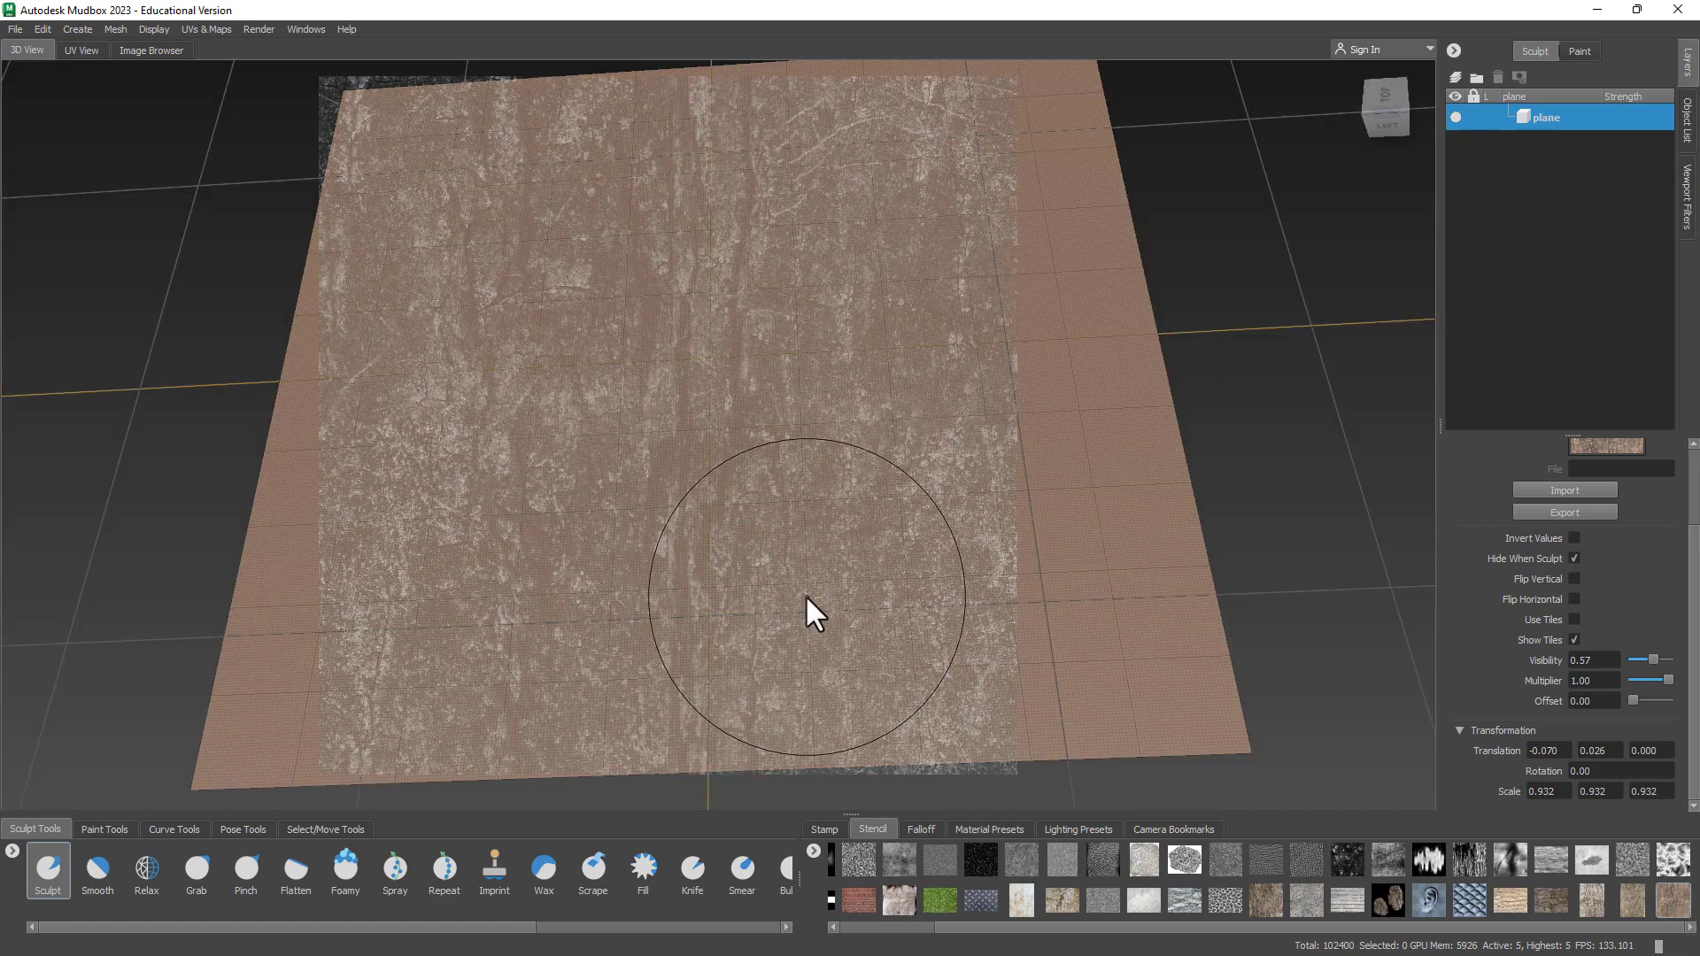
{"action": "mouse_move", "coordinate": [808, 607]}
{"action": "left_mouse_down"}
{"action": "mouse_move", "coordinate": [649, 497]}
{"action": "mouse_move", "coordinate": [660, 425]}
{"action": "left_mouse_up"}
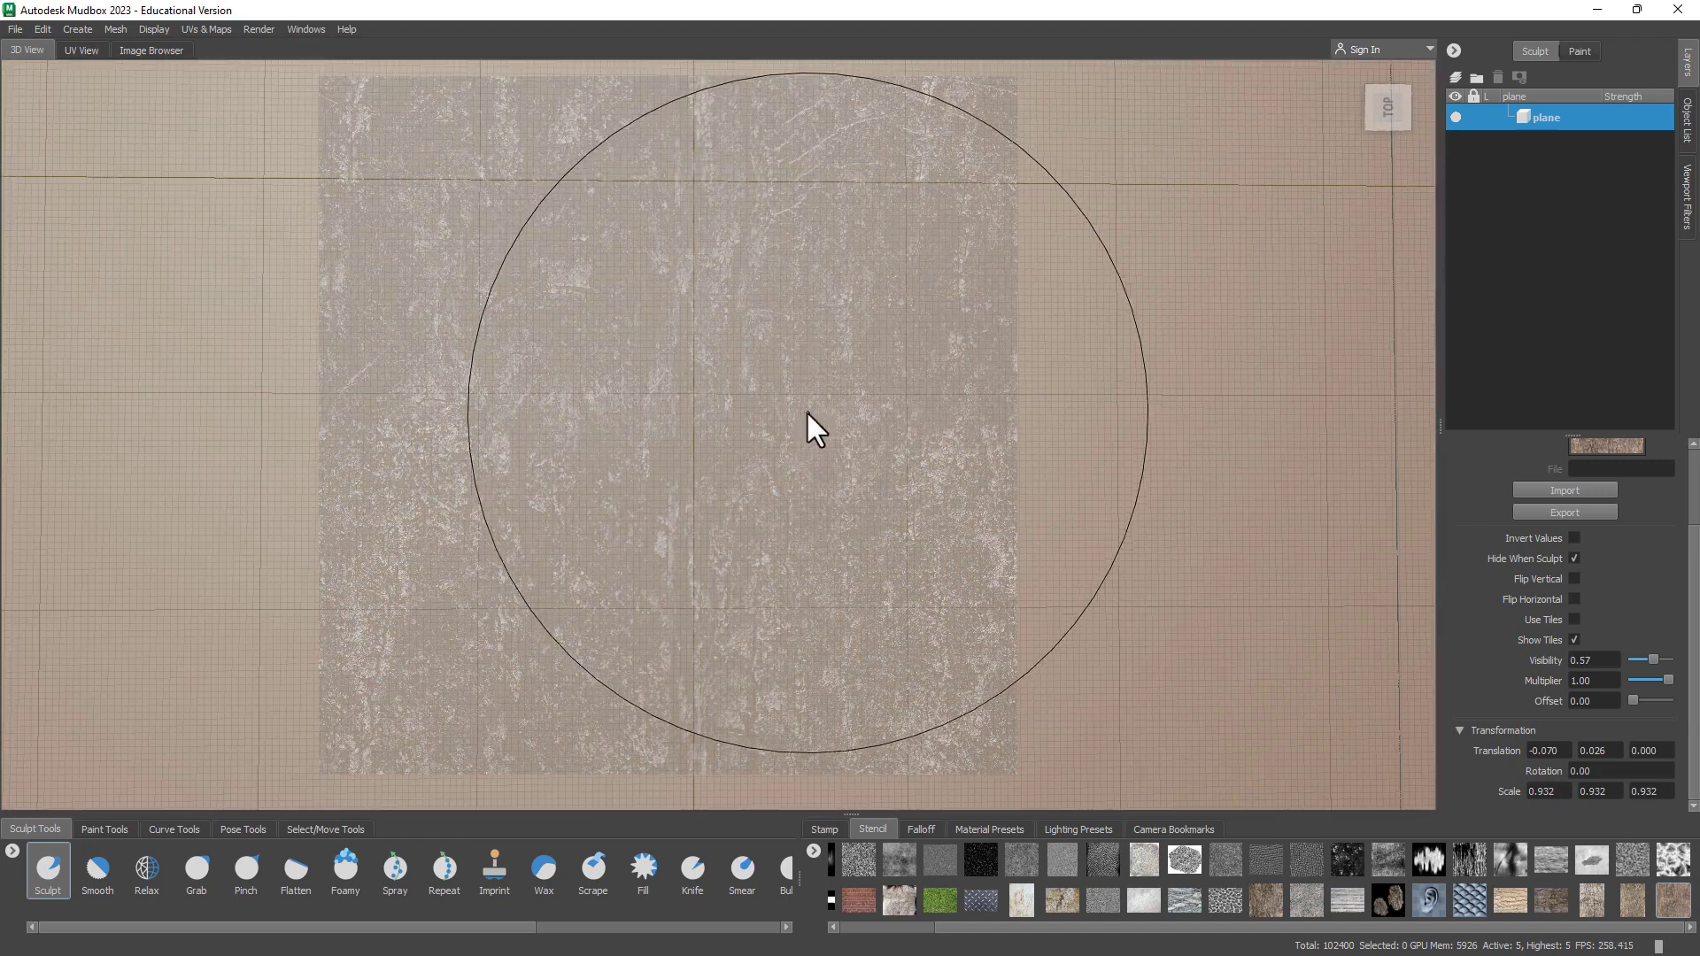
{"action": "left_click_drag", "start_coordinate": [806, 425], "coordinate": [739, 440]}
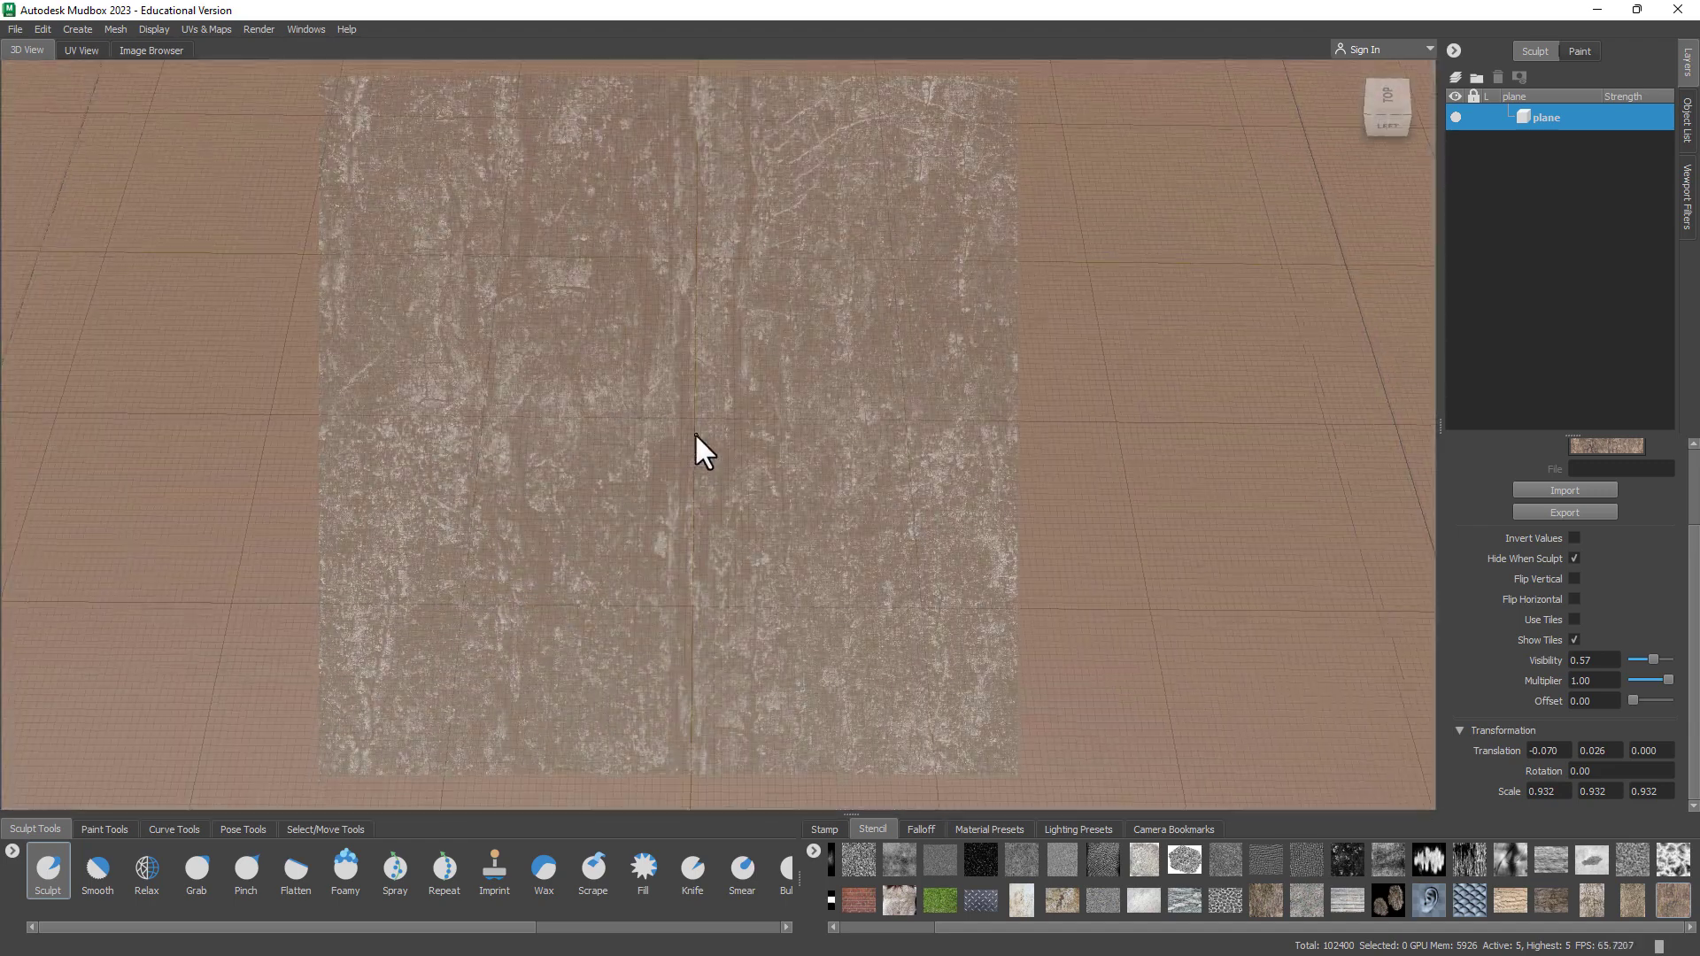
{"action": "mouse_move", "coordinate": [657, 416]}
{"action": "left_mouse_down"}
{"action": "mouse_move", "coordinate": [650, 393]}
{"action": "mouse_move", "coordinate": [734, 280]}
{"action": "mouse_move", "coordinate": [815, 384]}
{"action": "left_mouse_up"}
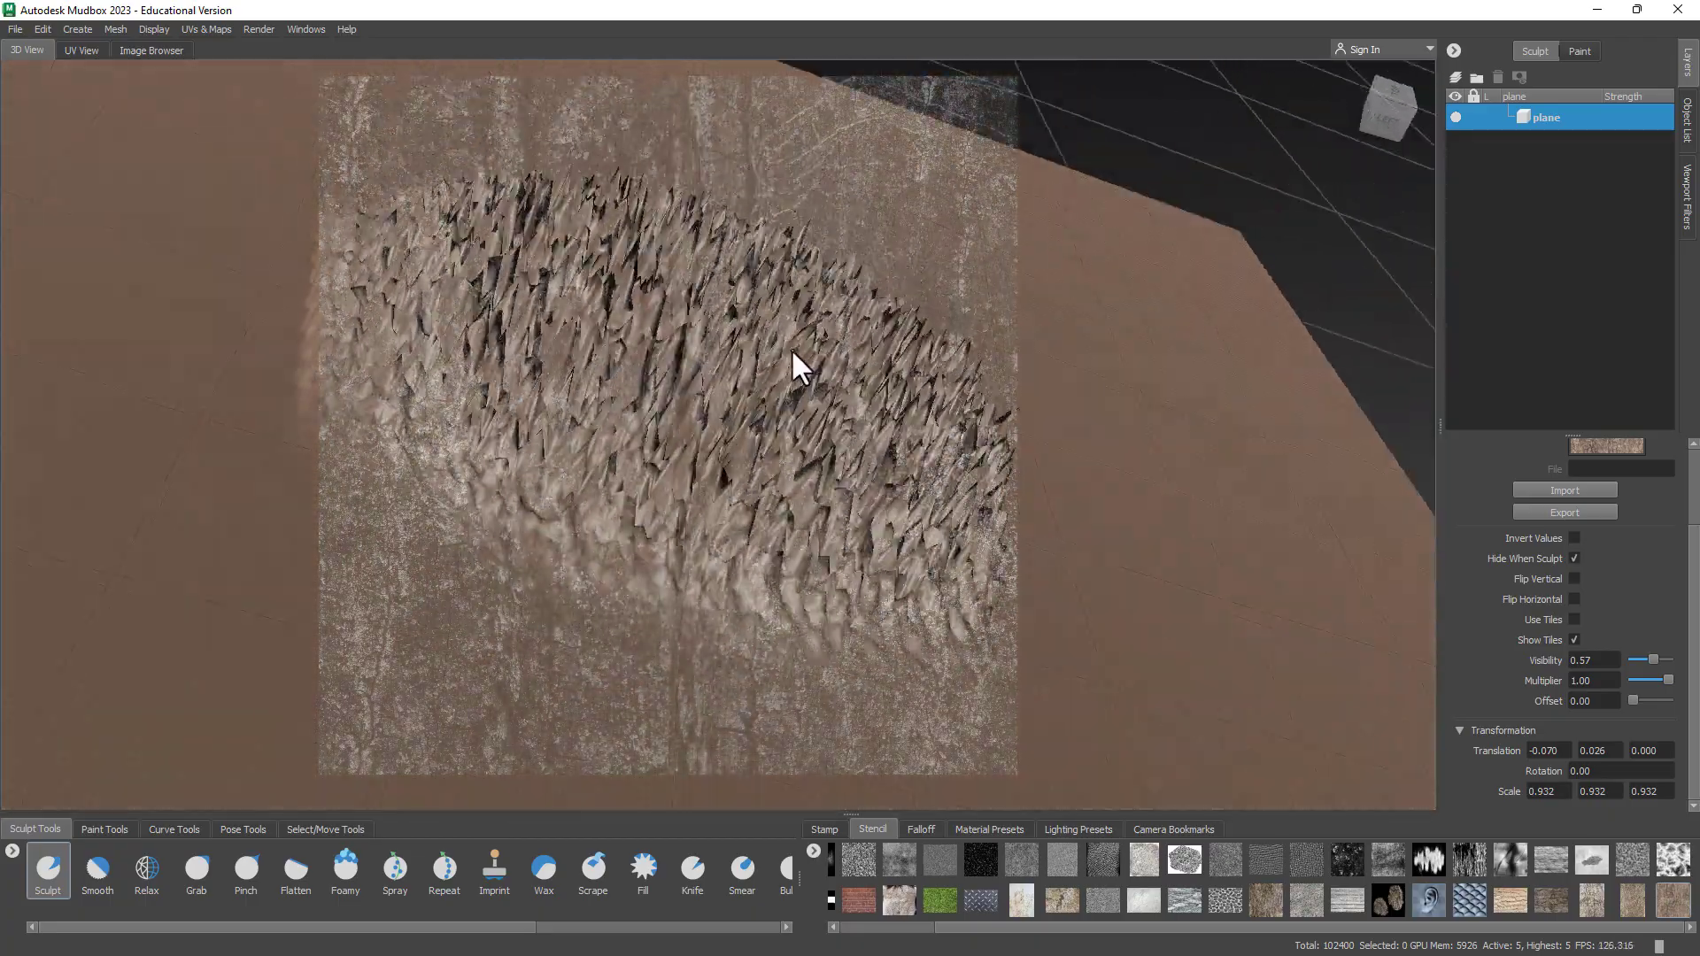
{"action": "left_click_drag", "start_coordinate": [797, 368], "coordinate": [724, 347]}
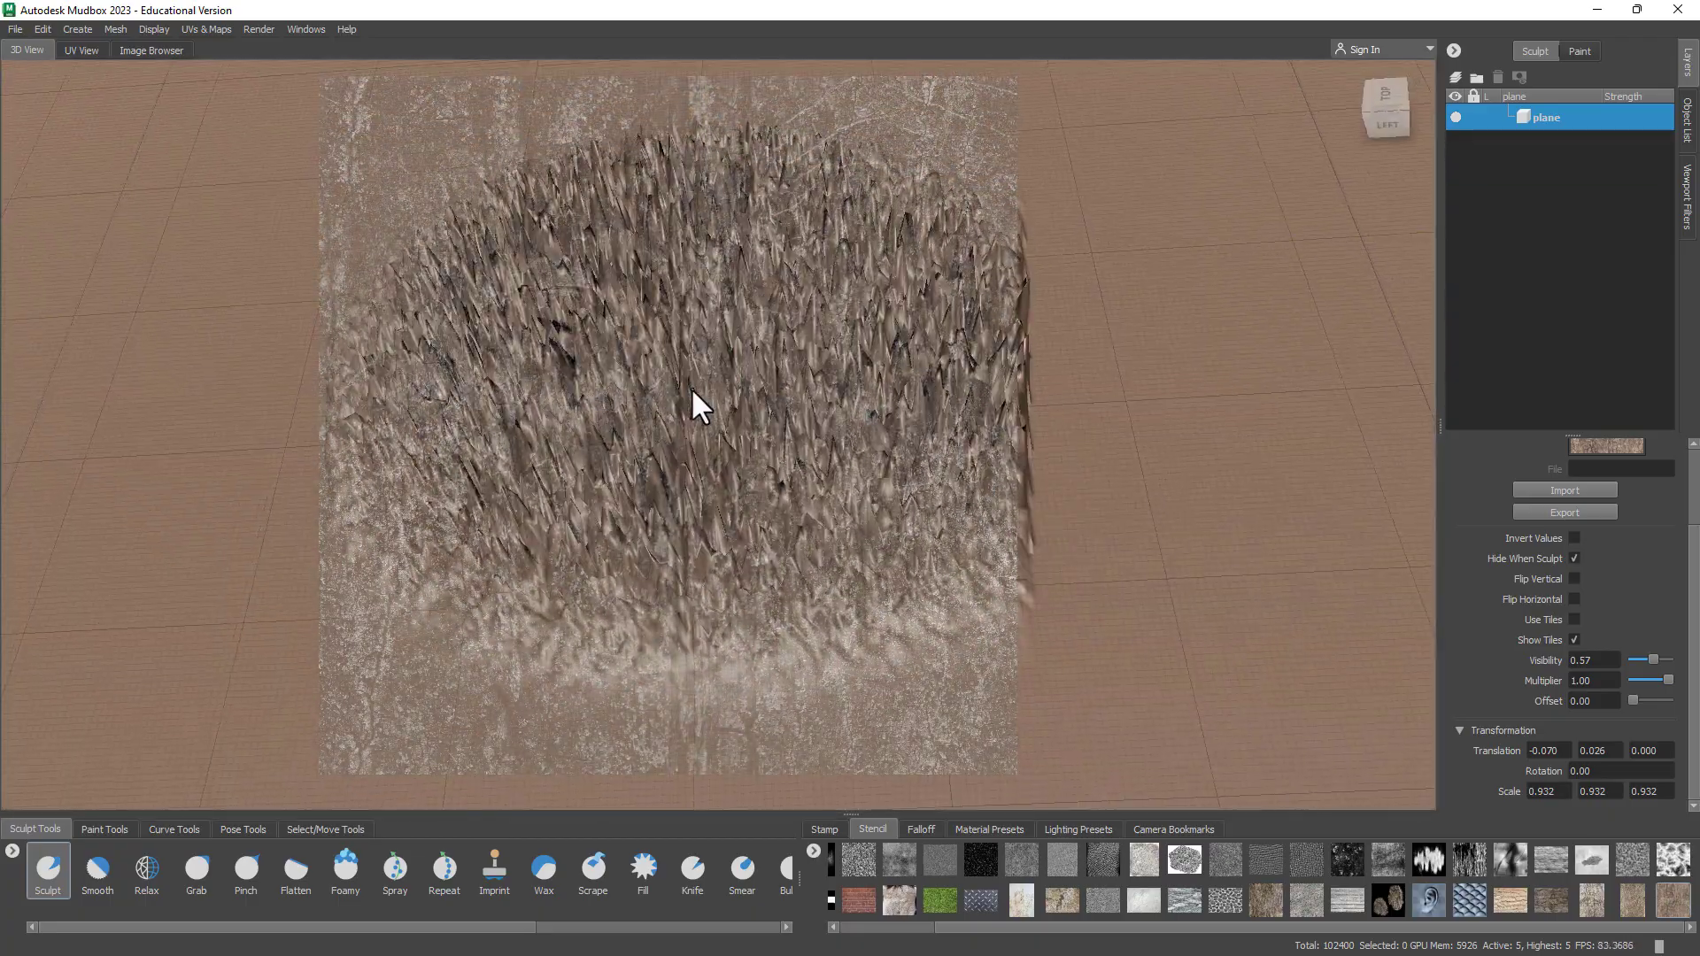
{"action": "key", "text": "ctrl+z"}
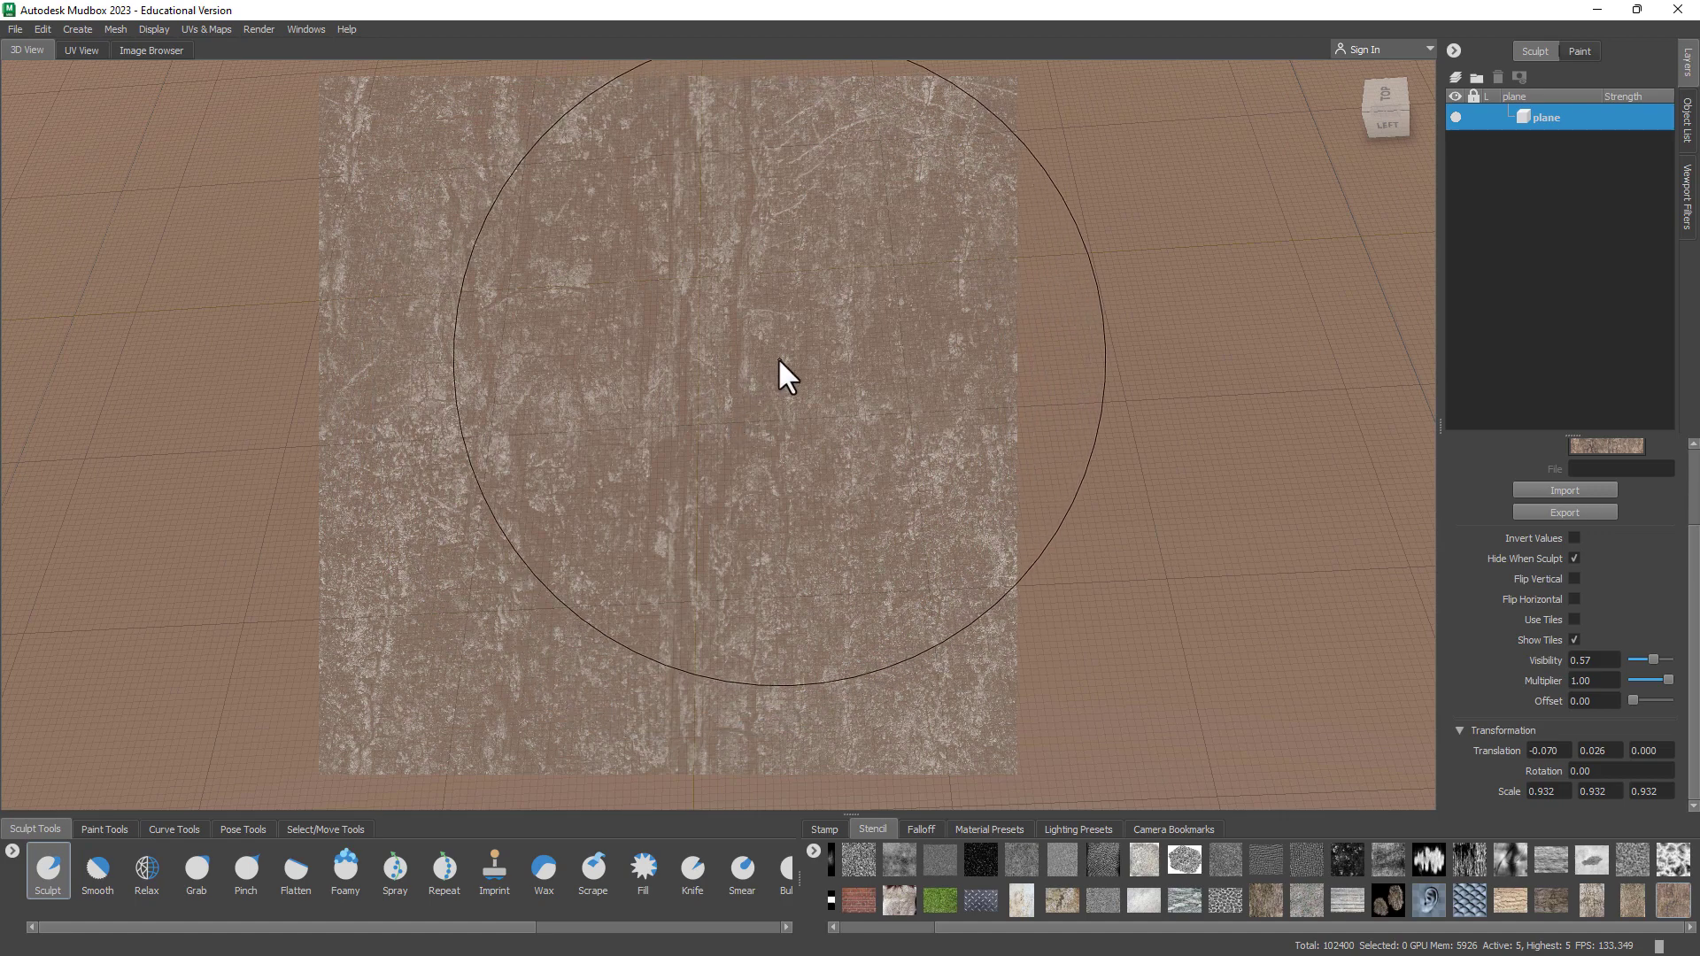
Lower the Sculpt brush strength, then test it with strokes through the tree bark stencil and undo them
{"action": "key", "text": "m"}
{"action": "left_click_drag", "start_coordinate": [782, 357], "coordinate": [783, 421]}
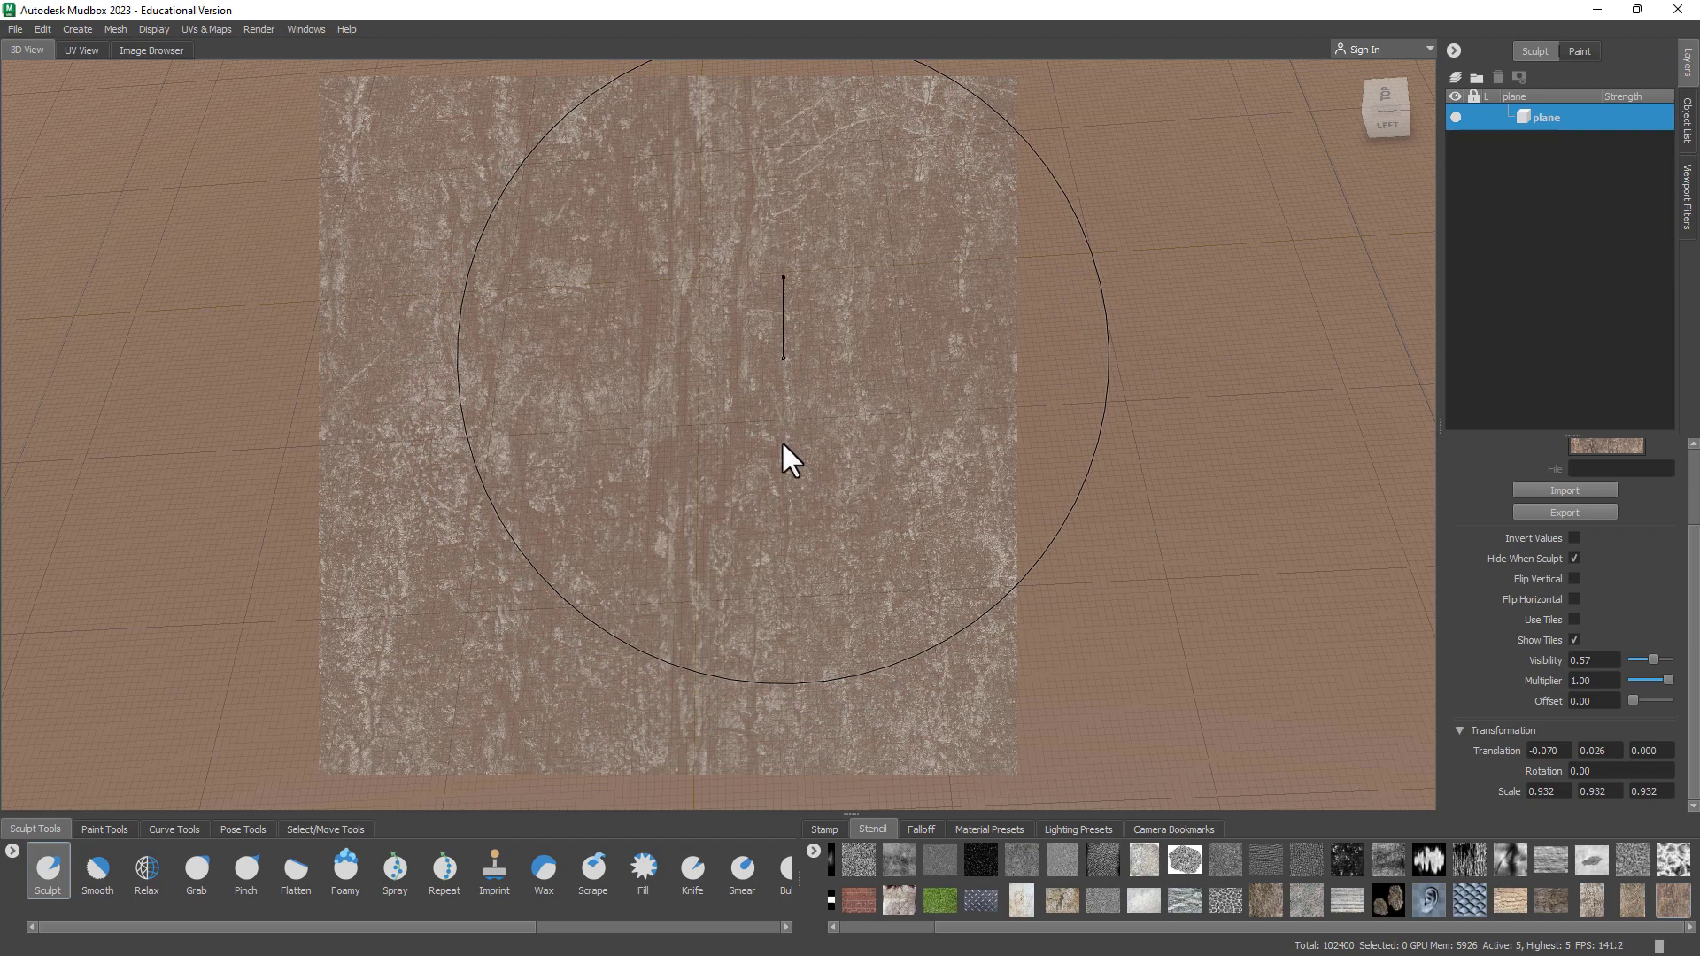
{"action": "mouse_move", "coordinate": [733, 527]}
{"action": "left_mouse_down"}
{"action": "mouse_move", "coordinate": [634, 486]}
{"action": "mouse_move", "coordinate": [892, 380]}
{"action": "mouse_move", "coordinate": [842, 298]}
{"action": "mouse_move", "coordinate": [815, 353]}
{"action": "mouse_move", "coordinate": [398, 391]}
{"action": "mouse_move", "coordinate": [693, 260]}
{"action": "mouse_move", "coordinate": [549, 272]}
{"action": "left_mouse_up"}
{"action": "key", "text": "ctrl+z"}
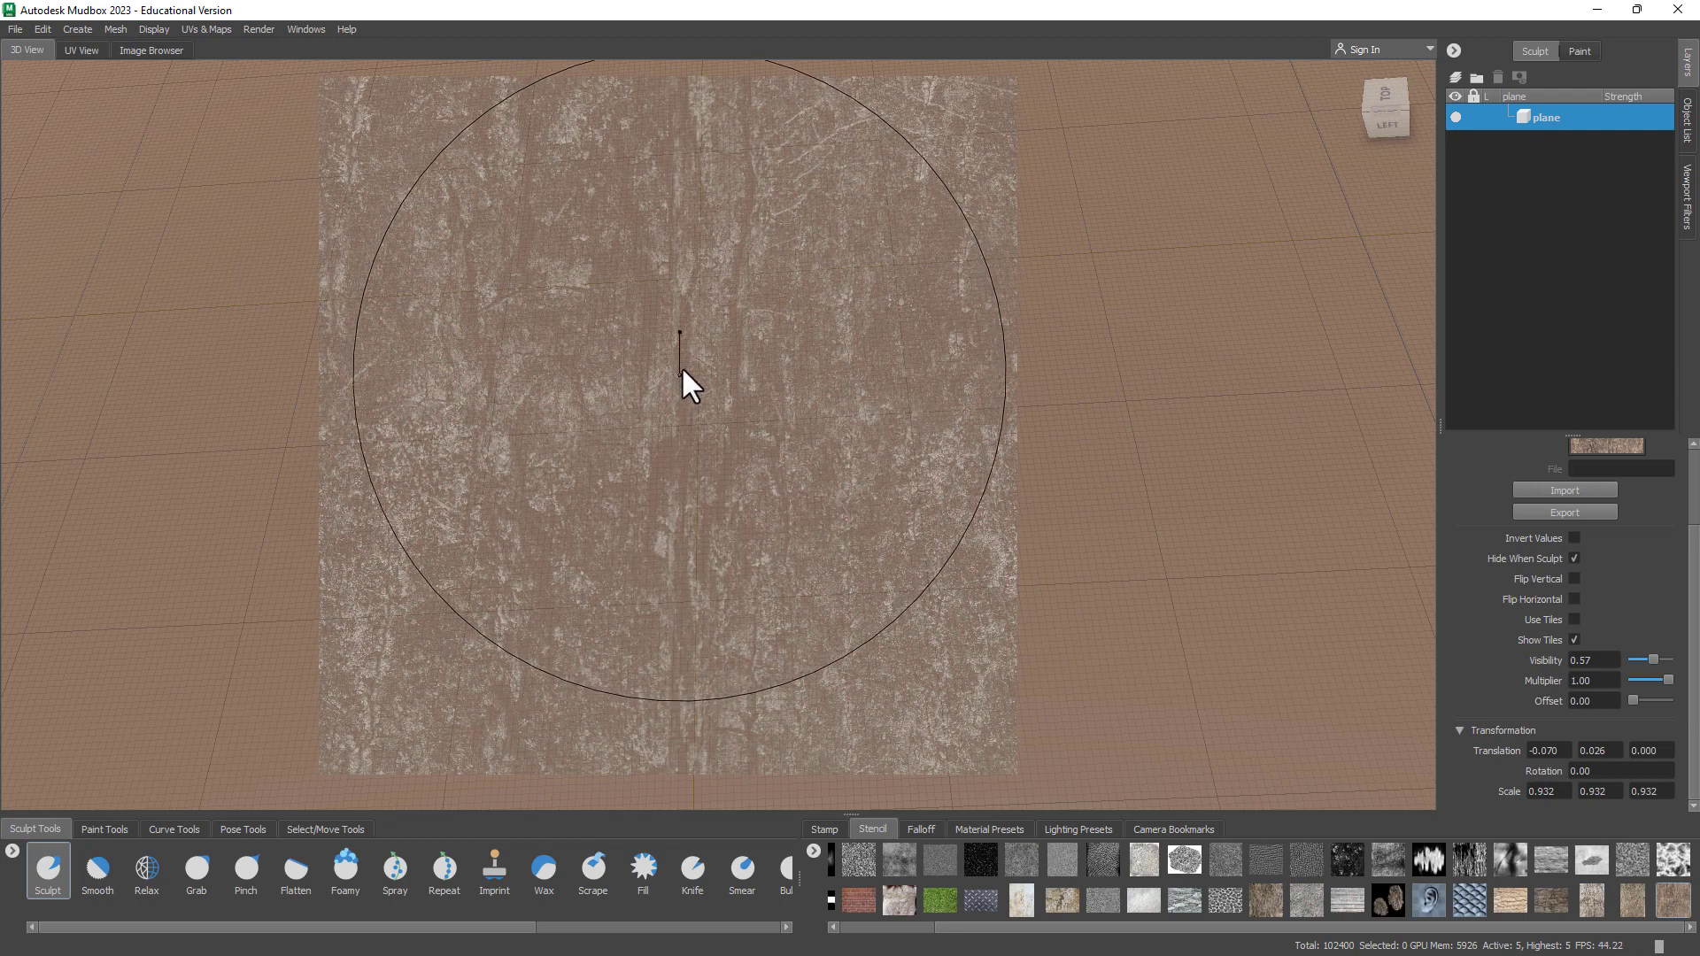
{"action": "mouse_move", "coordinate": [687, 358]}
{"action": "left_mouse_down"}
{"action": "mouse_move", "coordinate": [763, 386]}
{"action": "mouse_move", "coordinate": [882, 297]}
{"action": "mouse_move", "coordinate": [858, 198]}
{"action": "mouse_move", "coordinate": [710, 608]}
{"action": "mouse_move", "coordinate": [554, 378]}
{"action": "mouse_move", "coordinate": [524, 436]}
{"action": "mouse_move", "coordinate": [561, 473]}
{"action": "mouse_move", "coordinate": [646, 463]}
{"action": "mouse_move", "coordinate": [576, 505]}
{"action": "mouse_move", "coordinate": [728, 417]}
{"action": "mouse_move", "coordinate": [664, 444]}
{"action": "mouse_move", "coordinate": [926, 460]}
{"action": "left_mouse_up"}
{"action": "key", "text": "ctrl+z"}
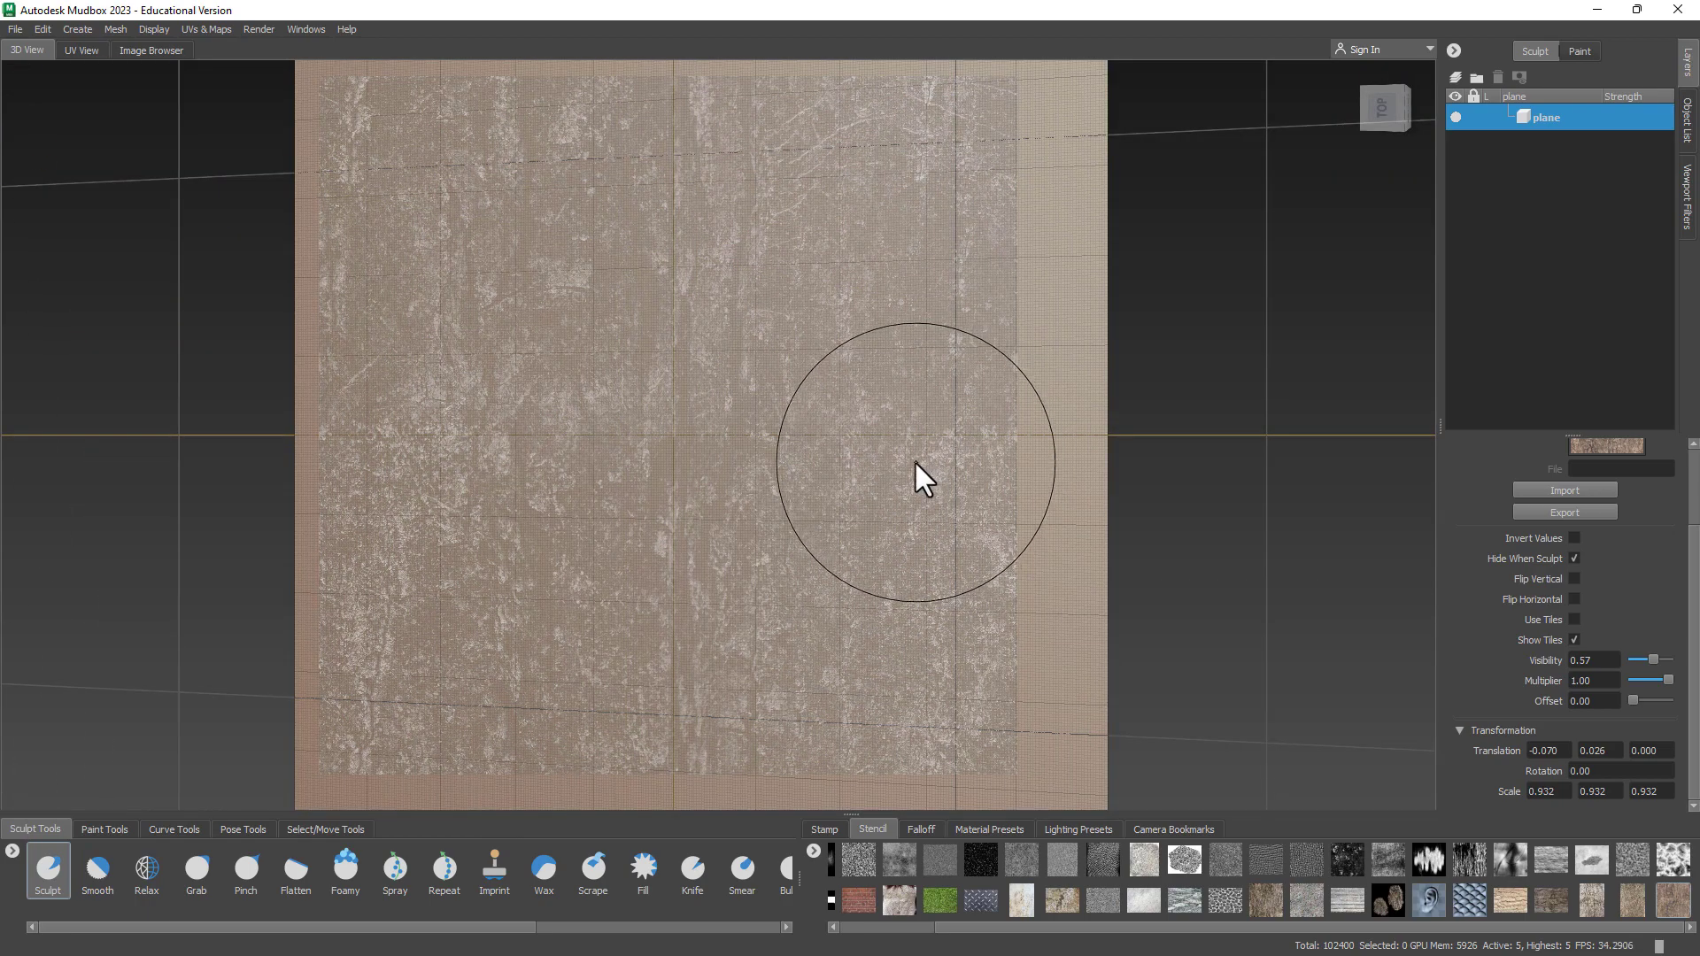
Subdivide the plane to level 7 and sculpt bark detail through the stencil, inspecting the result up close
{"action": "key", "text": "shift+d"}
{"action": "key", "text": "shift+d"}
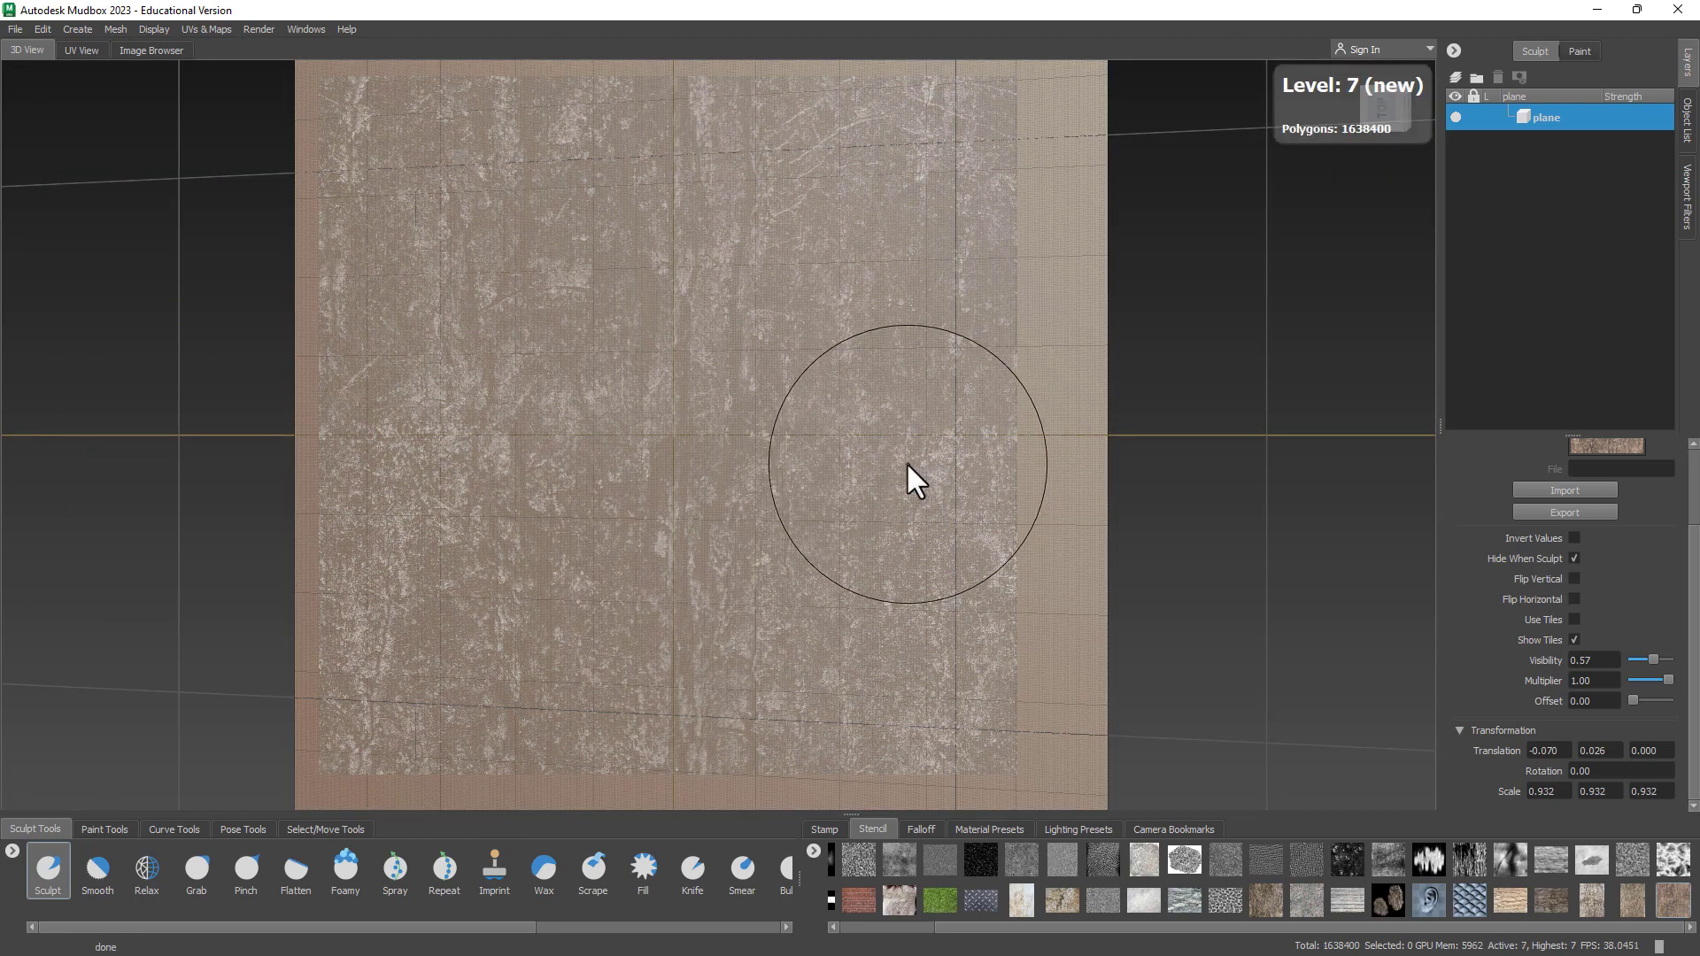
{"action": "mouse_move", "coordinate": [794, 382]}
{"action": "left_mouse_down"}
{"action": "mouse_move", "coordinate": [710, 372]}
{"action": "mouse_move", "coordinate": [689, 432]}
{"action": "mouse_move", "coordinate": [868, 395]}
{"action": "left_mouse_up"}
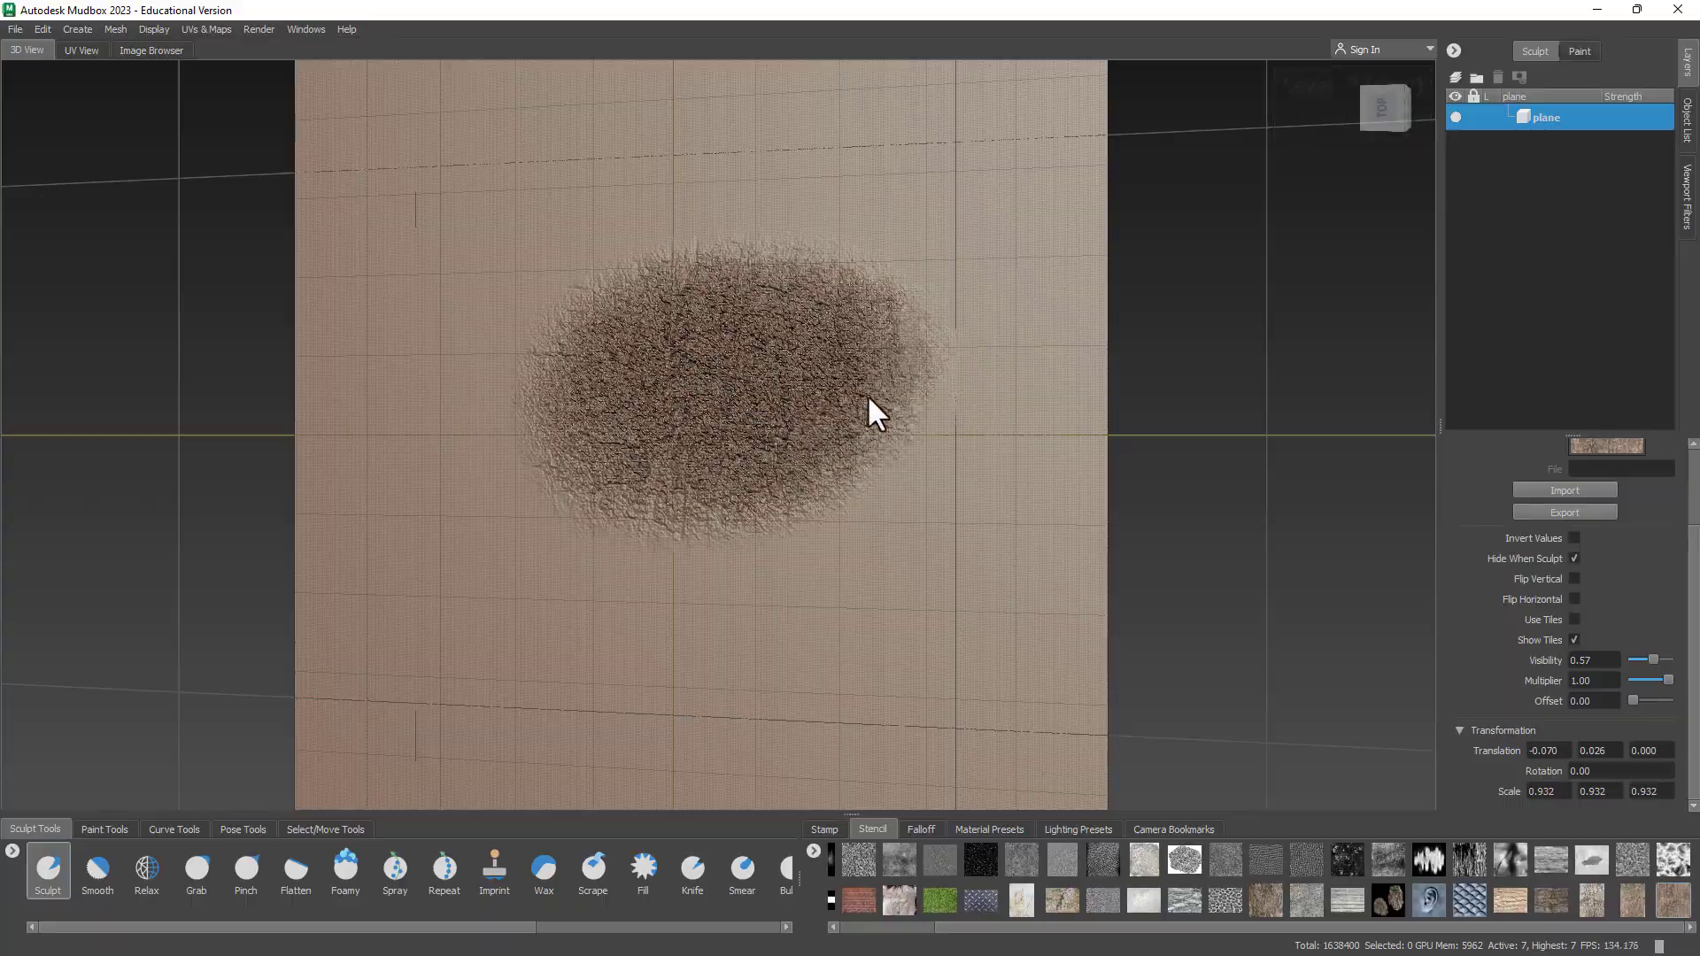
{"action": "right_click_drag", "start_coordinate": [868, 395], "coordinate": [775, 510], "text": "alt"}
{"action": "mouse_move", "coordinate": [776, 510]}
{"action": "left_mouse_down", "text": "alt"}
{"action": "mouse_move", "coordinate": [827, 513]}
{"action": "mouse_move", "coordinate": [968, 420]}
{"action": "left_mouse_up", "text": "alt"}
{"action": "right_click_drag", "start_coordinate": [969, 420], "coordinate": [507, 434], "text": "alt"}
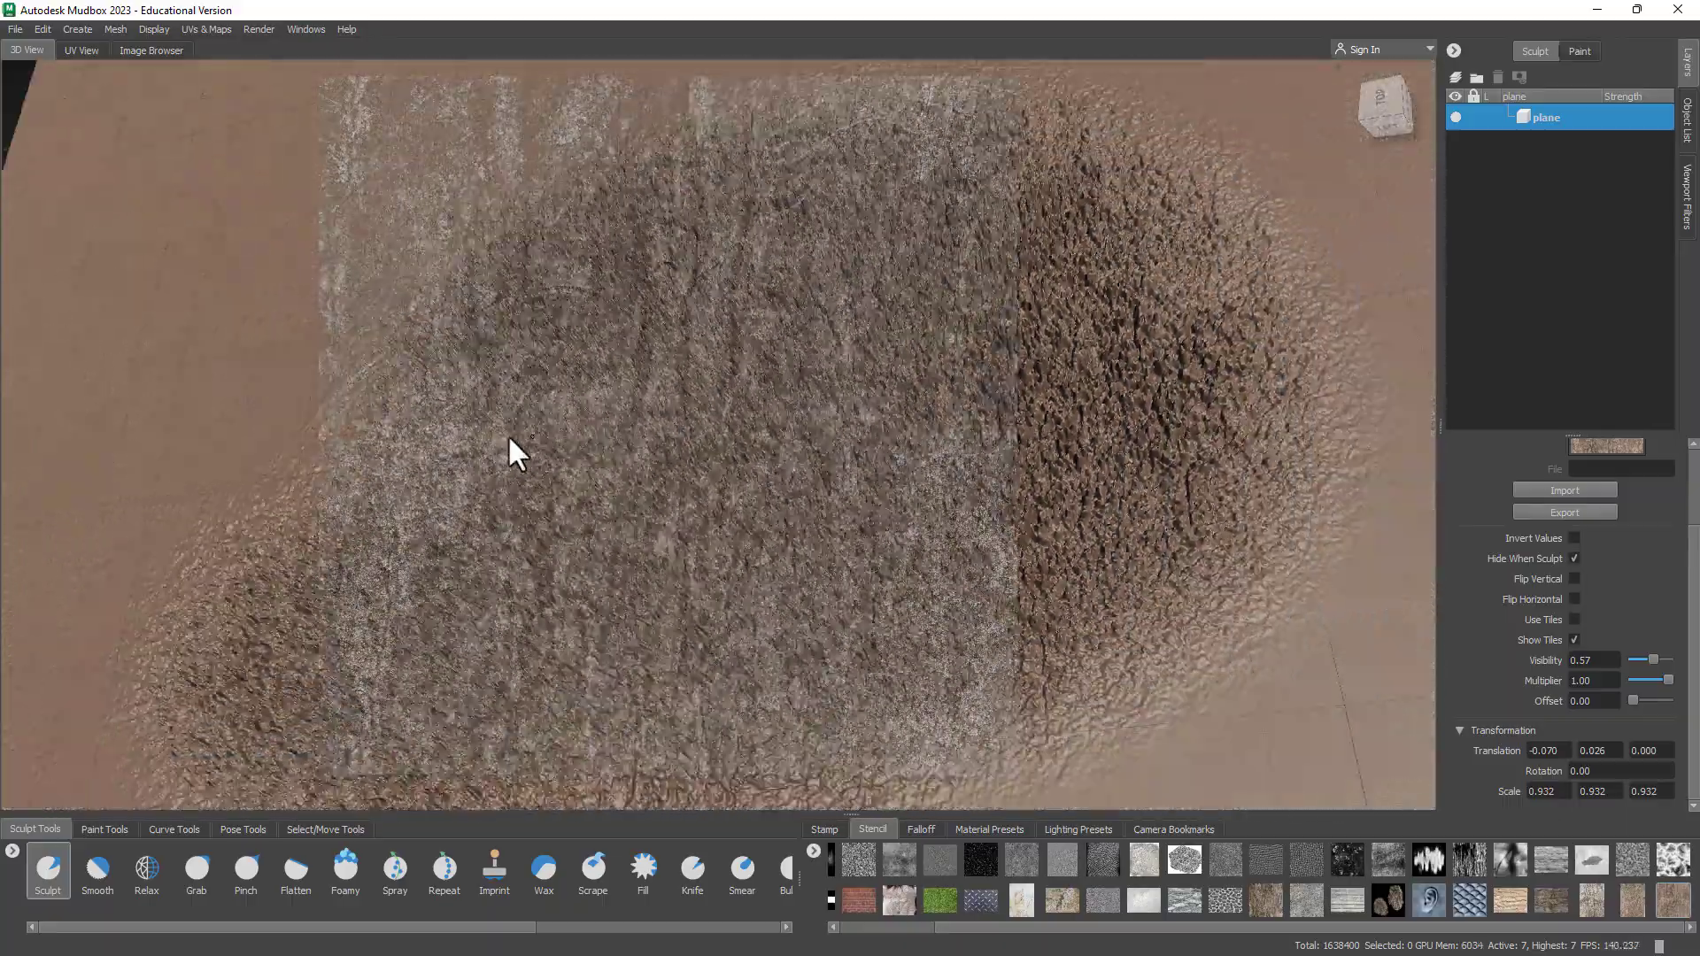
Undo the bark strokes and the last subdivision, bringing the plane back to level 6
{"action": "key", "text": "ctrl+z"}
{"action": "key", "text": "ctrl+z"}
{"action": "key", "text": "ctrl+z"}
{"action": "key", "text": "ctrl+z"}
{"action": "key", "text": "ctrl+z"}
{"action": "key", "text": "ctrl+z"}
{"action": "key", "text": "ctrl+z"}
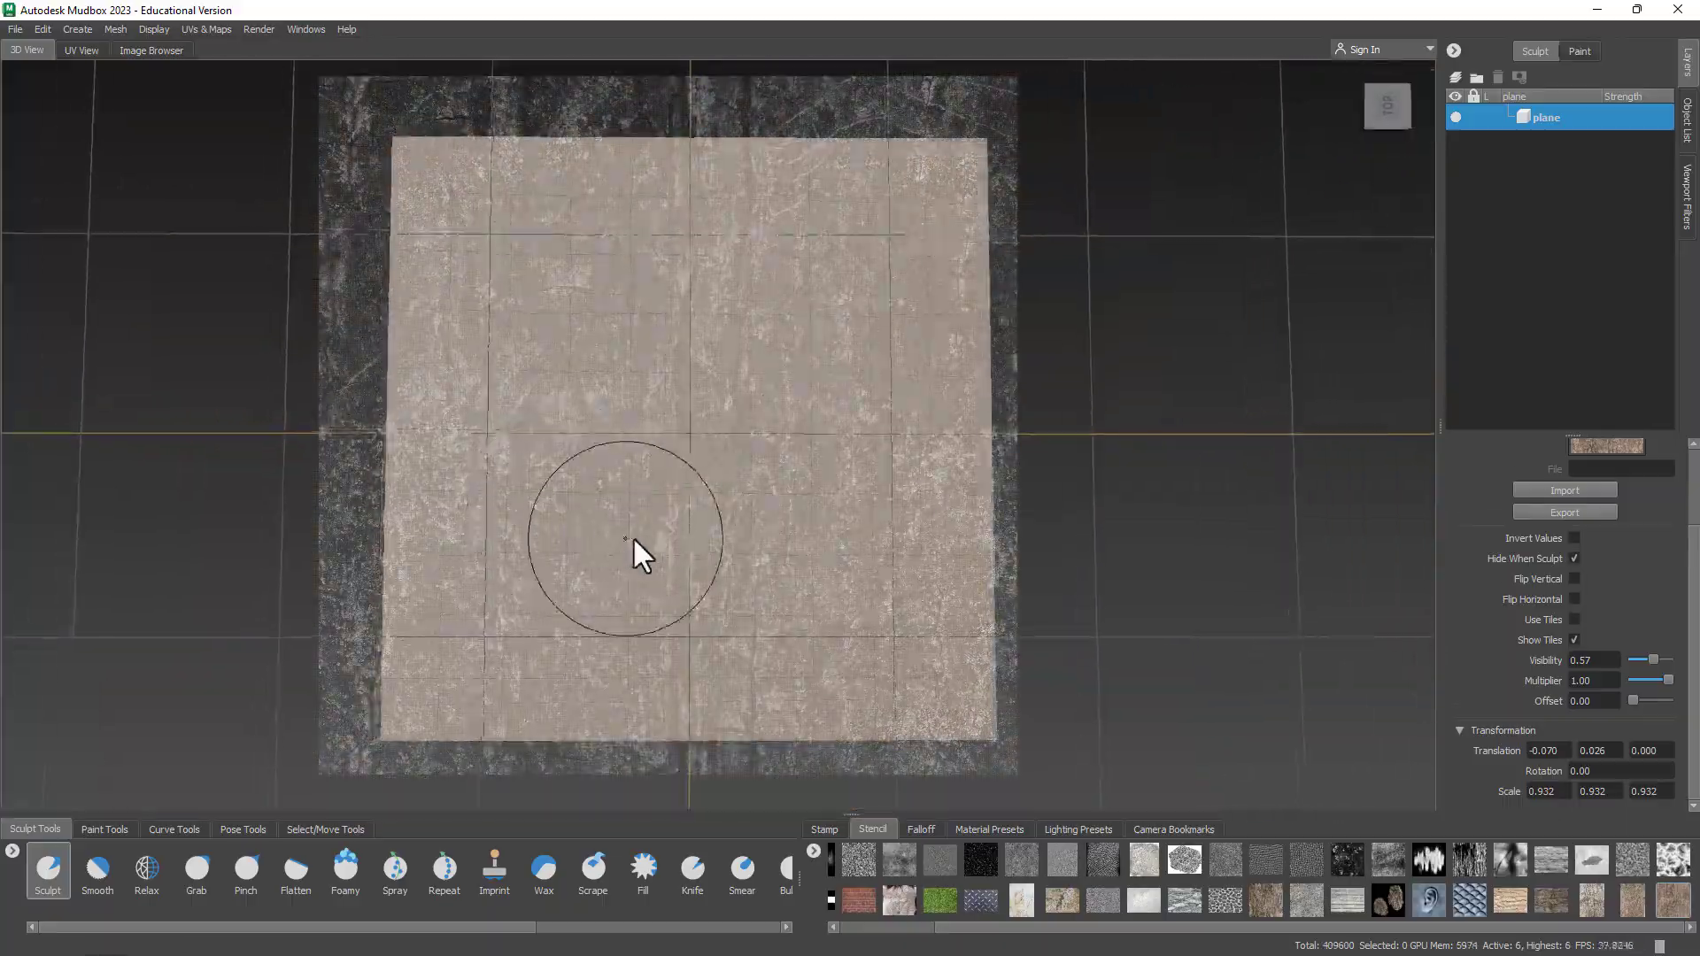
{"action": "key", "text": "ctrl+y"}
{"action": "key", "text": "ctrl+y"}
{"action": "key", "text": "ctrl+y"}
{"action": "key", "text": "ctrl+z"}
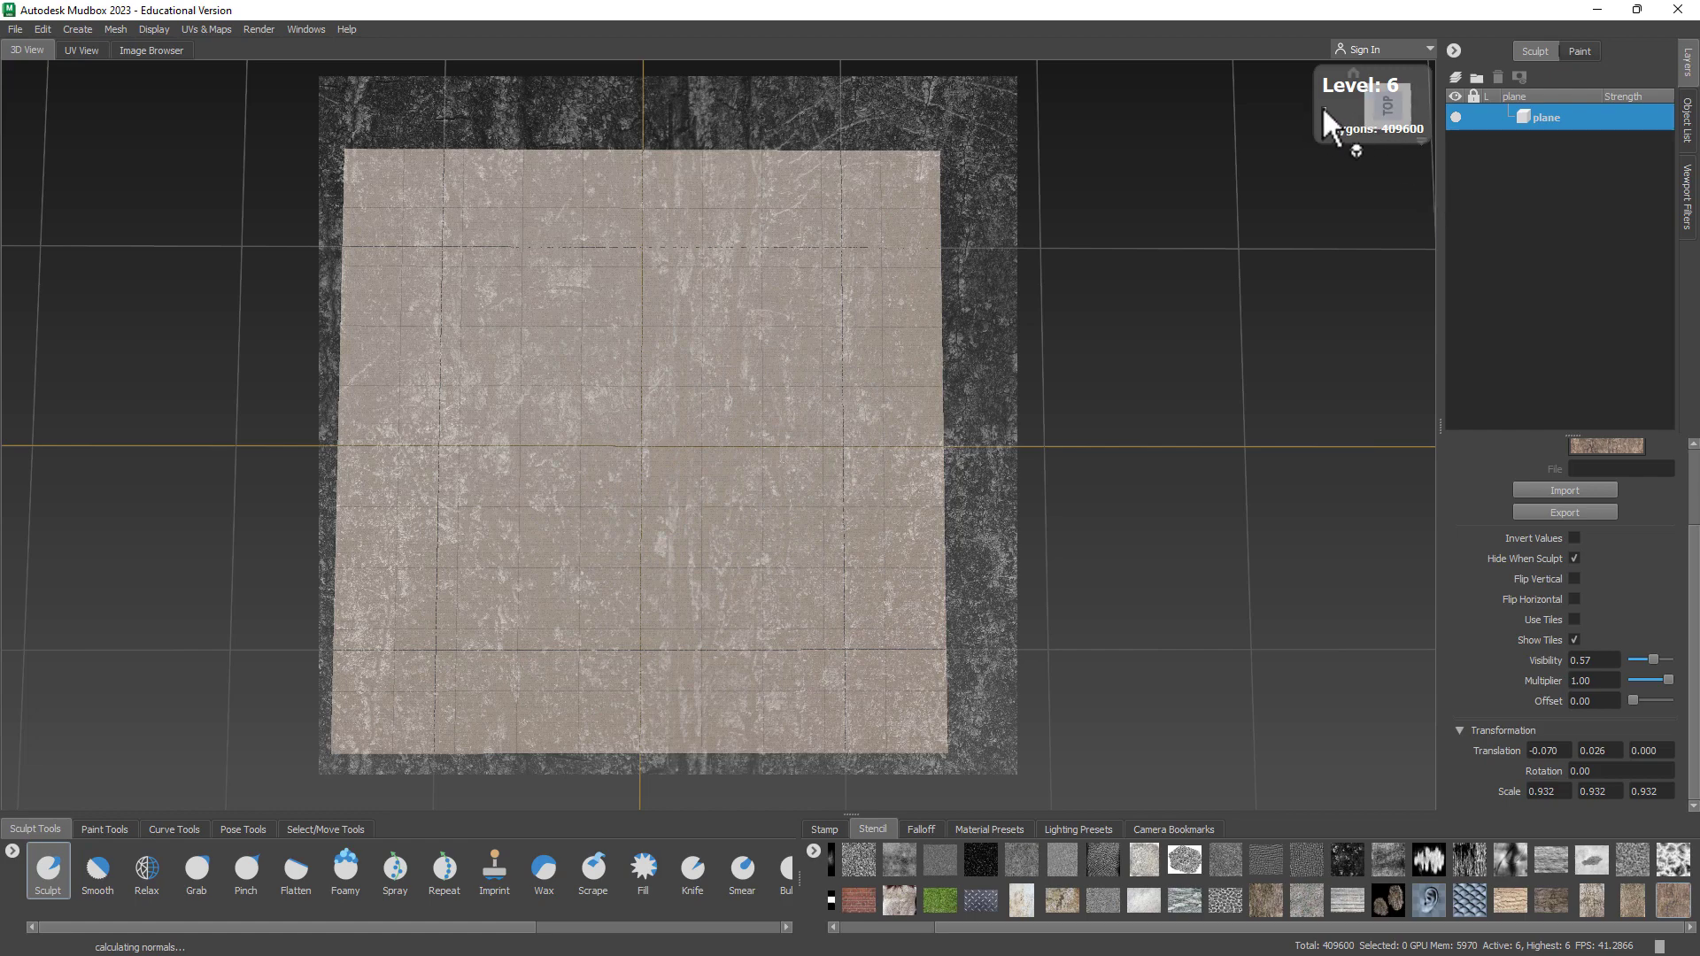
Sculpt a test stroke through the tree bark stencil on the level 6 plane and undo it
{"action": "mouse_move", "coordinate": [732, 436]}
{"action": "left_mouse_down"}
{"action": "mouse_move", "coordinate": [683, 493]}
{"action": "mouse_move", "coordinate": [706, 333]}
{"action": "mouse_move", "coordinate": [590, 455]}
{"action": "mouse_move", "coordinate": [481, 736]}
{"action": "mouse_move", "coordinate": [798, 320]}
{"action": "mouse_move", "coordinate": [797, 349]}
{"action": "left_mouse_up"}
{"action": "scroll", "coordinate": [630, 437], "scroll_direction": "up", "scroll_amount": 5}
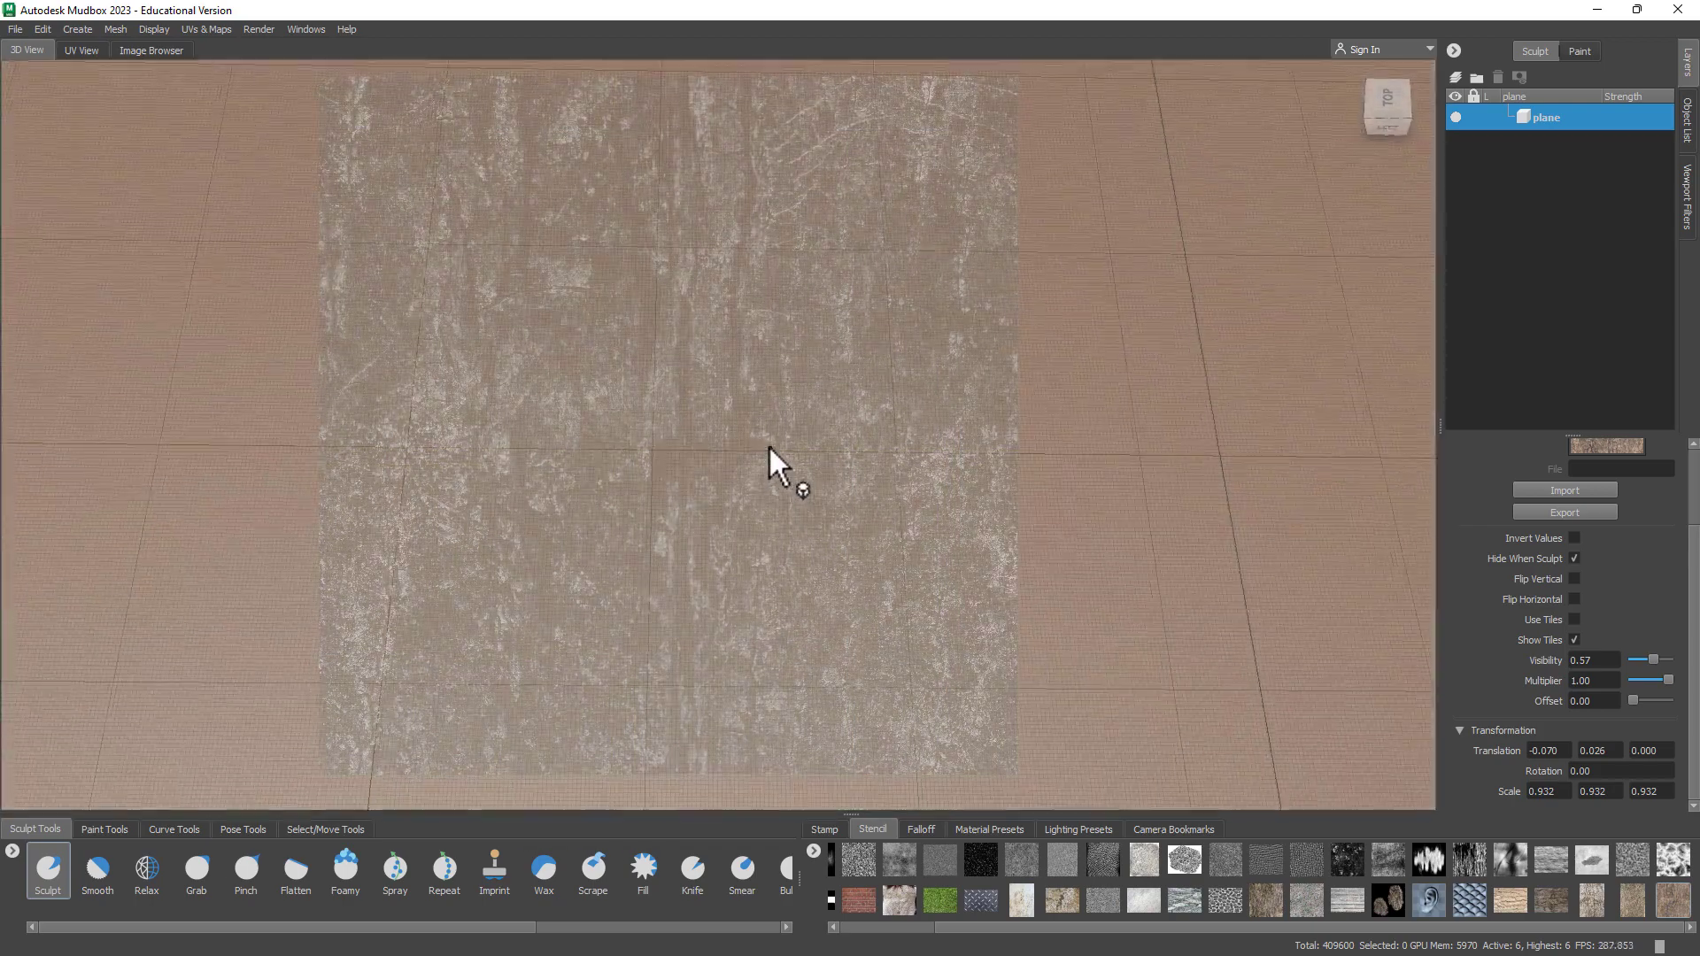
{"action": "mouse_move", "coordinate": [645, 442]}
{"action": "left_mouse_down"}
{"action": "mouse_move", "coordinate": [604, 433]}
{"action": "mouse_move", "coordinate": [585, 402]}
{"action": "mouse_move", "coordinate": [680, 358]}
{"action": "mouse_move", "coordinate": [666, 365]}
{"action": "left_mouse_up"}
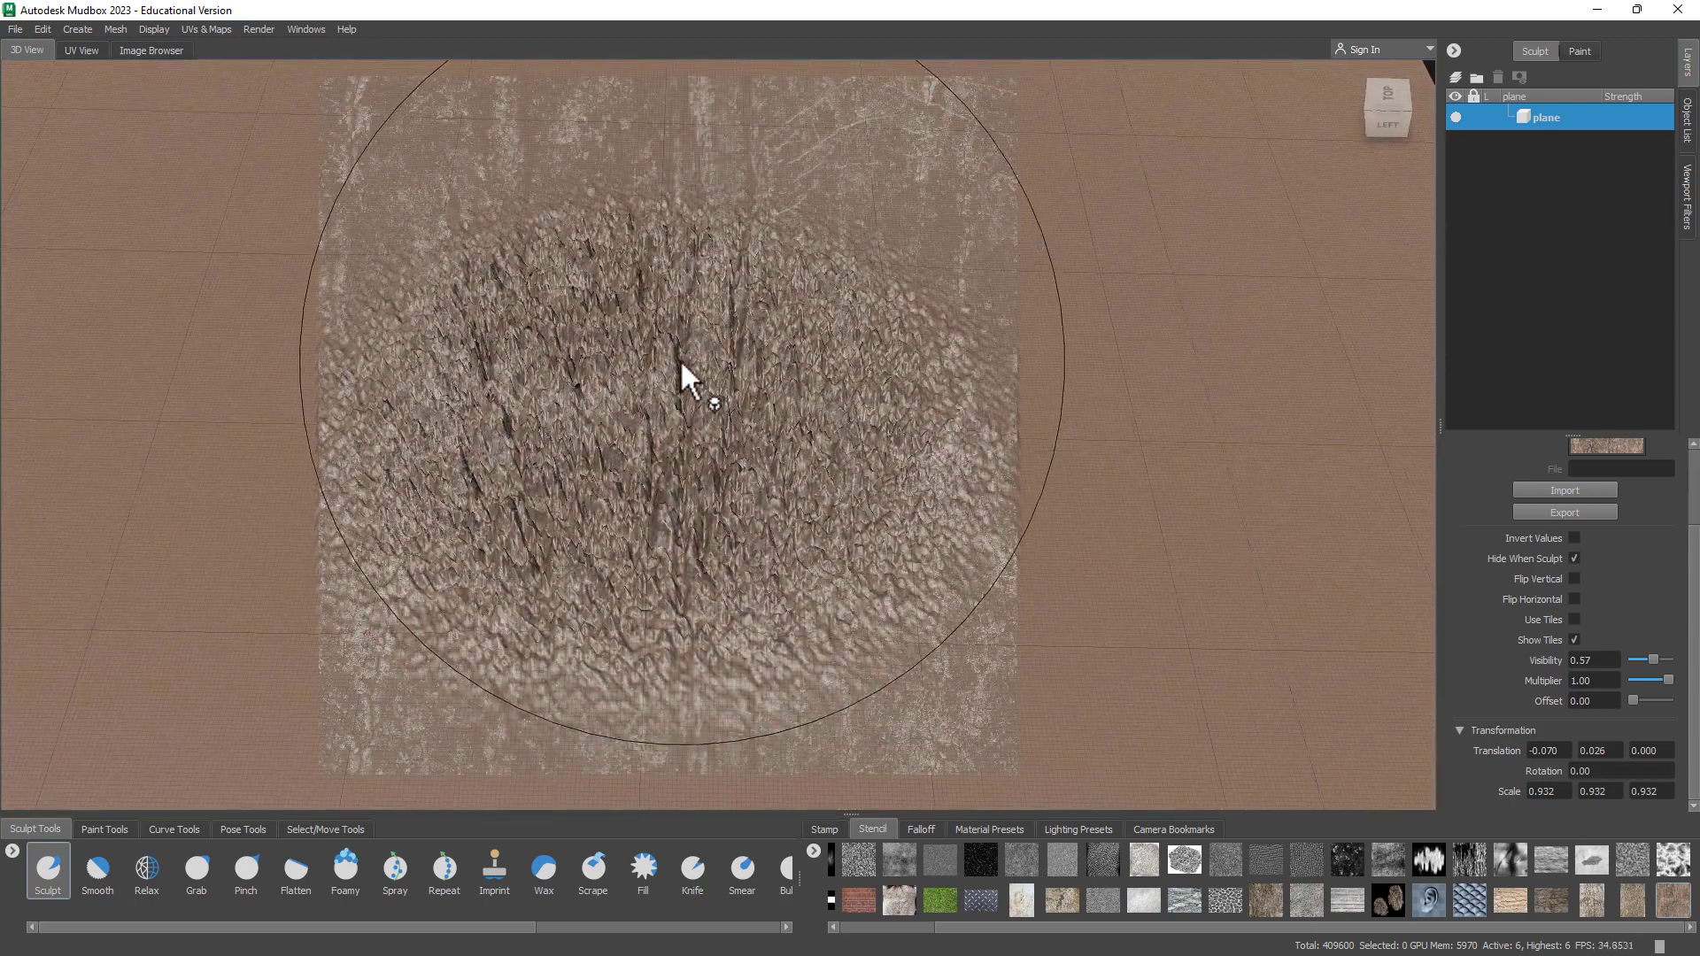
{"action": "key", "text": "ctrl+z"}
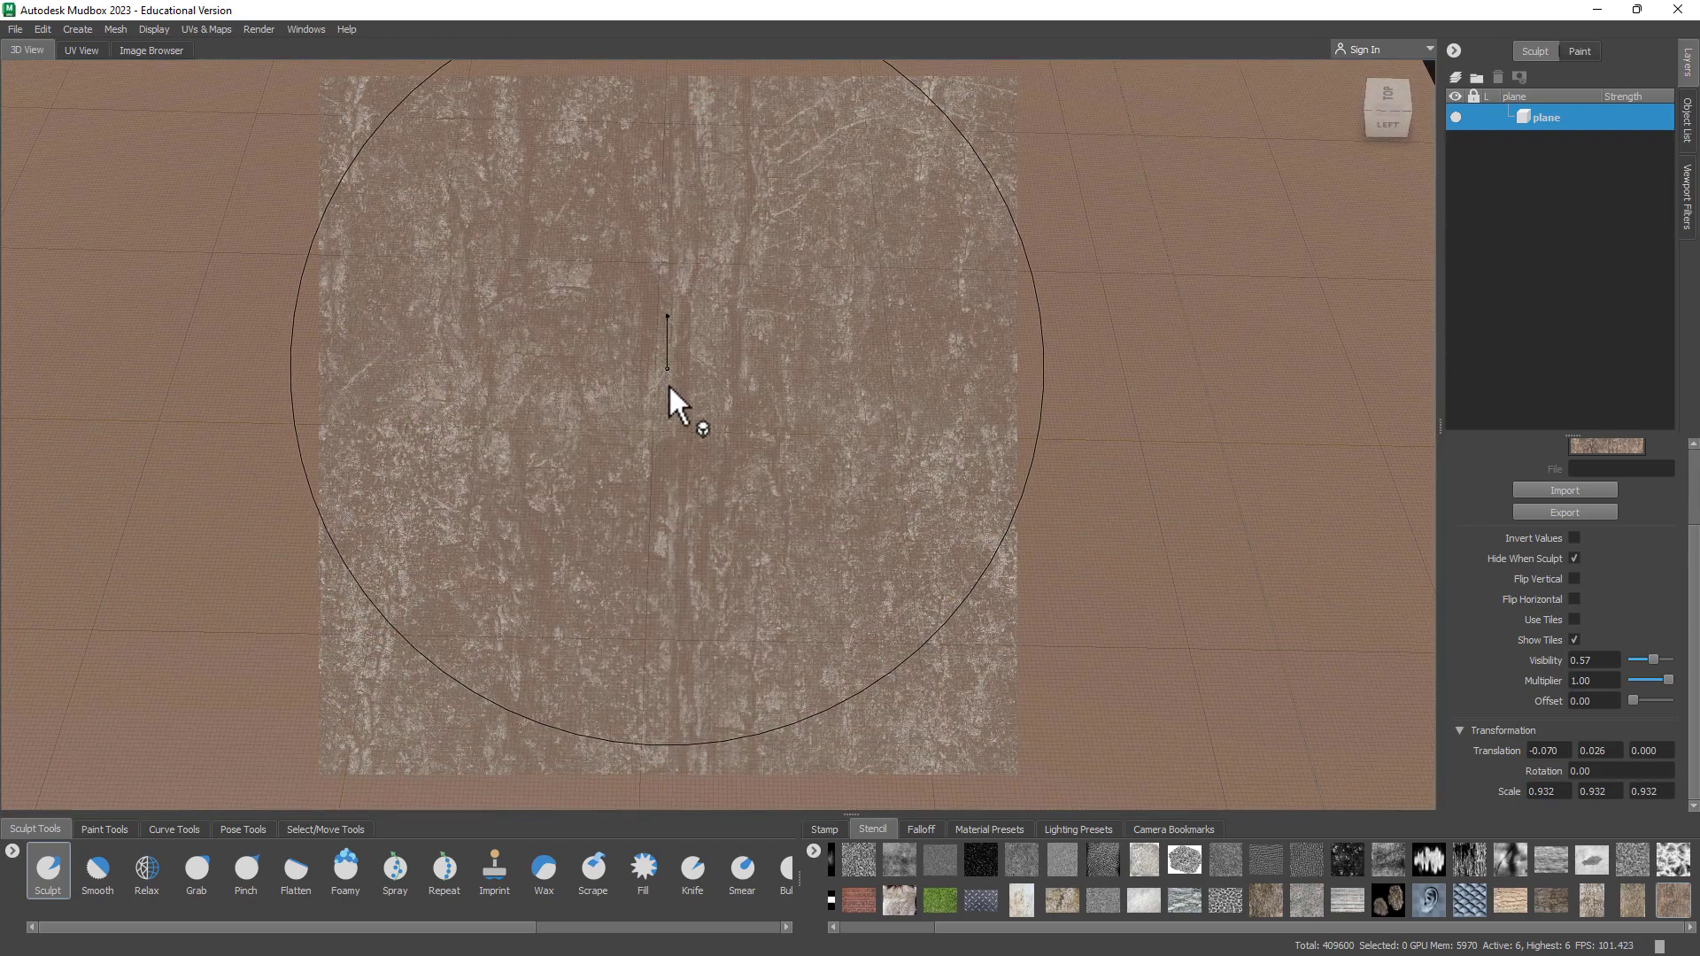
Hide the tree bark stencil and frame the whole plane in an angled view
{"action": "key", "text": "q"}
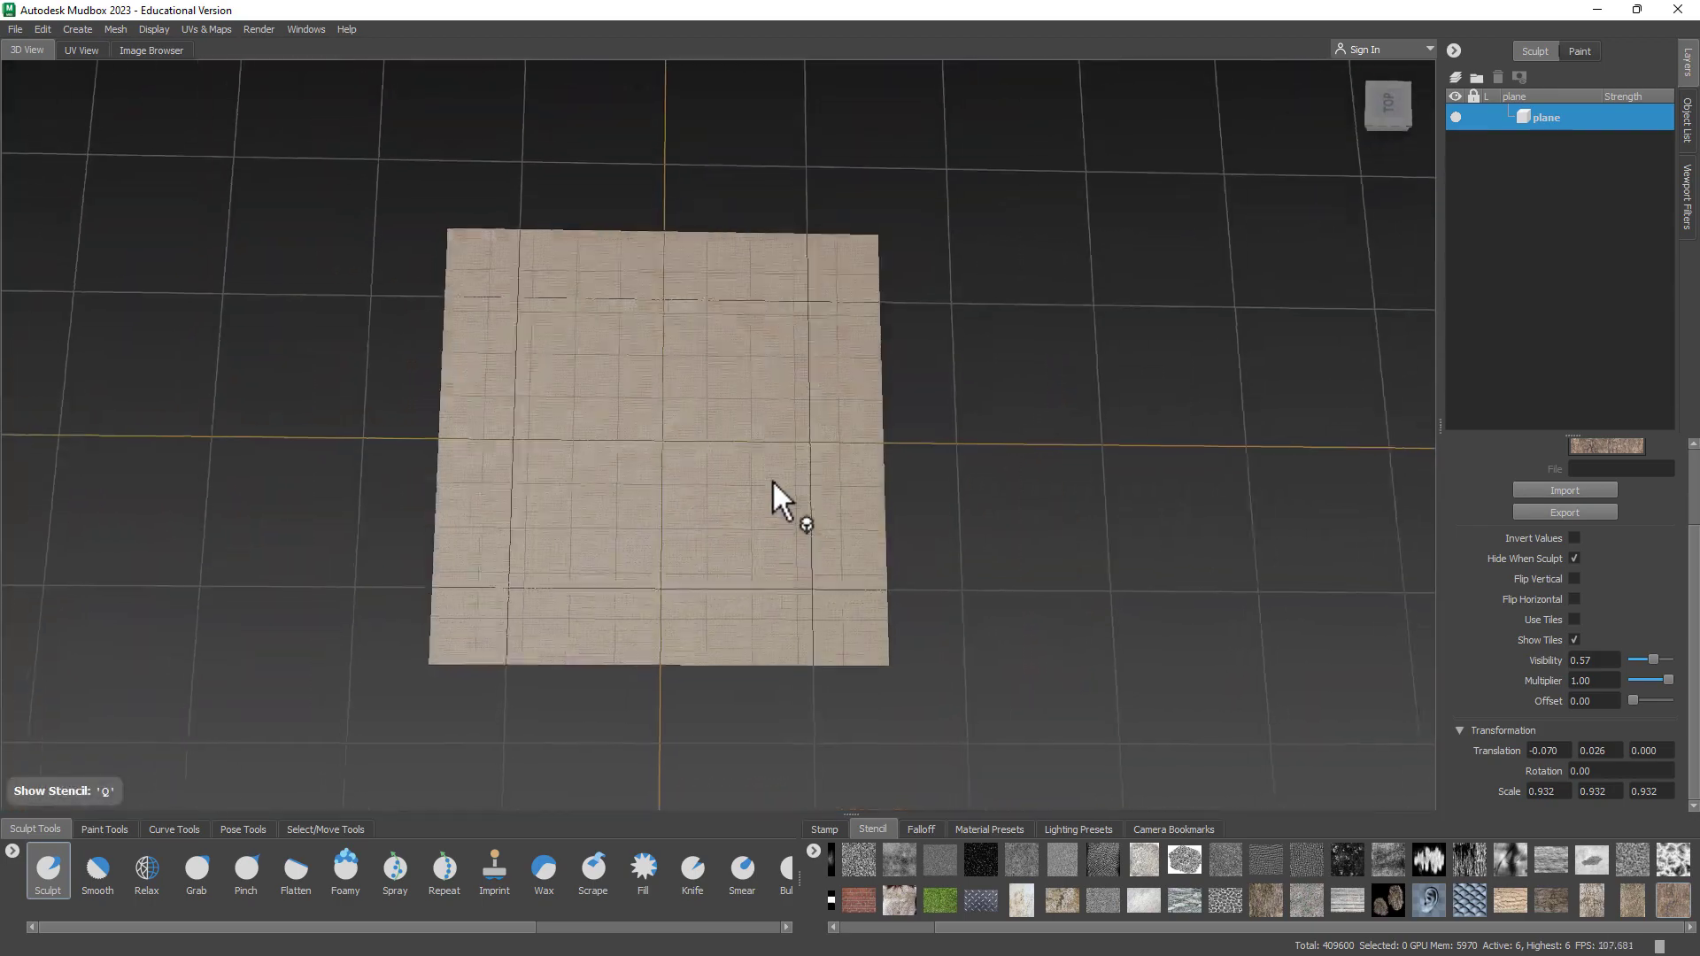
{"action": "mouse_move", "coordinate": [772, 480]}
{"action": "left_mouse_down", "text": "alt"}
{"action": "mouse_move", "coordinate": [752, 455]}
{"action": "mouse_move", "coordinate": [842, 443]}
{"action": "left_mouse_up", "text": "alt"}
{"action": "right_click_drag", "start_coordinate": [842, 443], "coordinate": [1142, 474], "text": "alt"}
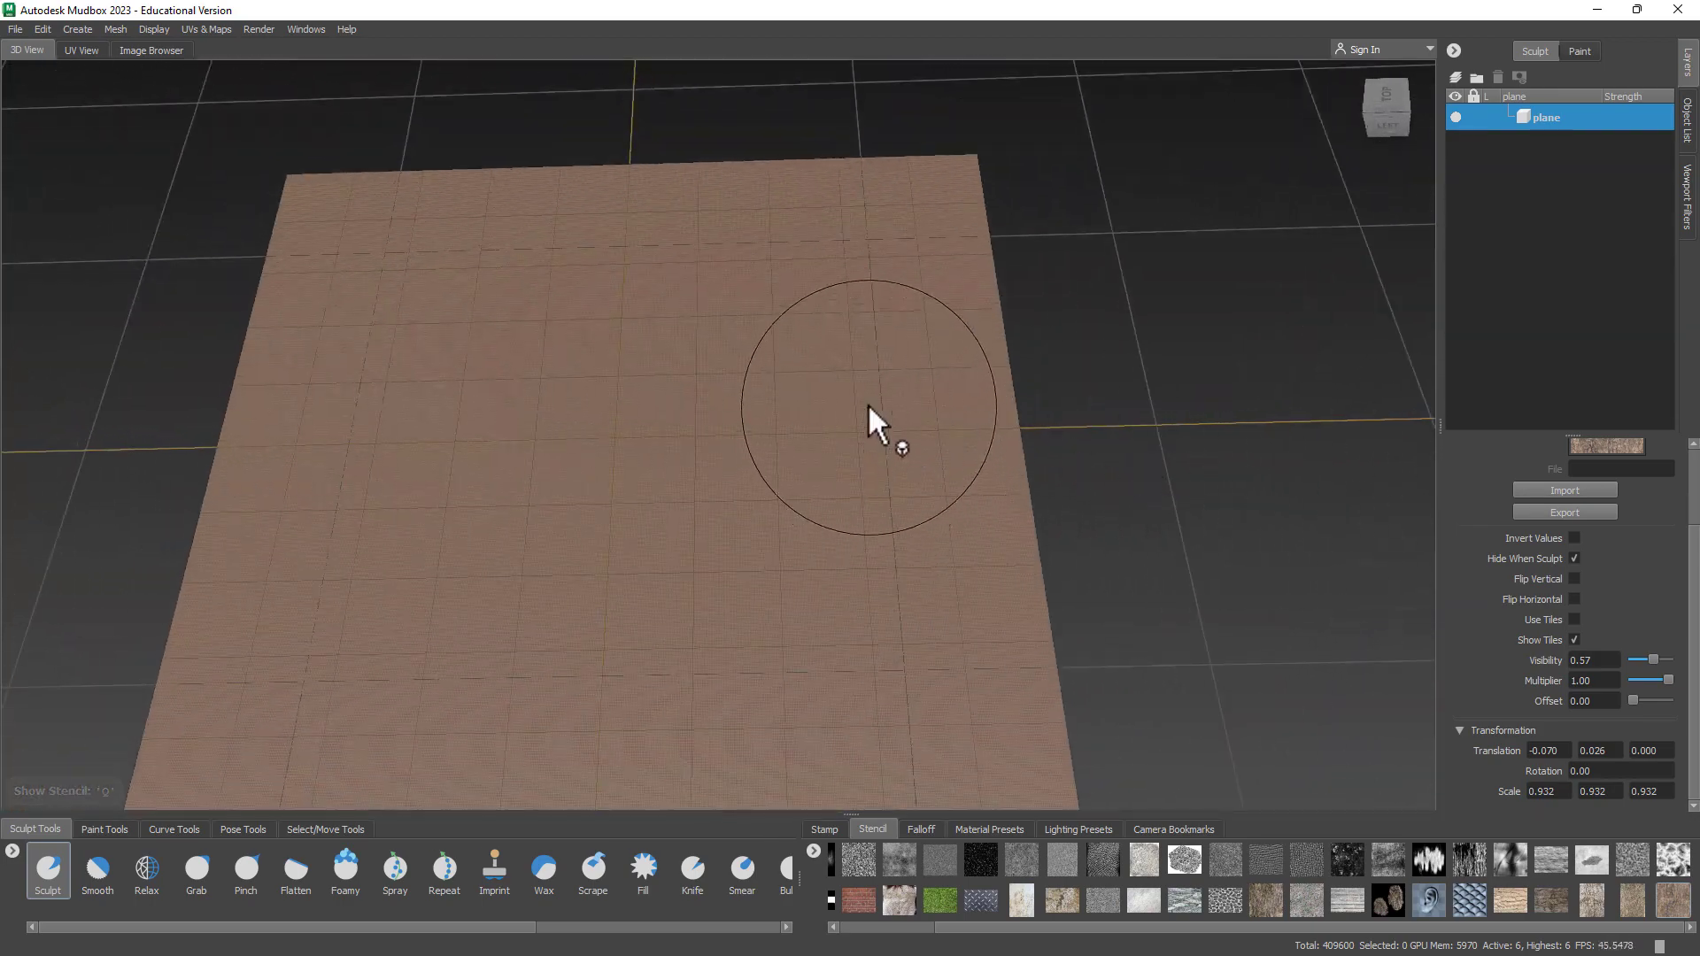
{"action": "left_click_drag", "start_coordinate": [867, 402], "coordinate": [772, 401], "text": "alt"}
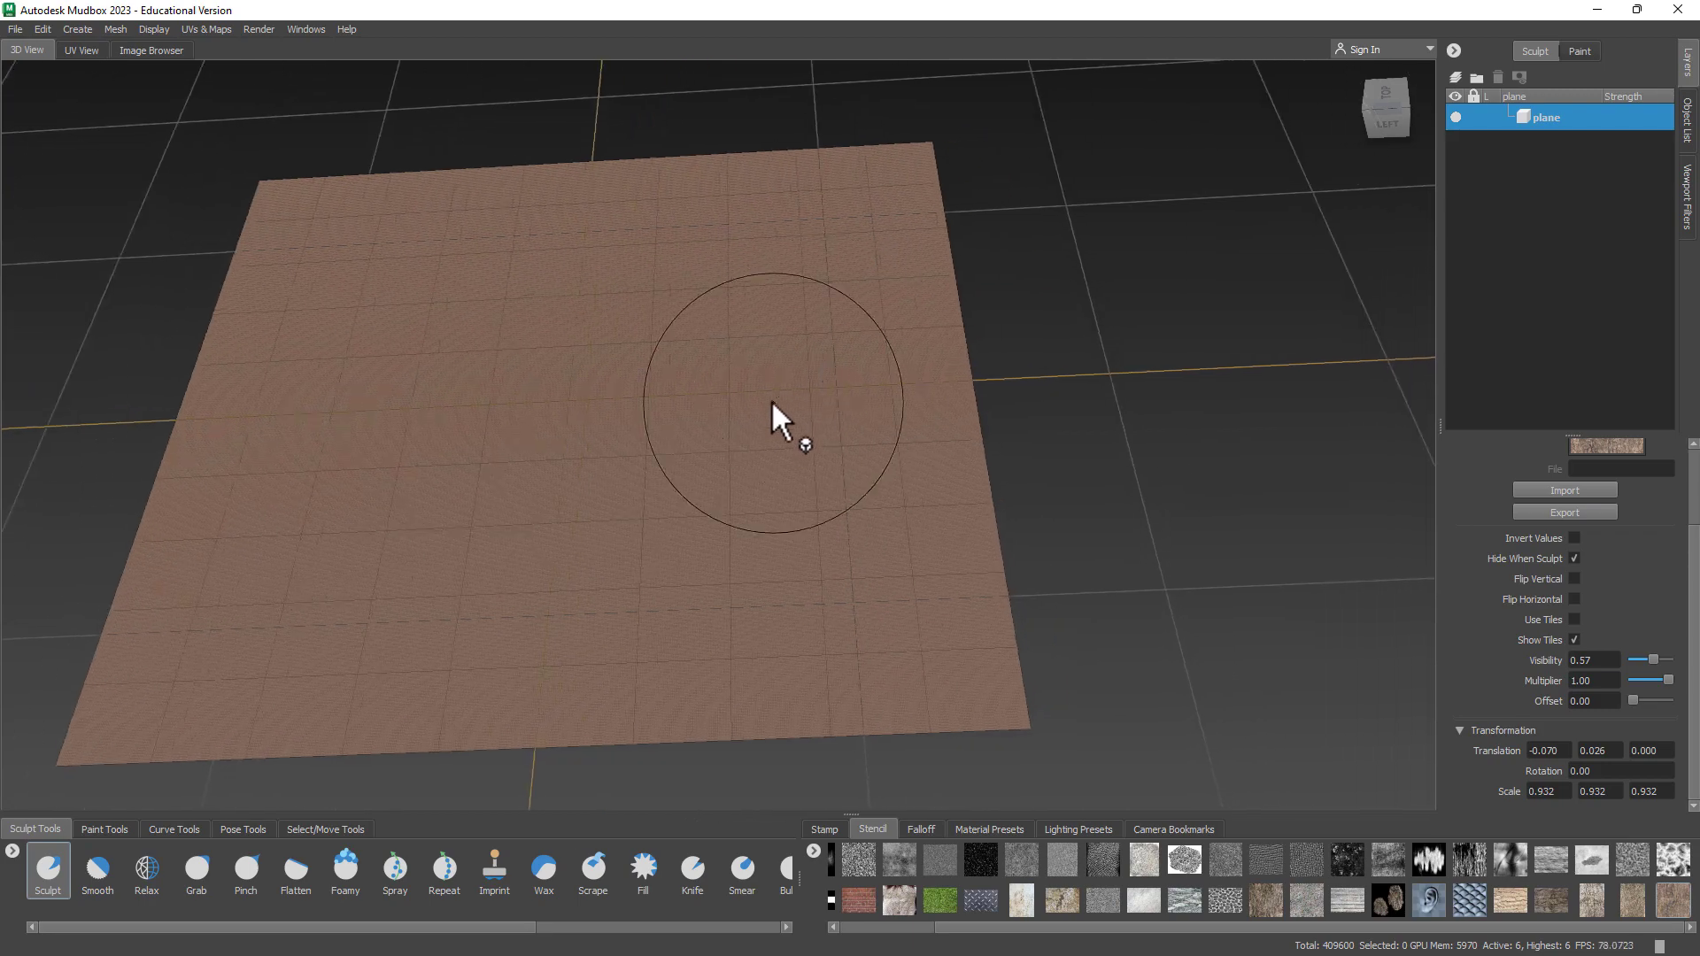
Start the Projection brush on the plane and create Paint Layer 1 at size 2048 with the Diffuse channel
{"action": "left_click", "coordinate": [101, 828]}
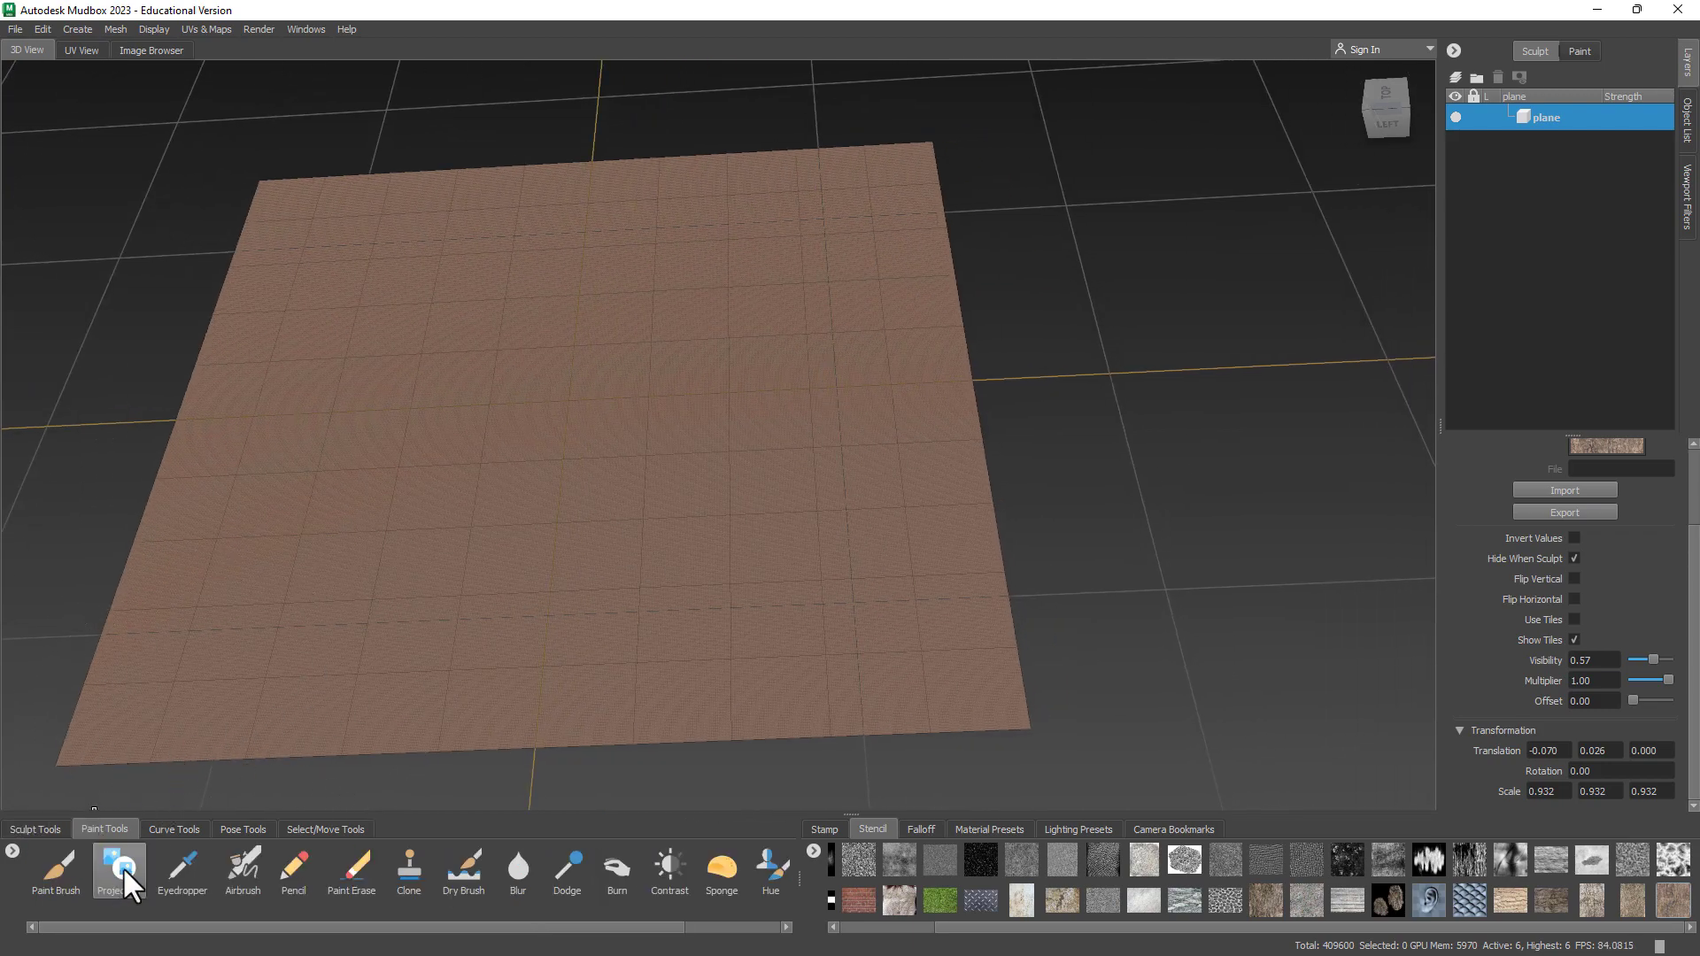
{"action": "left_click", "coordinate": [120, 868]}
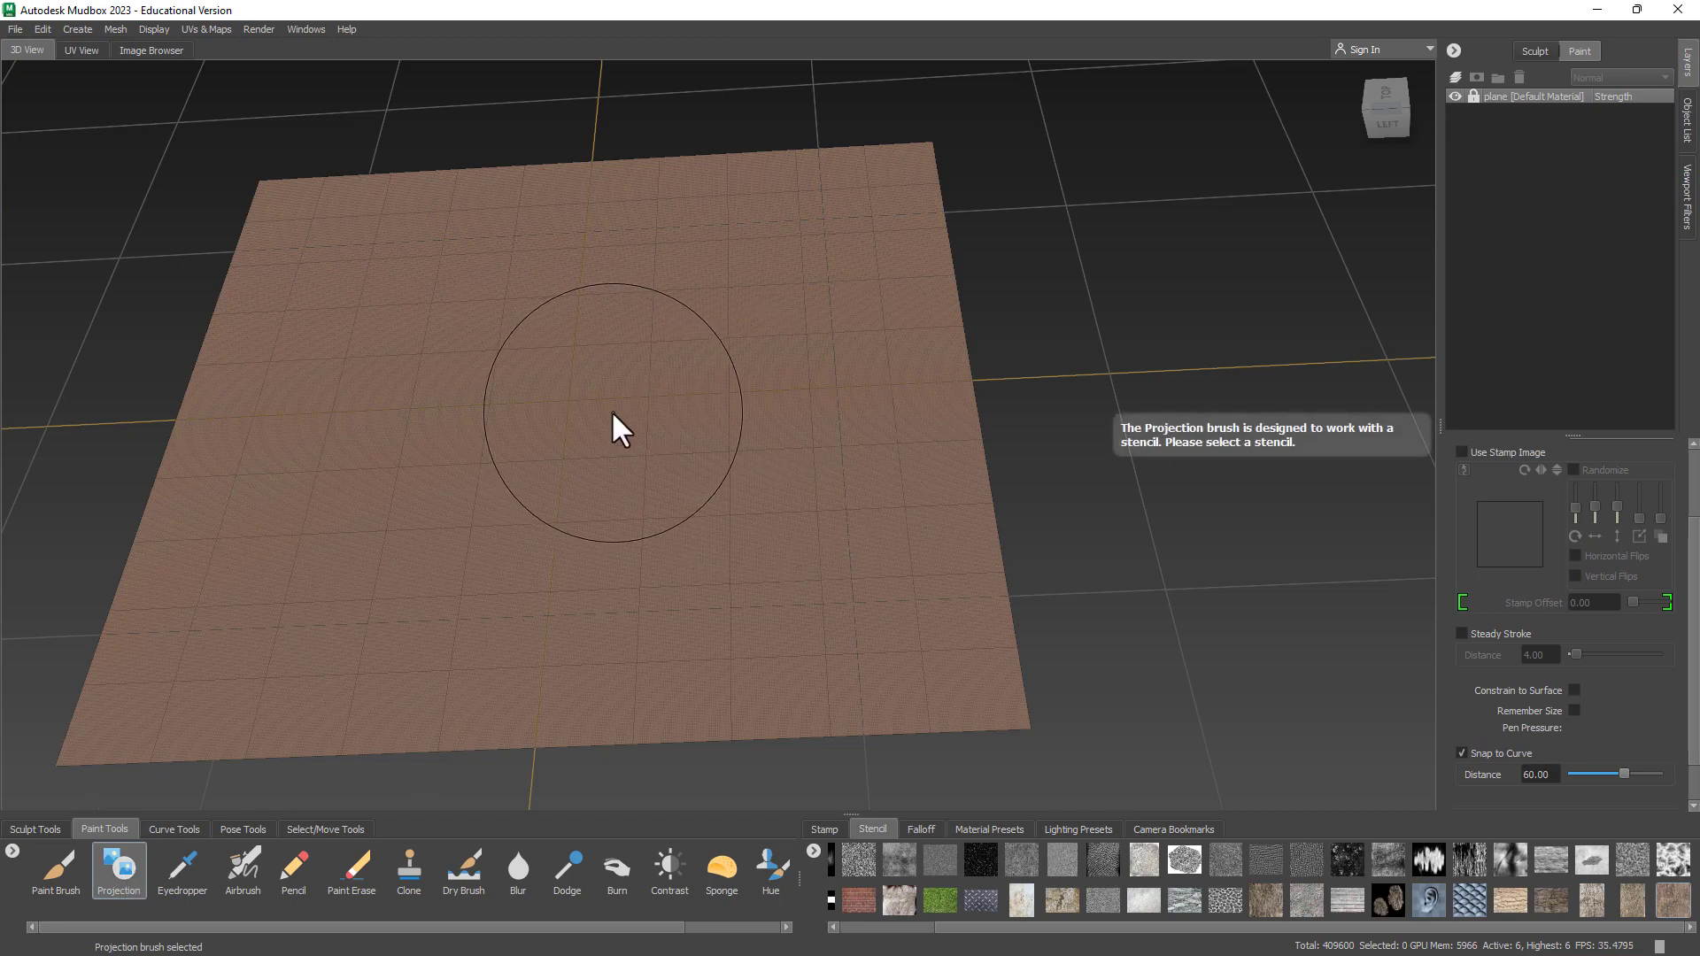
{"action": "left_click", "coordinate": [646, 414]}
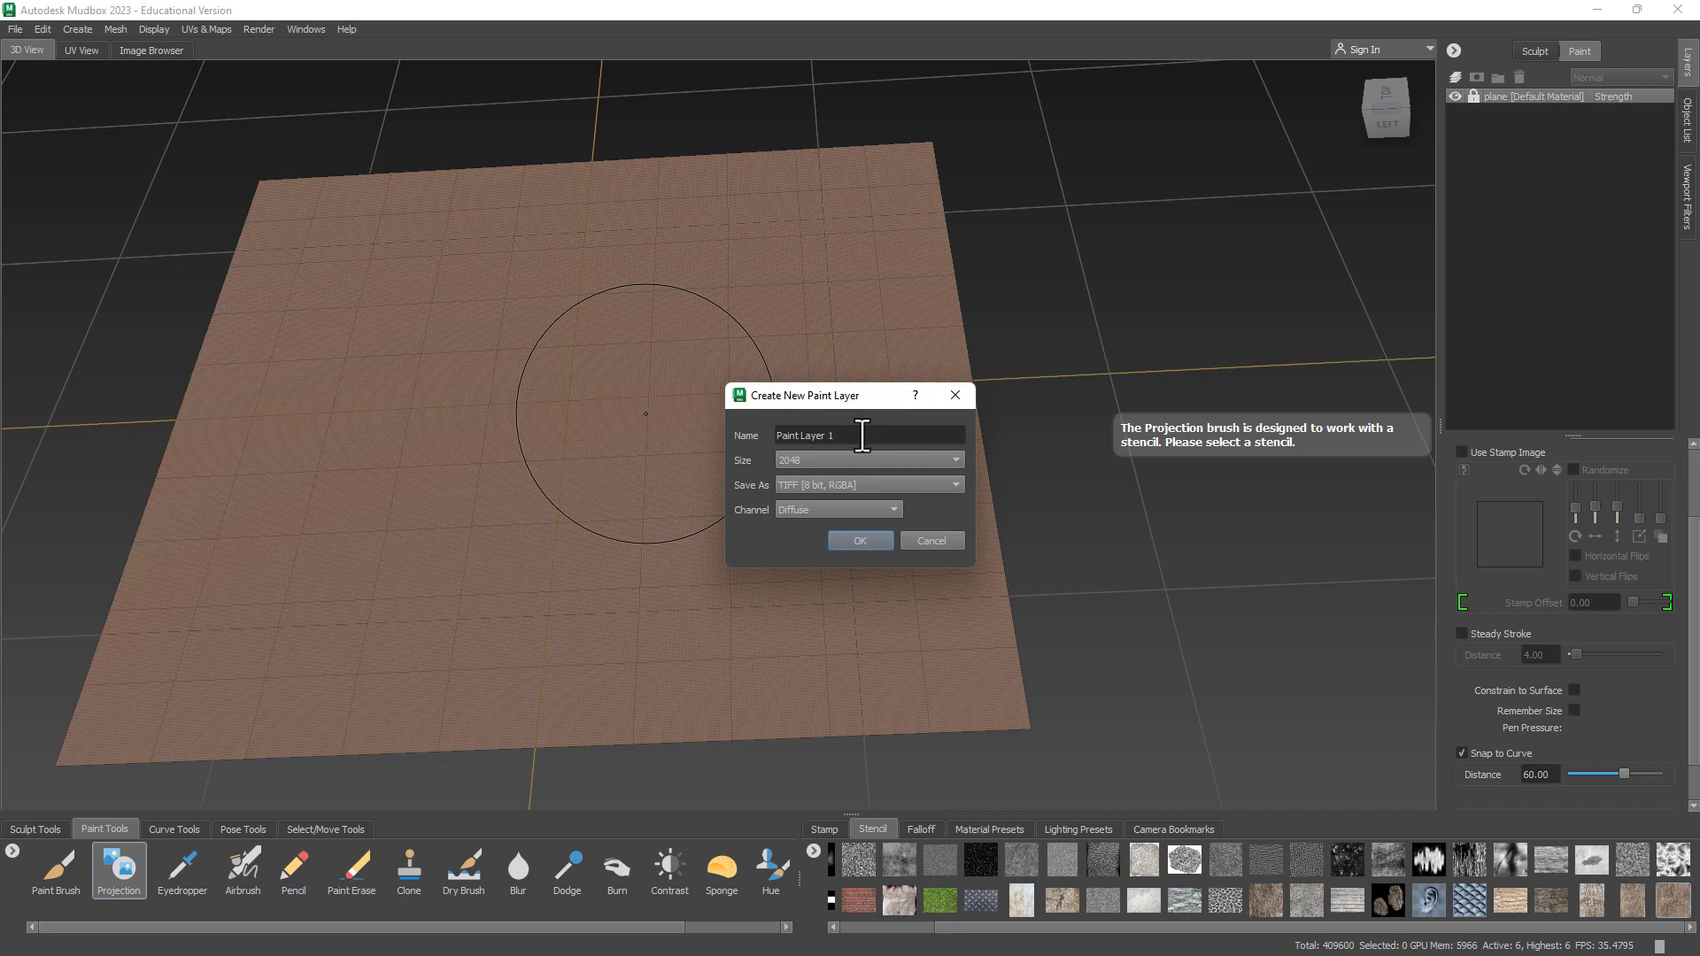
{"action": "left_click", "coordinate": [815, 512]}
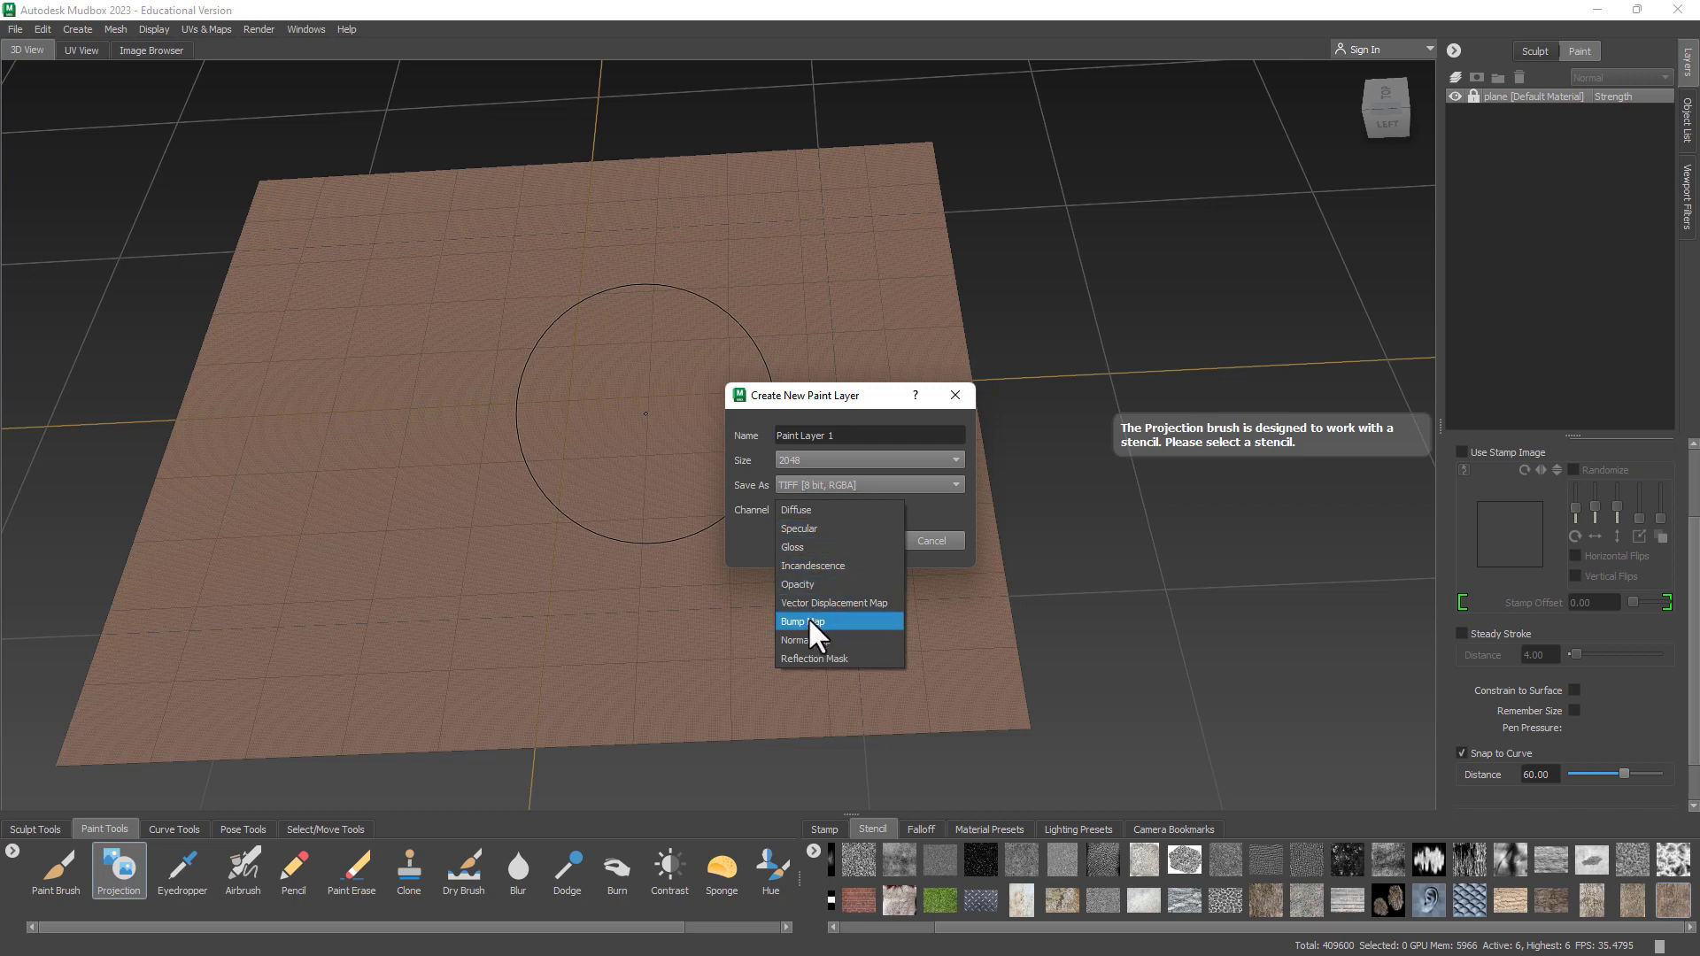
{"action": "left_click", "coordinate": [810, 509]}
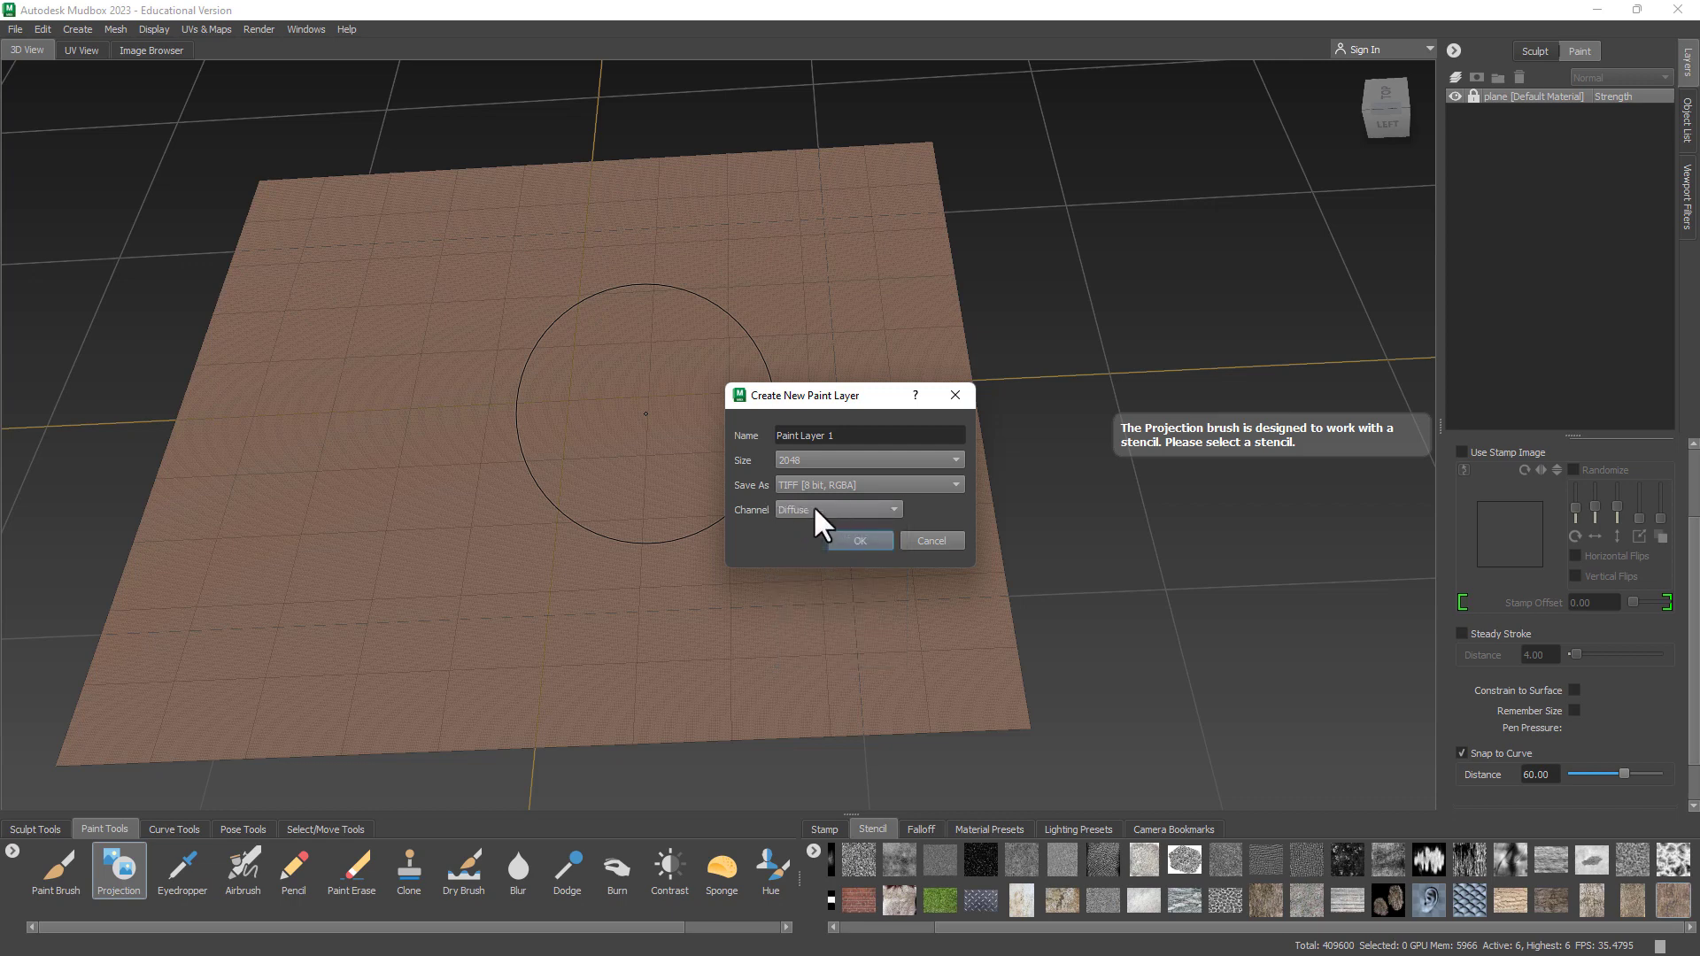
{"action": "left_click", "coordinate": [832, 536]}
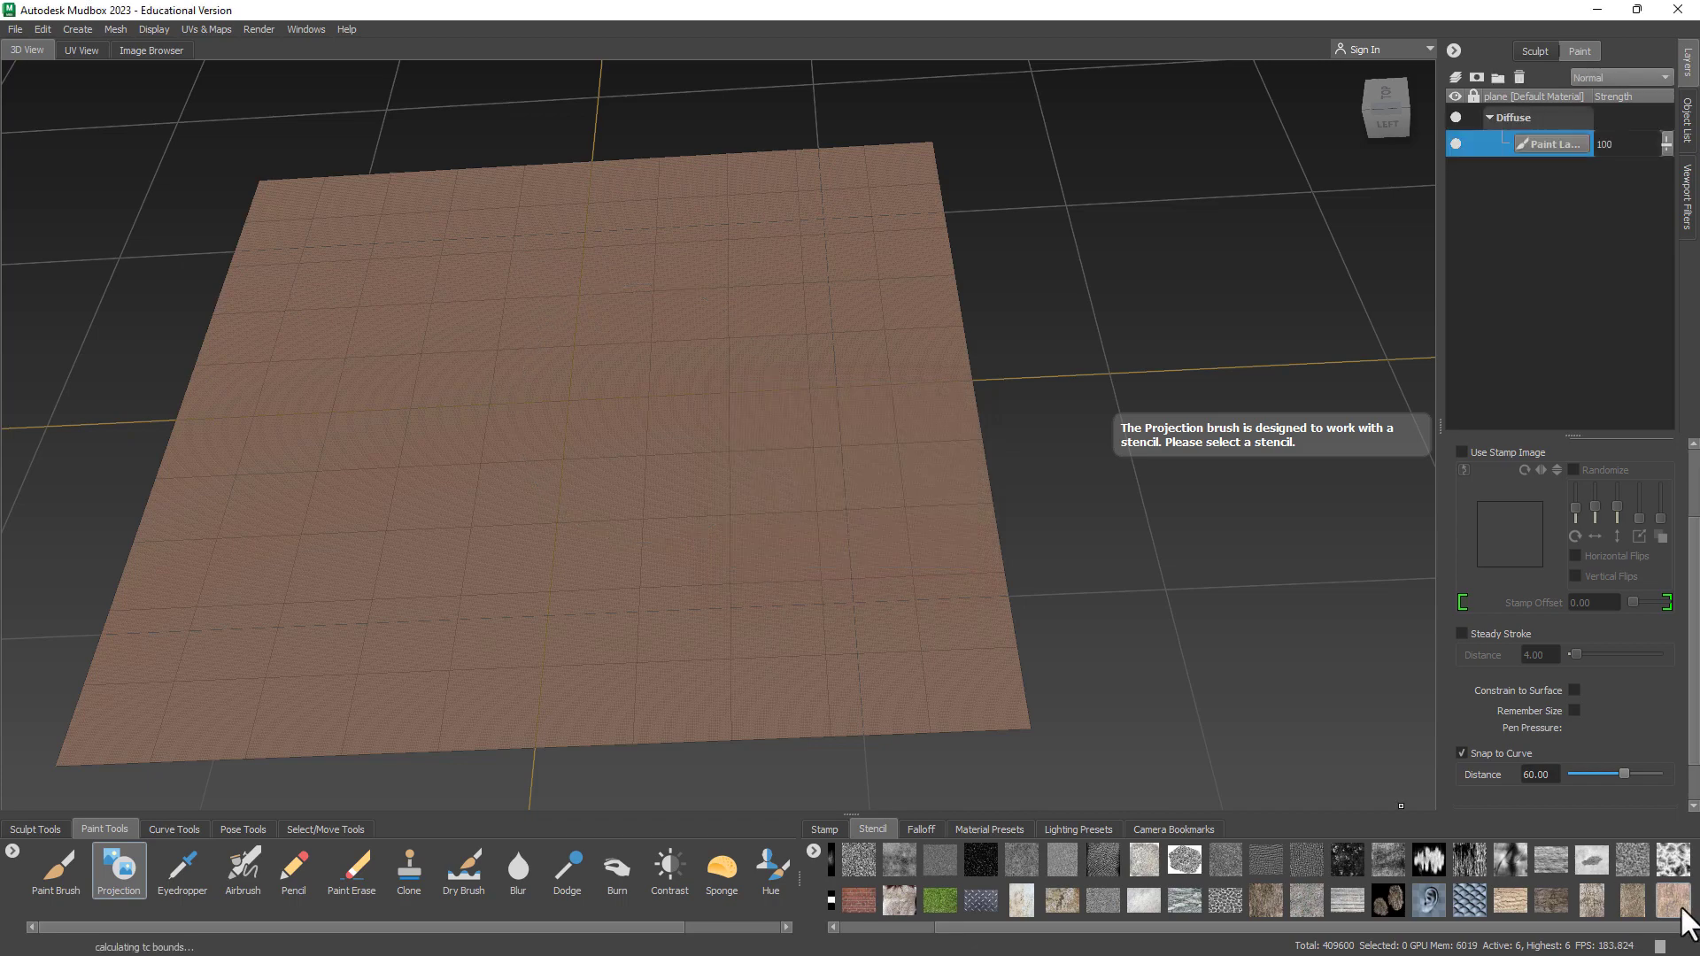
Display the tree bark stencil, switch to the Sculpt tool and shift the plane beneath the stencil
{"action": "left_click", "coordinate": [1682, 910]}
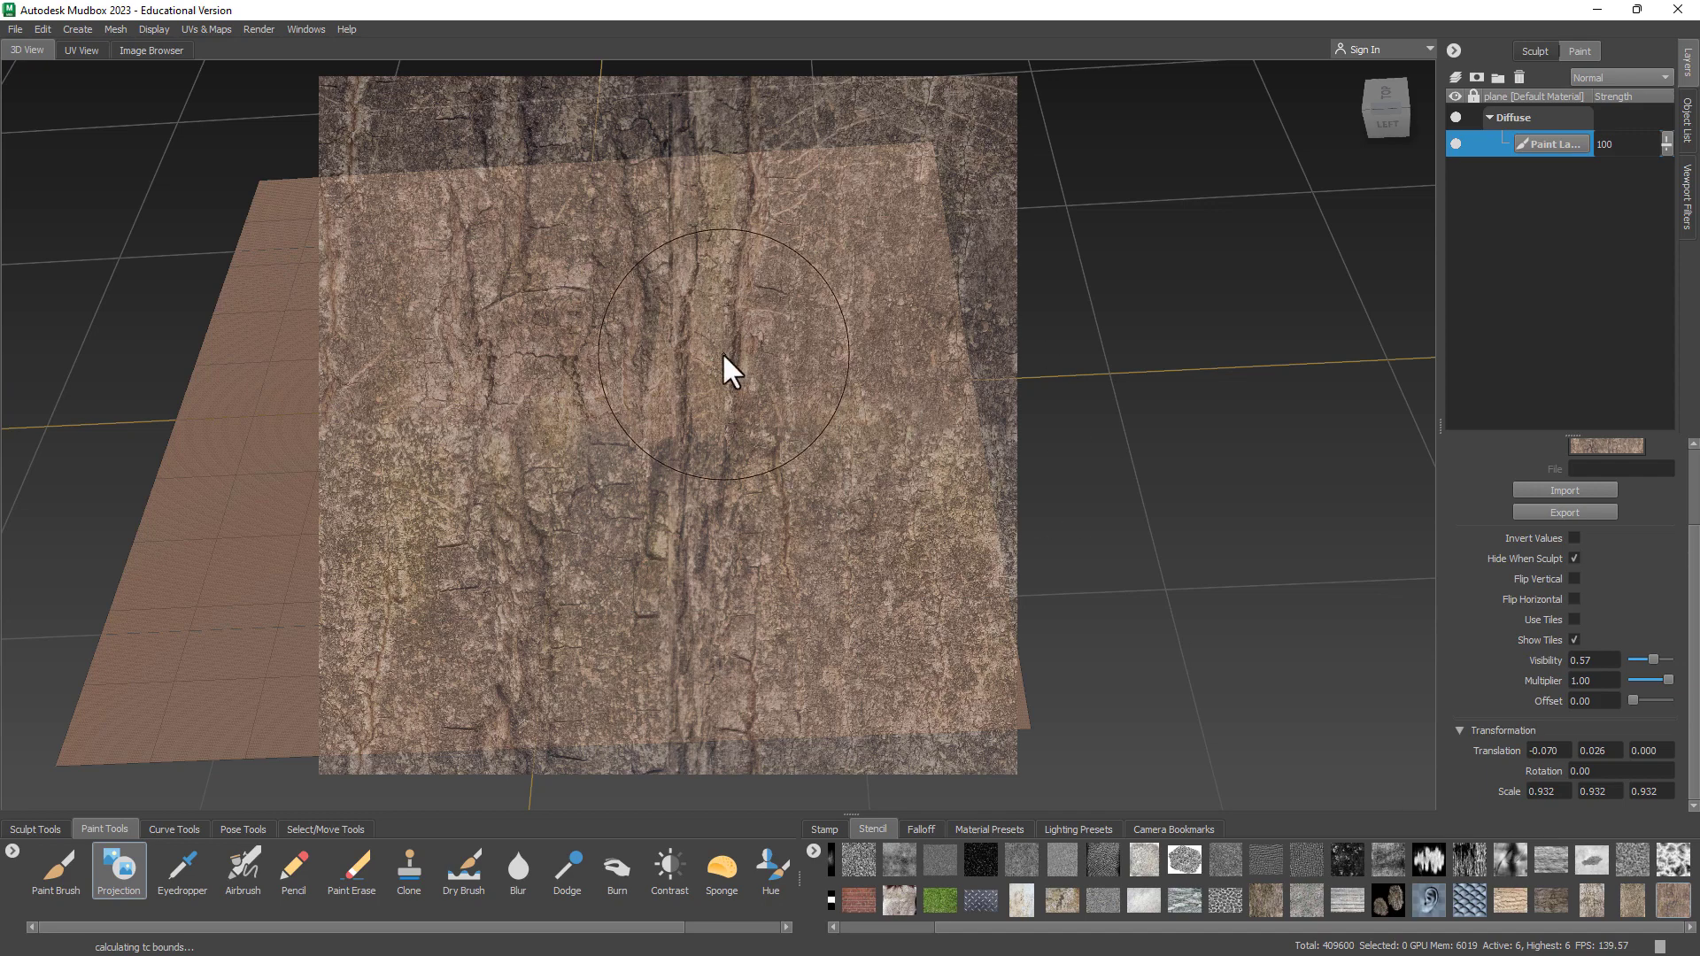
{"action": "left_click_drag", "start_coordinate": [728, 368], "coordinate": [1222, 492], "text": "alt"}
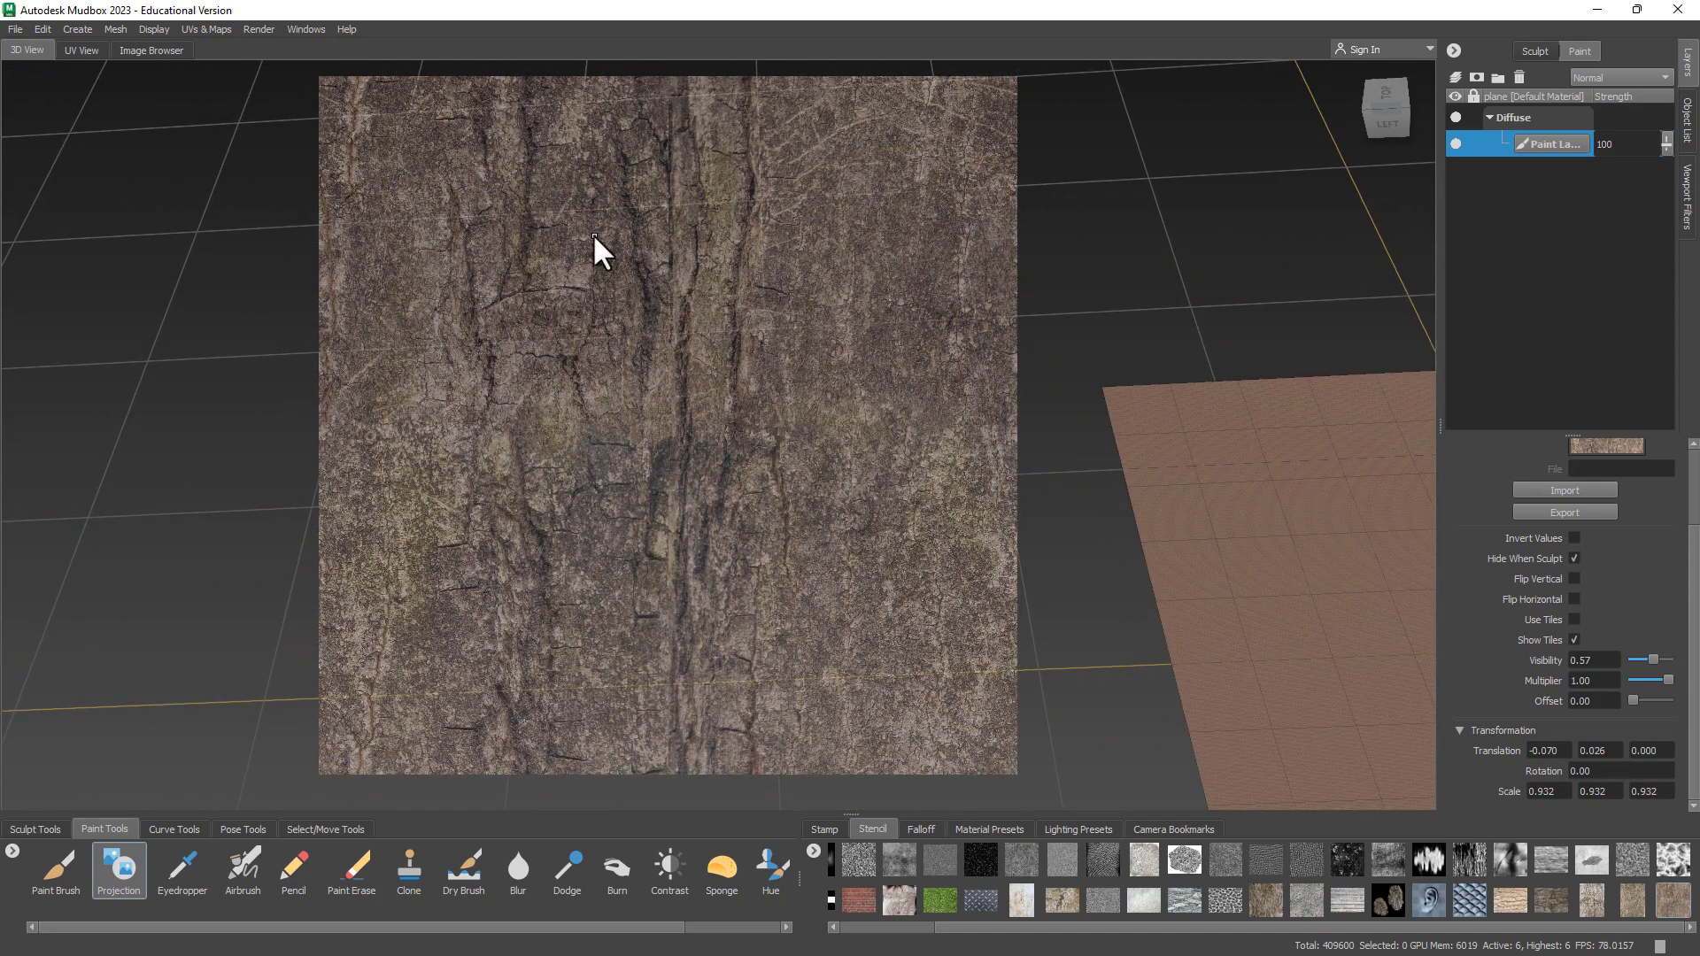
{"action": "left_click", "coordinate": [28, 829]}
{"action": "left_click", "coordinate": [48, 866]}
{"action": "mouse_move", "coordinate": [620, 460]}
{"action": "left_mouse_down", "text": "alt"}
{"action": "mouse_move", "coordinate": [741, 372]}
{"action": "mouse_move", "coordinate": [809, 391]}
{"action": "left_mouse_up", "text": "alt"}
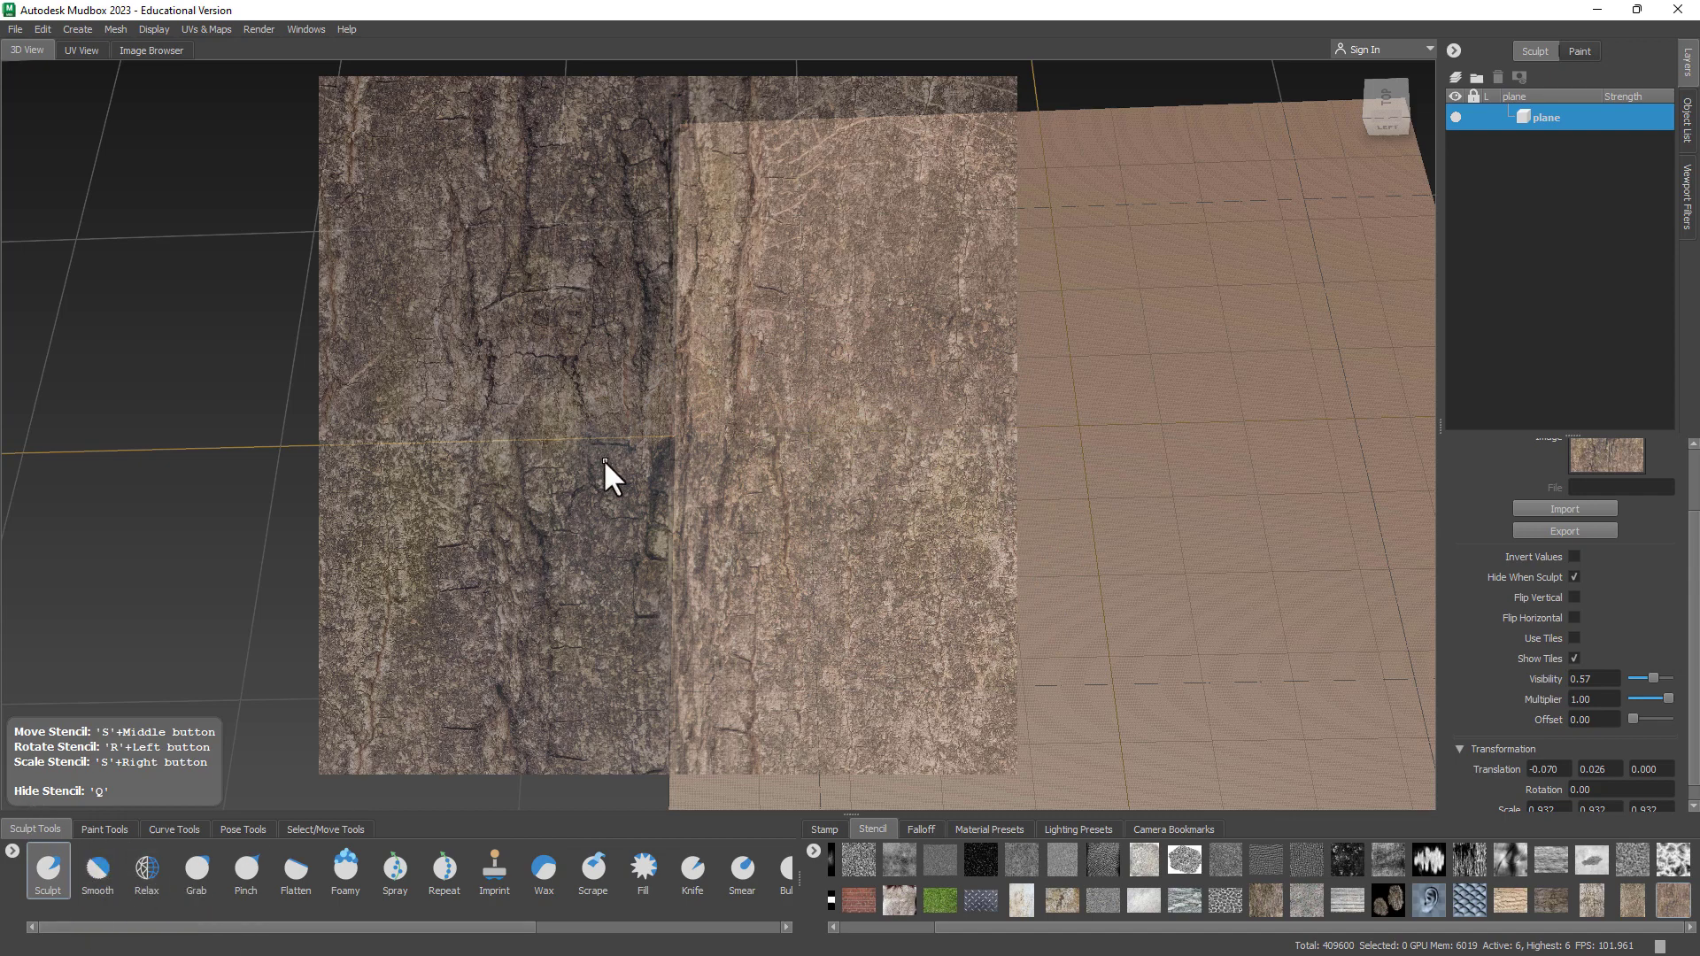
{"action": "left_click_drag", "start_coordinate": [599, 433], "coordinate": [772, 401], "text": "alt"}
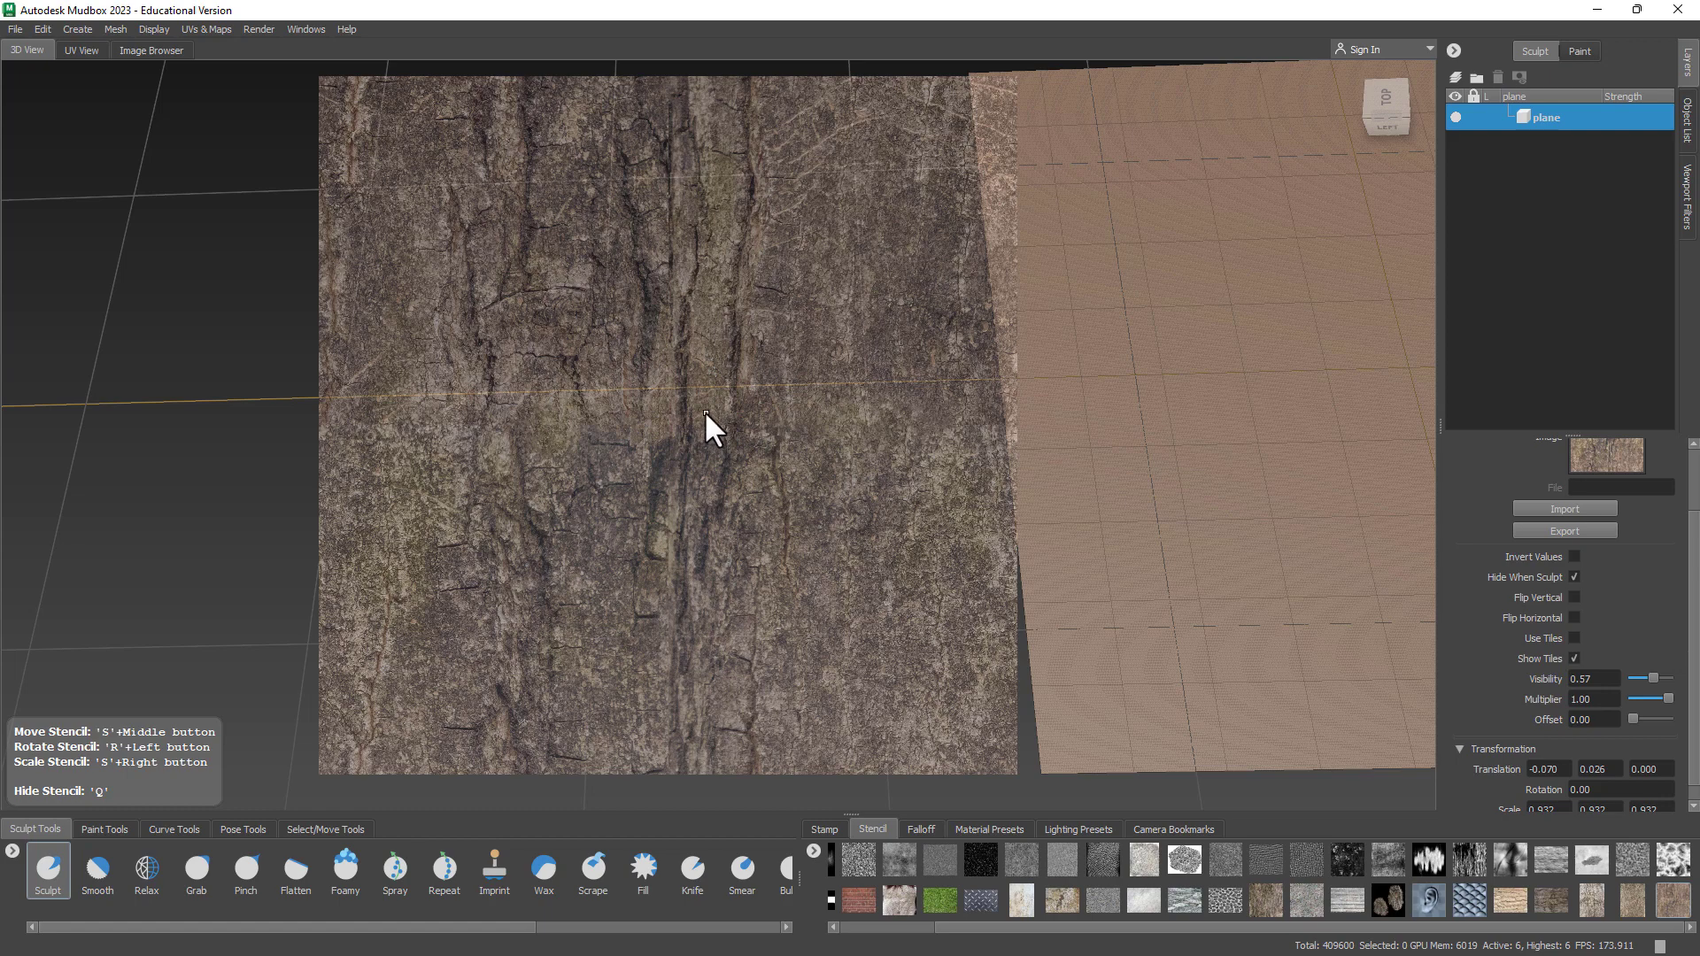
Paint the tree bark texture through the stencil onto the middle of the plane with the Projection brush
{"action": "left_click", "coordinate": [99, 832]}
{"action": "left_click", "coordinate": [122, 868]}
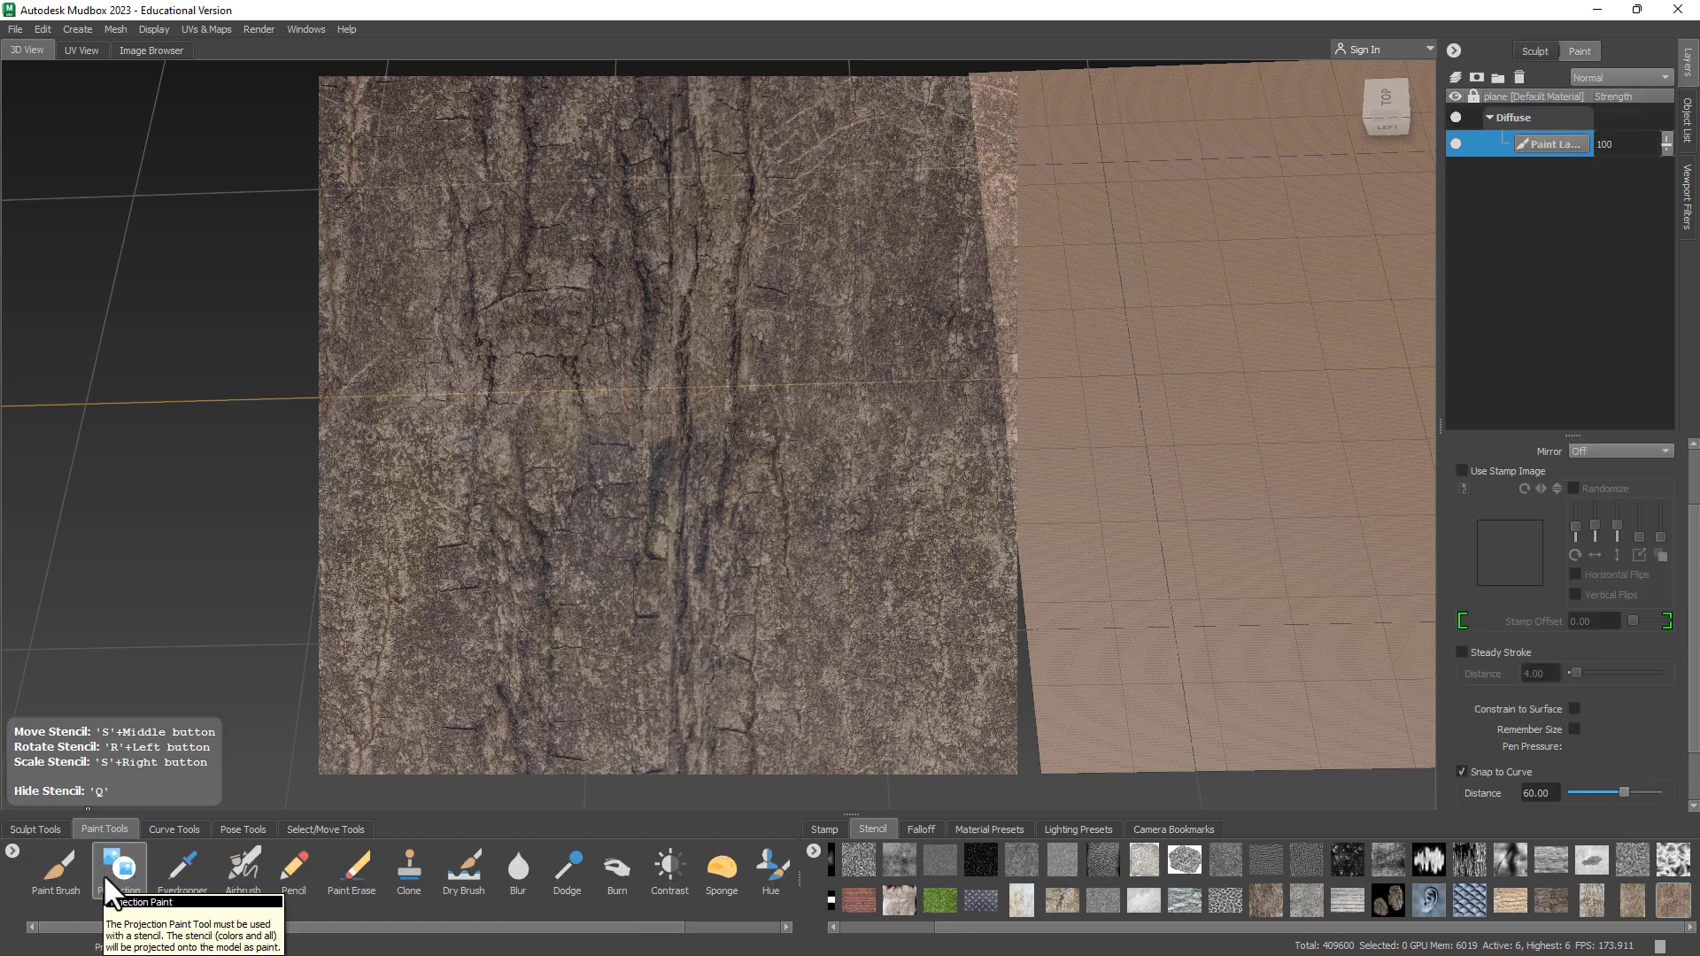
{"action": "middle_click_drag", "start_coordinate": [967, 332], "coordinate": [604, 347], "text": "alt"}
{"action": "right_click_drag", "start_coordinate": [606, 344], "coordinate": [799, 384], "text": "alt"}
{"action": "mouse_move", "coordinate": [746, 398]}
{"action": "left_mouse_down"}
{"action": "mouse_move", "coordinate": [678, 395]}
{"action": "mouse_move", "coordinate": [922, 380]}
{"action": "mouse_move", "coordinate": [425, 322]}
{"action": "mouse_move", "coordinate": [470, 589]}
{"action": "mouse_move", "coordinate": [687, 390]}
{"action": "mouse_move", "coordinate": [478, 201]}
{"action": "mouse_move", "coordinate": [941, 581]}
{"action": "mouse_move", "coordinate": [475, 261]}
{"action": "mouse_move", "coordinate": [620, 336]}
{"action": "left_mouse_up"}
{"action": "mouse_move", "coordinate": [1185, 641]}
{"action": "left_mouse_down", "text": "alt"}
{"action": "mouse_move", "coordinate": [894, 511]}
{"action": "mouse_move", "coordinate": [932, 460]}
{"action": "left_mouse_up", "text": "alt"}
Hide the stencil to examine the painted bark up close, and undo the projection stroke
{"action": "key", "text": "q"}
{"action": "right_click_drag", "start_coordinate": [932, 461], "coordinate": [1206, 524], "text": "alt"}
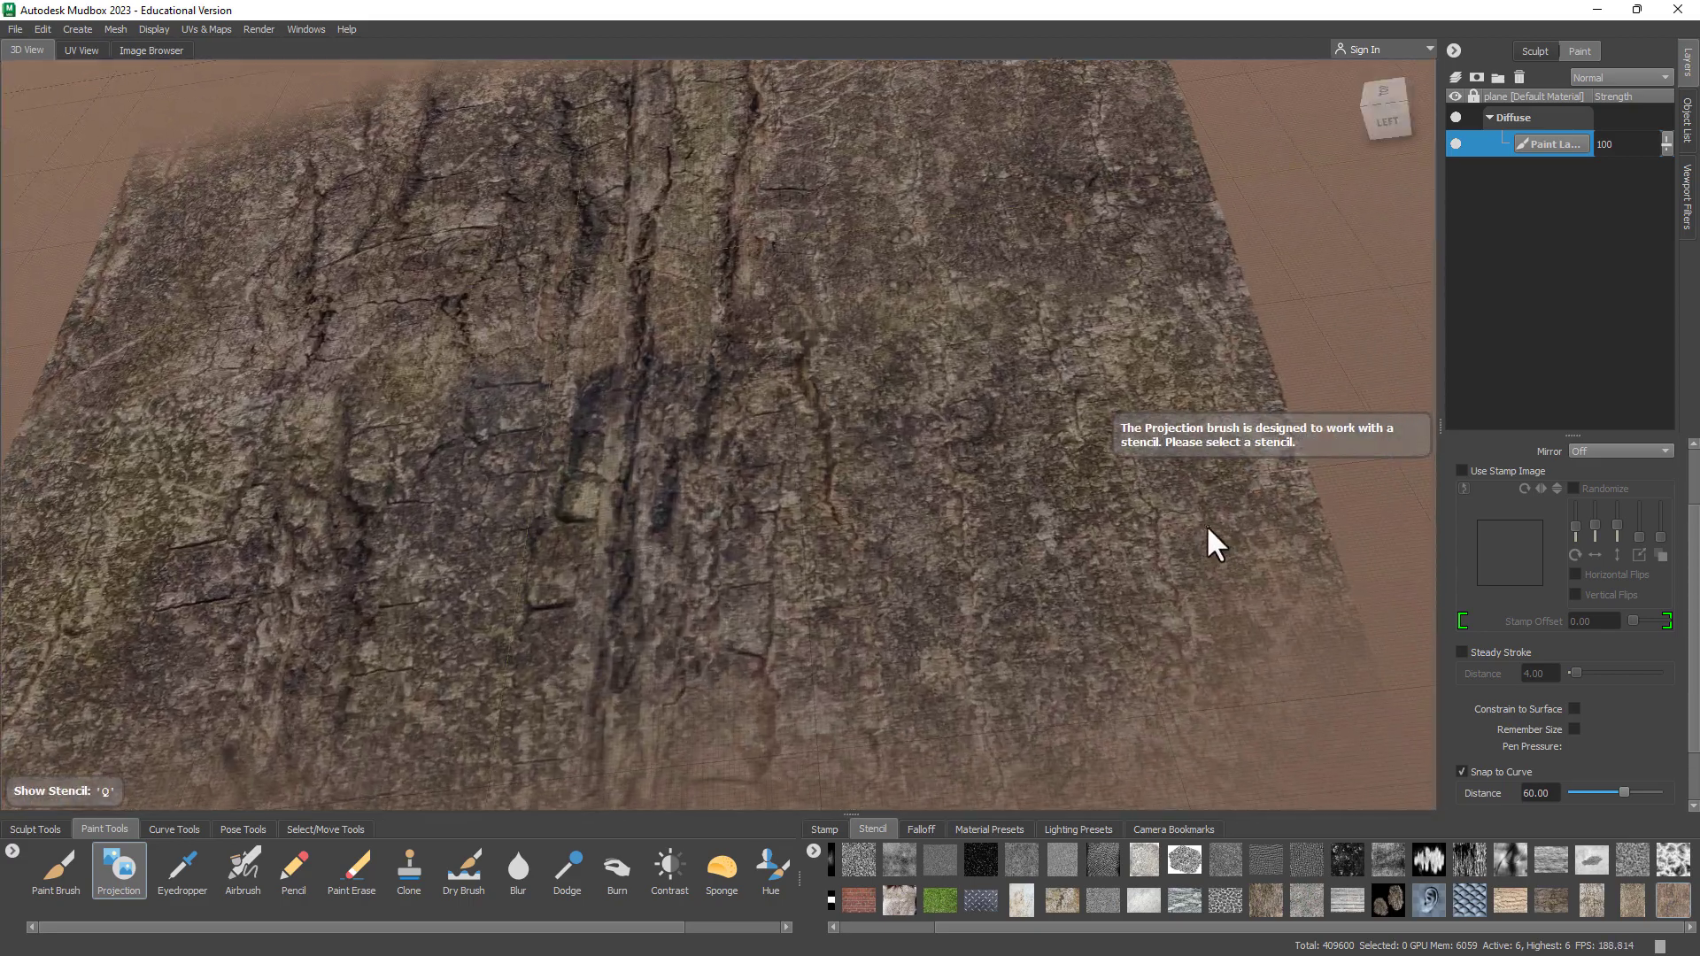
{"action": "left_click_drag", "start_coordinate": [1206, 524], "coordinate": [1053, 581], "text": "alt"}
{"action": "right_click_drag", "start_coordinate": [1054, 581], "coordinate": [1296, 556], "text": "alt"}
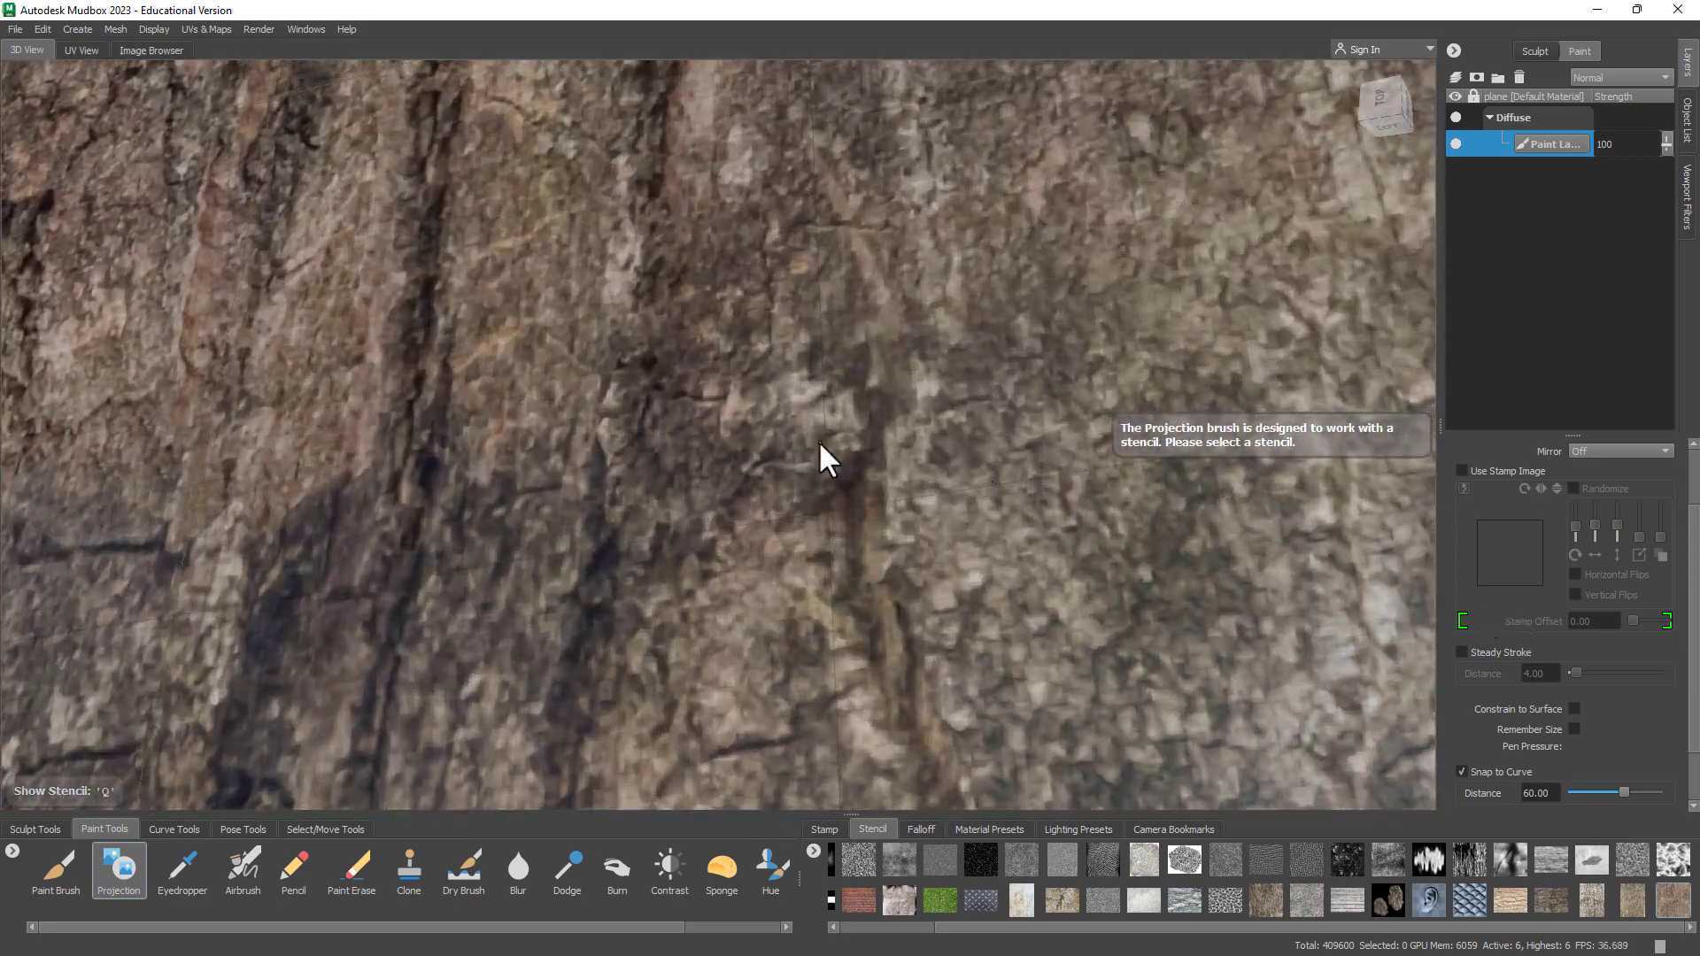
{"action": "right_click_drag", "start_coordinate": [818, 442], "coordinate": [10, 350], "text": "alt"}
{"action": "right_click_drag", "start_coordinate": [510, 423], "coordinate": [410, 437], "text": "alt"}
{"action": "left_click_drag", "start_coordinate": [410, 437], "coordinate": [475, 428], "text": "alt"}
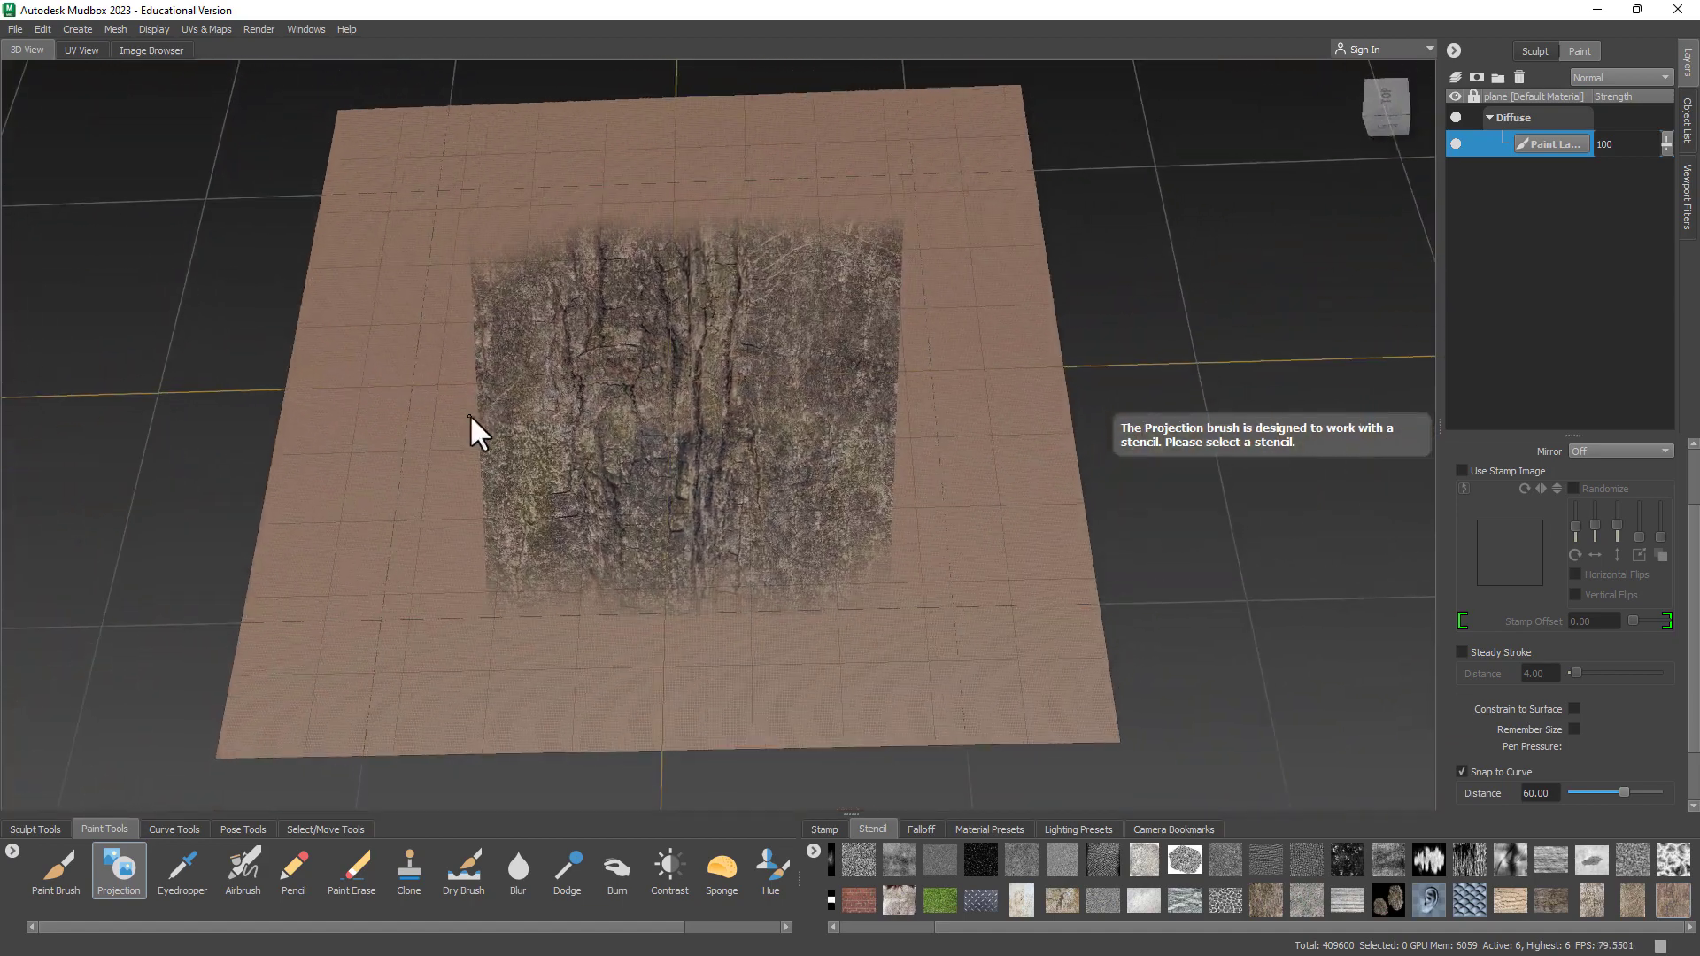
{"action": "key", "text": "ctrl+z"}
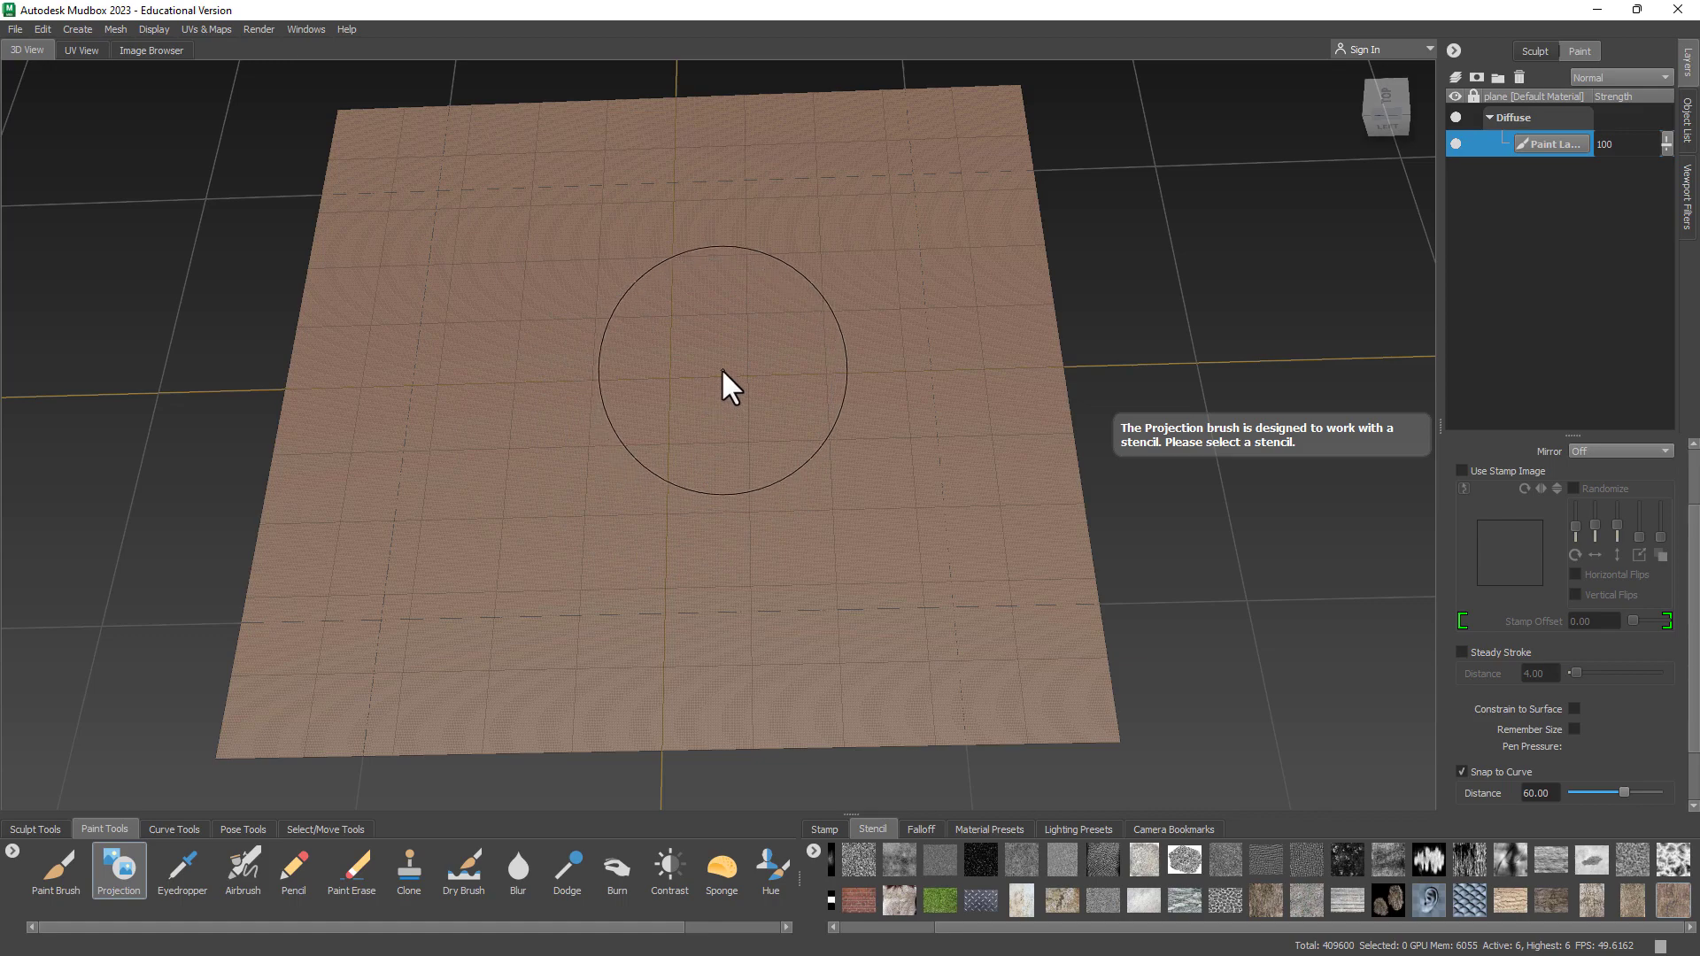
Frame the whole plane in a top perspective view and set that view as Home
{"action": "left_click", "coordinate": [1383, 111]}
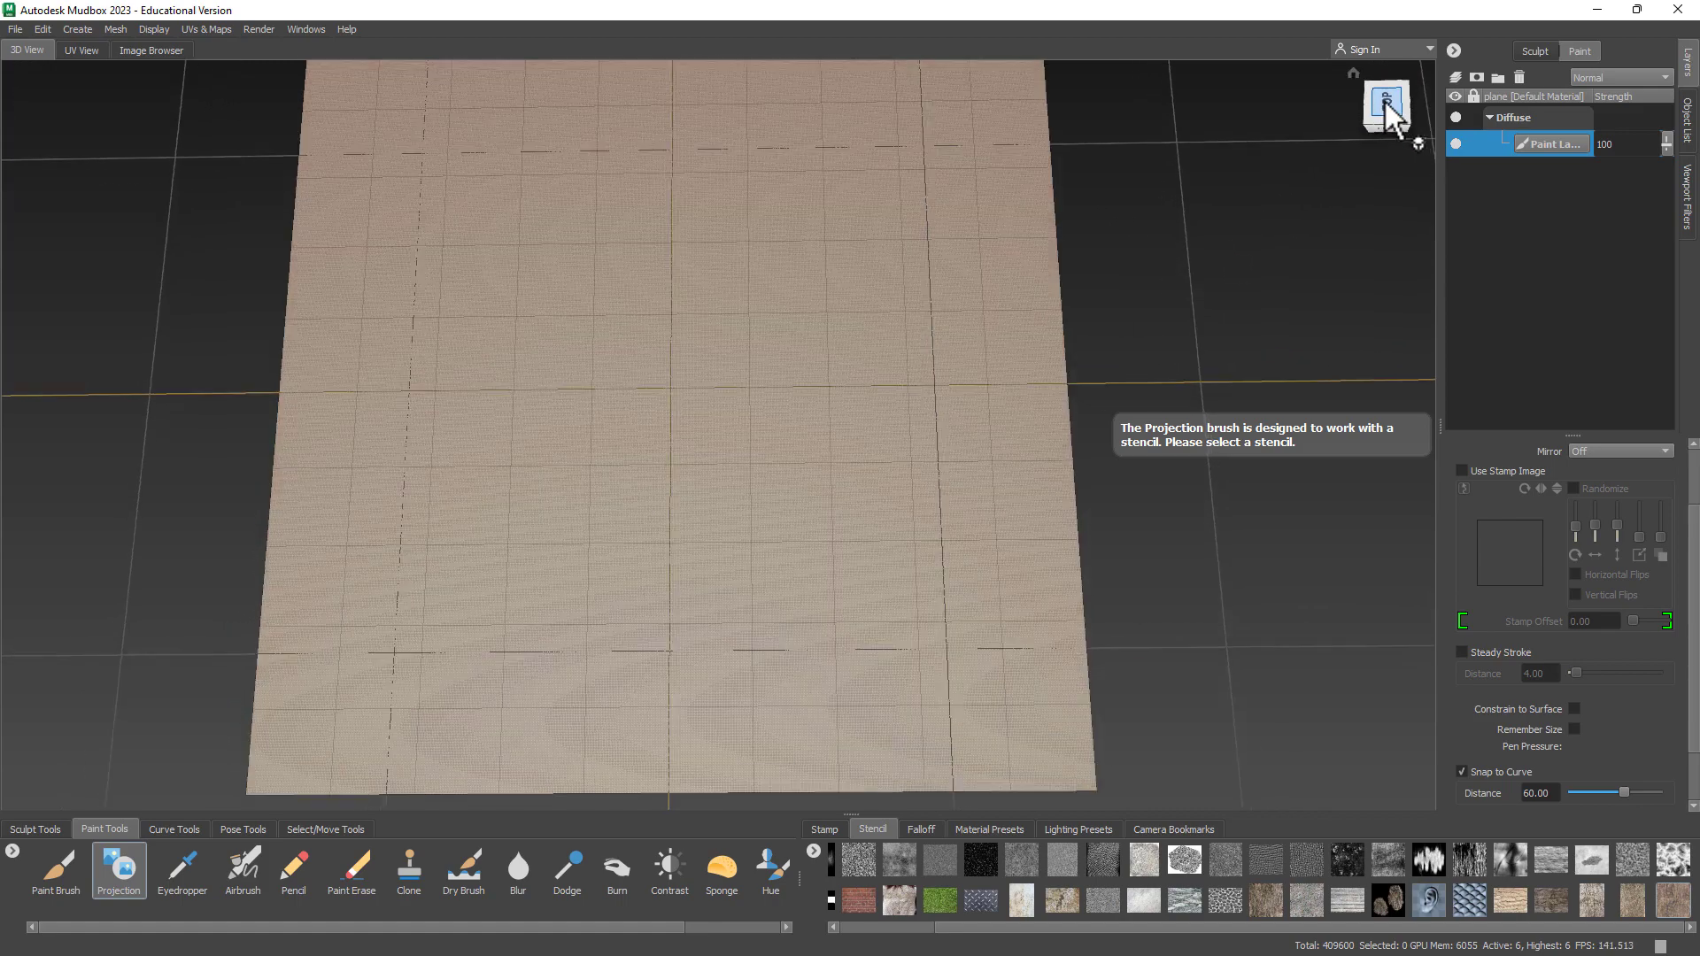
{"action": "right_click_drag", "start_coordinate": [602, 269], "coordinate": [441, 307], "text": "alt"}
{"action": "left_click", "coordinate": [1421, 141]}
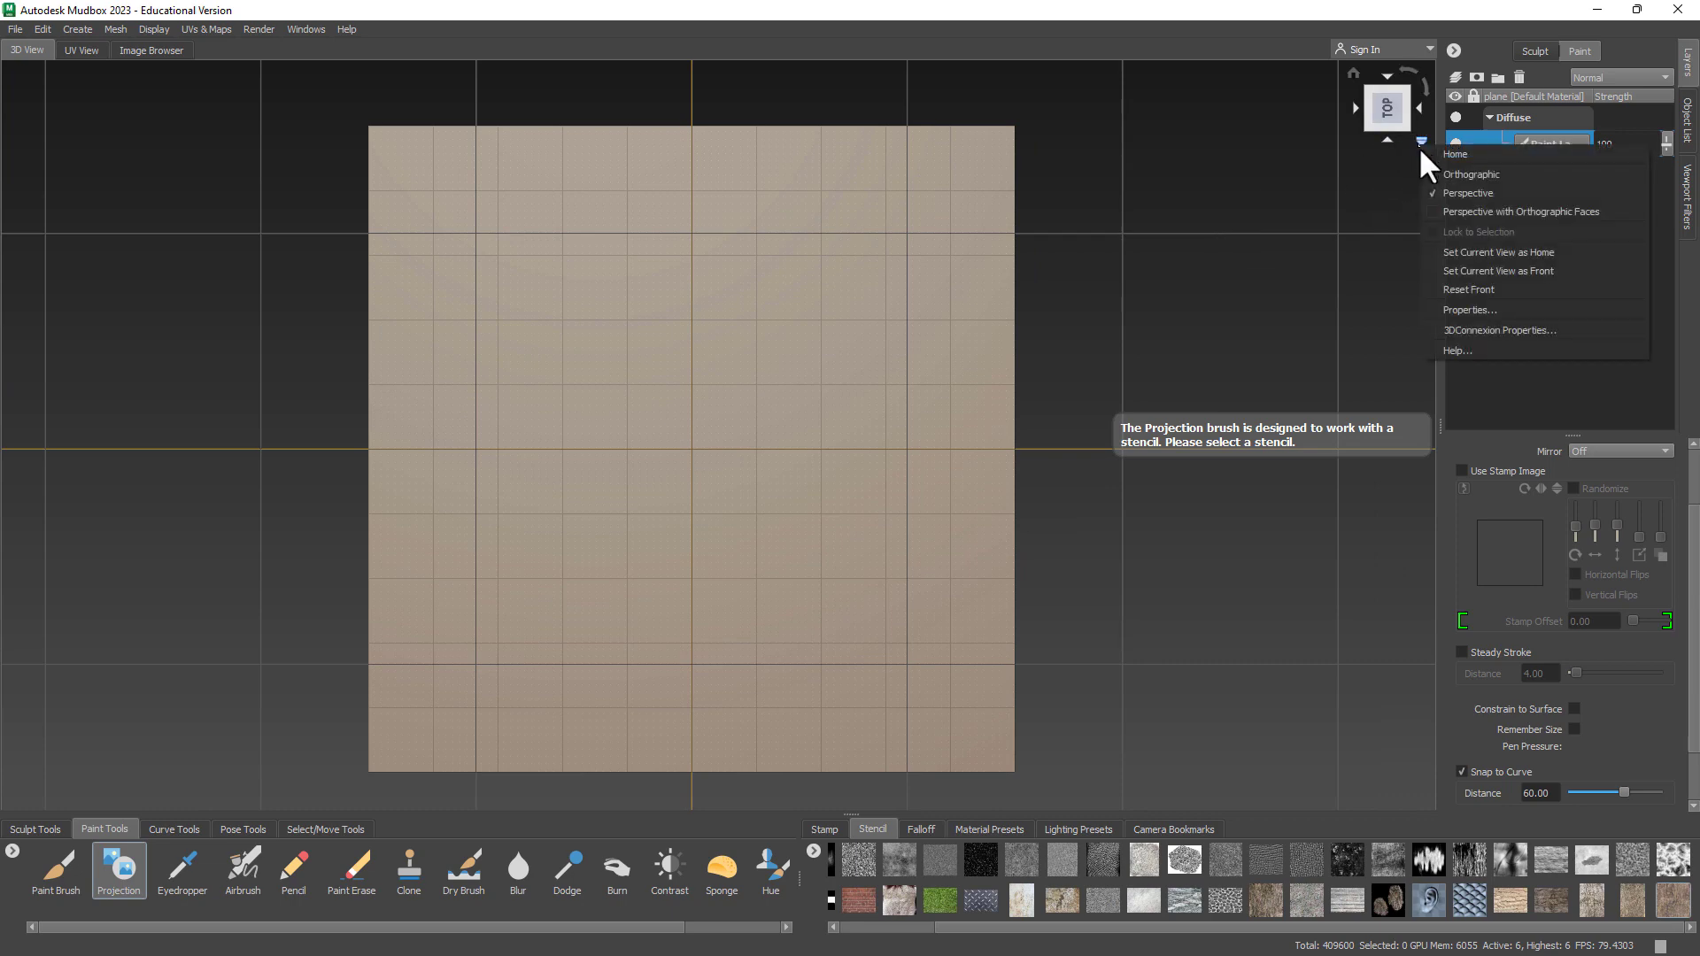
{"action": "left_click", "coordinate": [1439, 189]}
{"action": "right_click_drag", "start_coordinate": [667, 519], "coordinate": [1077, 555], "text": "alt"}
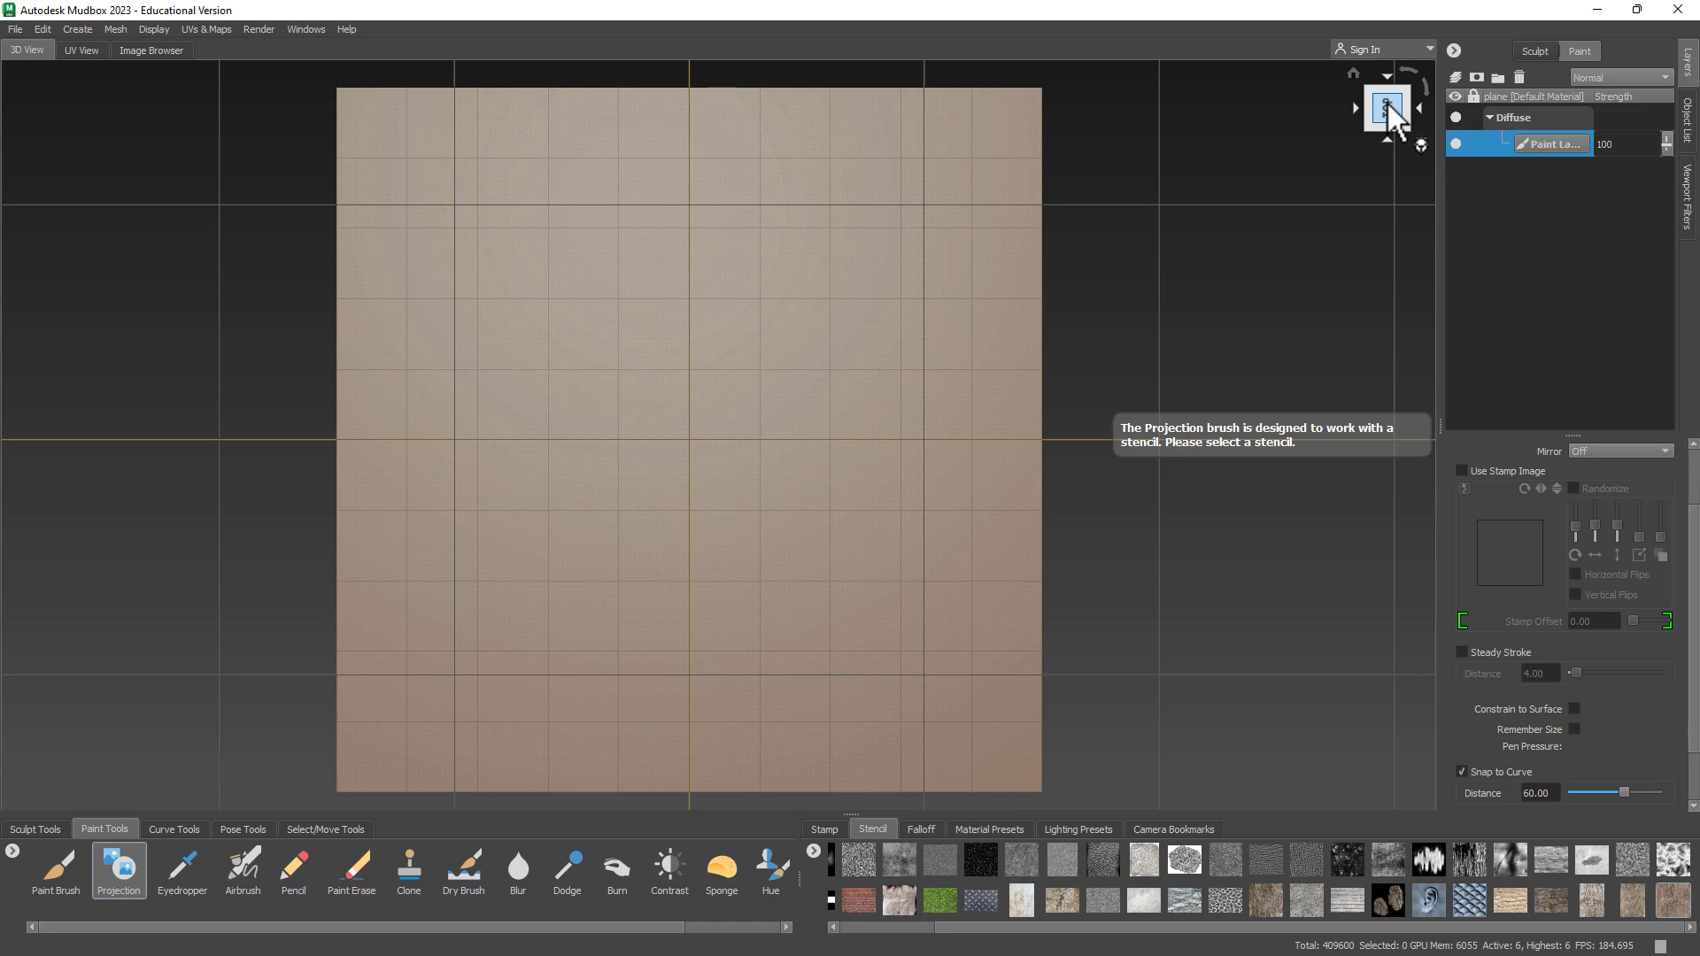
{"action": "left_click", "coordinate": [1419, 140]}
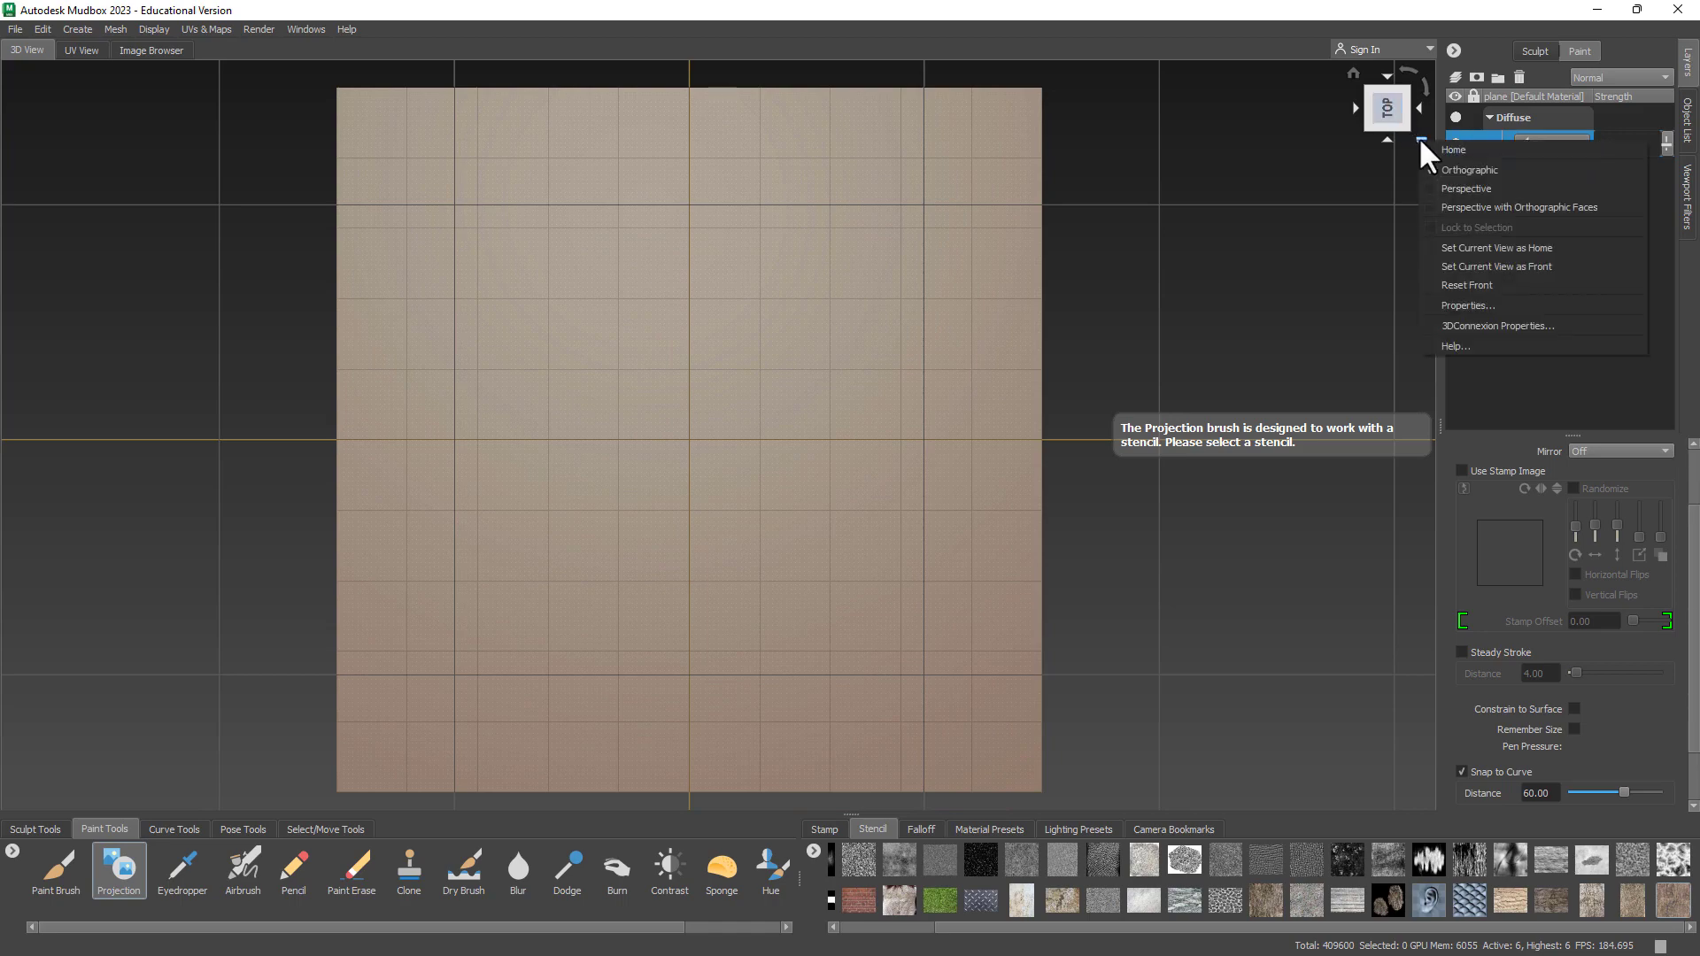
{"action": "left_click", "coordinate": [1501, 249]}
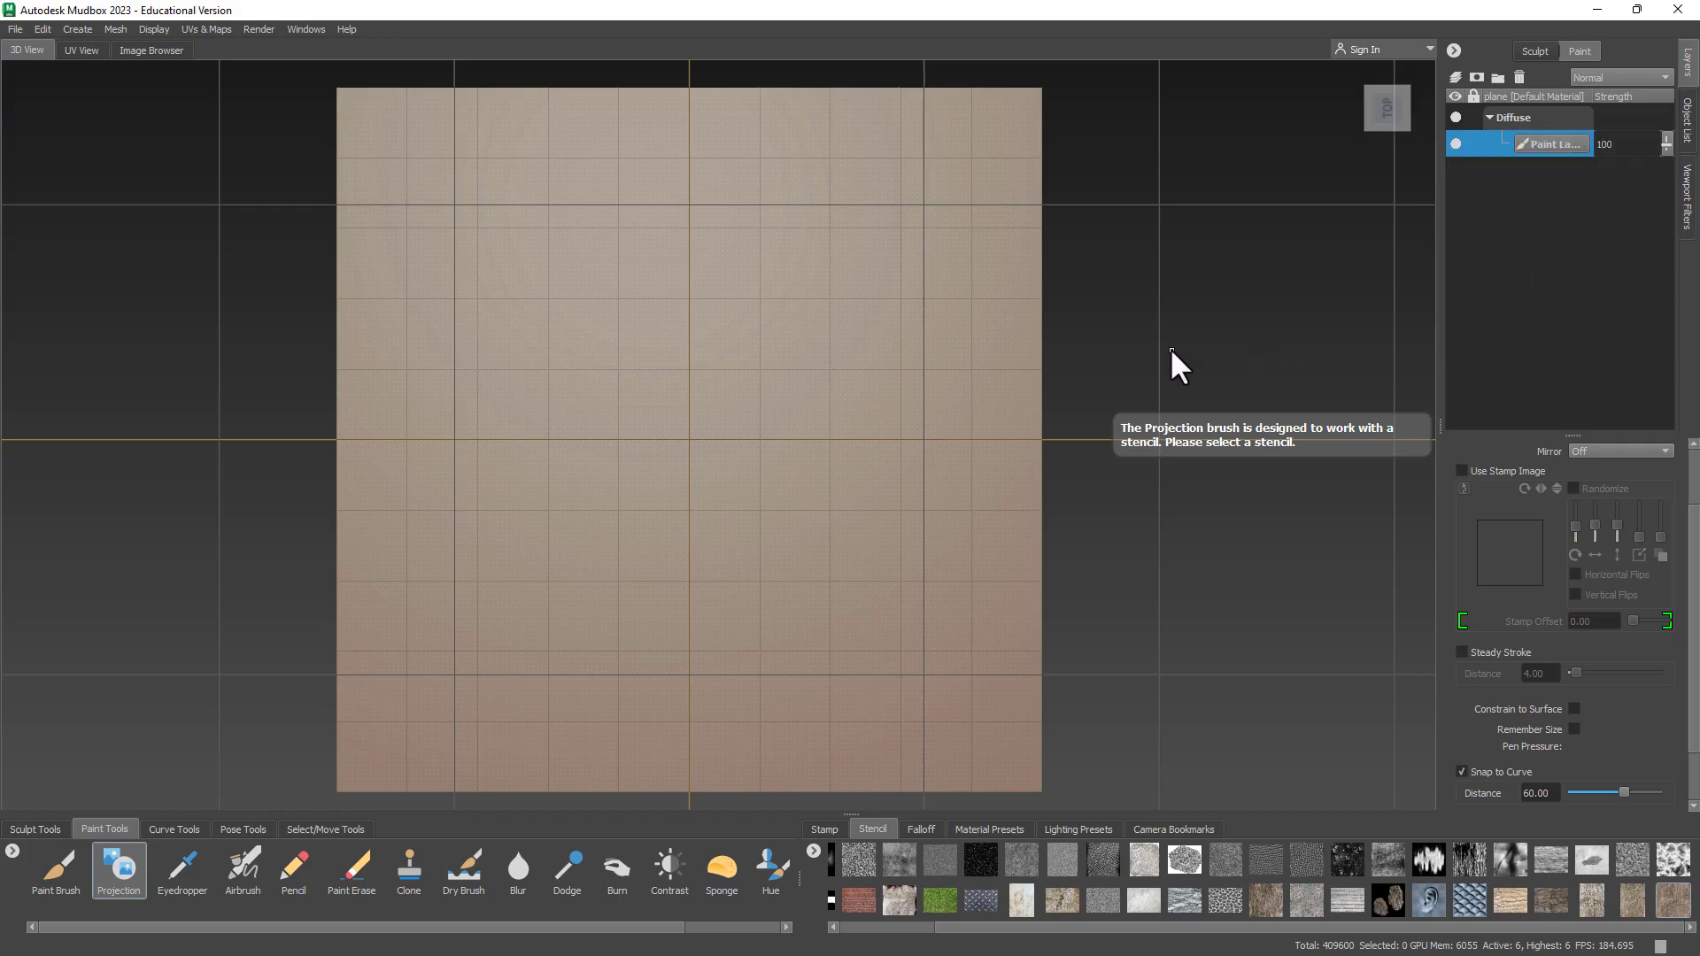
Test the Home view by moving the camera away from the plane and returning to Home twice
{"action": "mouse_move", "coordinate": [1066, 637]}
{"action": "middle_mouse_down", "text": "alt"}
{"action": "mouse_move", "coordinate": [949, 596]}
{"action": "mouse_move", "coordinate": [686, 611]}
{"action": "middle_mouse_up", "text": "alt"}
{"action": "left_click_drag", "start_coordinate": [686, 611], "coordinate": [989, 492], "text": "alt"}
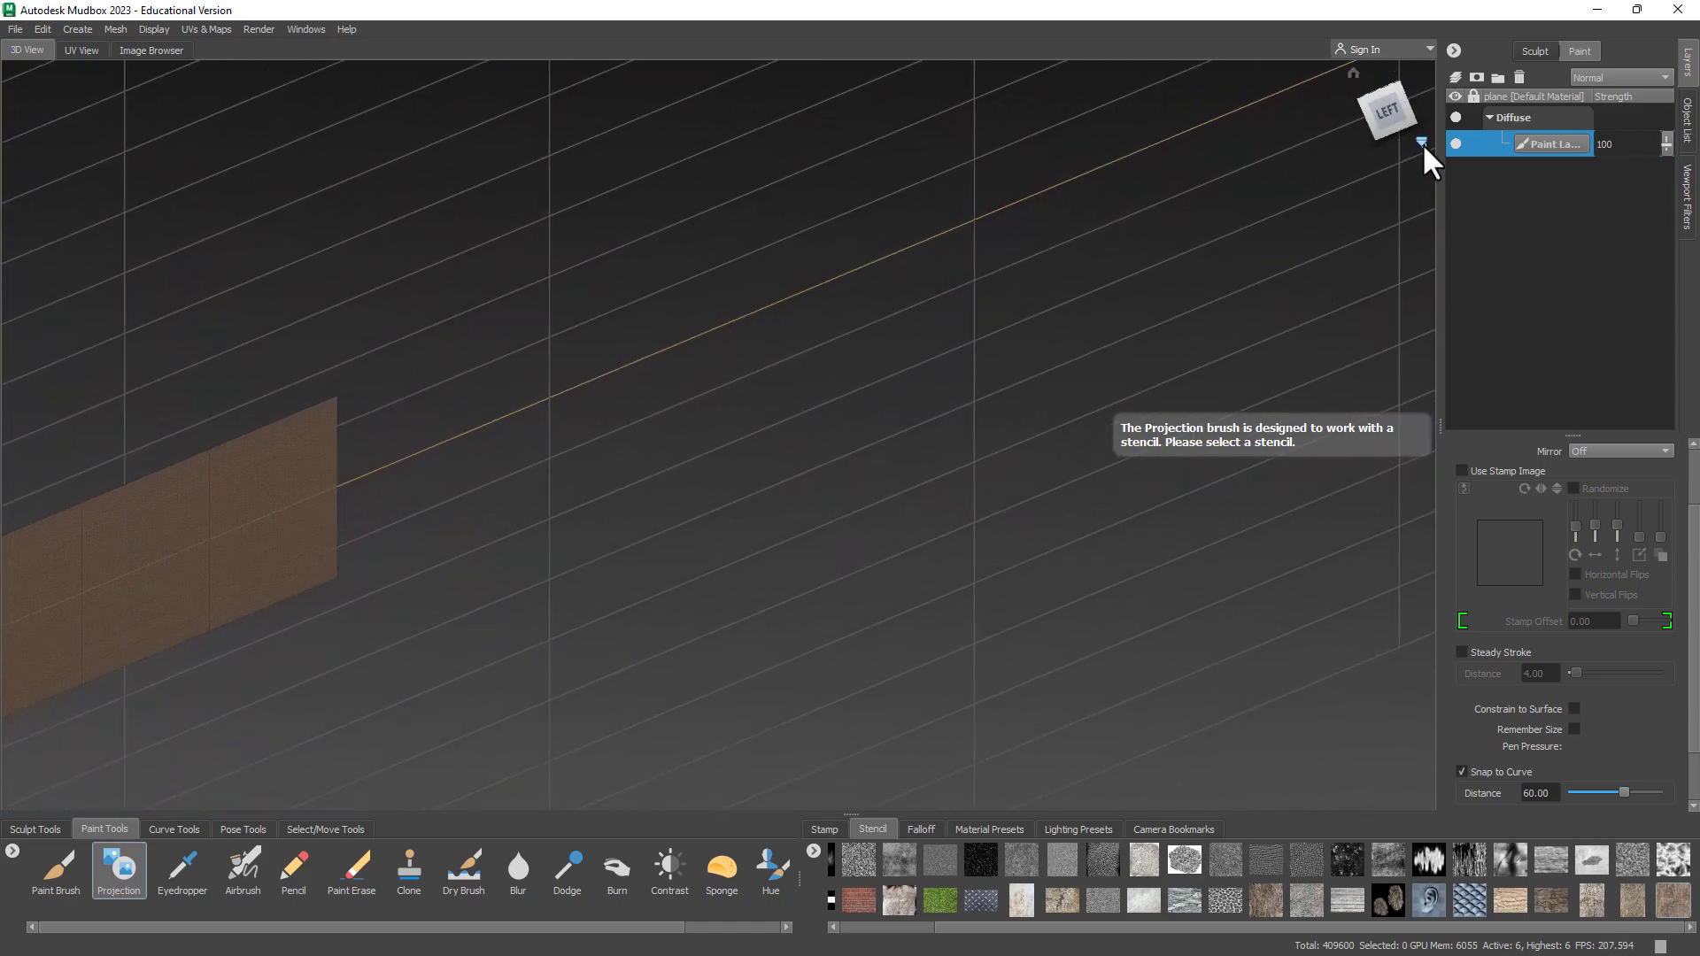
{"action": "left_click", "coordinate": [1422, 142]}
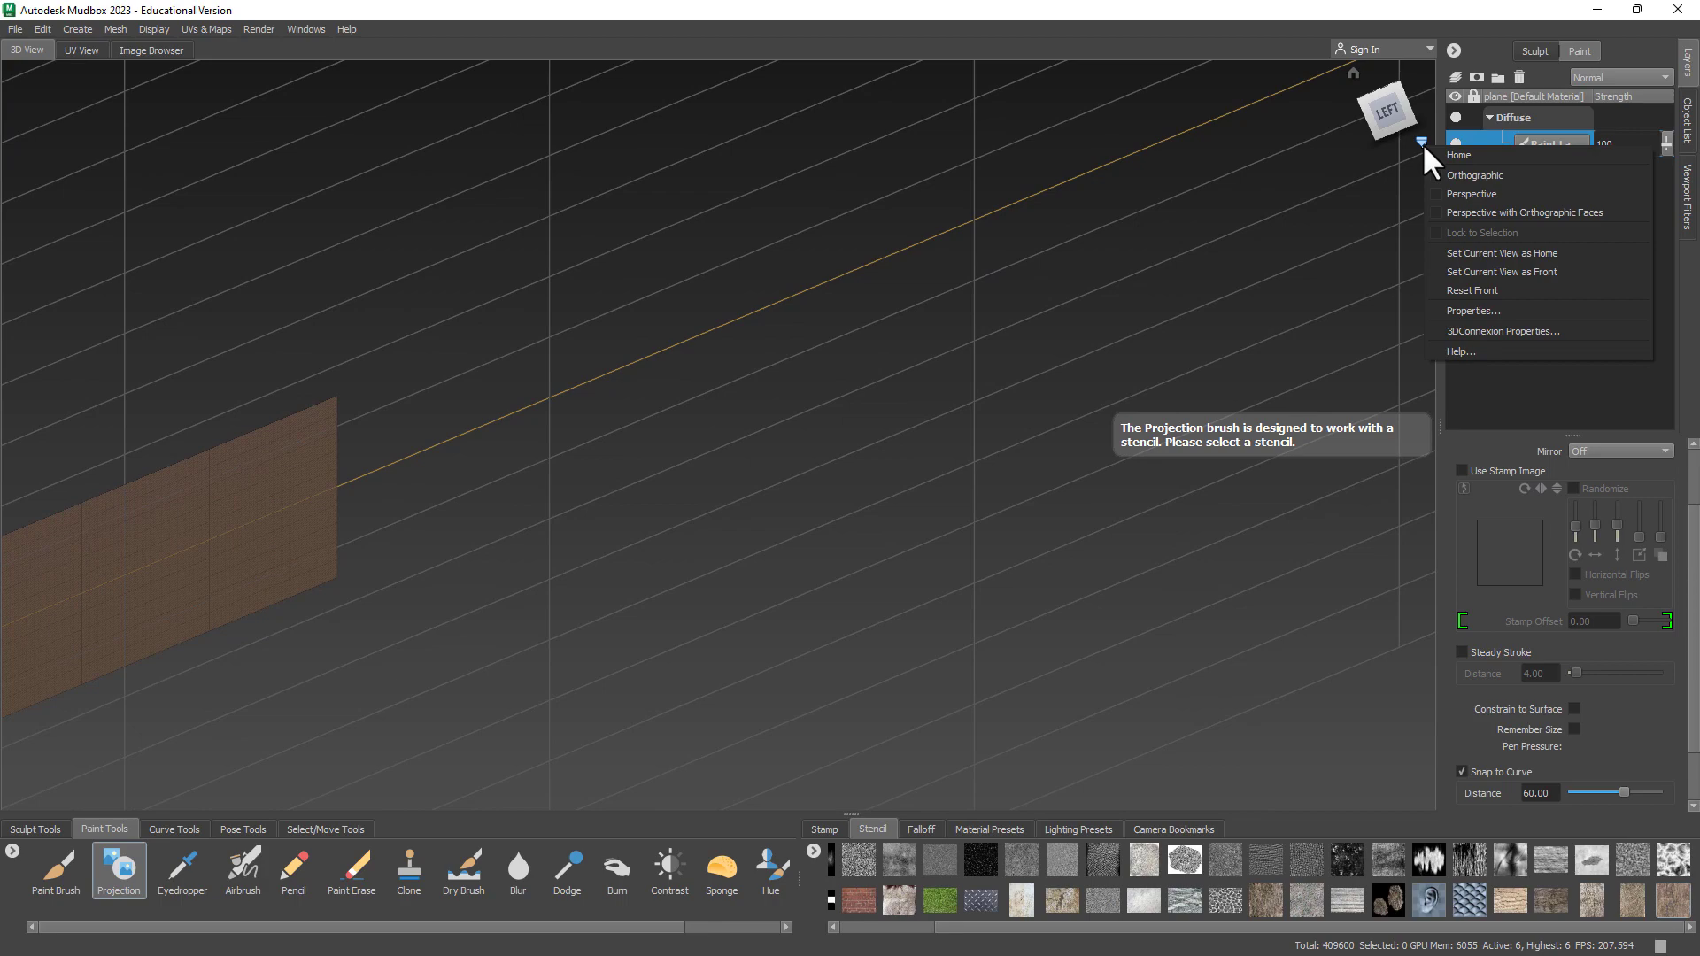
{"action": "left_click", "coordinate": [1467, 156]}
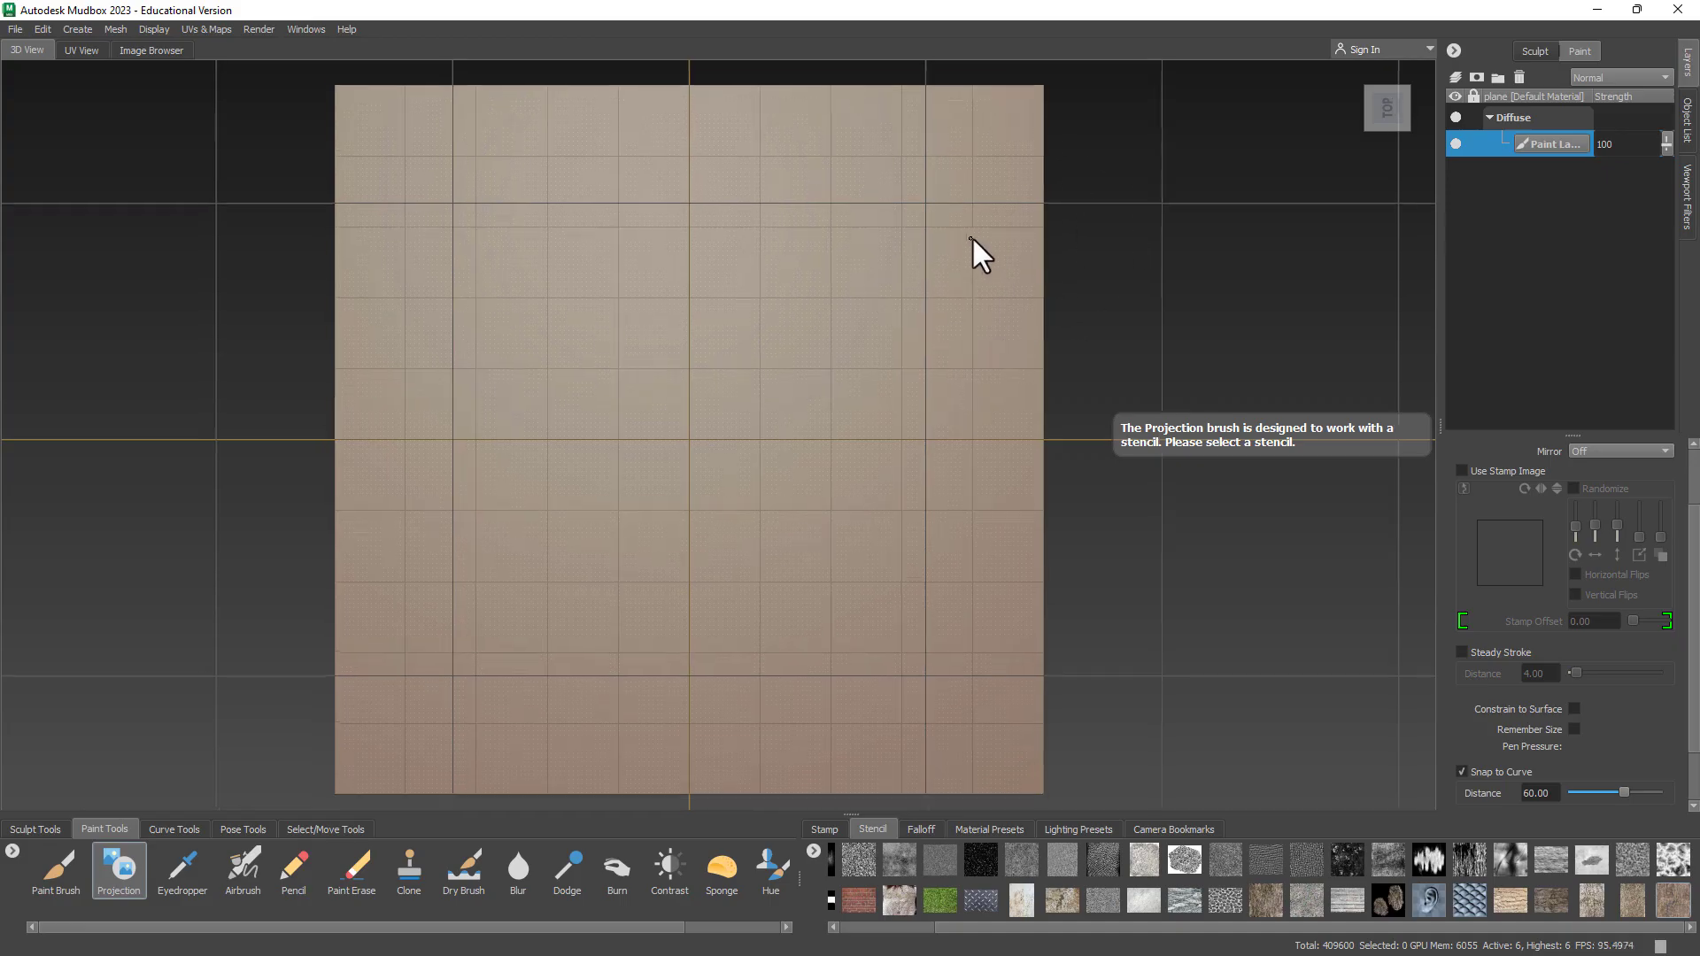
{"action": "right_click_drag", "start_coordinate": [970, 235], "coordinate": [1289, 202], "text": "alt"}
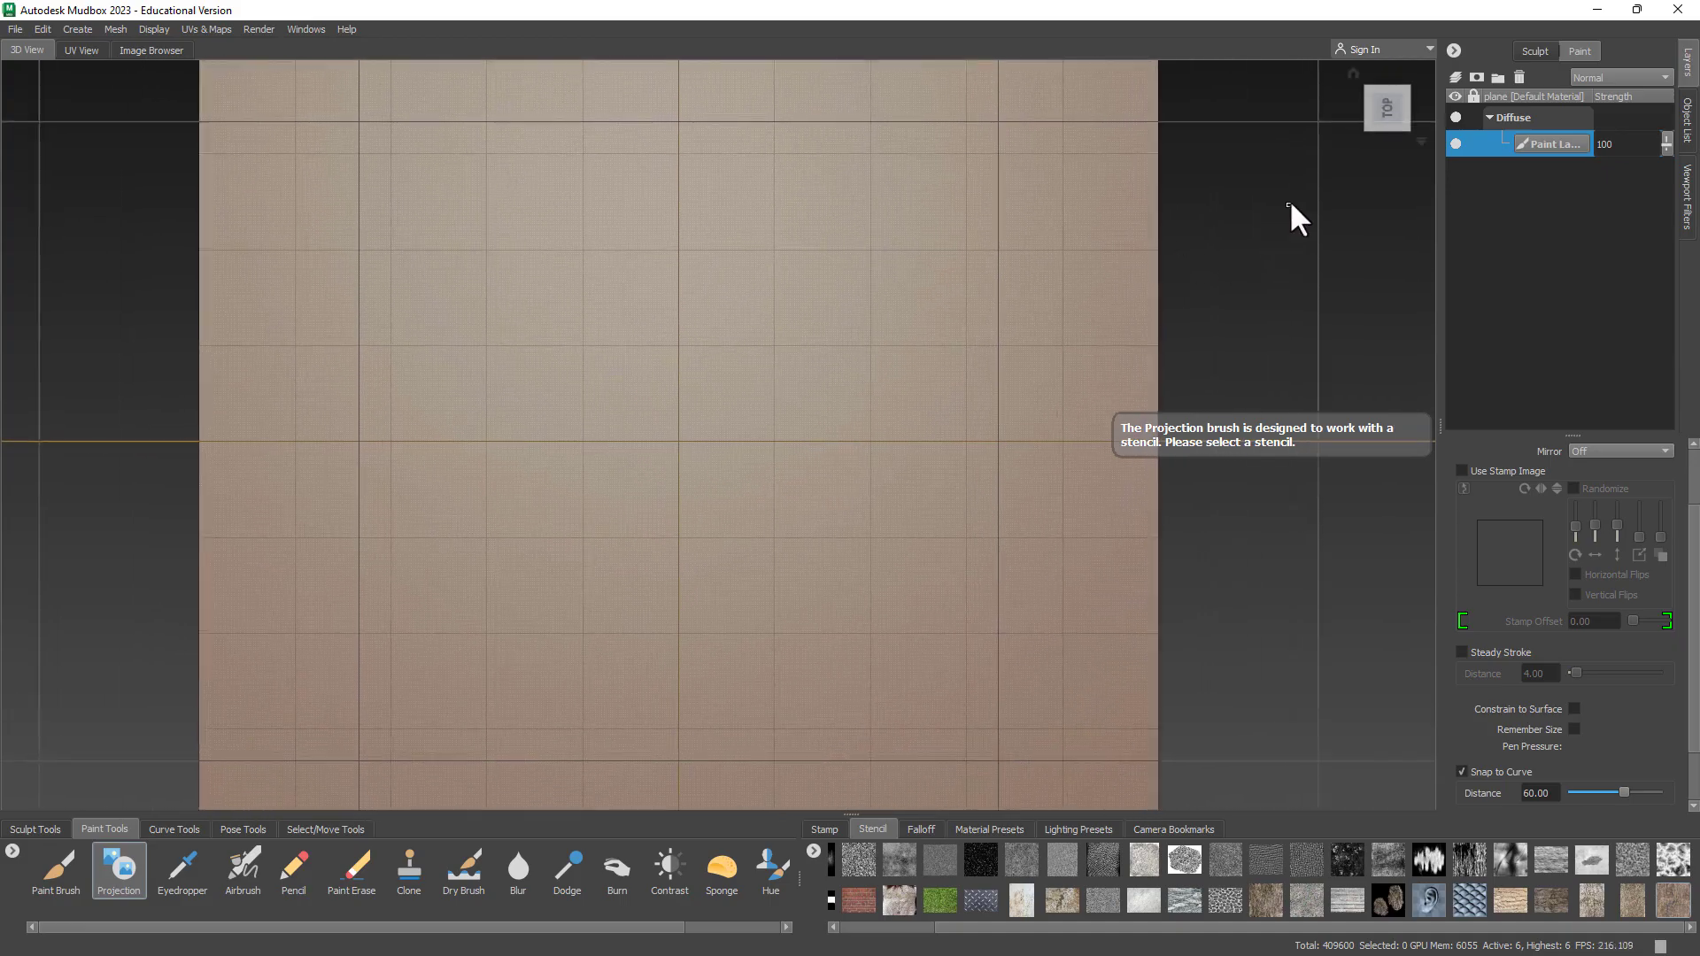
{"action": "left_click", "coordinate": [1424, 140]}
{"action": "left_click", "coordinate": [1454, 146]}
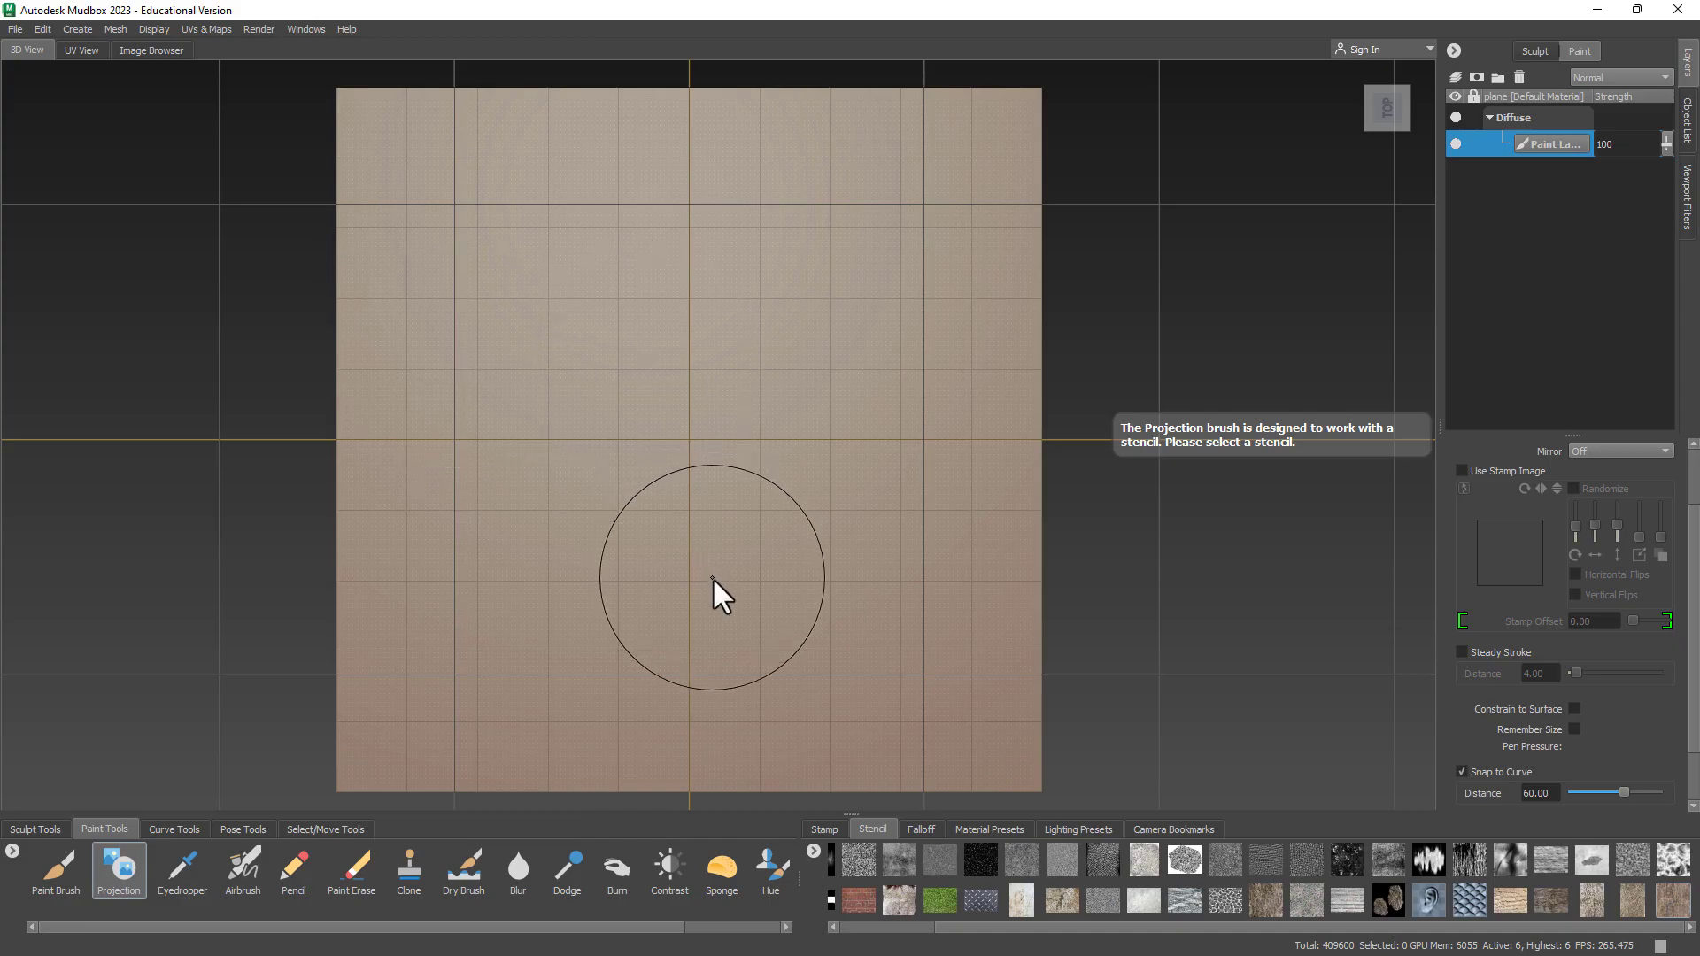
Show the tree bark stencil for the Sculpt tool and fit it to the plane's edges, scaled to about 0.265
{"action": "left_click", "coordinate": [35, 830]}
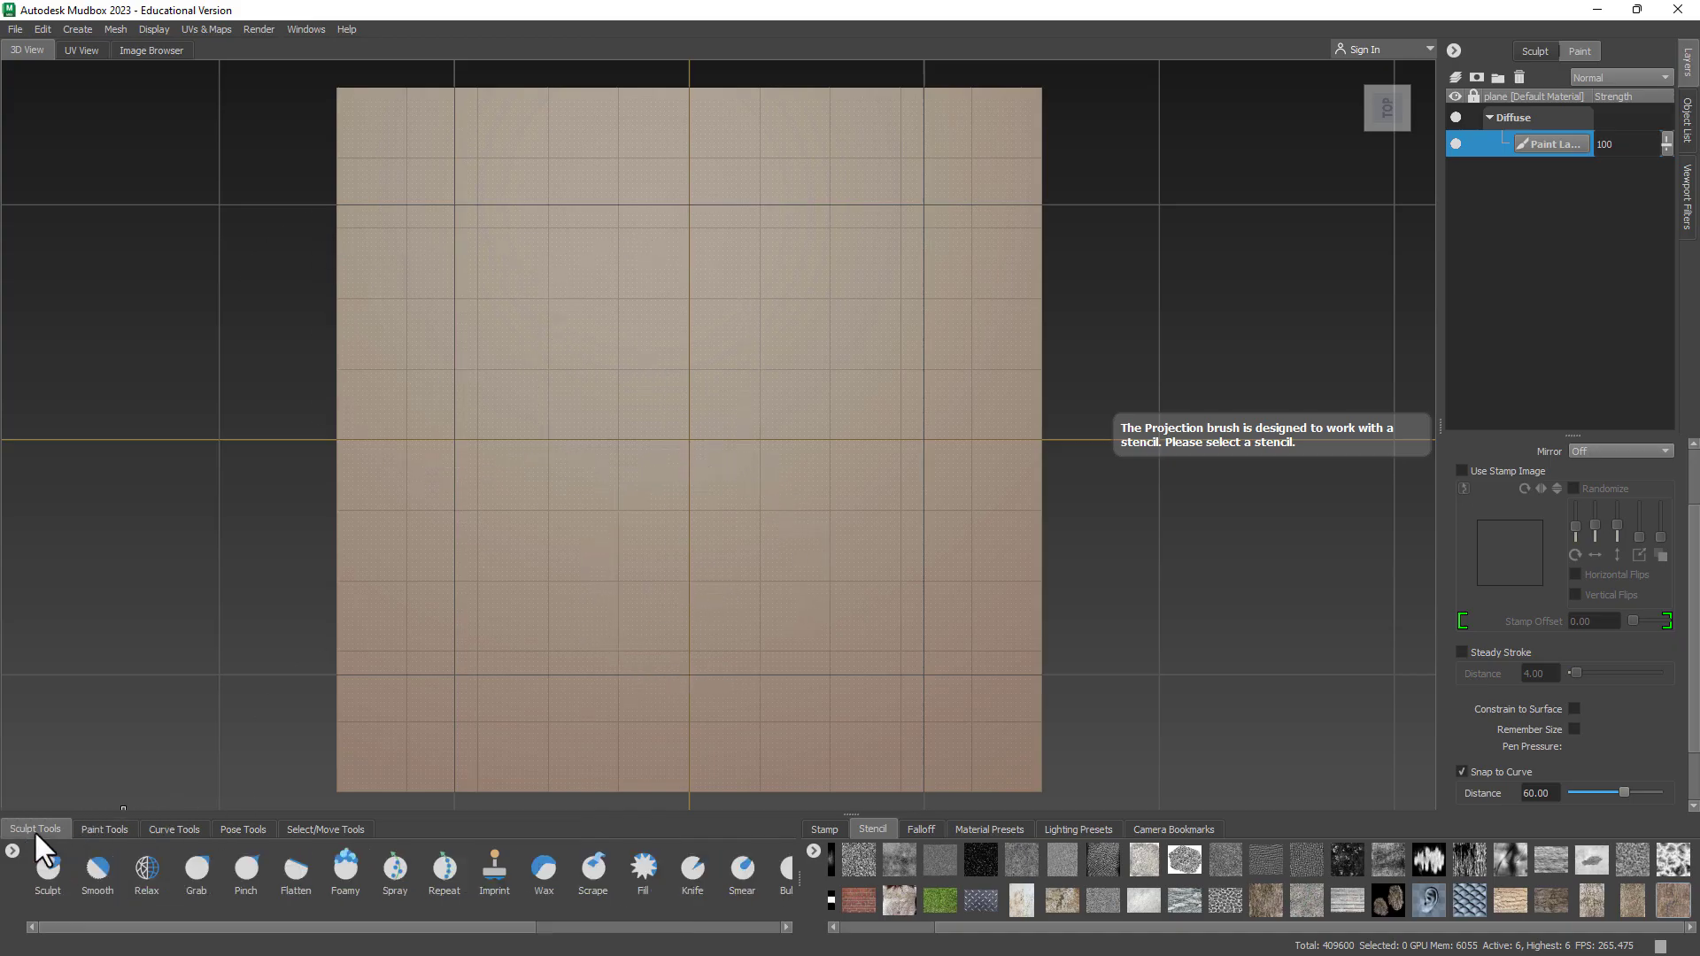
{"action": "left_click", "coordinate": [45, 868]}
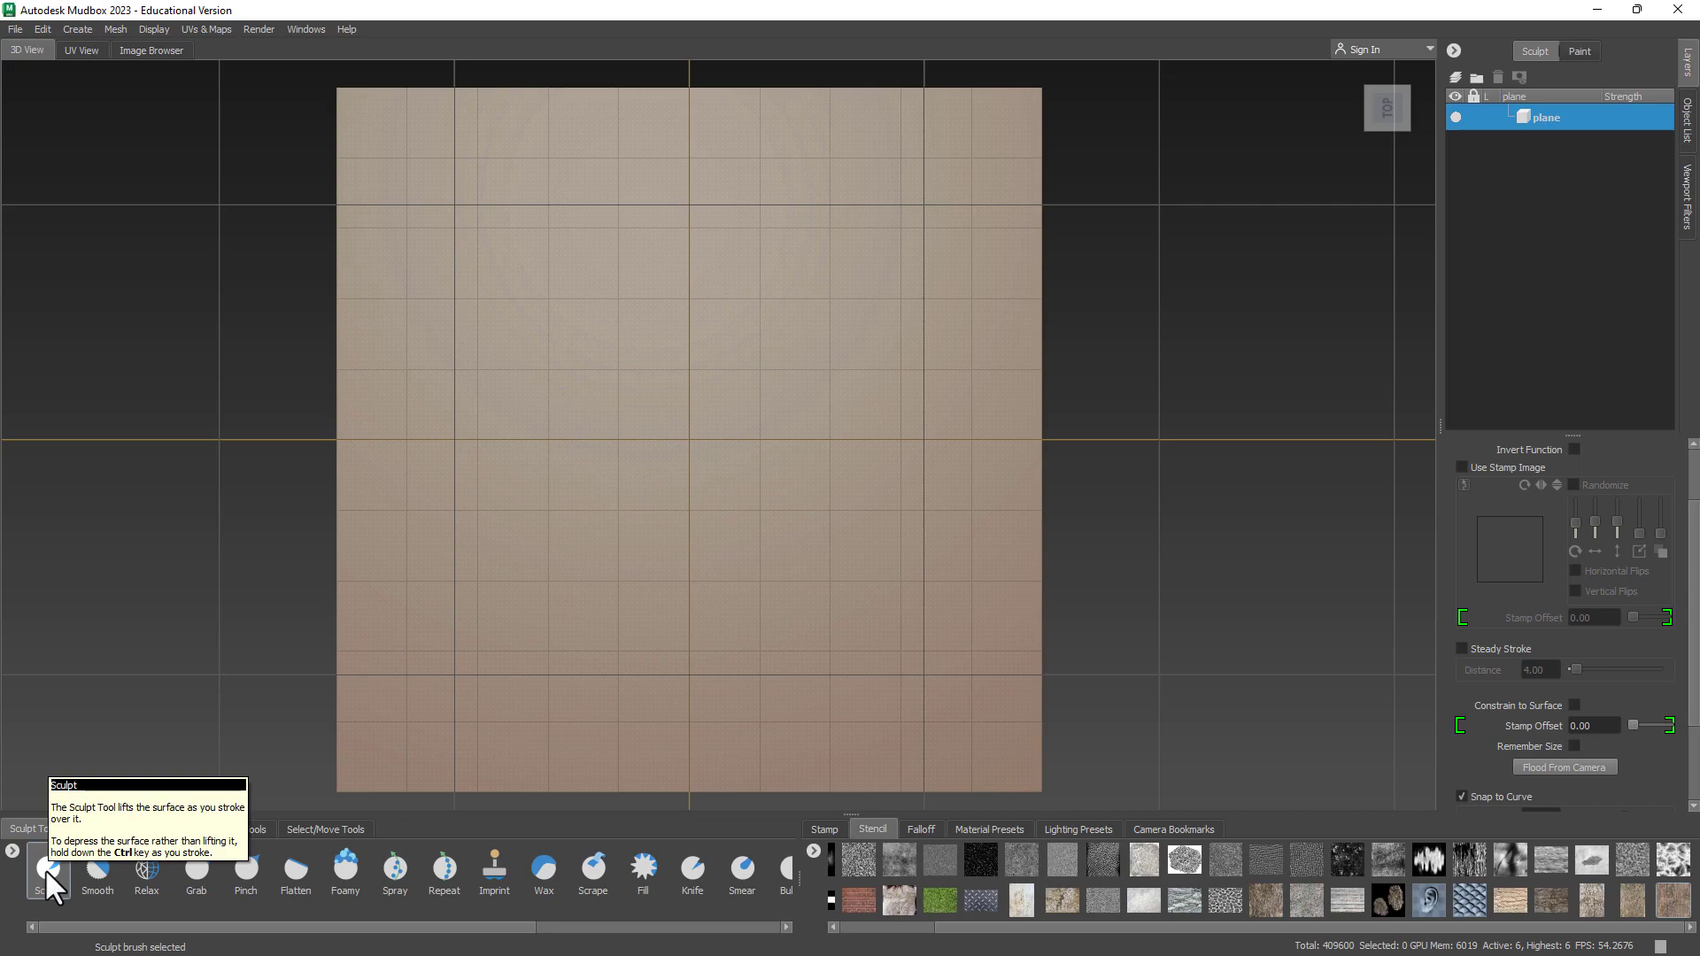
{"action": "key", "text": "q"}
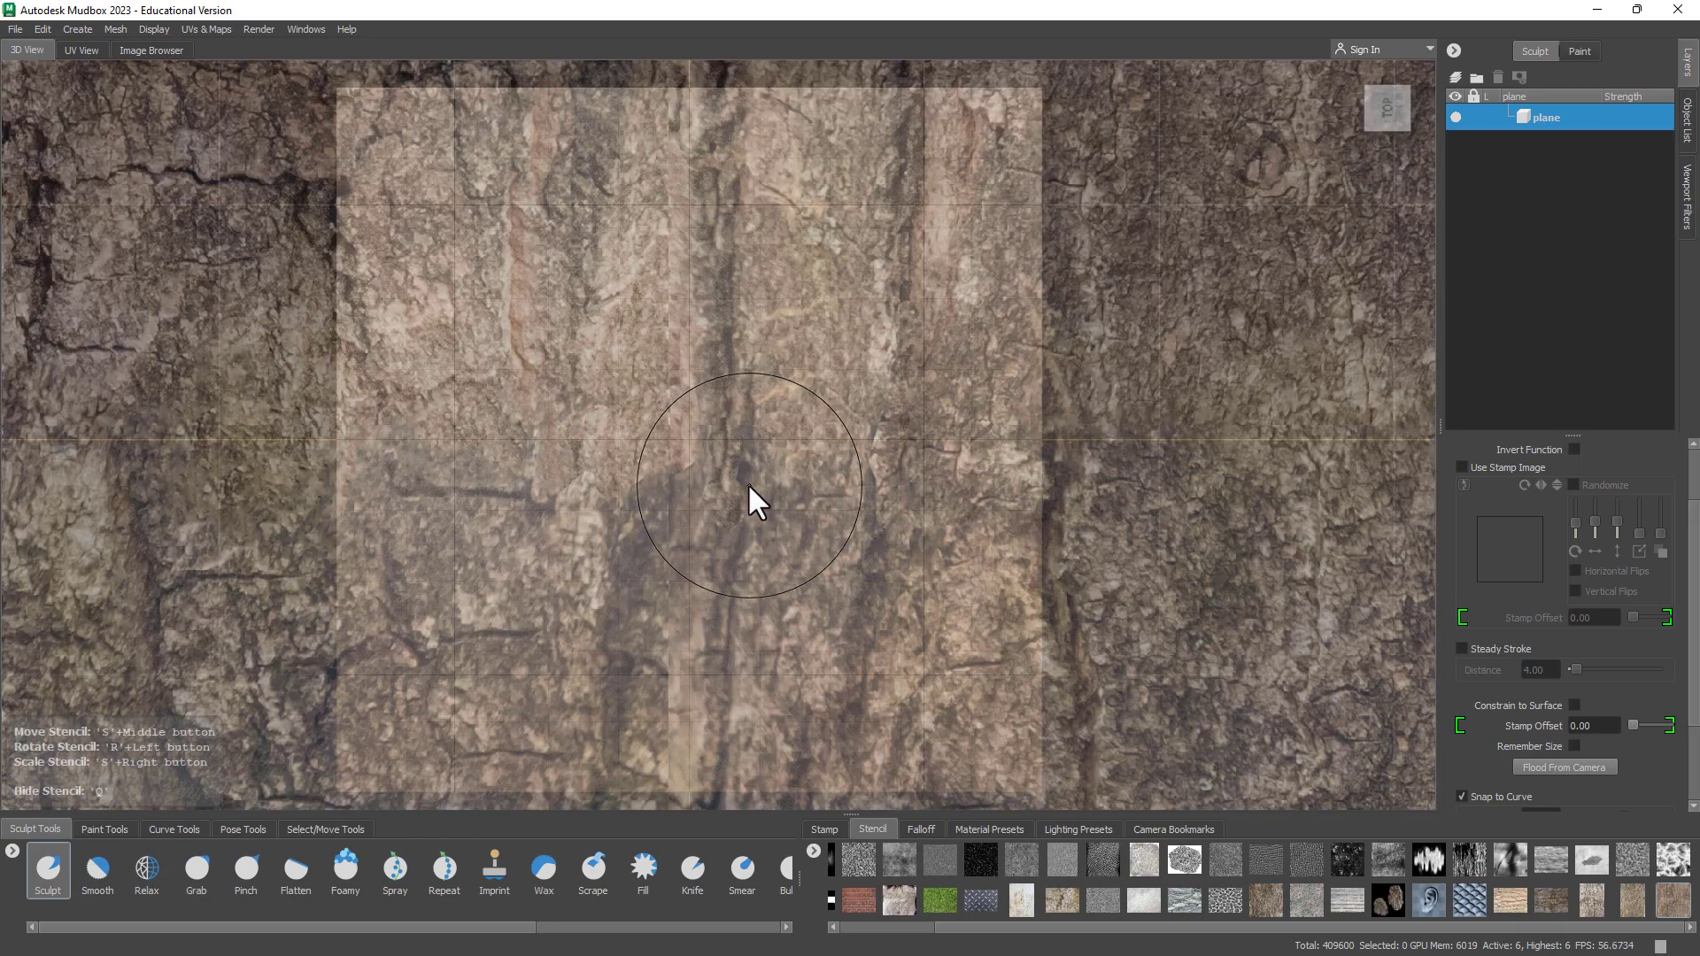
{"action": "left_click", "coordinate": [1608, 917]}
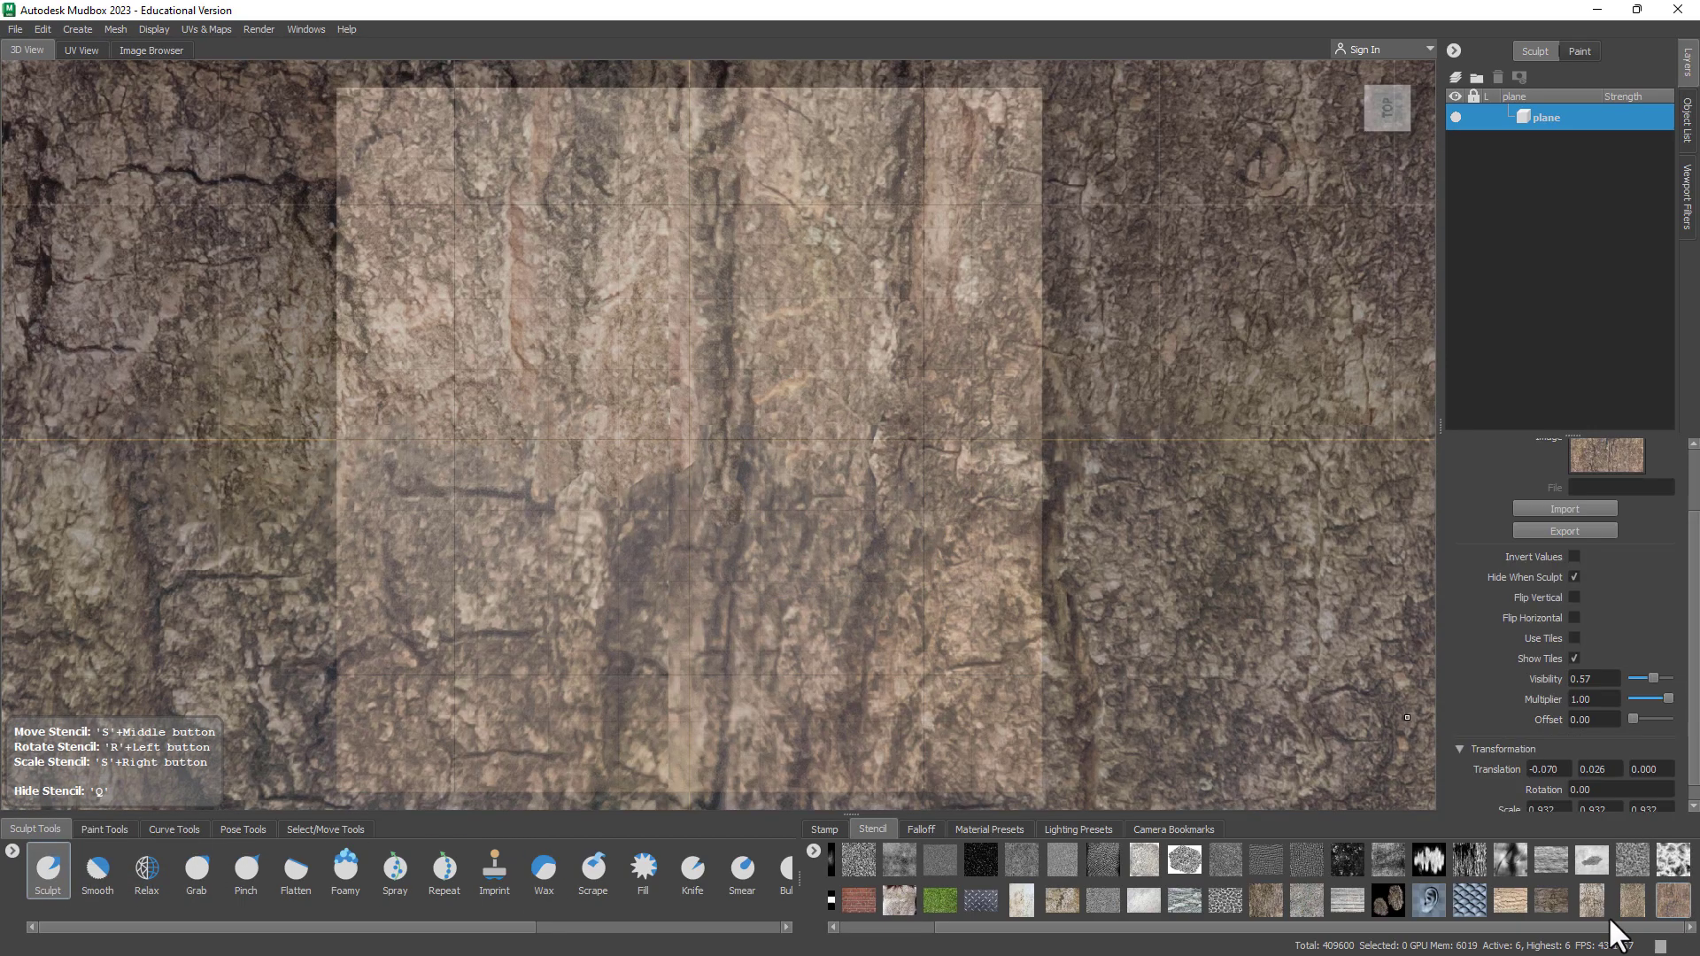
{"action": "right_click_drag", "start_coordinate": [738, 471], "coordinate": [65, 416]}
{"action": "middle_click_drag", "start_coordinate": [523, 409], "coordinate": [574, 409]}
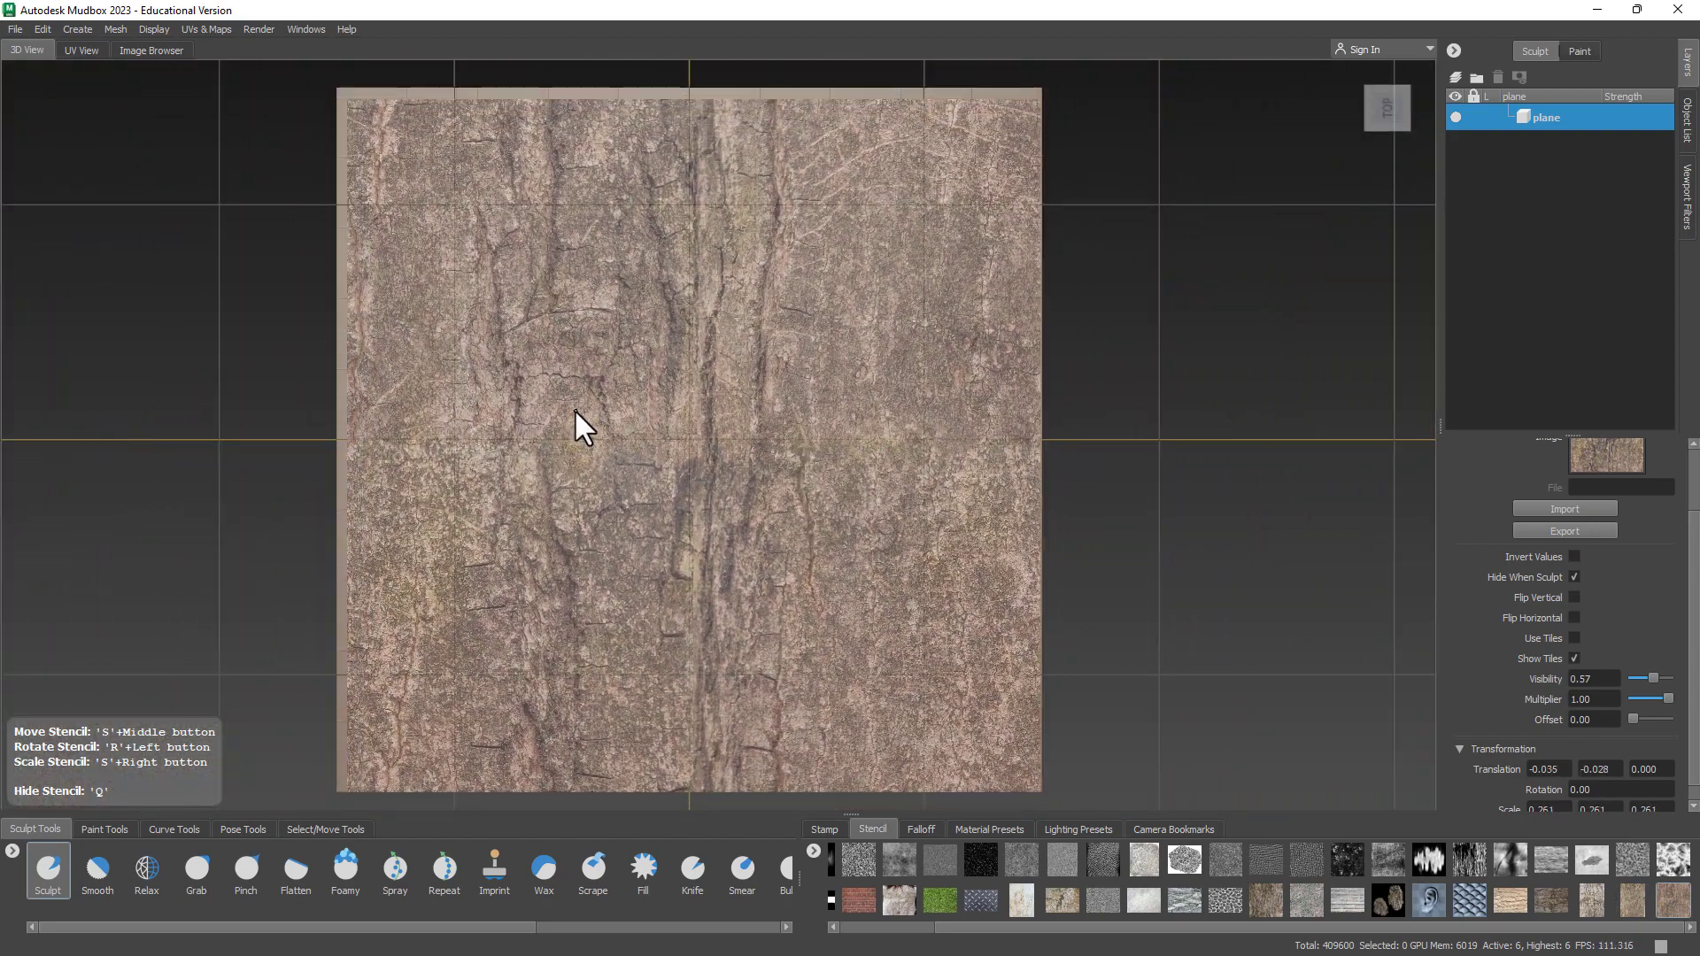
{"action": "right_click_drag", "start_coordinate": [573, 409], "coordinate": [581, 409]}
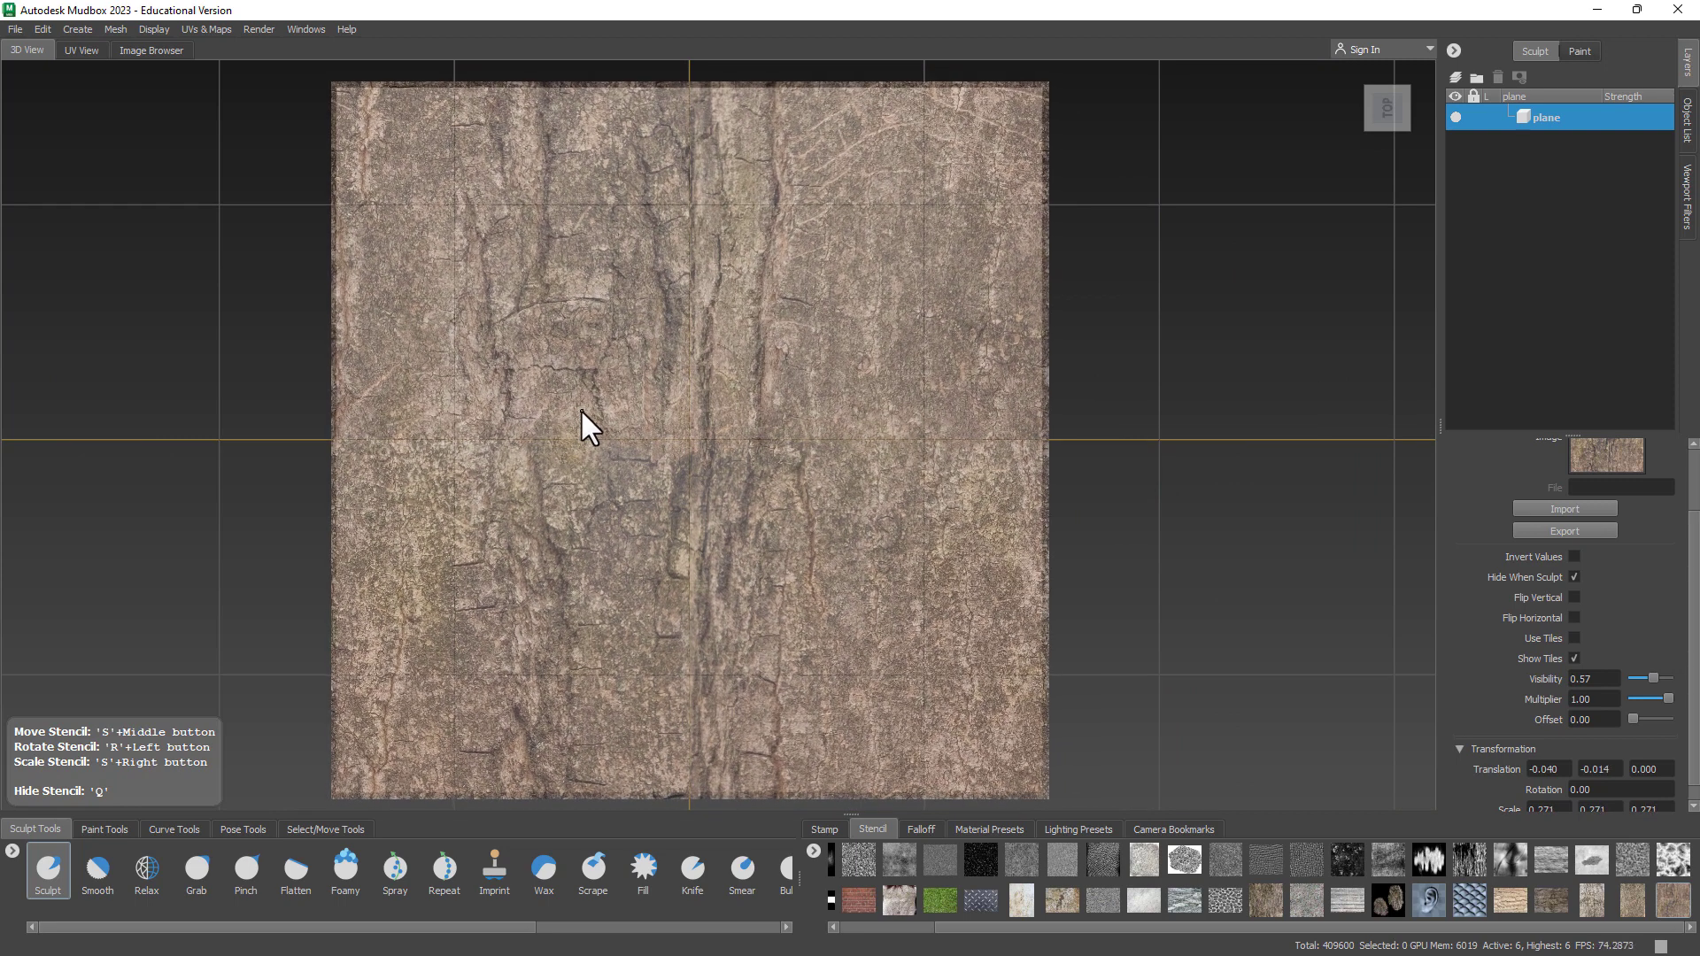
{"action": "middle_click_drag", "start_coordinate": [579, 412], "coordinate": [576, 410]}
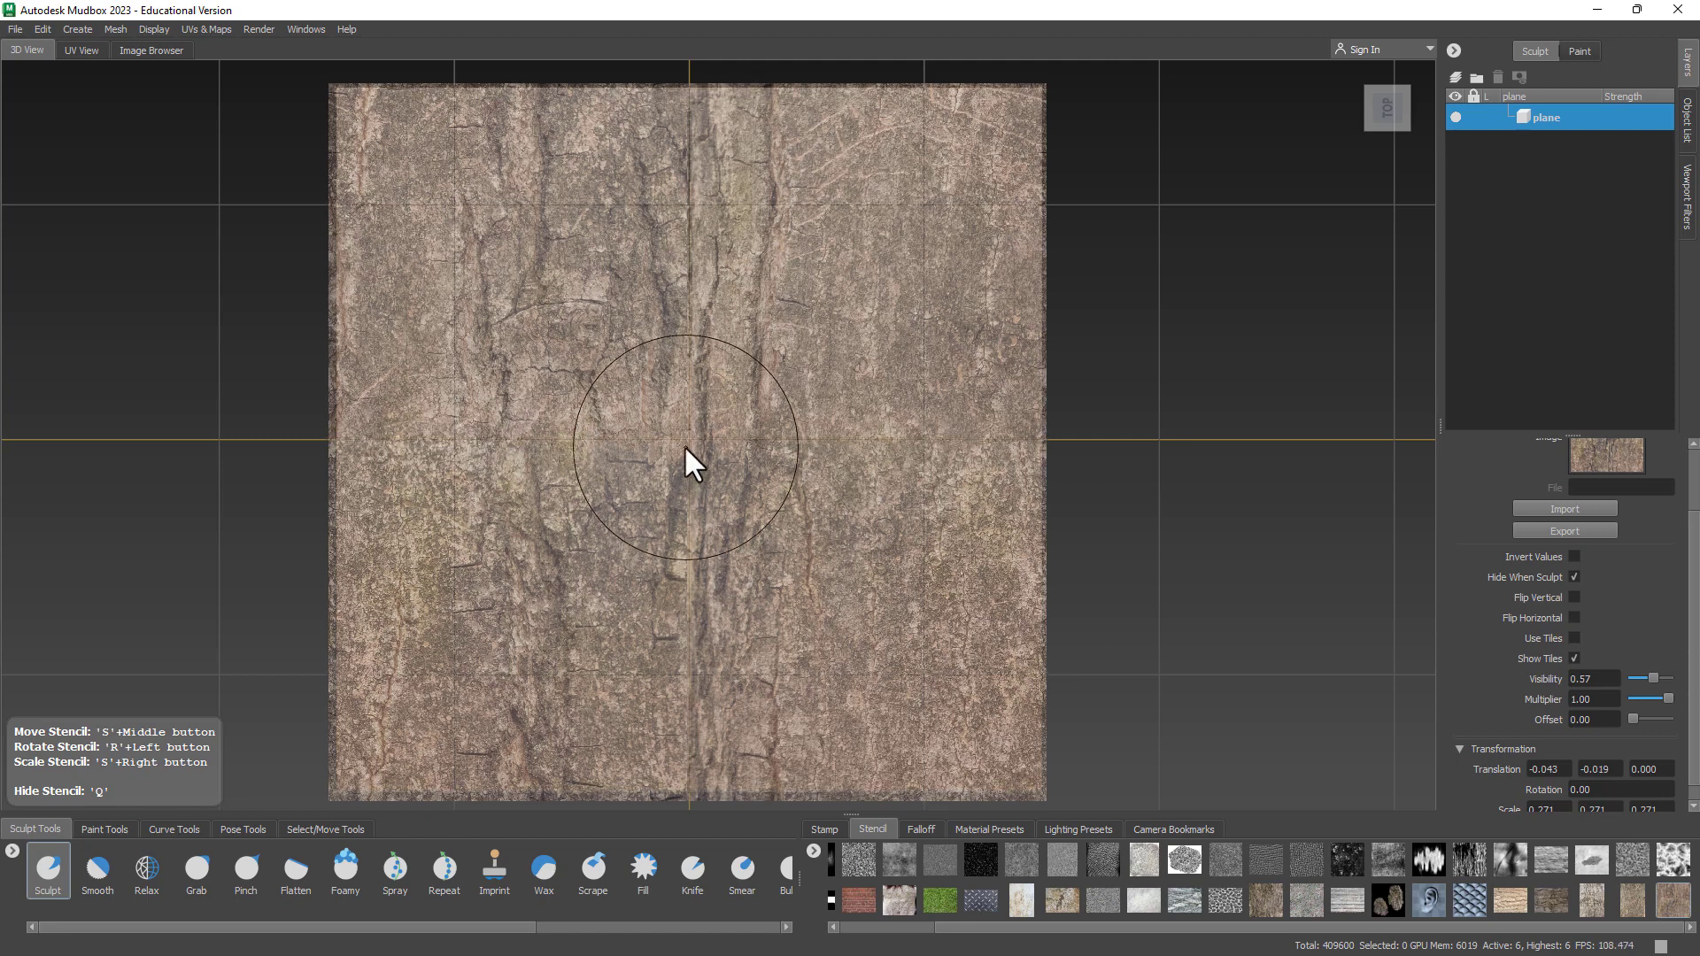
{"action": "right_click_drag", "start_coordinate": [796, 487], "coordinate": [768, 461], "text": "alt"}
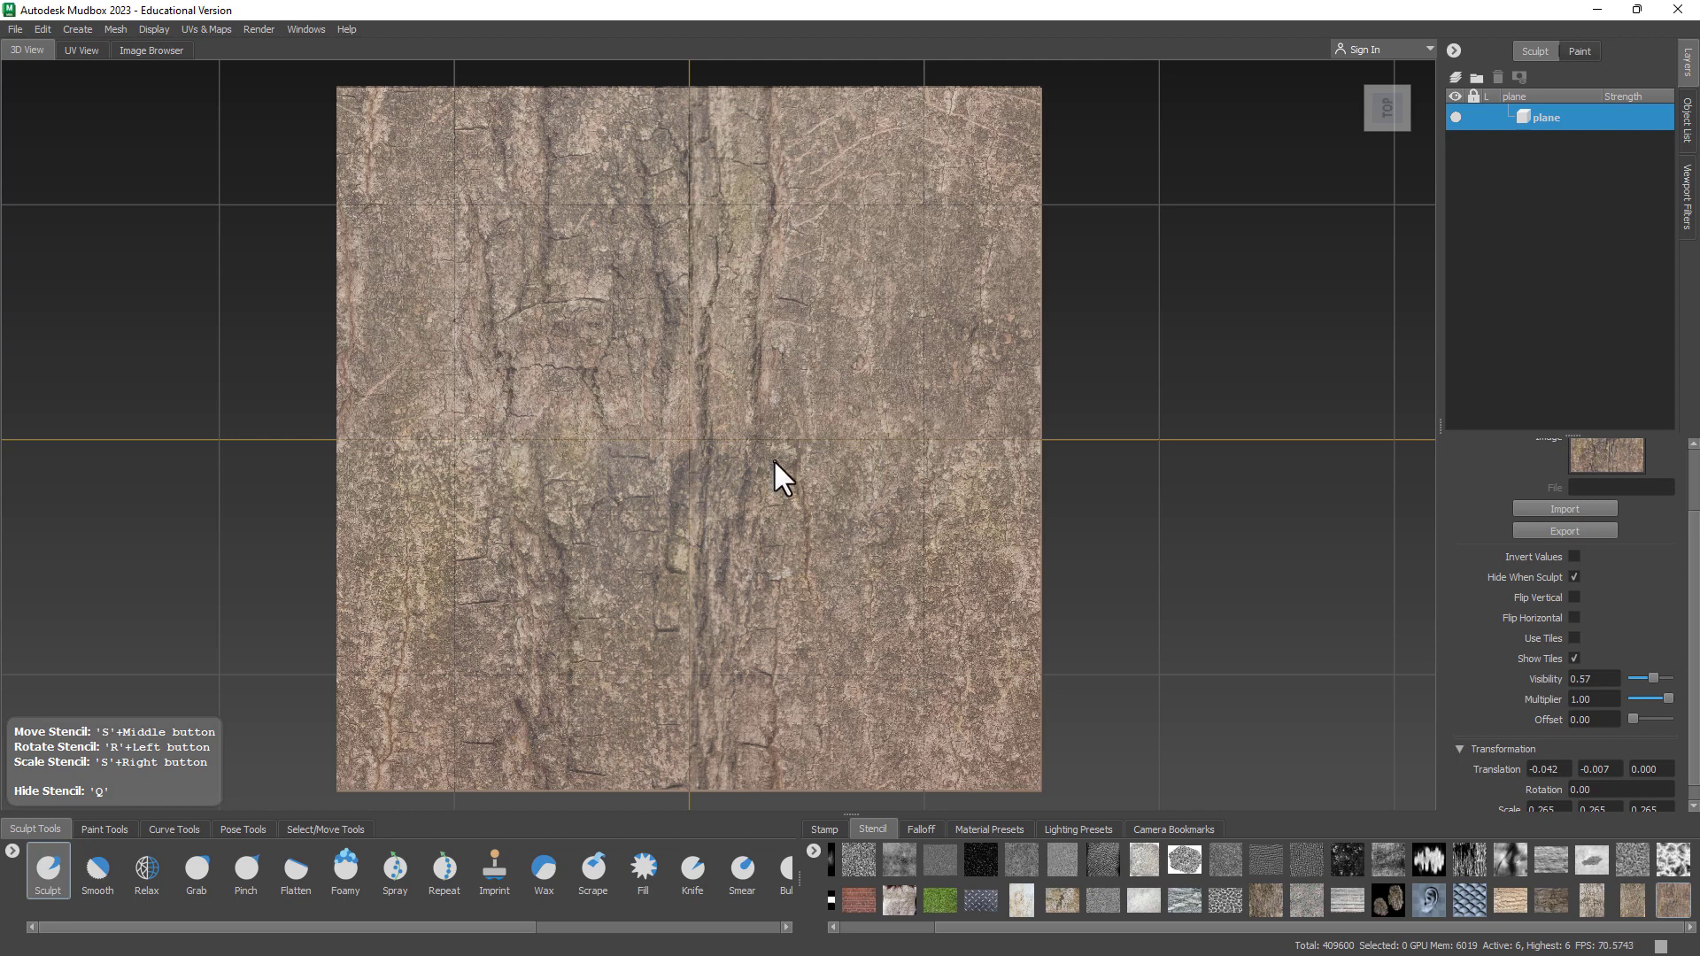
{"action": "middle_click_drag", "start_coordinate": [775, 460], "coordinate": [773, 461]}
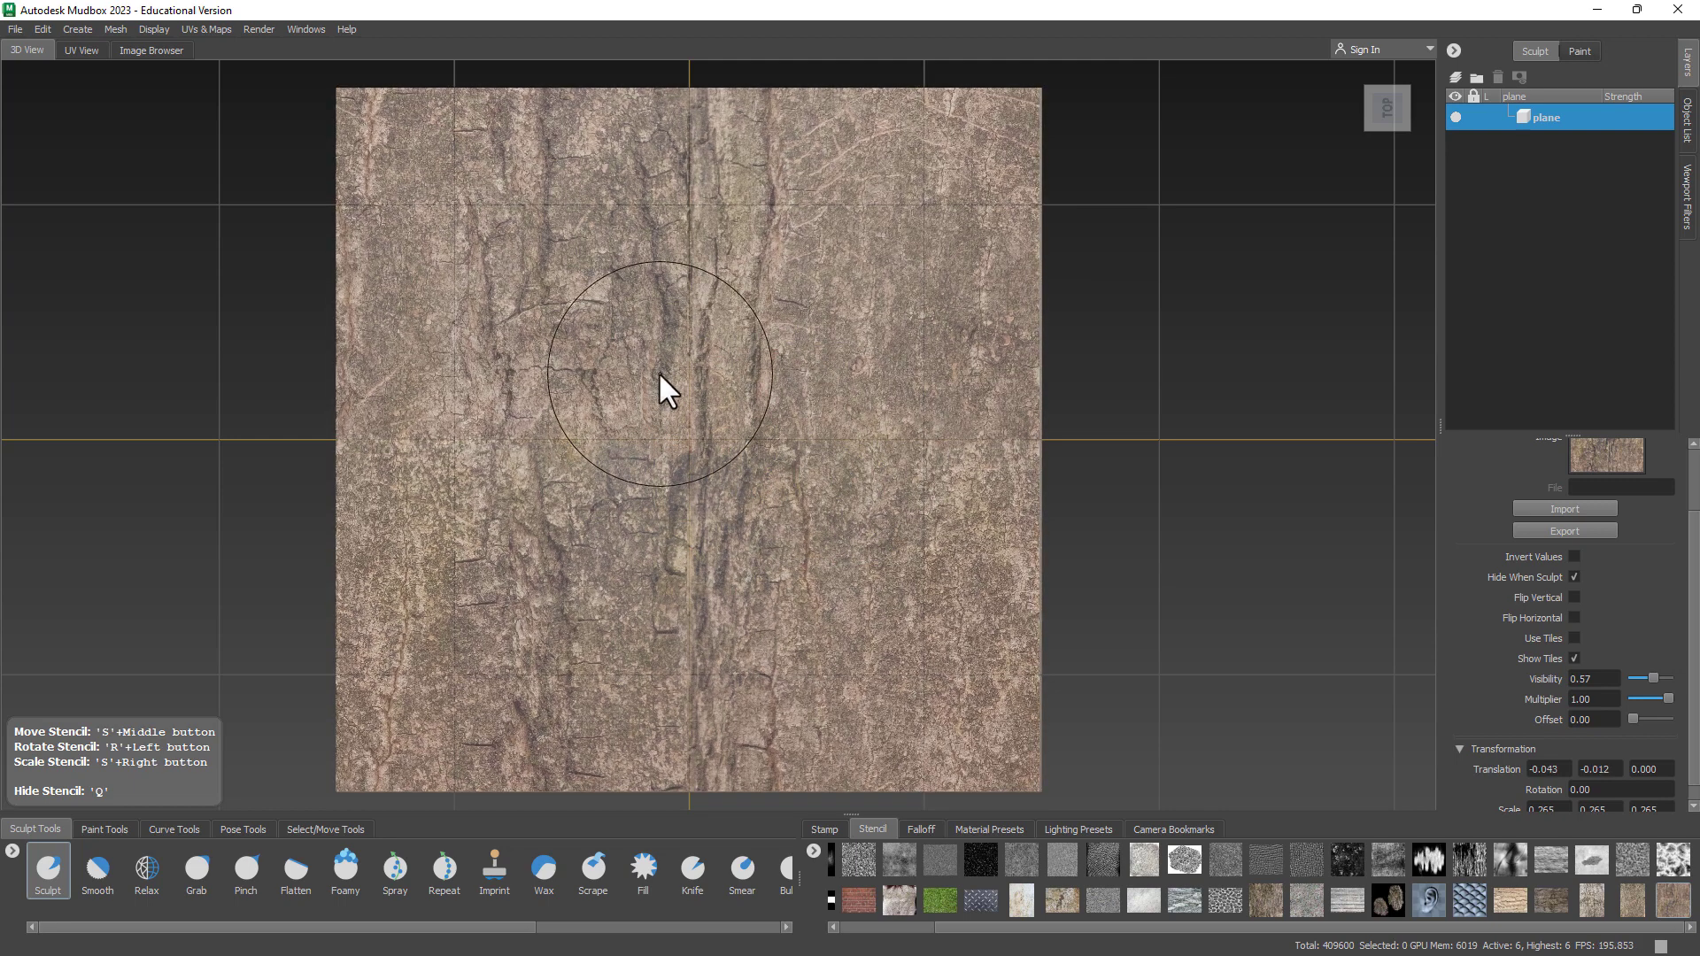
Sculpt the tree bark detail through the stencil along all four edges of the plane
{"action": "left_click_drag", "start_coordinate": [869, 709], "coordinate": [926, 730]}
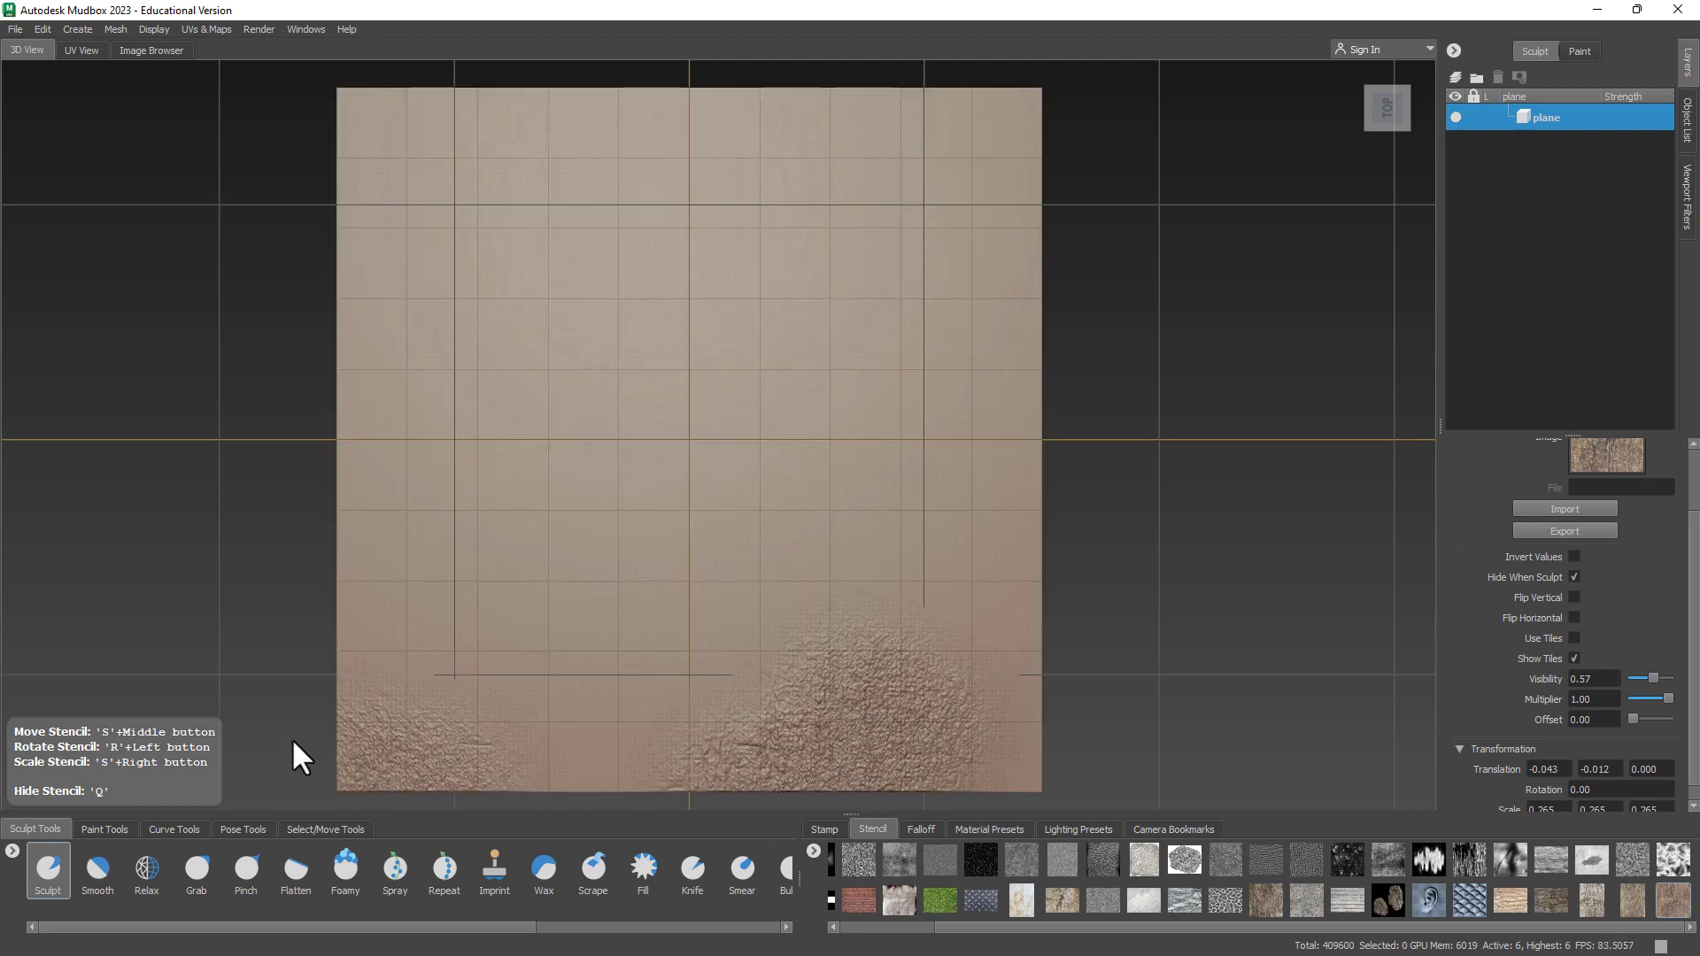
{"action": "left_click_drag", "start_coordinate": [351, 618], "coordinate": [366, 327]}
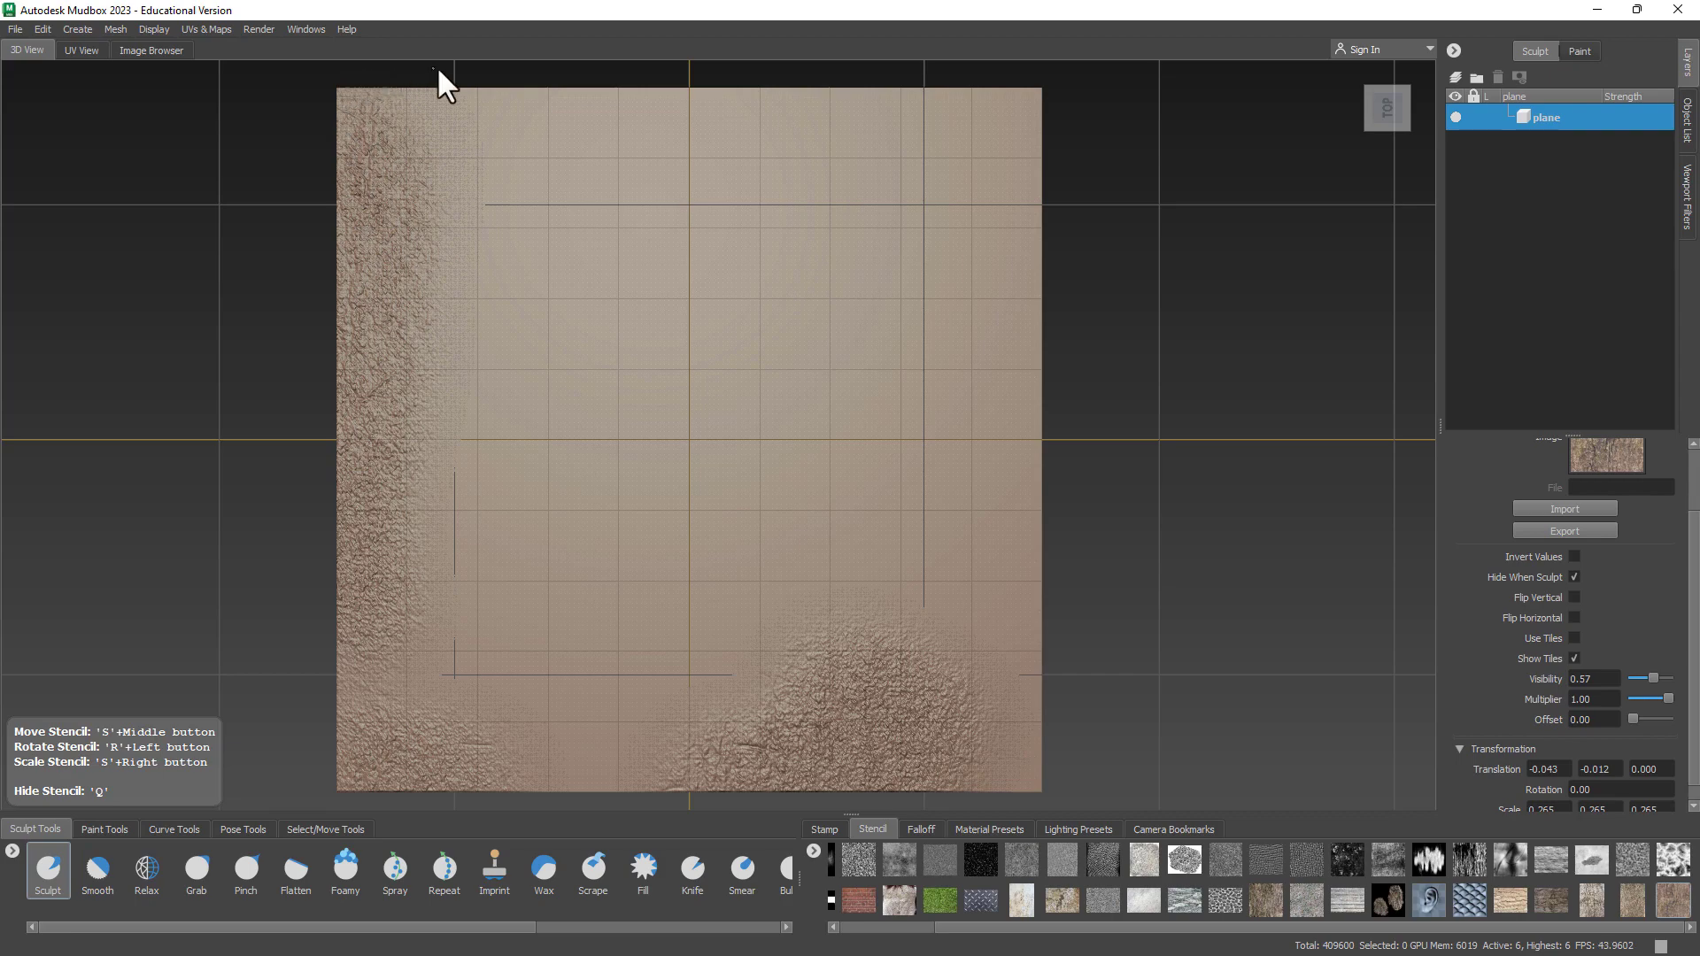
{"action": "mouse_move", "coordinate": [437, 69]}
{"action": "left_mouse_down"}
{"action": "mouse_move", "coordinate": [570, 114]}
{"action": "mouse_move", "coordinate": [948, 114]}
{"action": "mouse_move", "coordinate": [1071, 168]}
{"action": "mouse_move", "coordinate": [1018, 505]}
{"action": "mouse_move", "coordinate": [1063, 780]}
{"action": "left_mouse_up"}
{"action": "left_click_drag", "start_coordinate": [1025, 607], "coordinate": [1029, 699]}
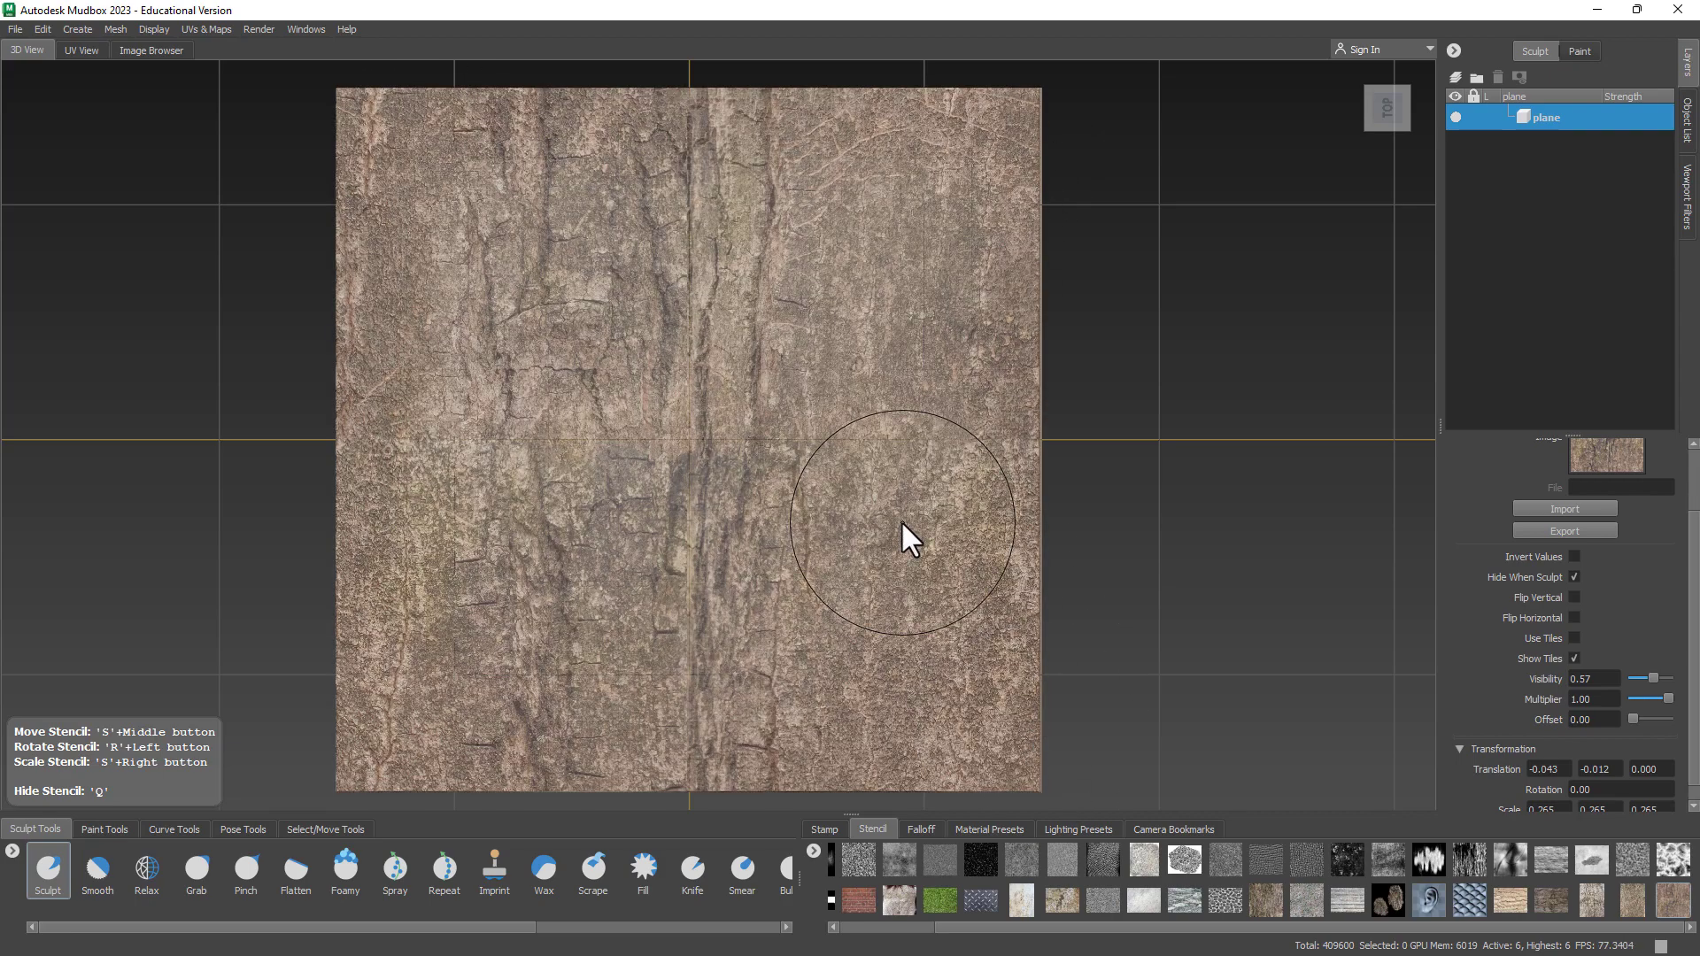
Set the current view as Home and return to it after examining the sculpted edges up close with the stencil hidden
{"action": "left_click", "coordinate": [1419, 139]}
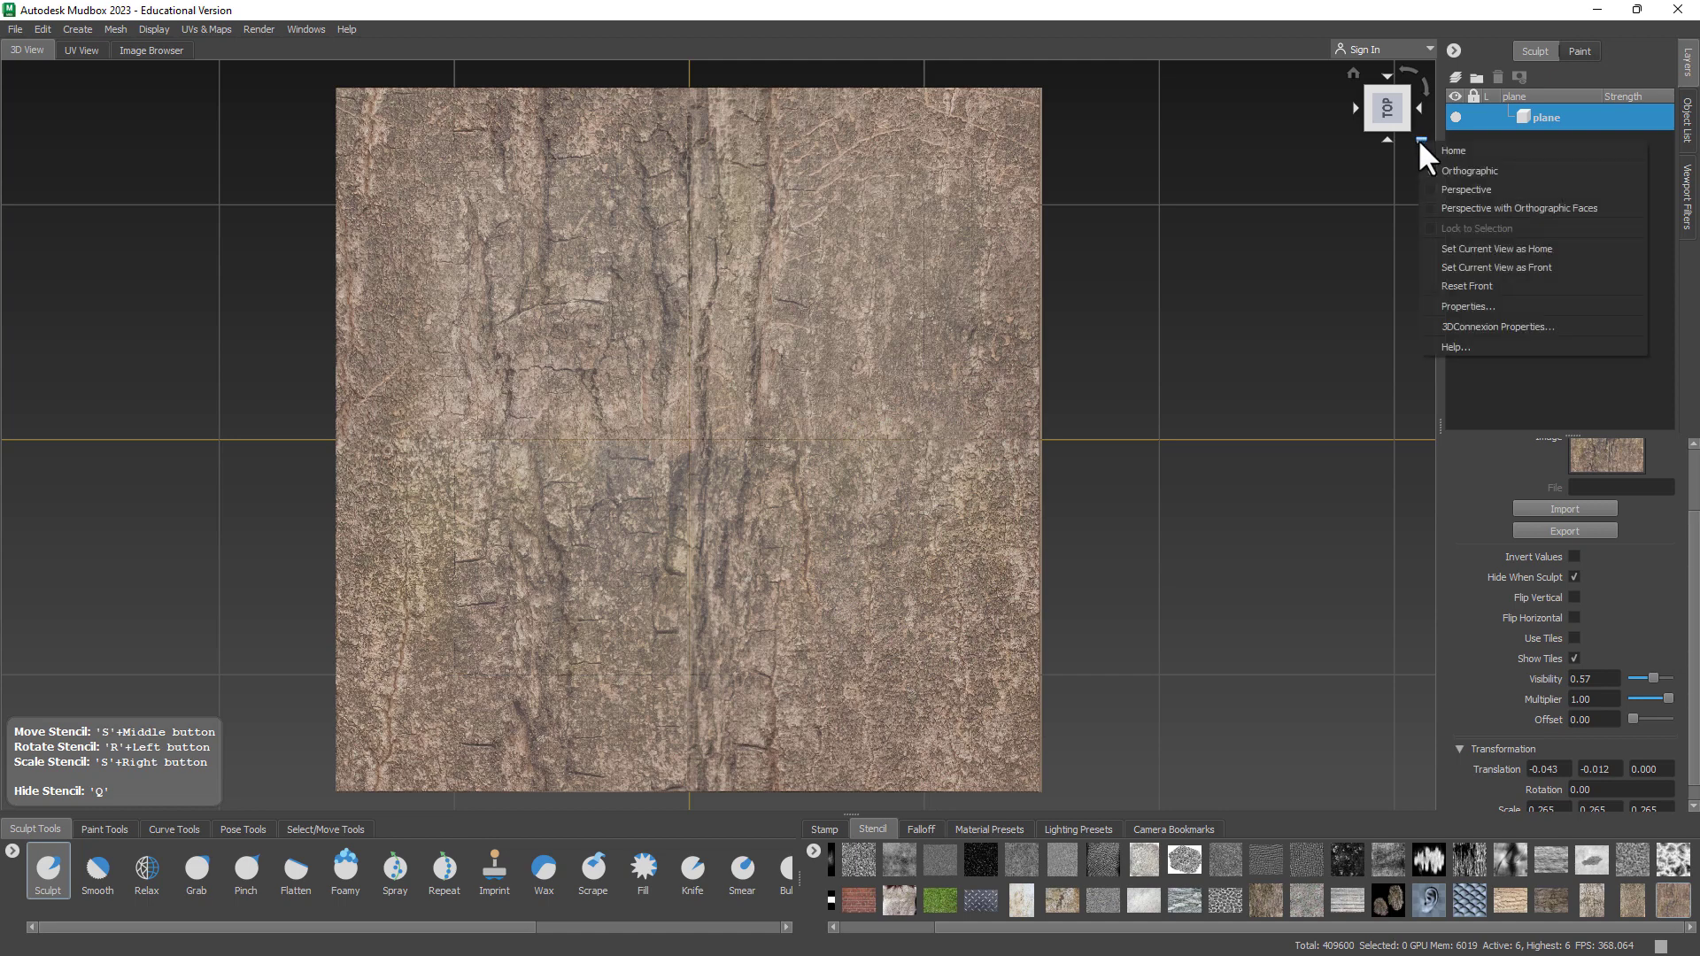
{"action": "left_click", "coordinate": [1482, 248]}
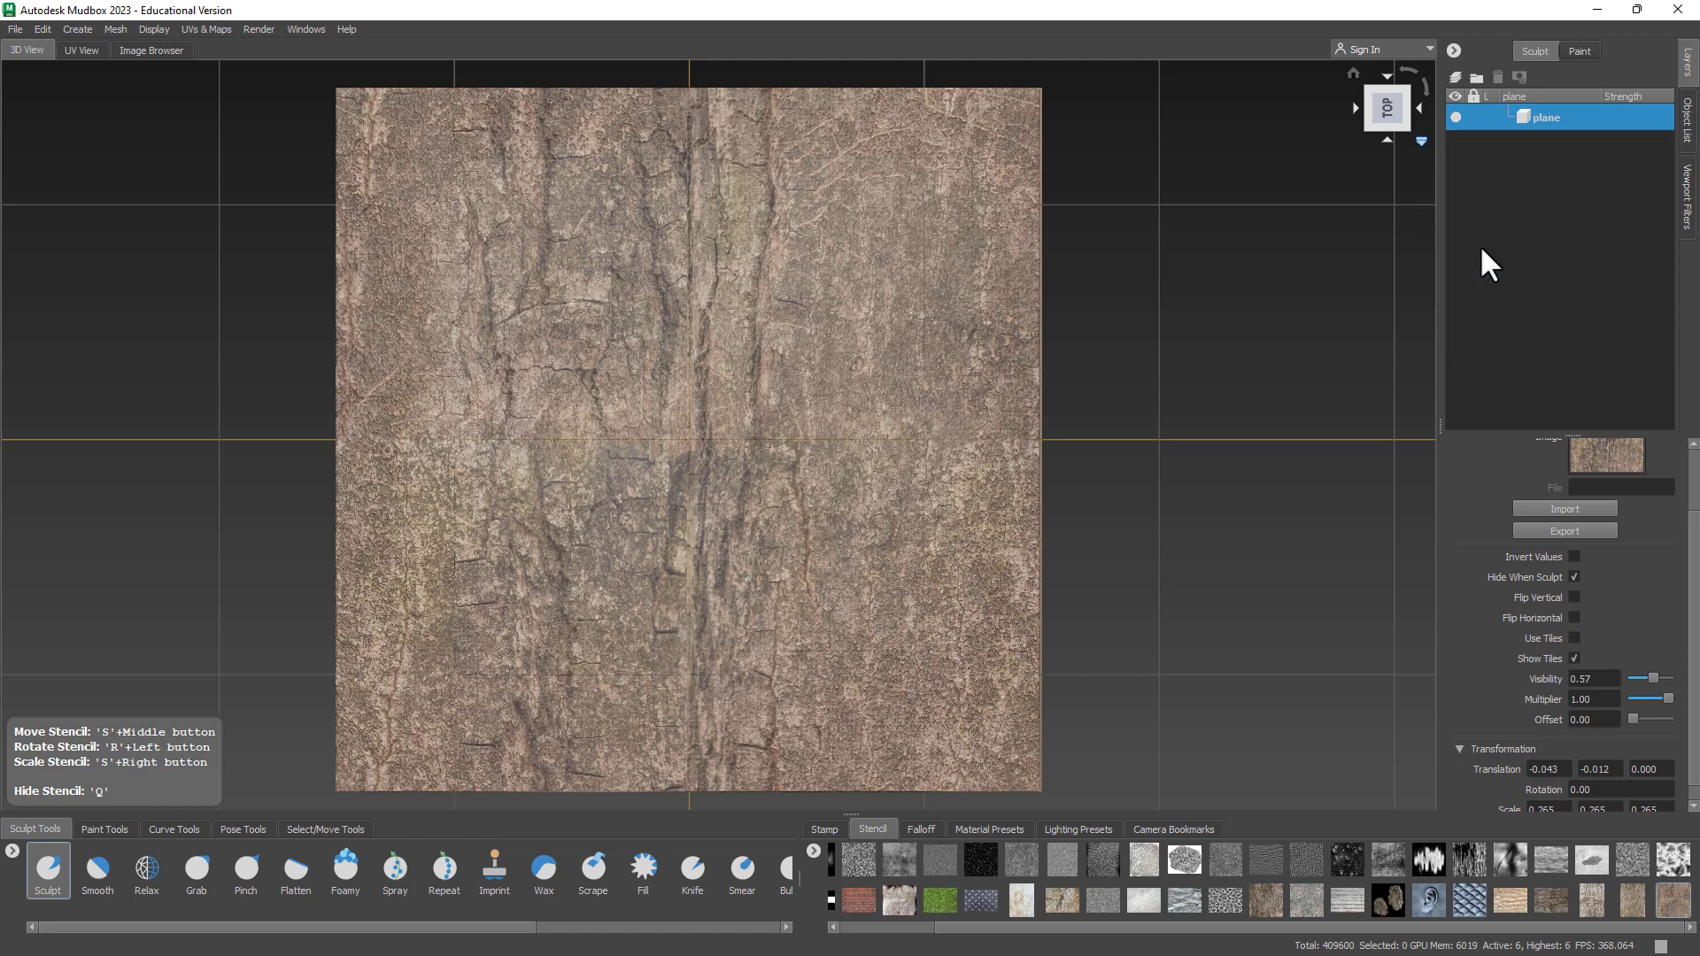
{"action": "middle_click_drag", "start_coordinate": [1080, 353], "coordinate": [1006, 379]}
{"action": "right_click_drag", "start_coordinate": [1006, 379], "coordinate": [1316, 448], "text": "alt"}
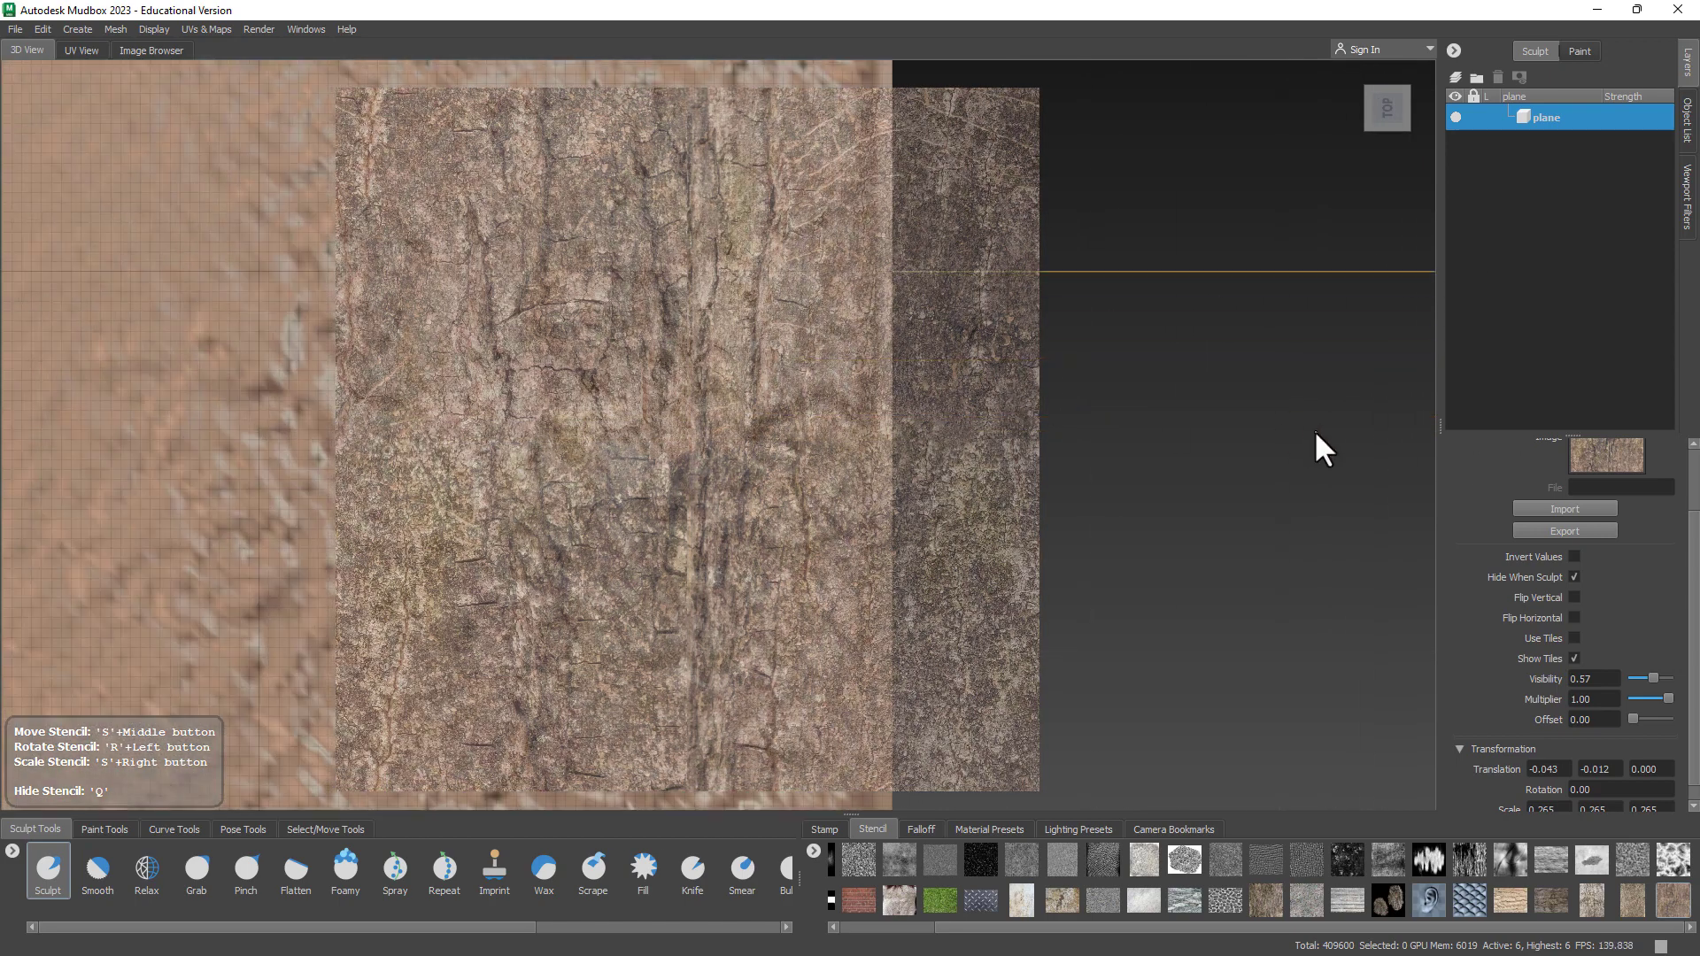
{"action": "key", "text": "q"}
{"action": "middle_click_drag", "start_coordinate": [990, 410], "coordinate": [988, 490], "text": "alt"}
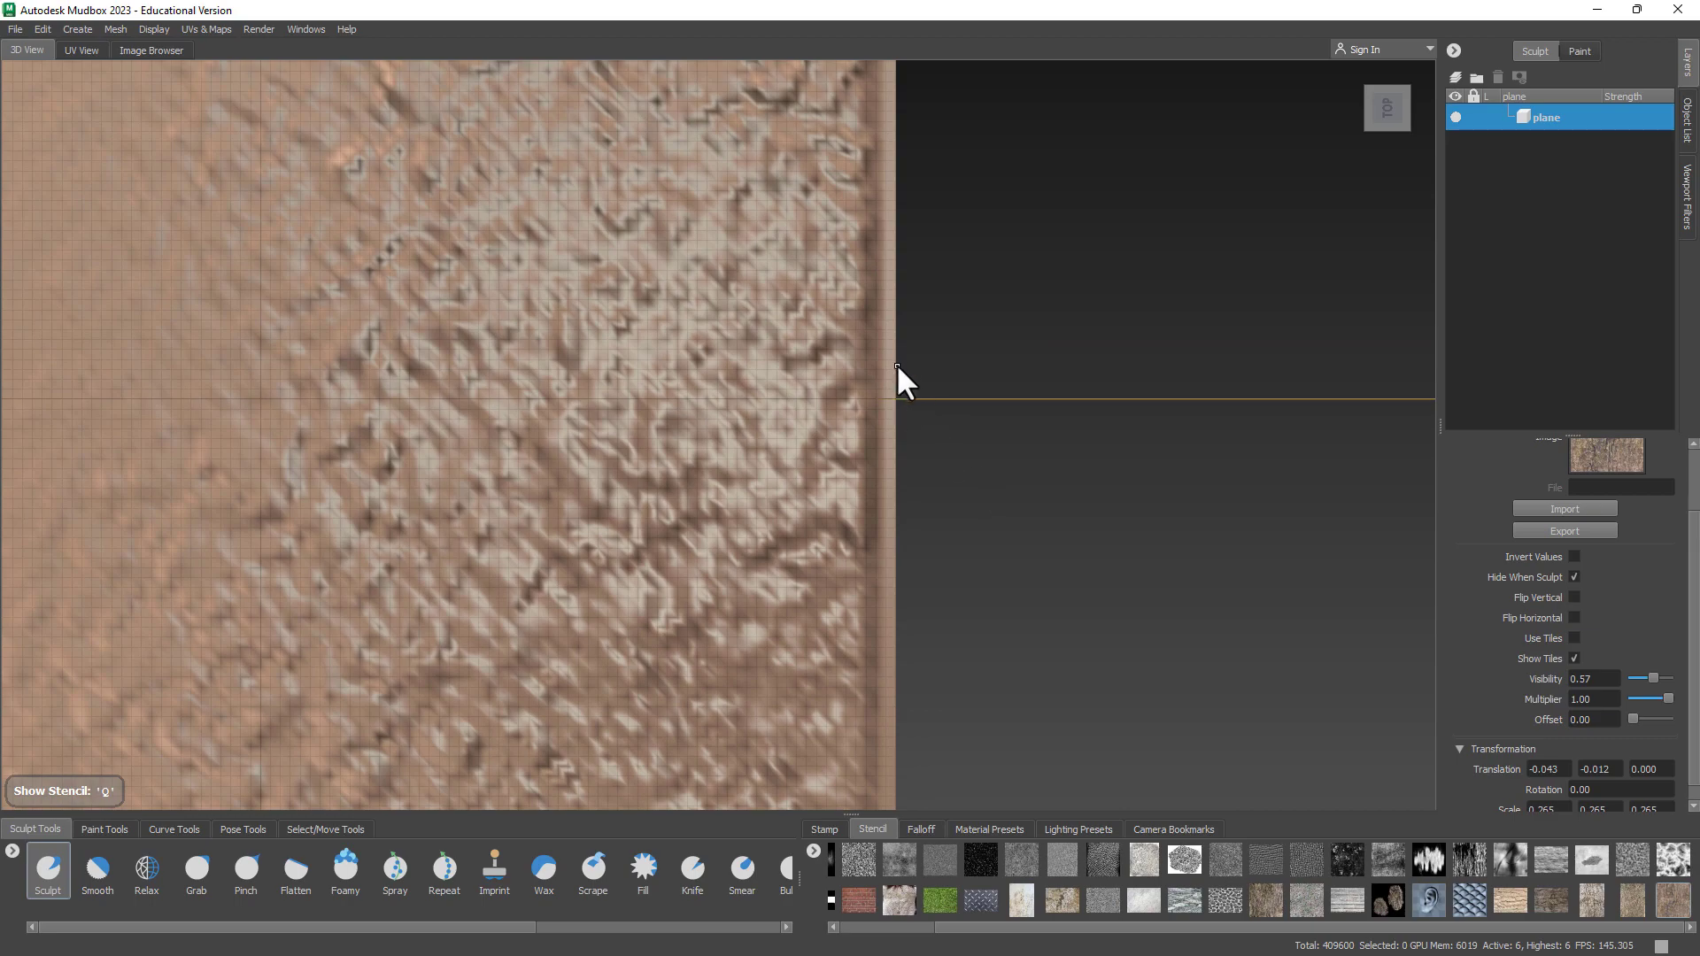
{"action": "mouse_move", "coordinate": [896, 364]}
{"action": "left_mouse_down", "text": "alt"}
{"action": "mouse_move", "coordinate": [1002, 337]}
{"action": "mouse_move", "coordinate": [759, 247]}
{"action": "mouse_move", "coordinate": [873, 266]}
{"action": "mouse_move", "coordinate": [881, 390]}
{"action": "mouse_move", "coordinate": [922, 384]}
{"action": "mouse_move", "coordinate": [614, 421]}
{"action": "mouse_move", "coordinate": [778, 490]}
{"action": "mouse_move", "coordinate": [663, 180]}
{"action": "mouse_move", "coordinate": [1286, 257]}
{"action": "left_mouse_up", "text": "alt"}
{"action": "left_click", "coordinate": [1422, 142]}
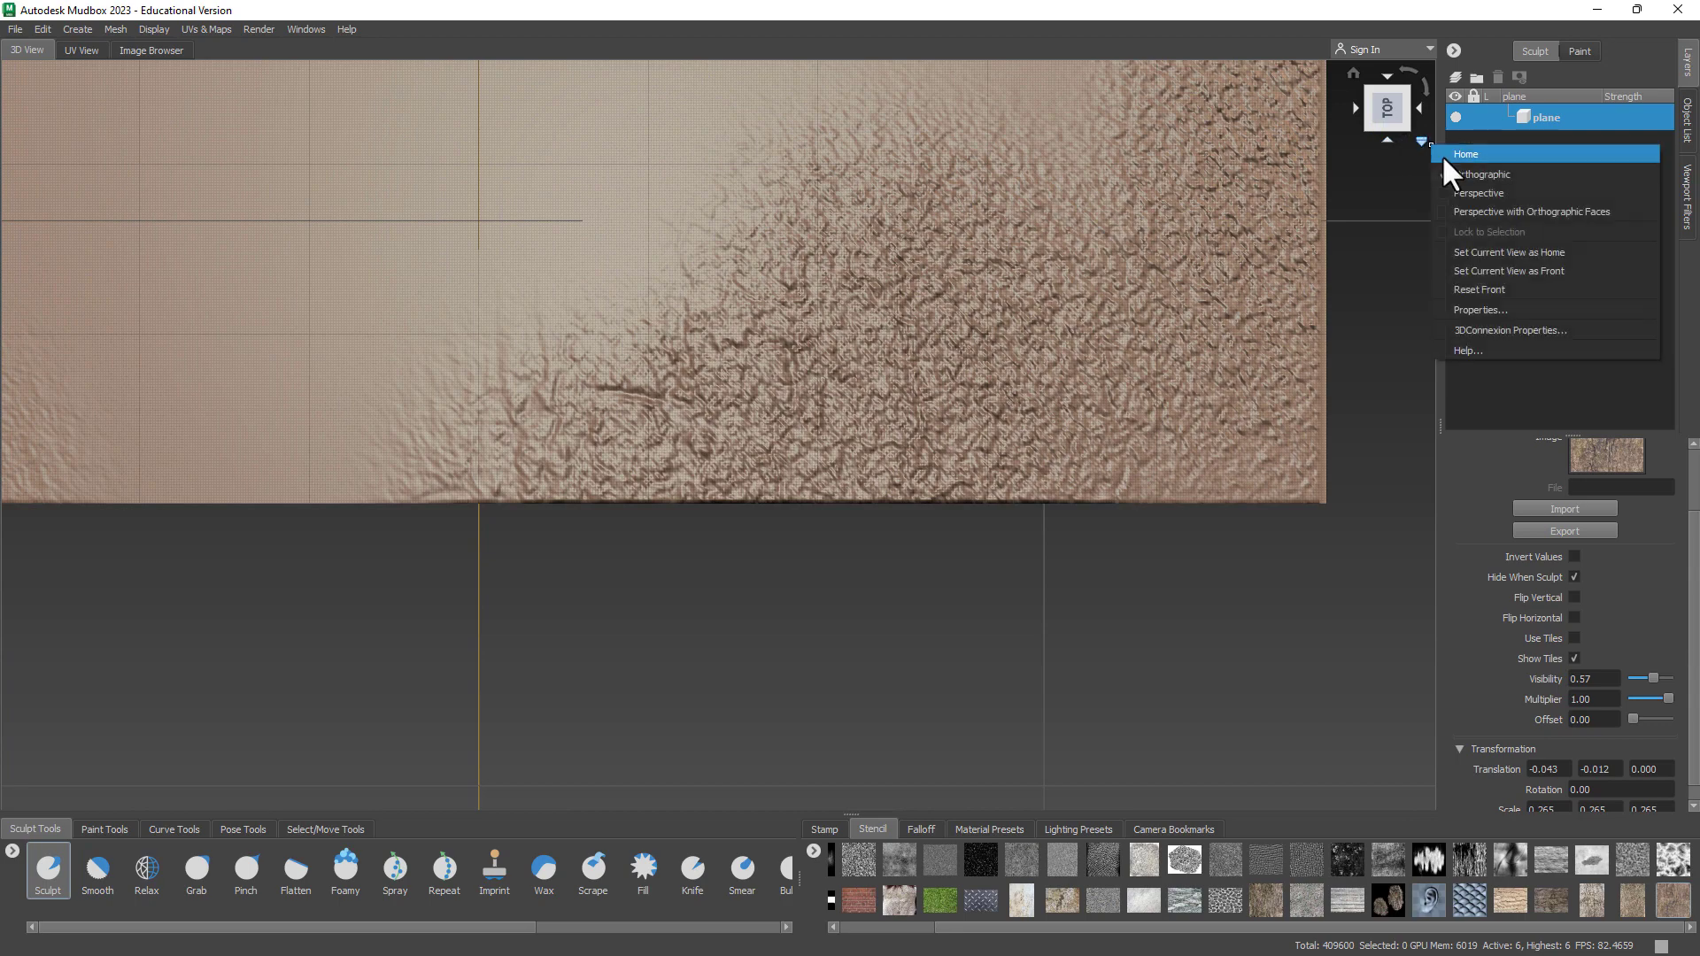
{"action": "left_click", "coordinate": [1481, 172]}
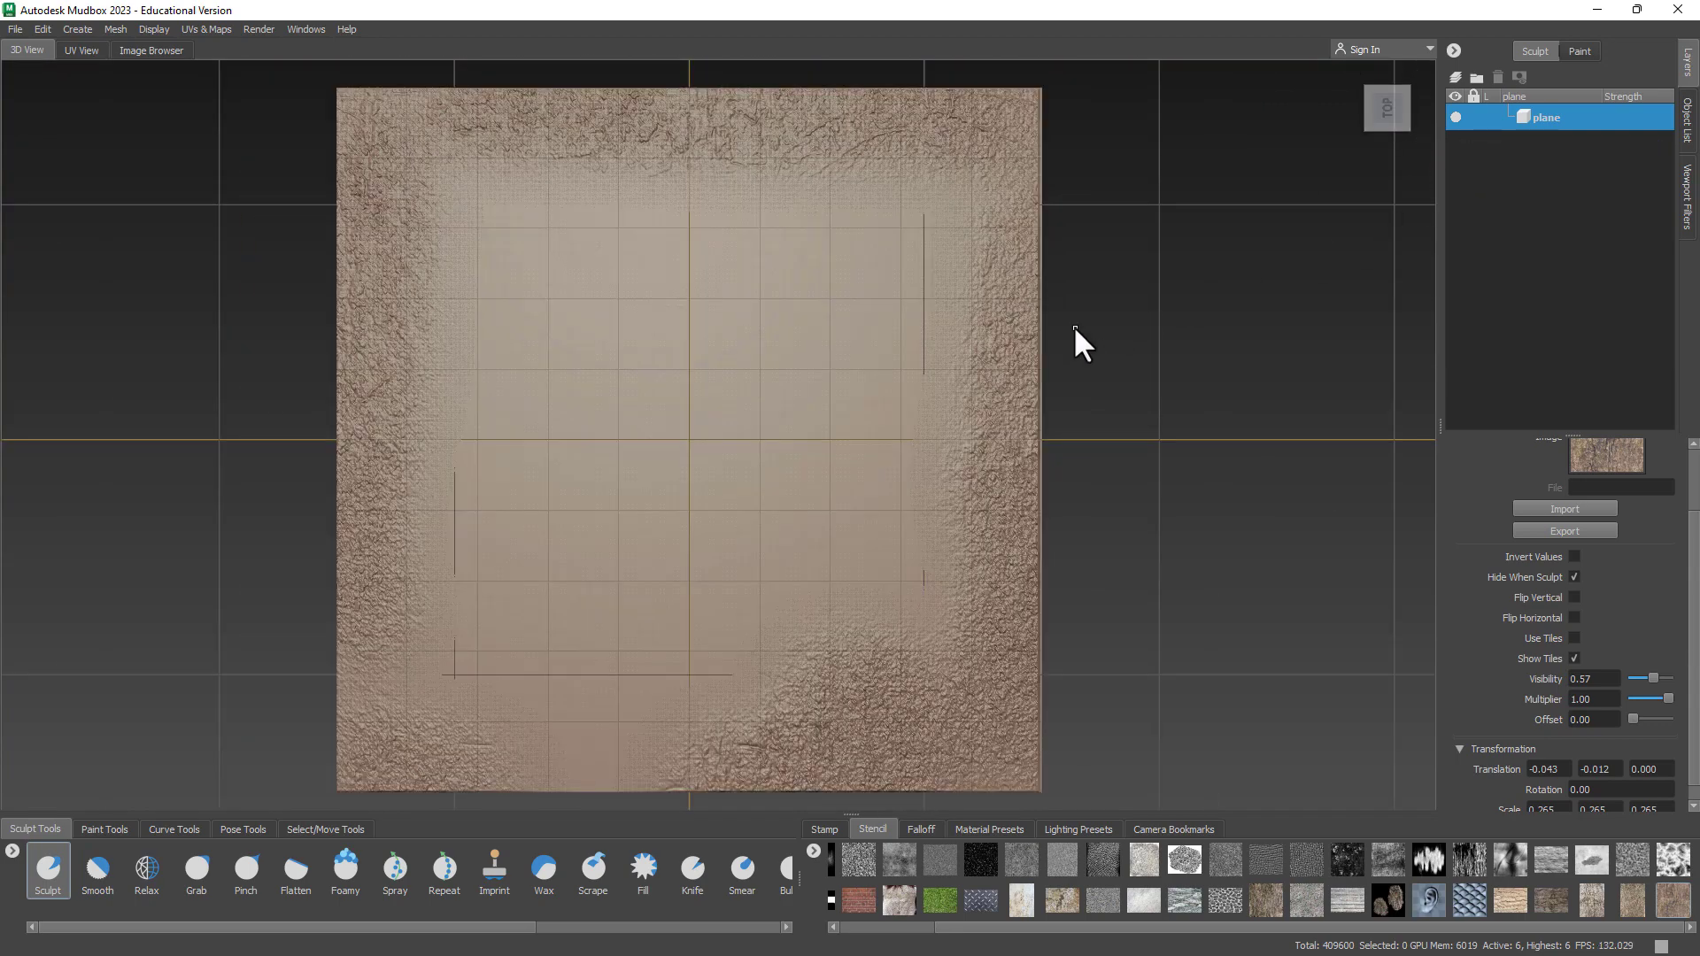
Show the stencil and refit it to the plane's edges at translation -0.040, -0.009 and scale 0.266
{"action": "key", "text": "q"}
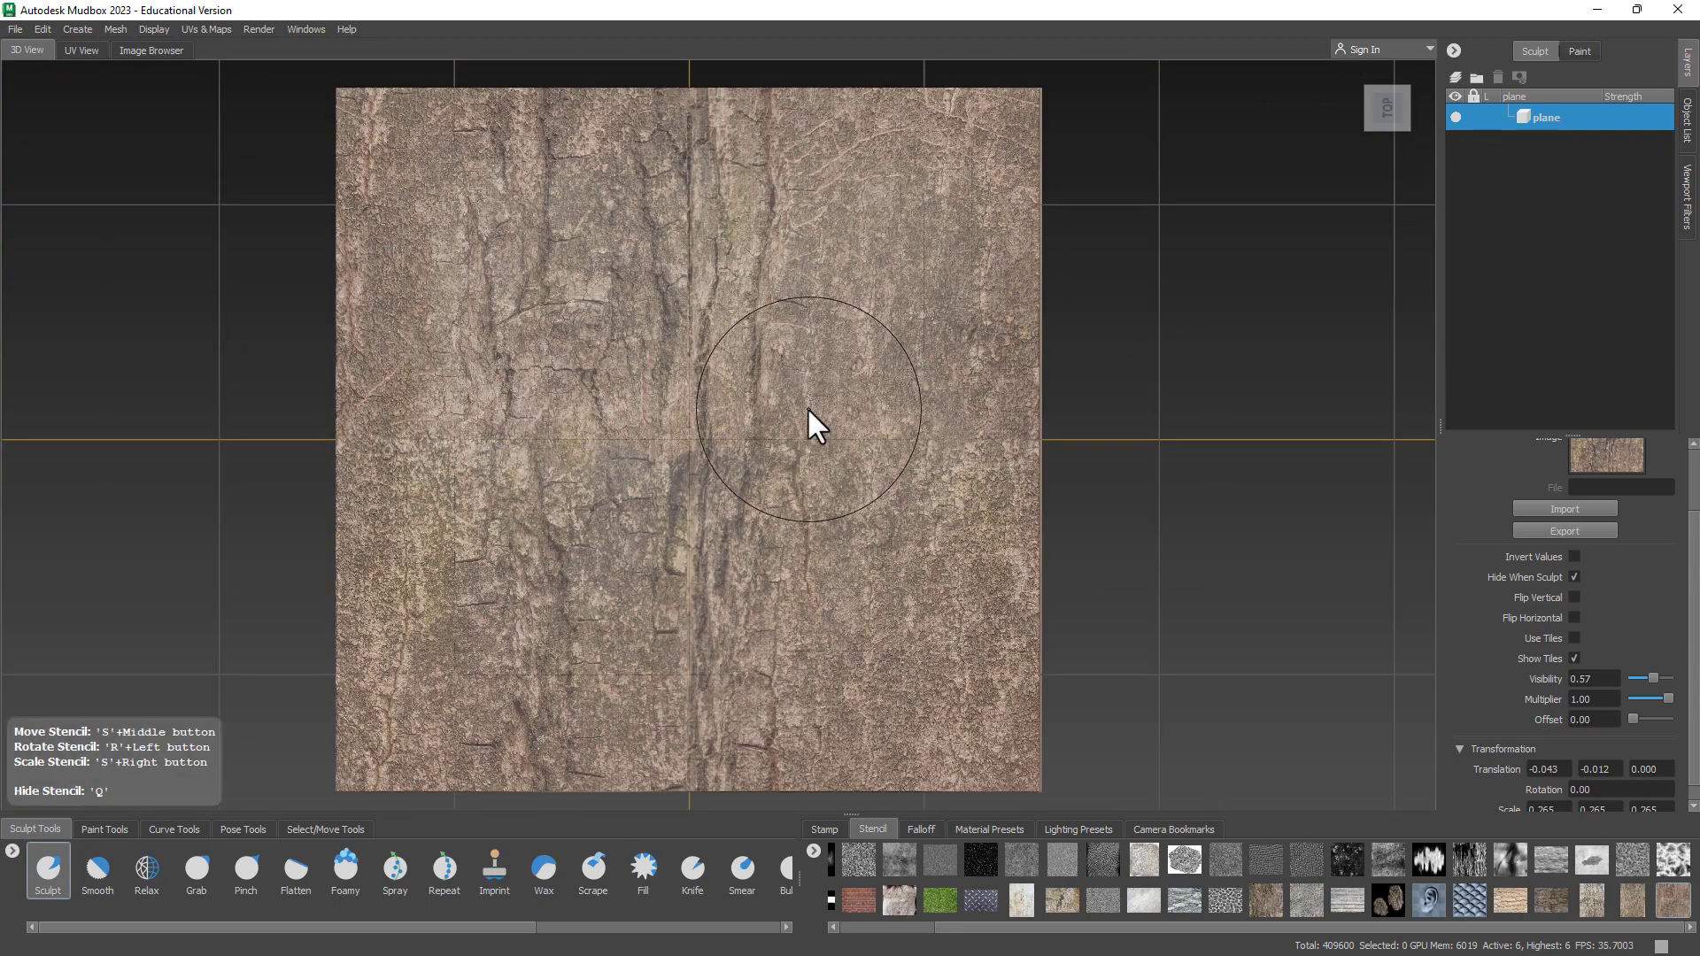
{"action": "middle_click_drag", "start_coordinate": [782, 406], "coordinate": [781, 406]}
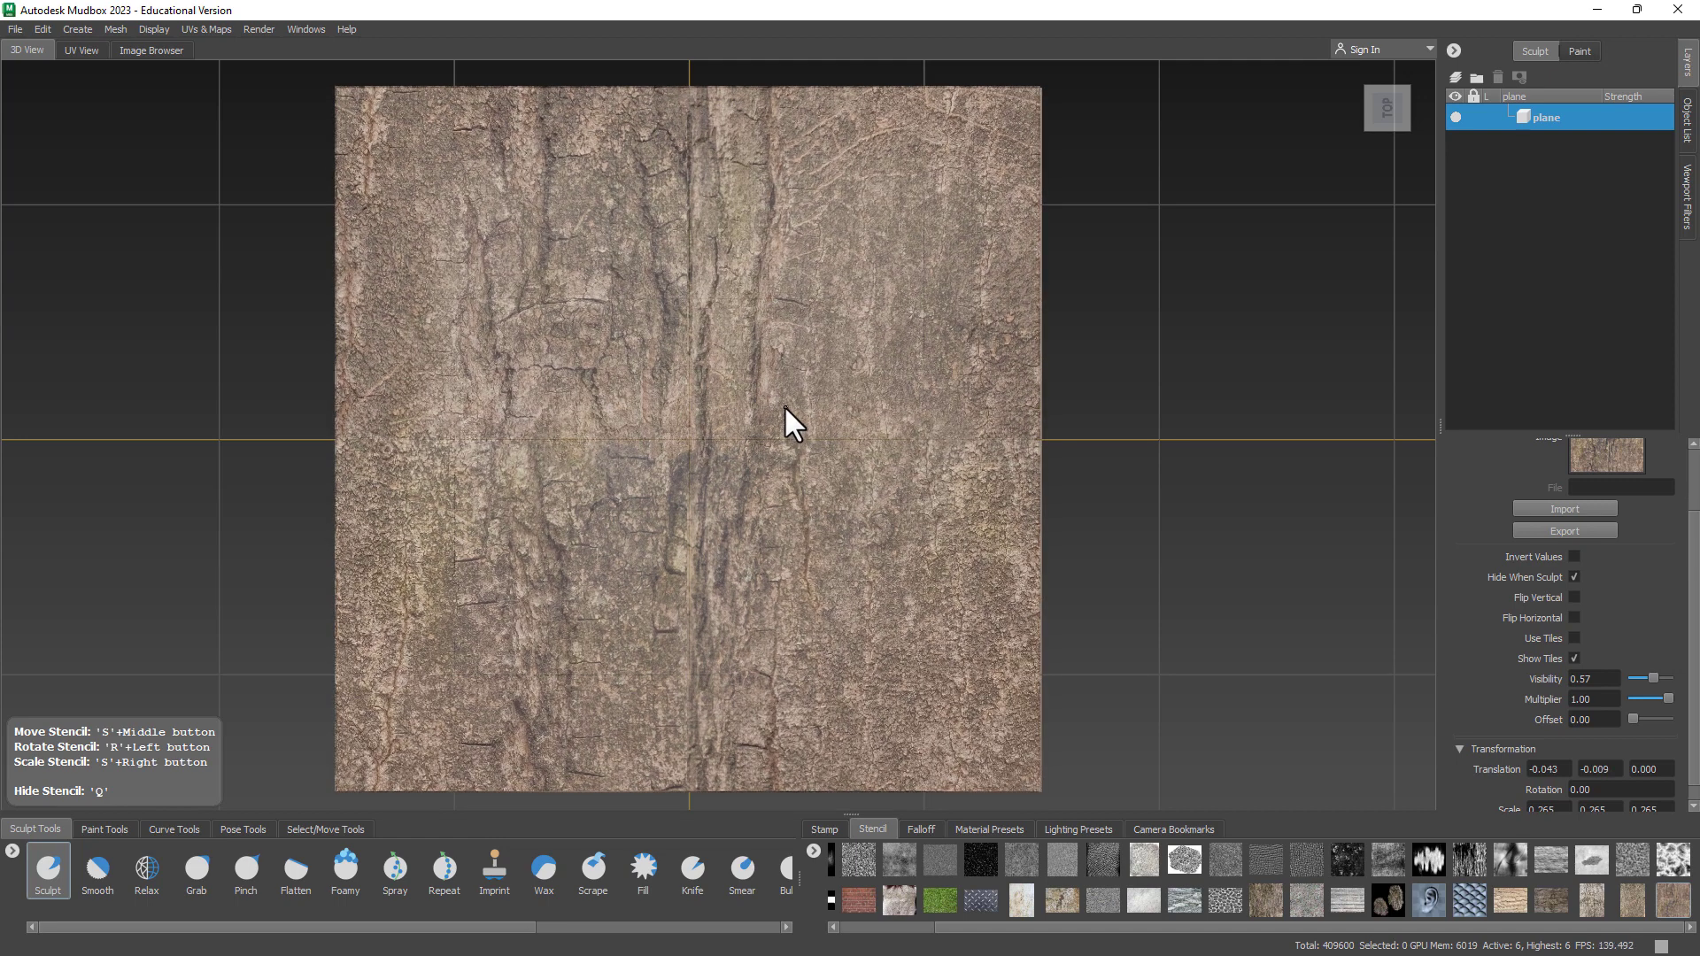
{"action": "right_click_drag", "start_coordinate": [784, 406], "coordinate": [788, 406]}
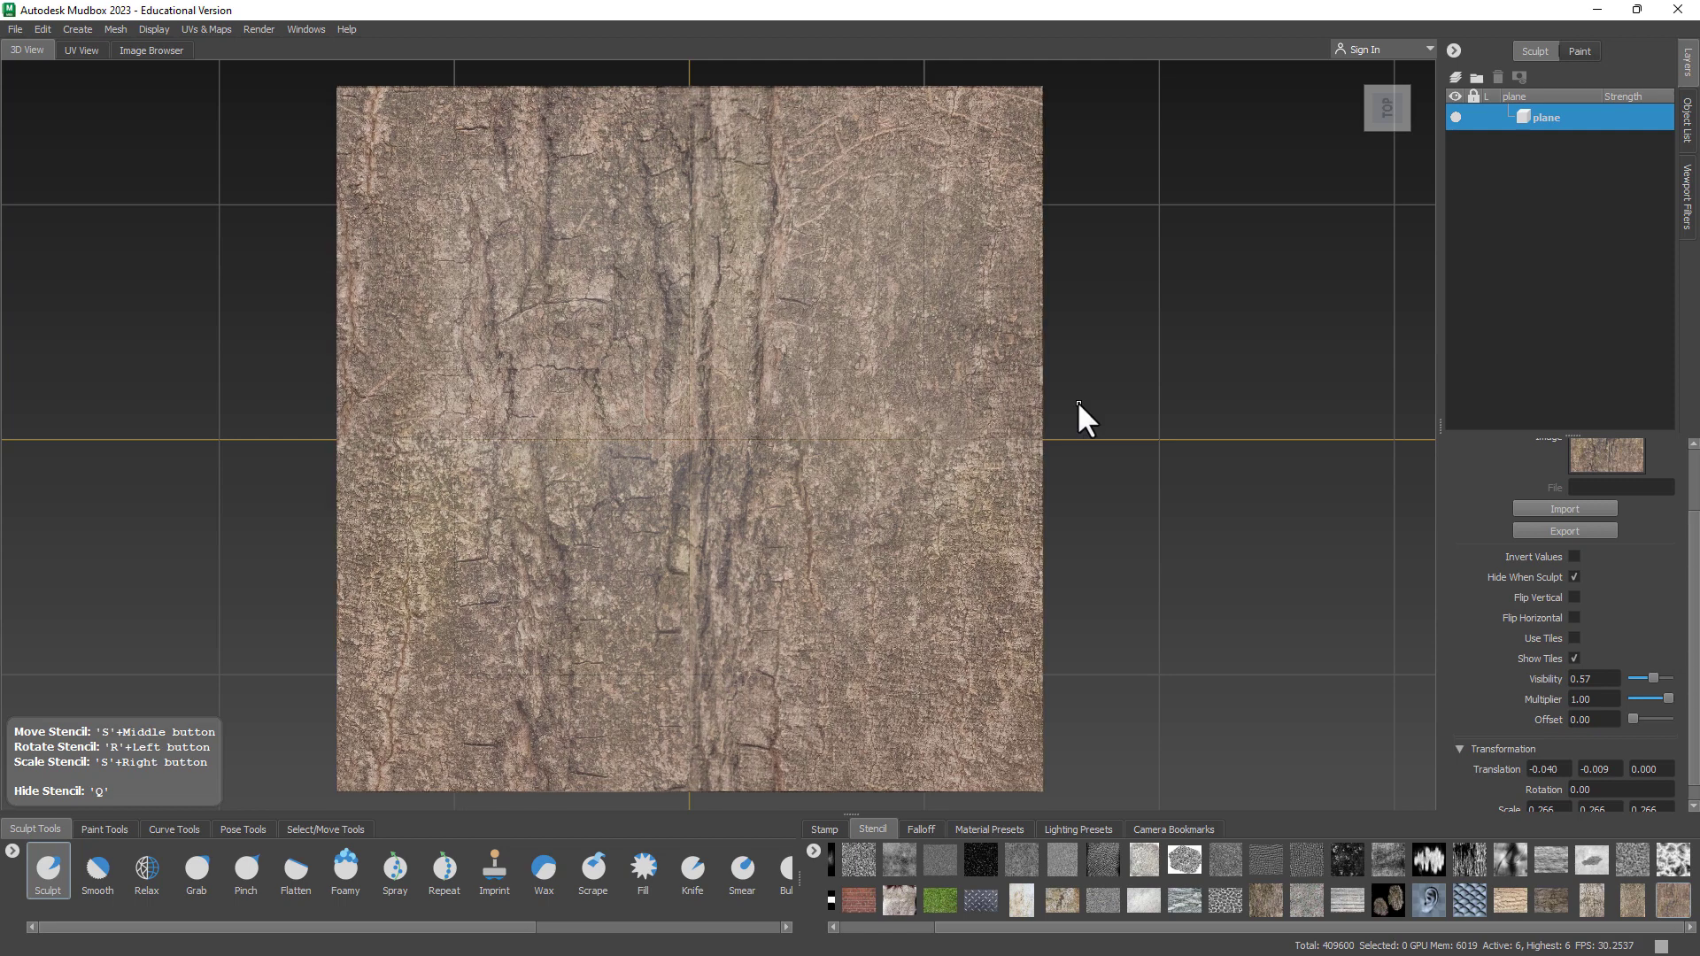
Hide the stencil, undo the bark strokes along the edges, and turn off the wireframe display
{"action": "key", "text": "q"}
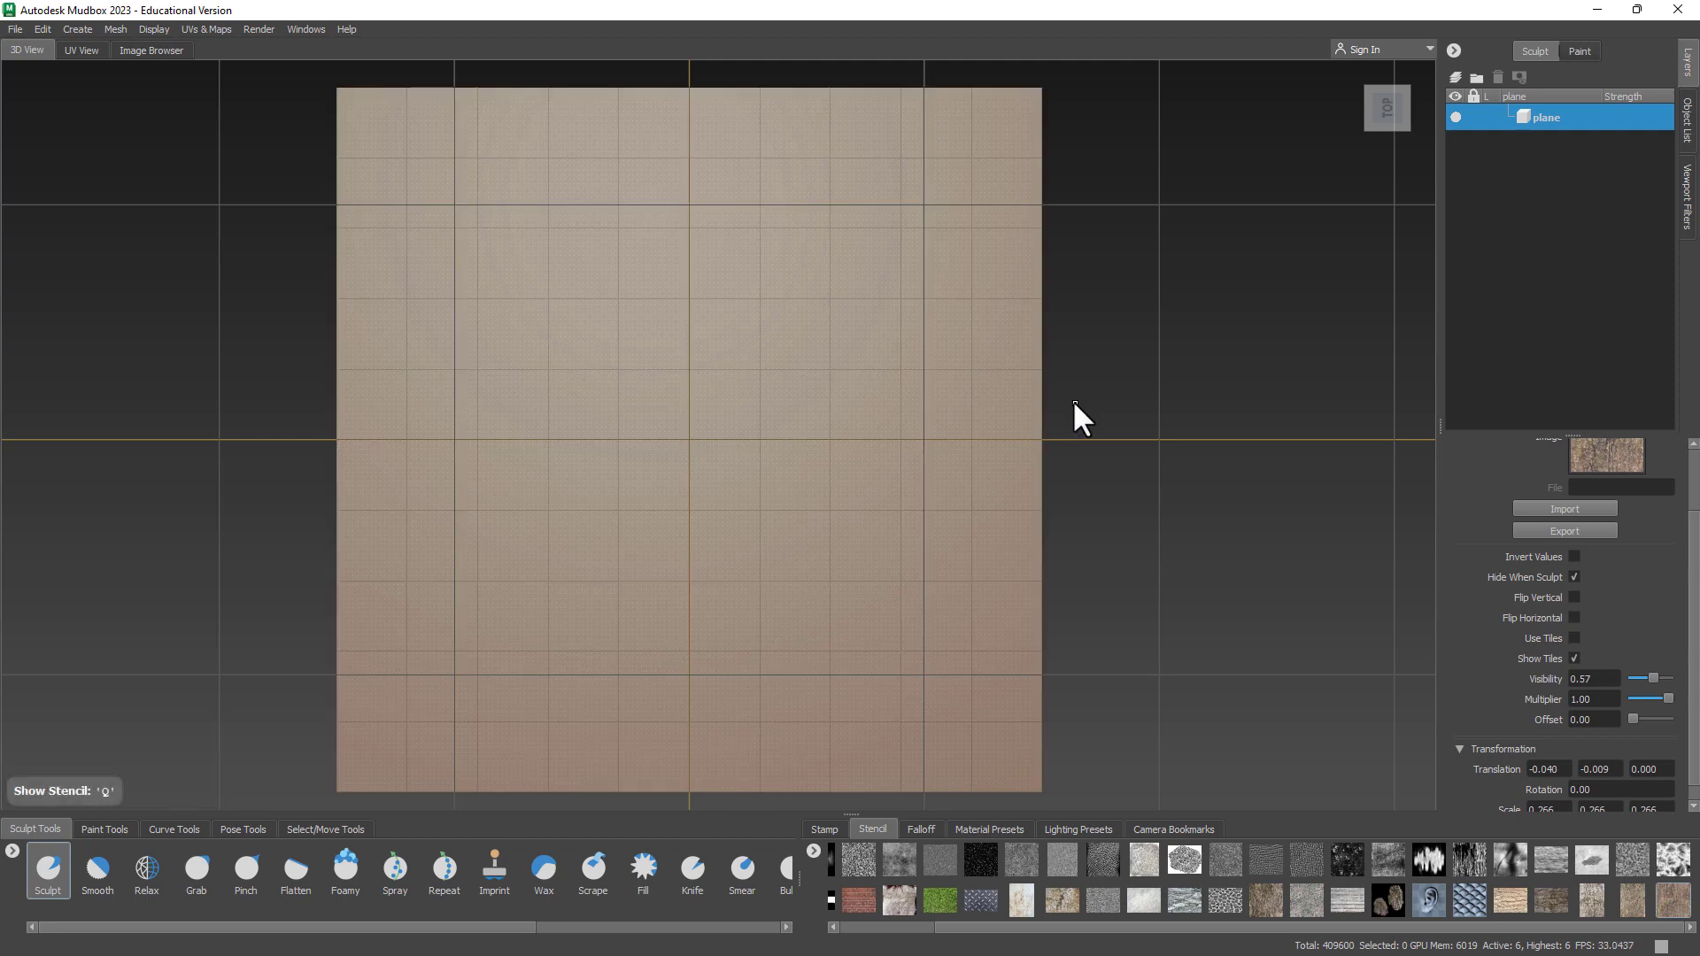
{"action": "key", "text": "shift+w"}
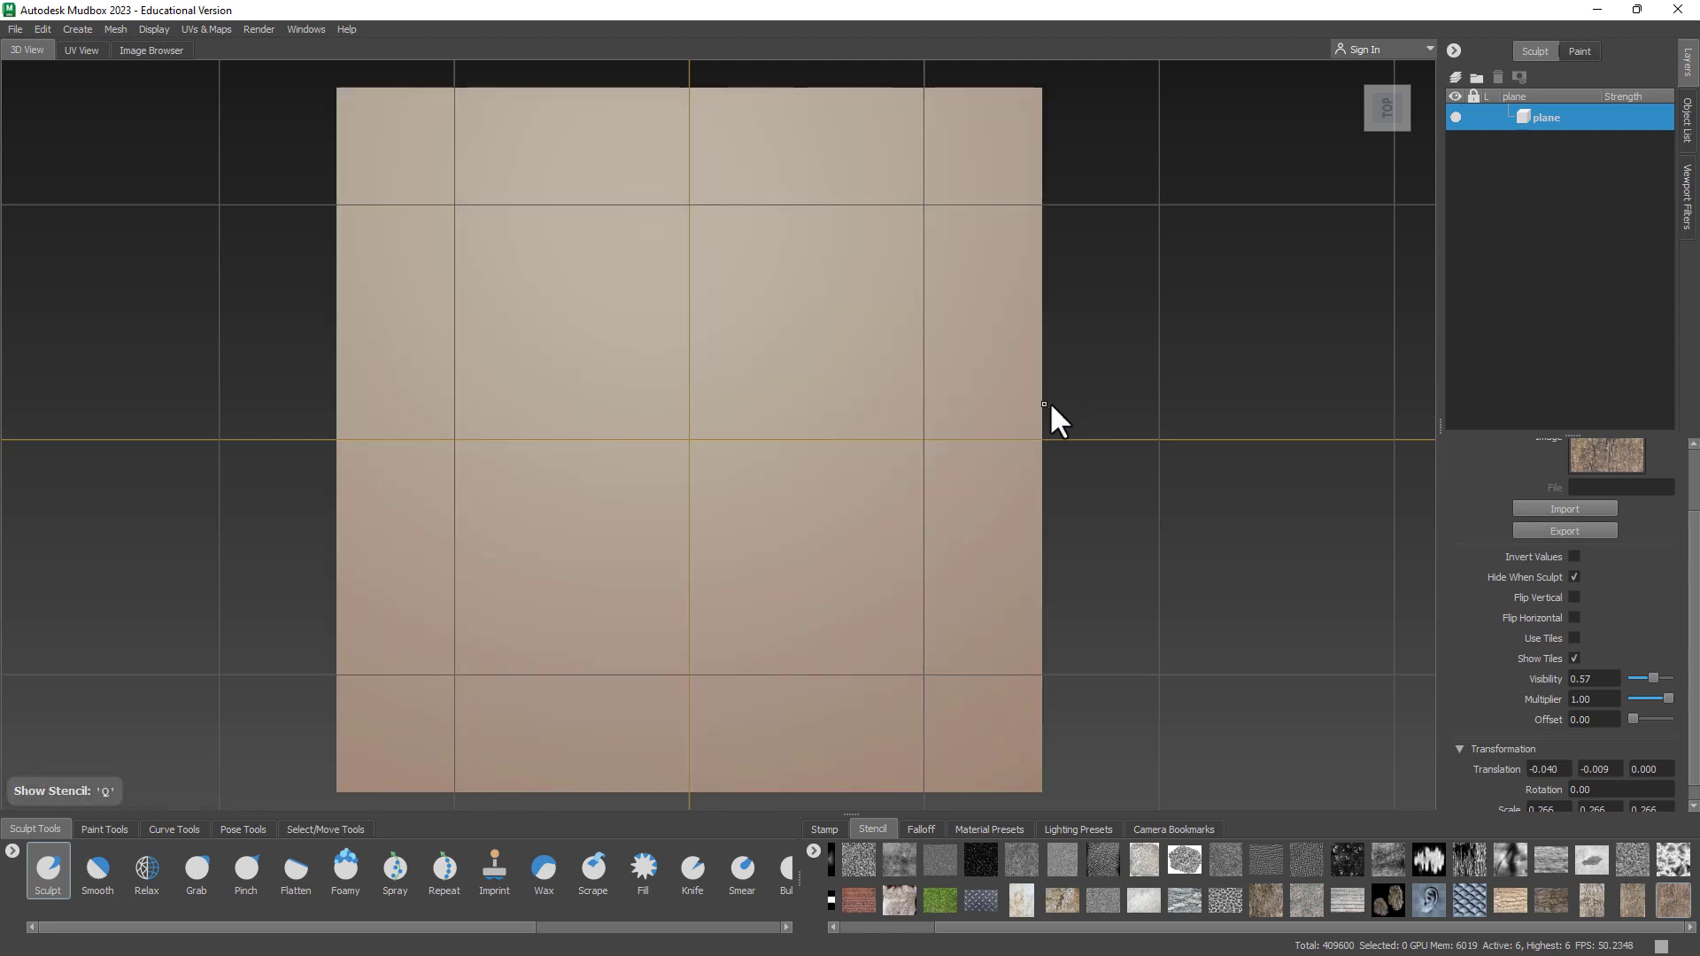
{"action": "key", "text": "shift+w"}
{"action": "key", "text": "shift+w"}
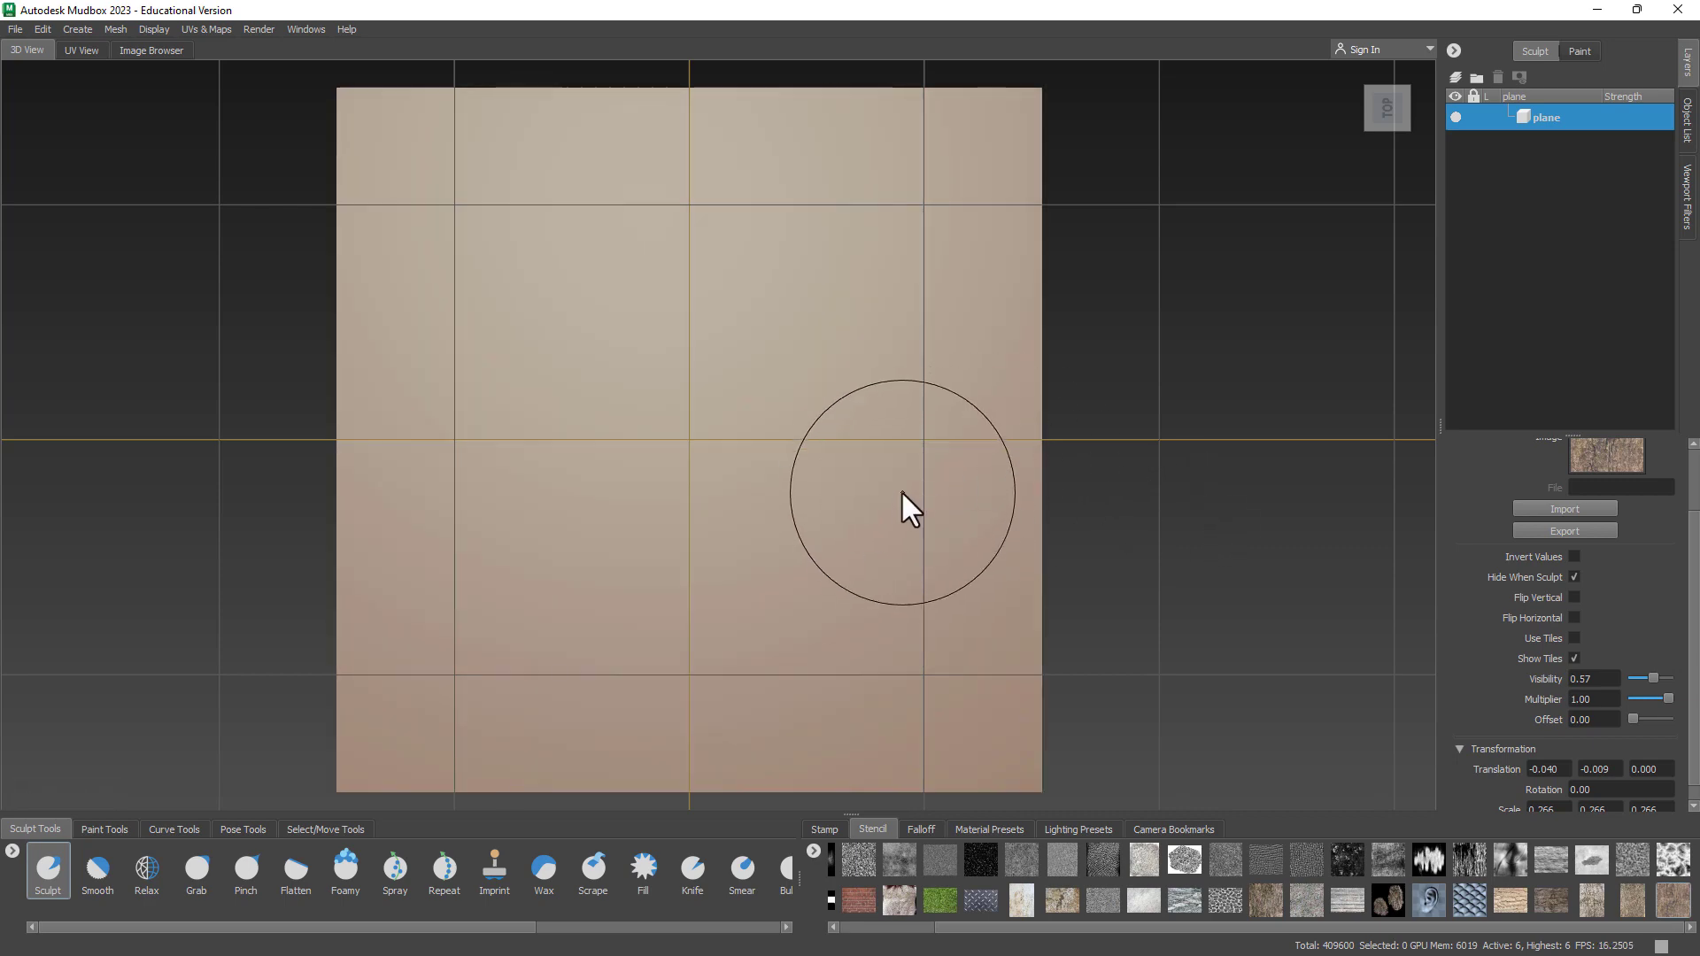
Show the stencil and sculpt bark patches at the plane's right, top and left edges and the lower-left corner
{"action": "key", "text": "q"}
{"action": "mouse_move", "coordinate": [912, 478]}
{"action": "left_mouse_down"}
{"action": "mouse_move", "coordinate": [994, 441]}
{"action": "mouse_move", "coordinate": [1051, 392]}
{"action": "mouse_move", "coordinate": [1050, 372]}
{"action": "left_mouse_up"}
{"action": "mouse_move", "coordinate": [995, 101]}
{"action": "left_mouse_down"}
{"action": "mouse_move", "coordinate": [1038, 103]}
{"action": "mouse_move", "coordinate": [885, 93]}
{"action": "left_mouse_up"}
{"action": "left_click_drag", "start_coordinate": [329, 253], "coordinate": [359, 461]}
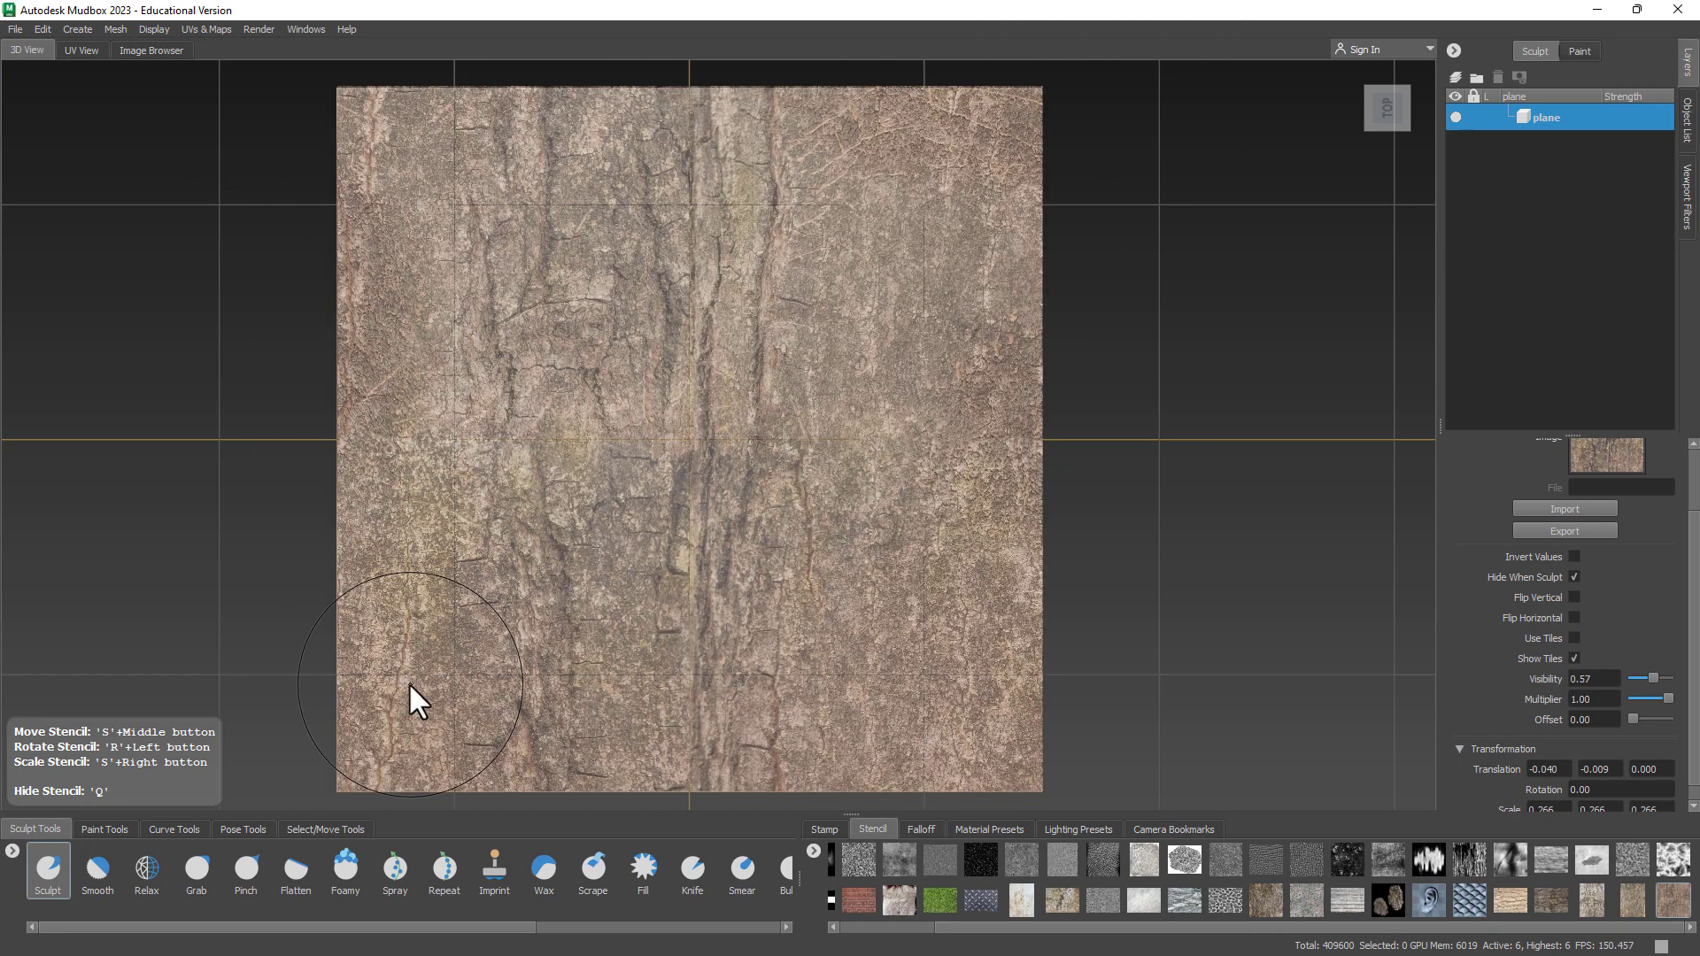
{"action": "left_click_drag", "start_coordinate": [405, 683], "coordinate": [465, 782]}
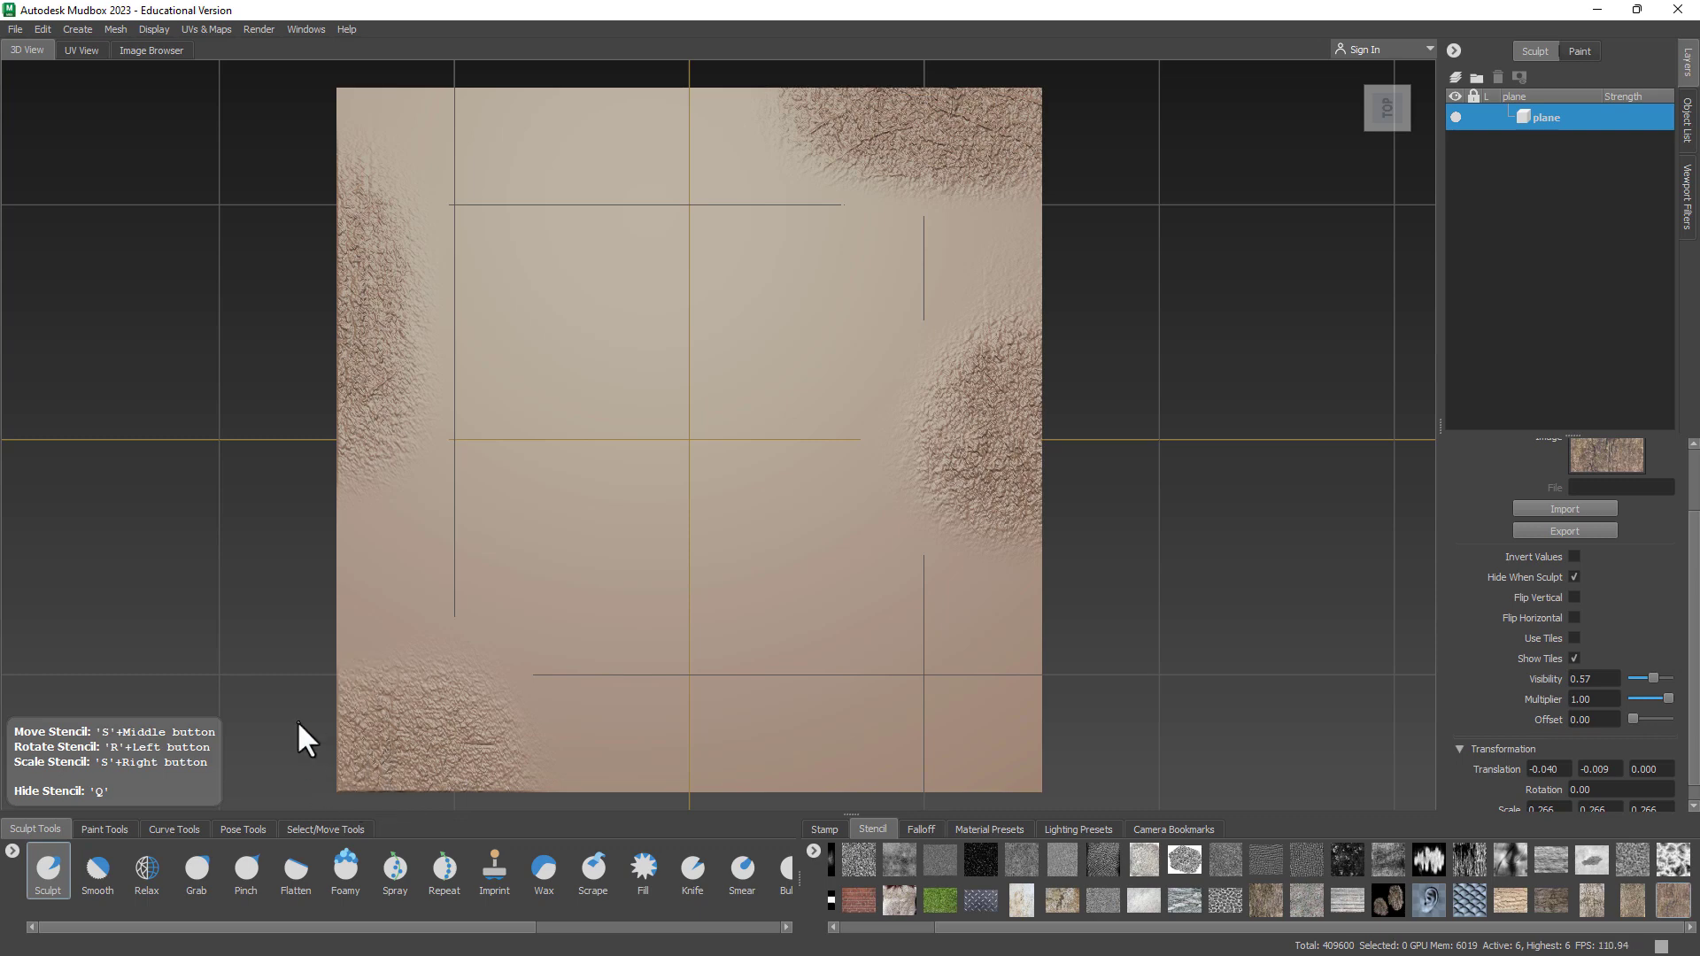
{"action": "left_click_drag", "start_coordinate": [295, 719], "coordinate": [355, 697]}
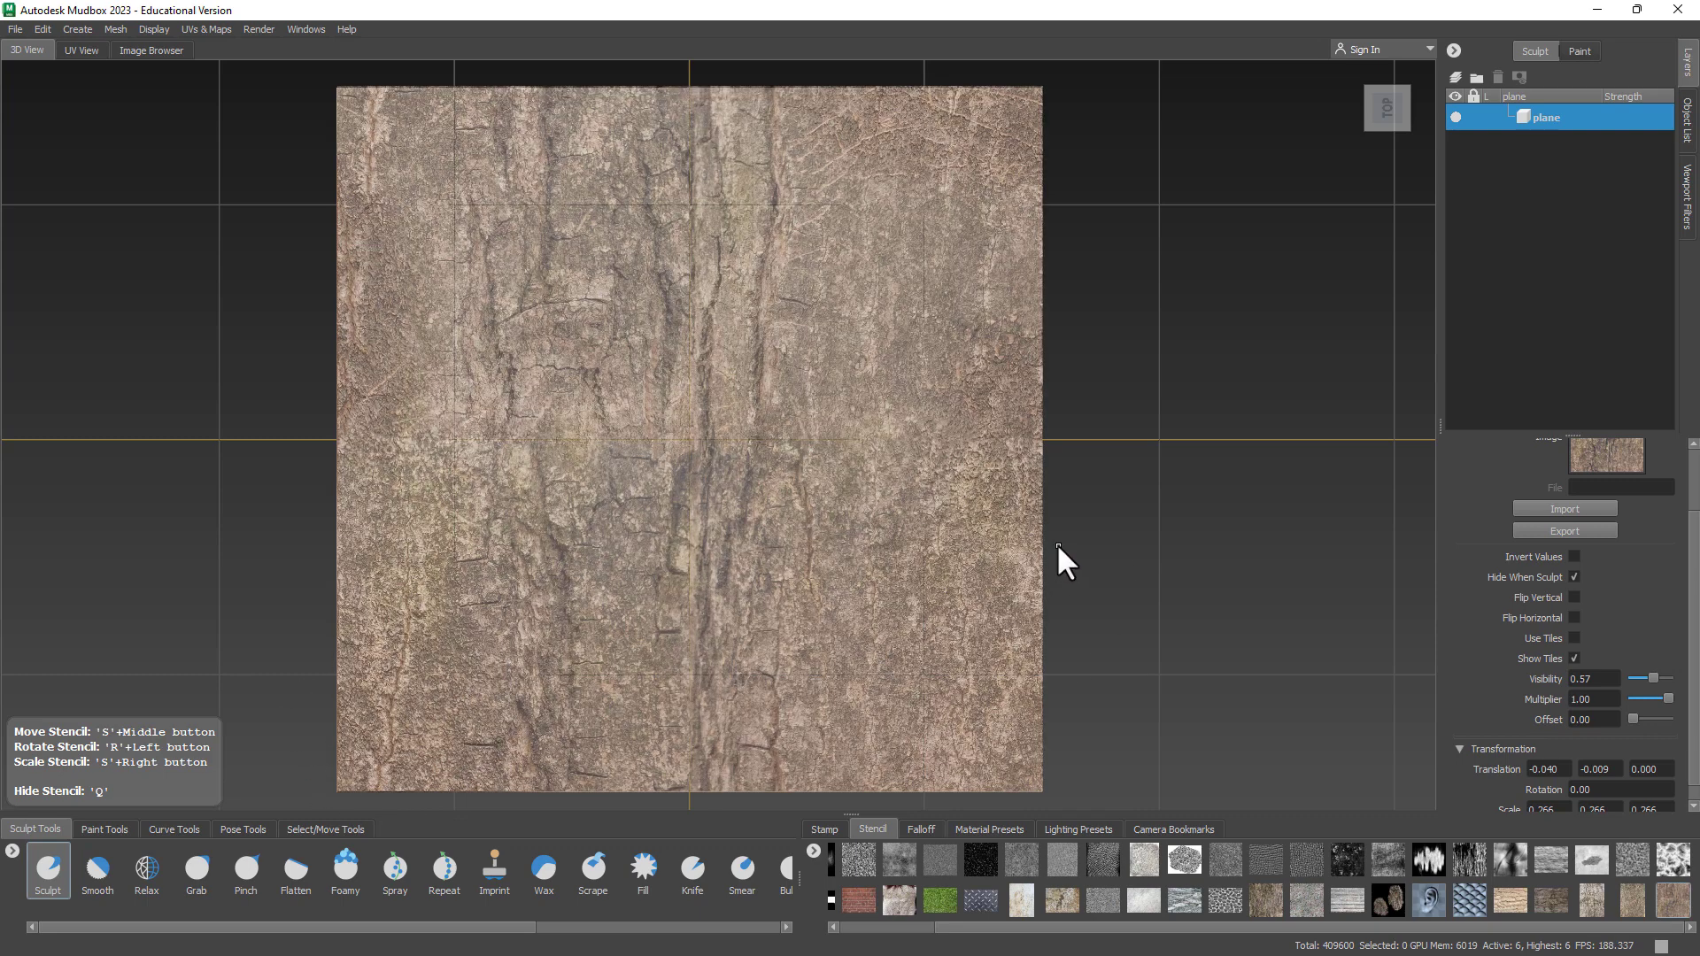
Undo all the bark patches with the stencil hidden, and set the current view as Home
{"action": "key", "text": "q"}
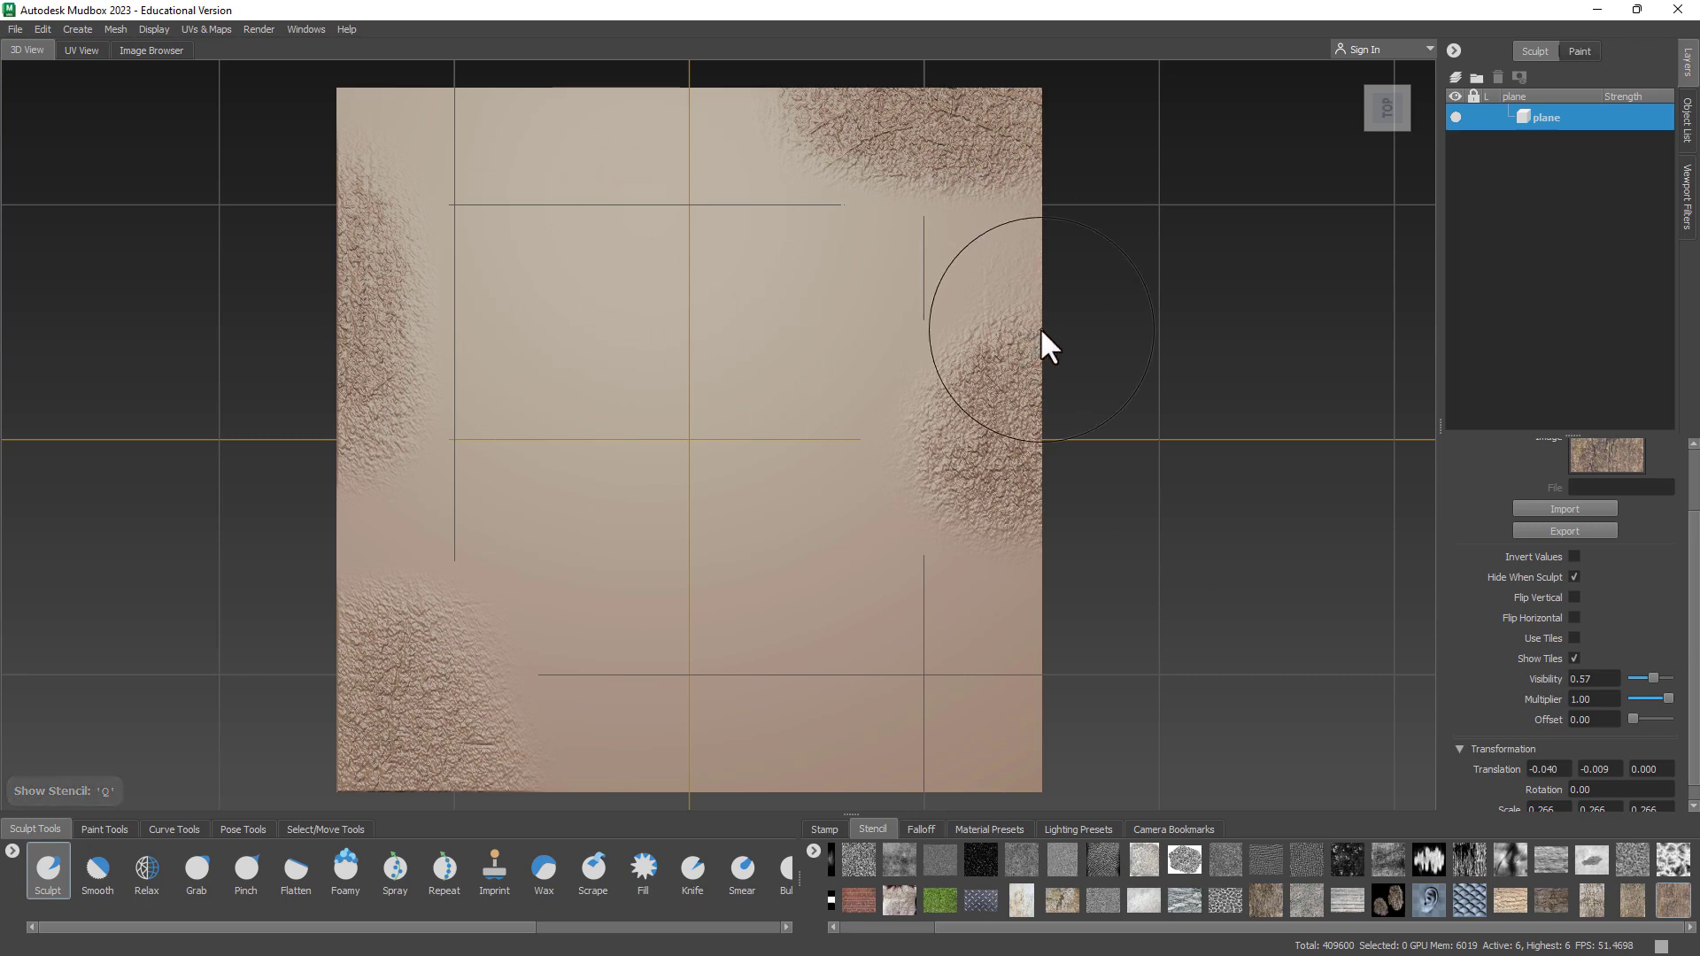
{"action": "key", "text": "ctrl+z"}
{"action": "key", "text": "ctrl+z"}
{"action": "key", "text": "ctrl+z"}
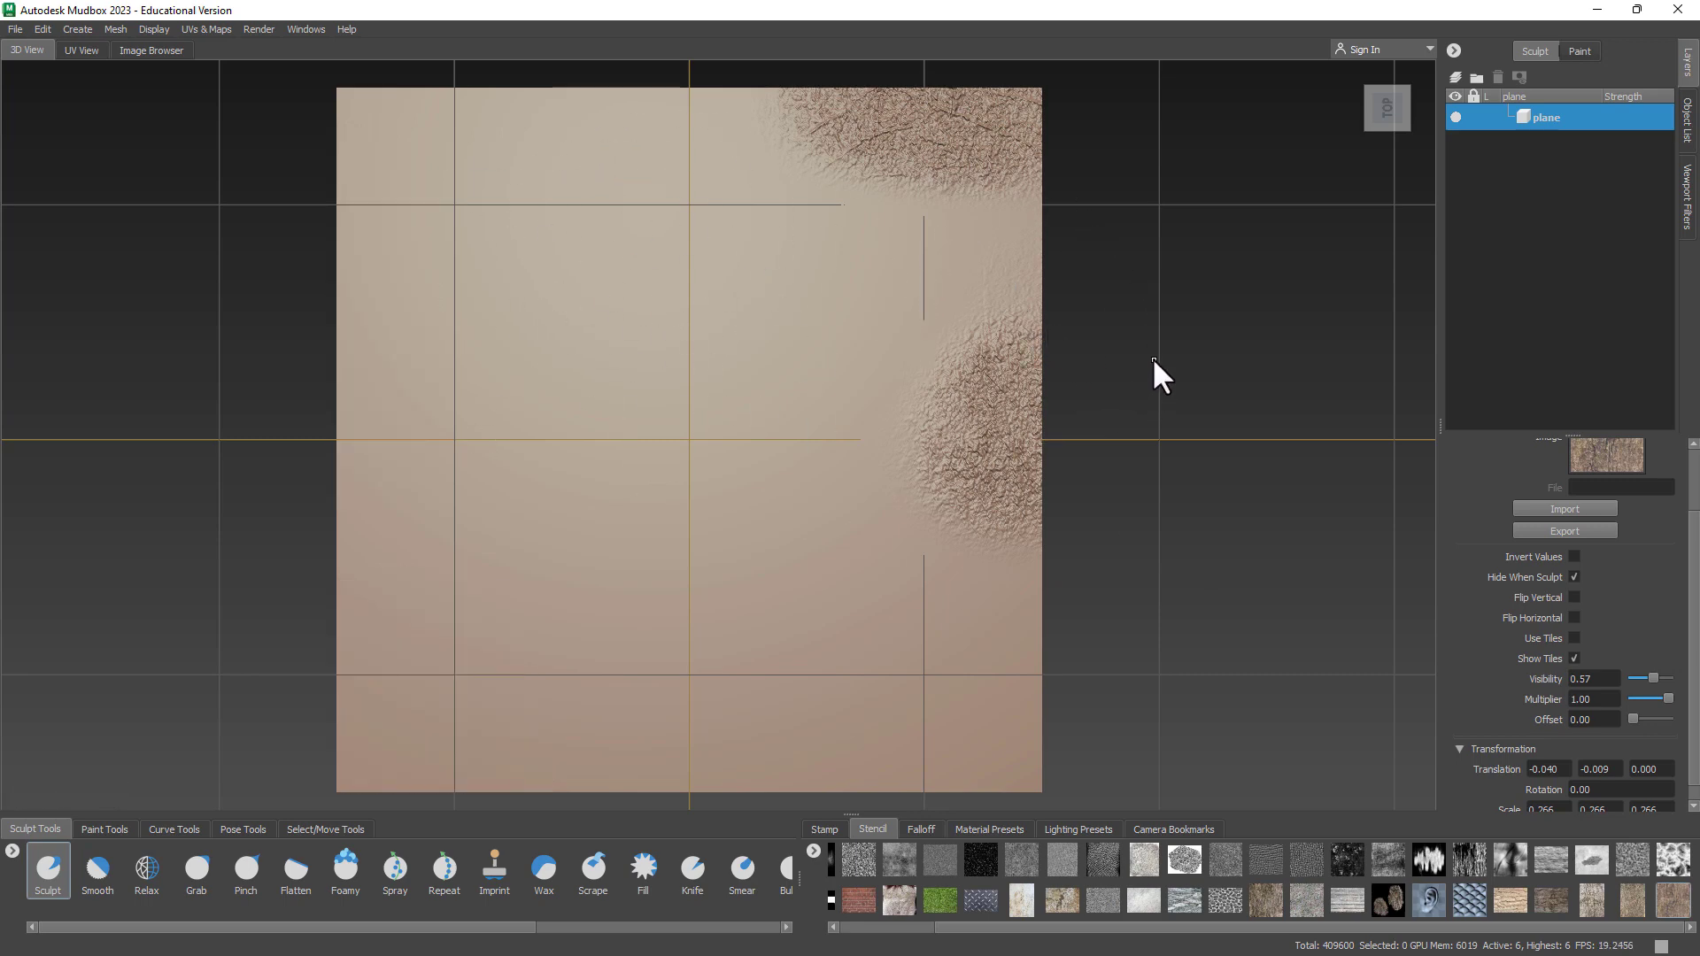
{"action": "left_click", "coordinate": [1421, 141]}
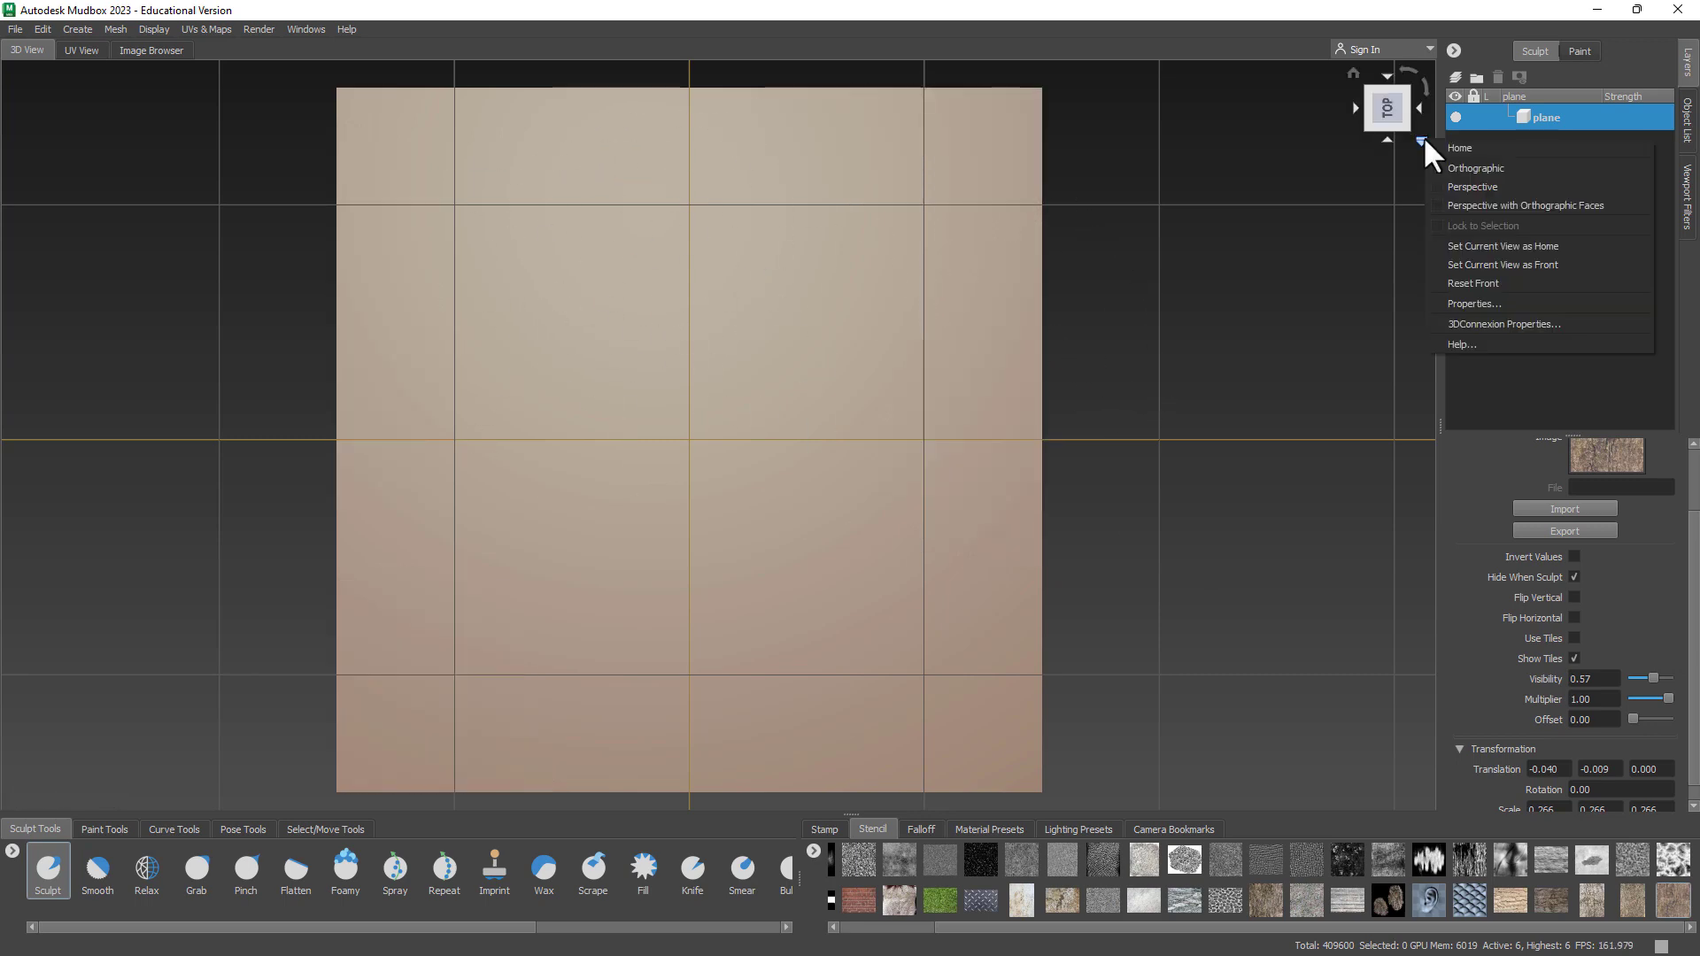
{"action": "left_click", "coordinate": [1488, 247]}
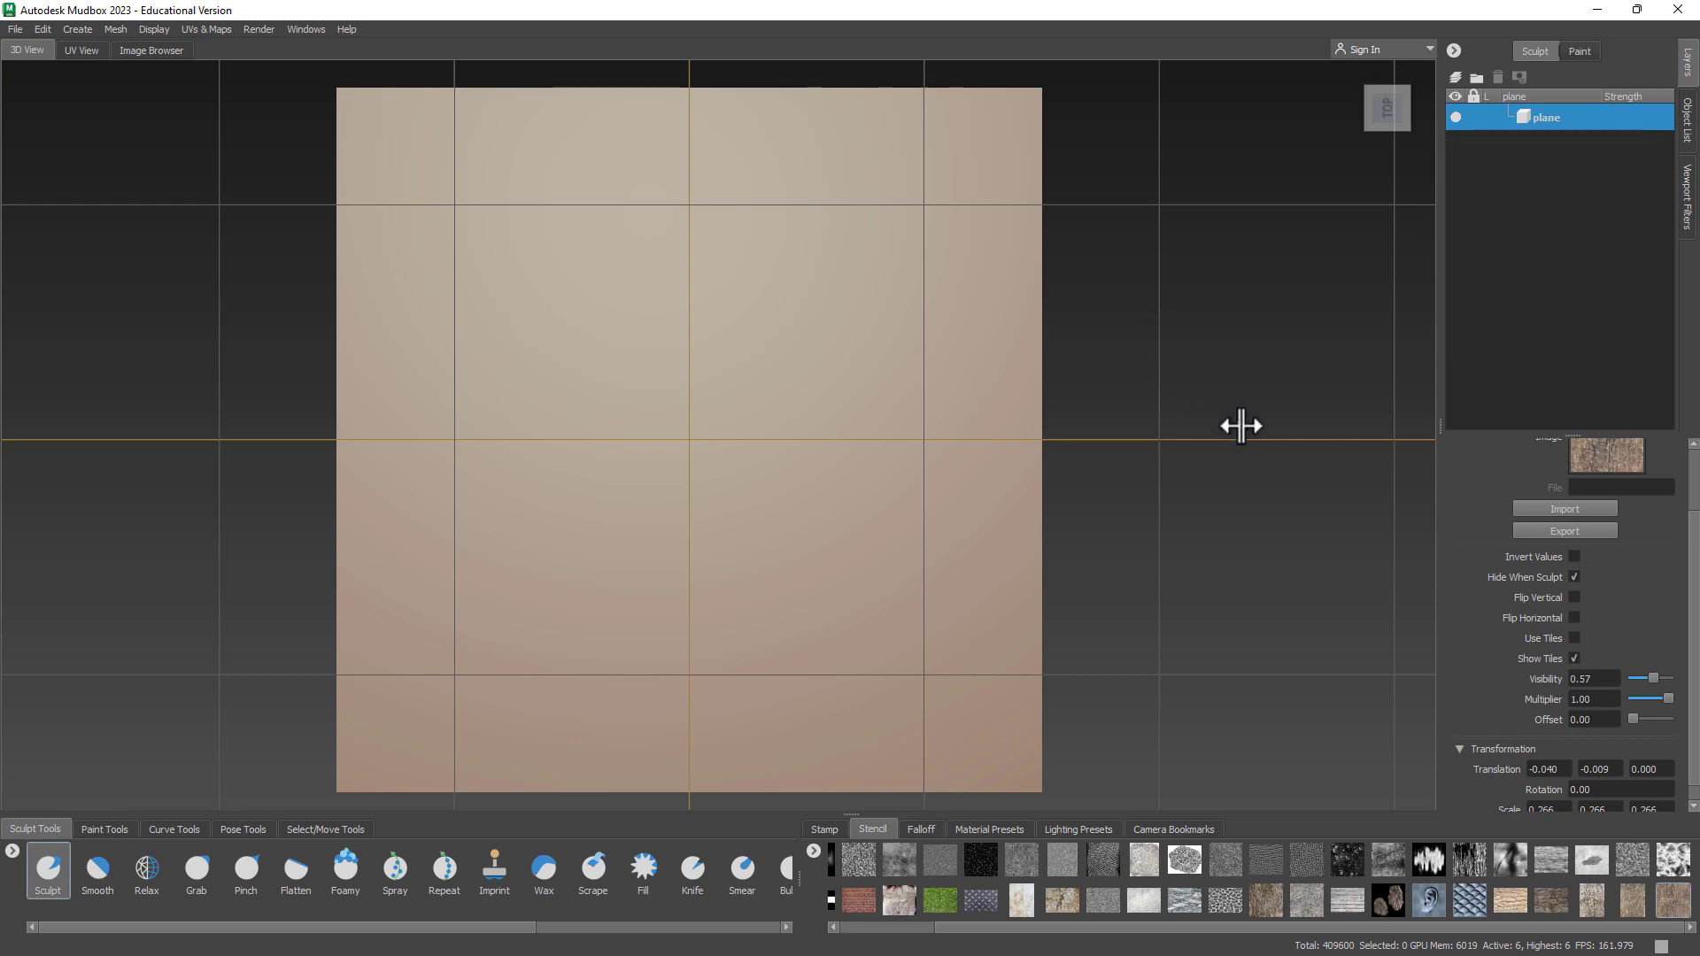
Undo the plain stroke made without the stencil, and sculpt the tree bark through the stencil across the whole plane
{"action": "mouse_move", "coordinate": [903, 465]}
{"action": "left_mouse_down"}
{"action": "mouse_move", "coordinate": [528, 463]}
{"action": "mouse_move", "coordinate": [513, 539]}
{"action": "mouse_move", "coordinate": [1018, 514]}
{"action": "left_mouse_up"}
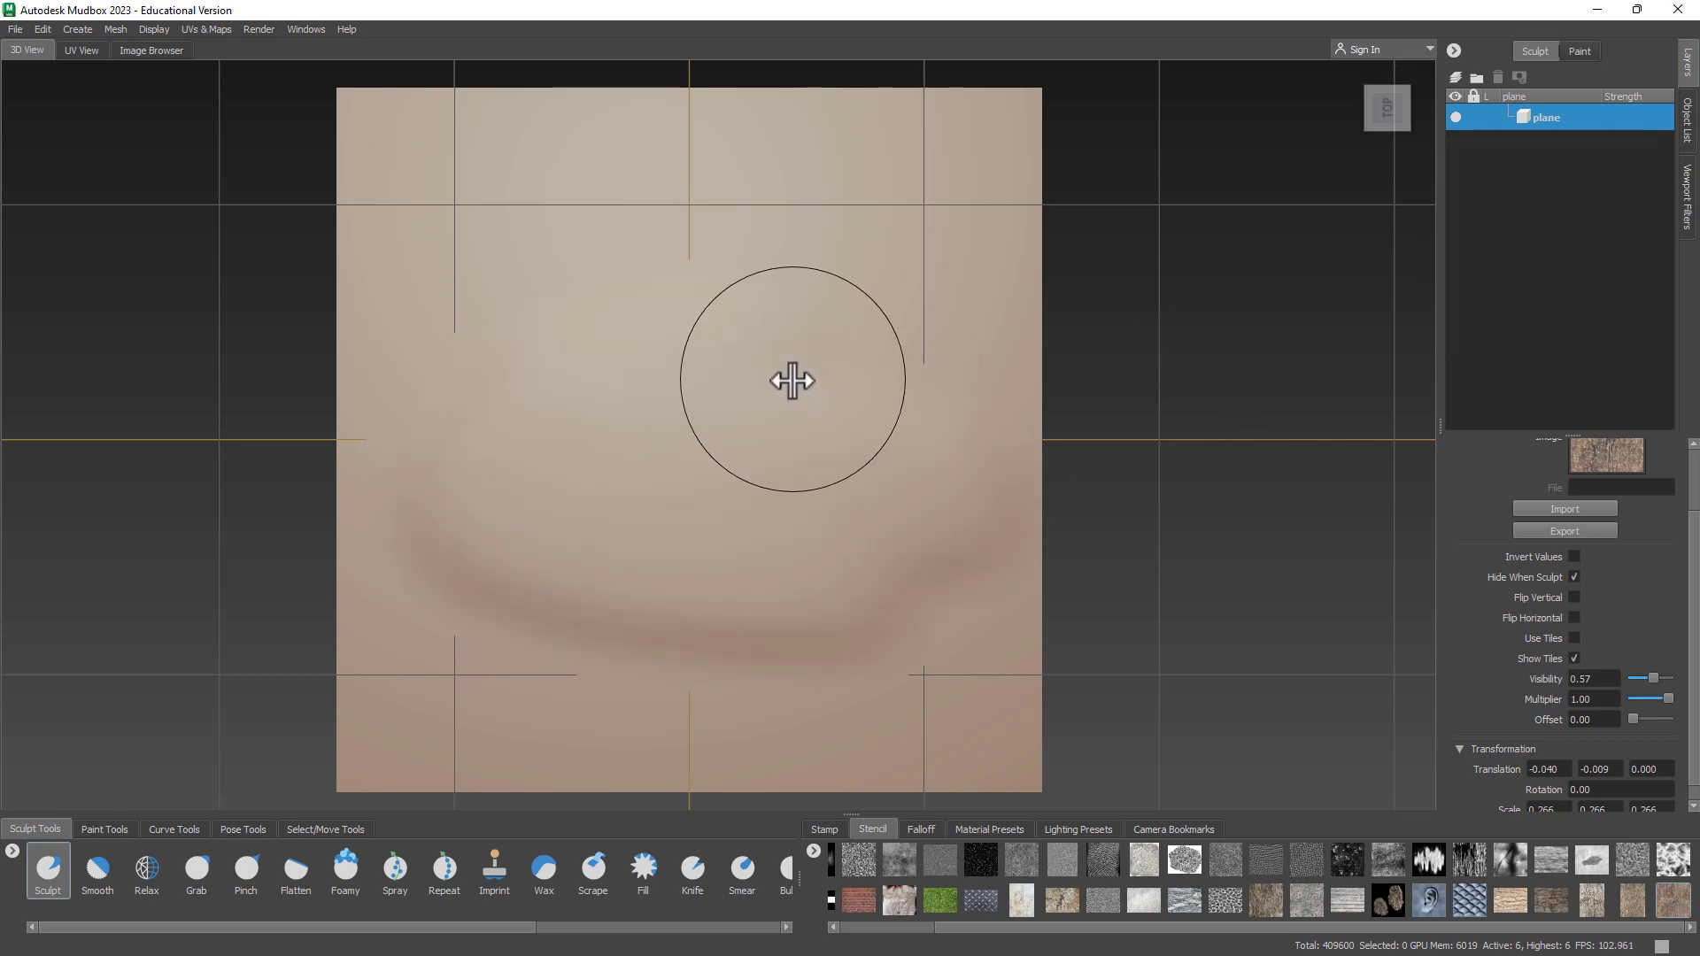
{"action": "key", "text": "ctrl+z"}
{"action": "key", "text": "s"}
{"action": "middle_click_drag", "start_coordinate": [759, 463], "coordinate": [594, 146]}
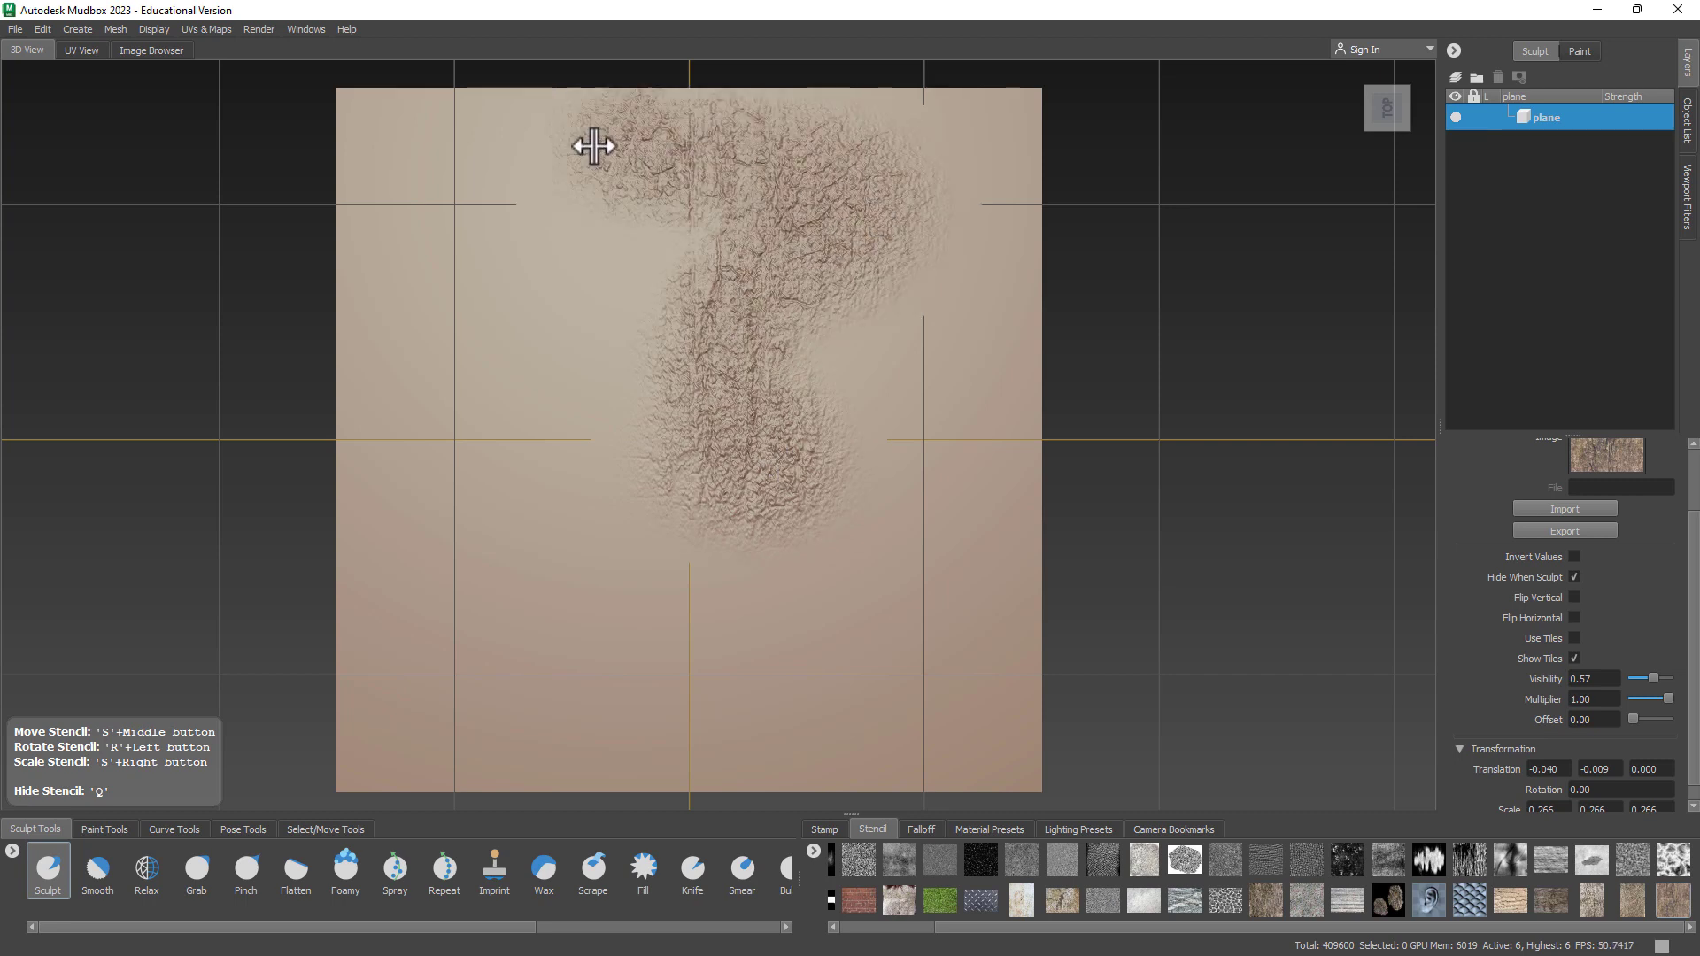
{"action": "mouse_move", "coordinate": [593, 146]}
{"action": "left_mouse_down"}
{"action": "mouse_move", "coordinate": [342, 151]}
{"action": "mouse_move", "coordinate": [360, 254]}
{"action": "mouse_move", "coordinate": [471, 365]}
{"action": "mouse_move", "coordinate": [378, 643]}
{"action": "mouse_move", "coordinate": [528, 782]}
{"action": "mouse_move", "coordinate": [1018, 774]}
{"action": "mouse_move", "coordinate": [653, 694]}
{"action": "mouse_move", "coordinate": [492, 564]}
{"action": "mouse_move", "coordinate": [695, 417]}
{"action": "mouse_move", "coordinate": [938, 114]}
{"action": "mouse_move", "coordinate": [379, 363]}
{"action": "mouse_move", "coordinate": [383, 501]}
{"action": "mouse_move", "coordinate": [596, 608]}
{"action": "mouse_move", "coordinate": [1067, 611]}
{"action": "mouse_move", "coordinate": [921, 497]}
{"action": "mouse_move", "coordinate": [937, 322]}
{"action": "mouse_move", "coordinate": [1074, 284]}
{"action": "mouse_move", "coordinate": [971, 656]}
{"action": "mouse_move", "coordinate": [970, 366]}
{"action": "left_mouse_up"}
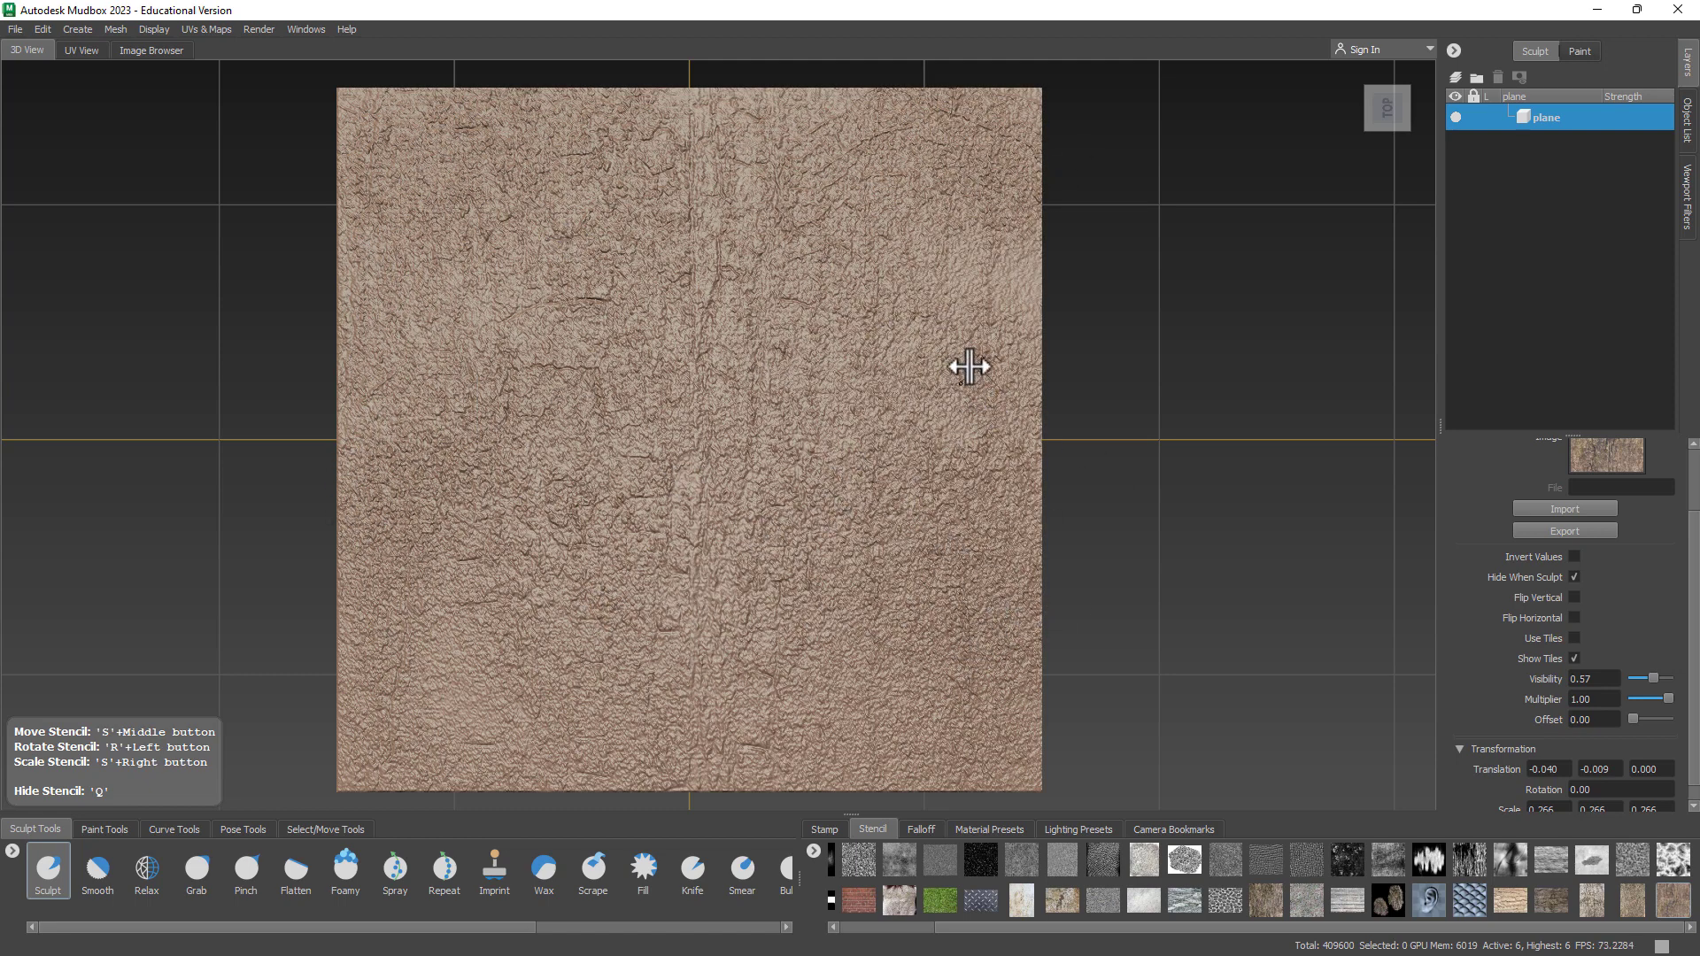
{"action": "left_click_drag", "start_coordinate": [836, 279], "coordinate": [714, 437]}
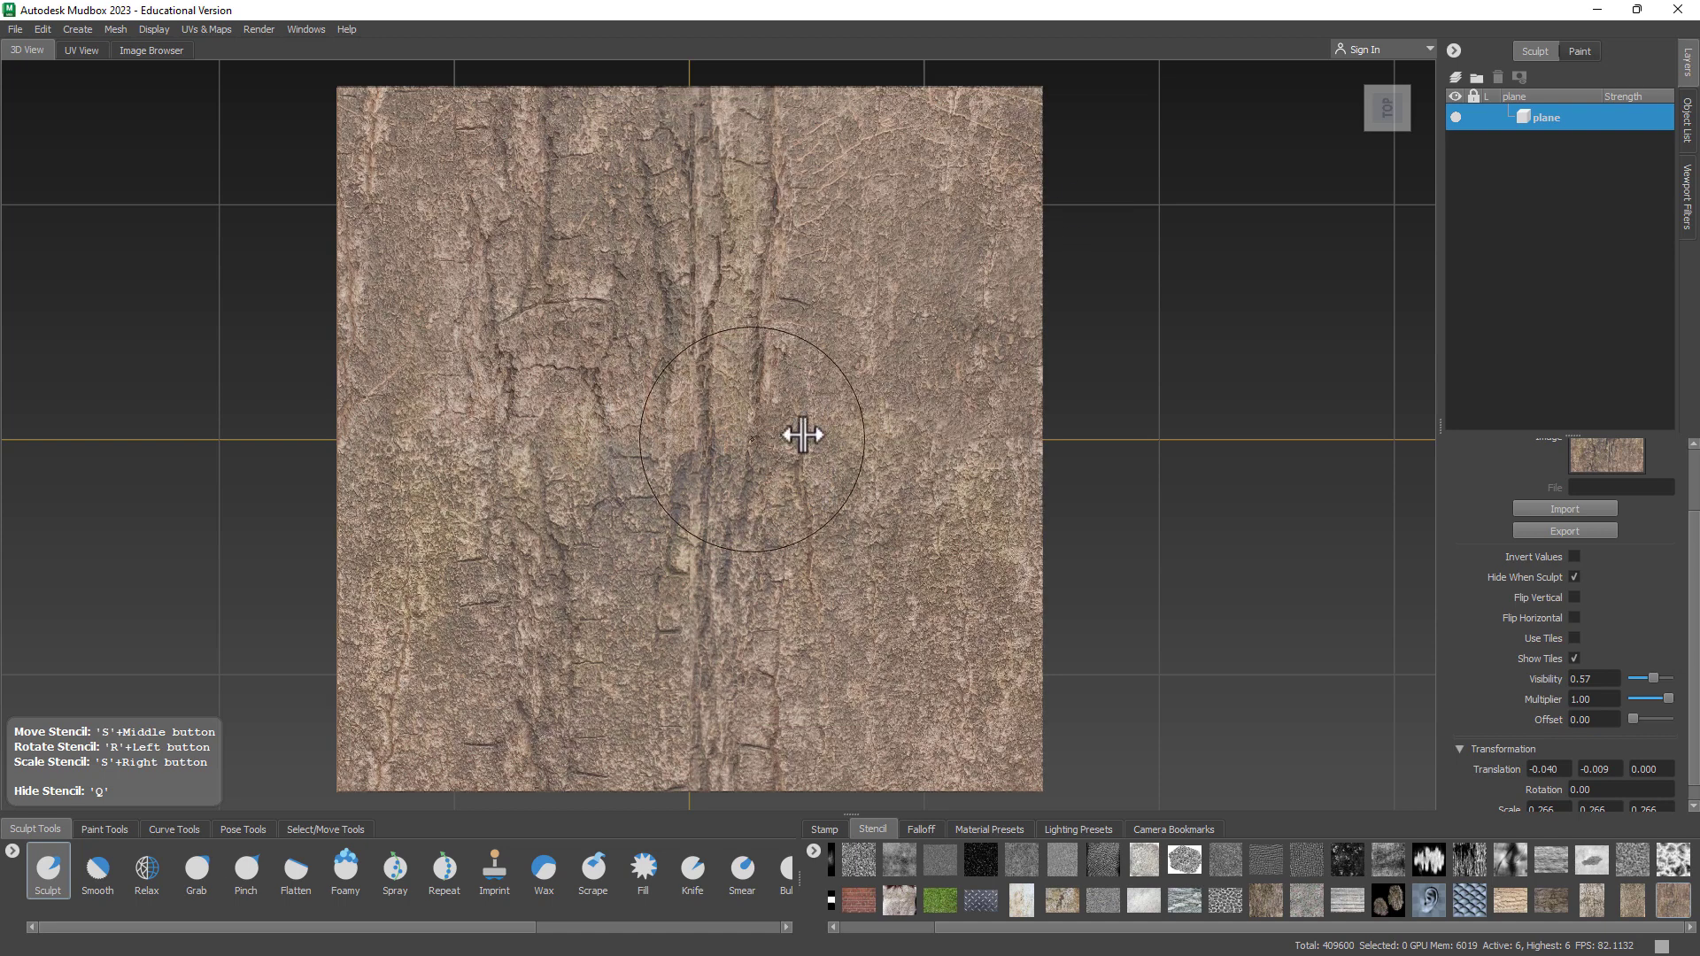
{"action": "mouse_move", "coordinate": [923, 387]}
{"action": "left_mouse_down"}
{"action": "mouse_move", "coordinate": [645, 409]}
{"action": "mouse_move", "coordinate": [852, 364]}
{"action": "left_mouse_up"}
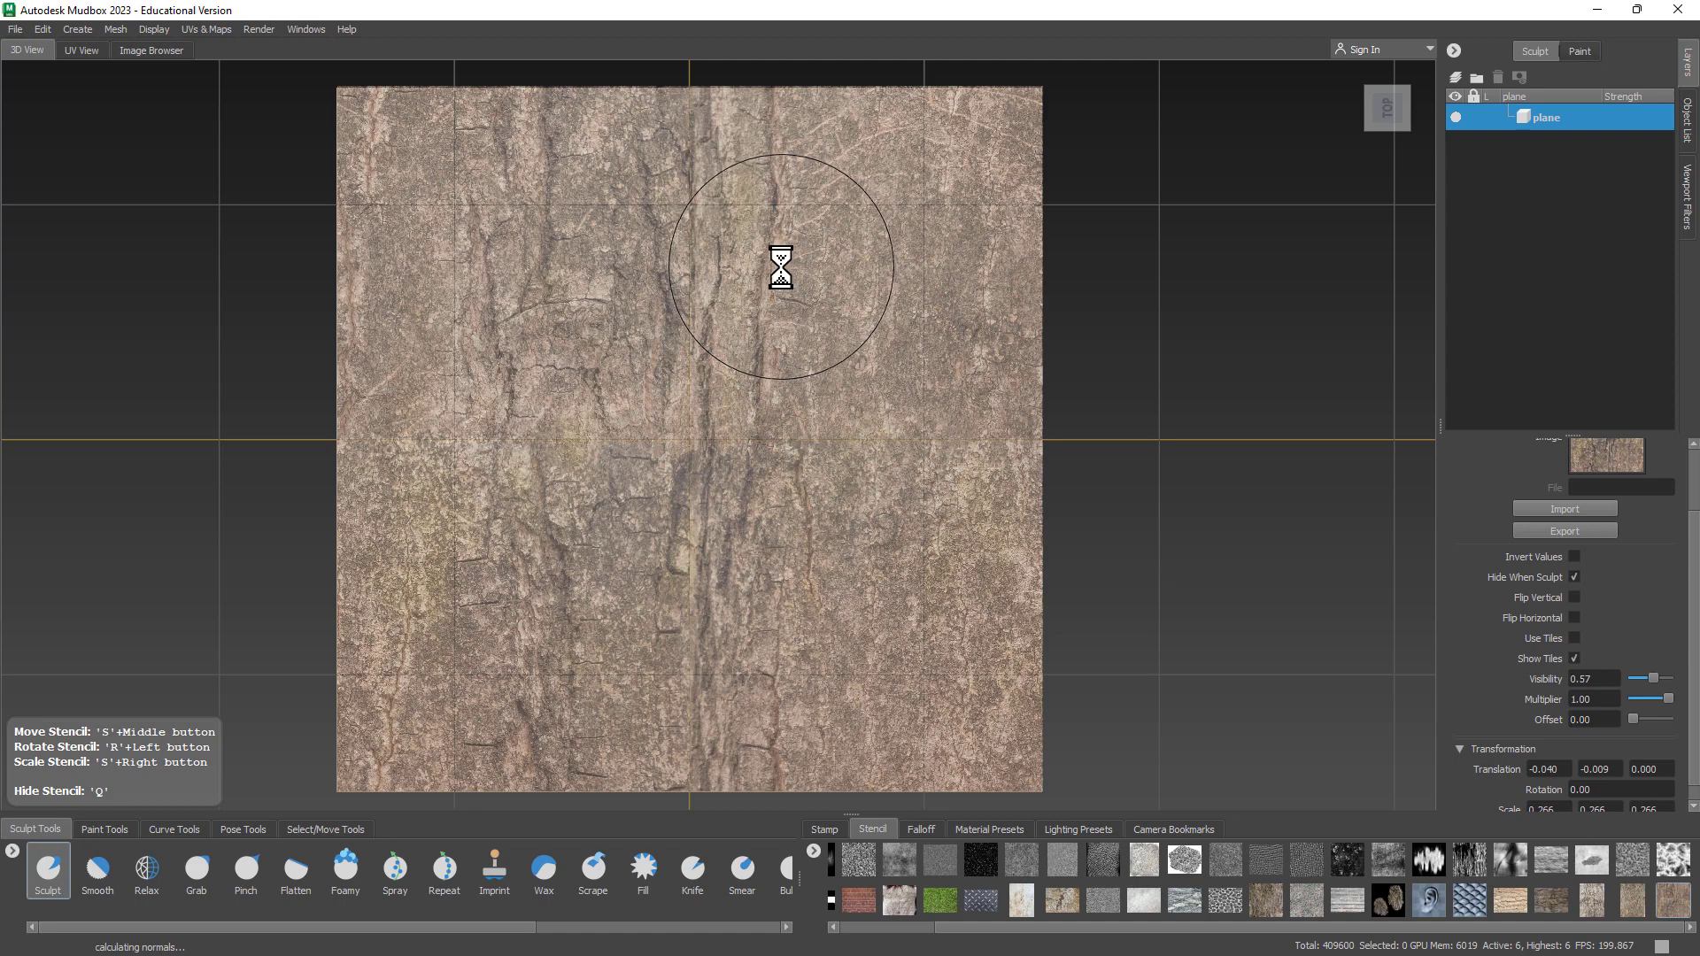